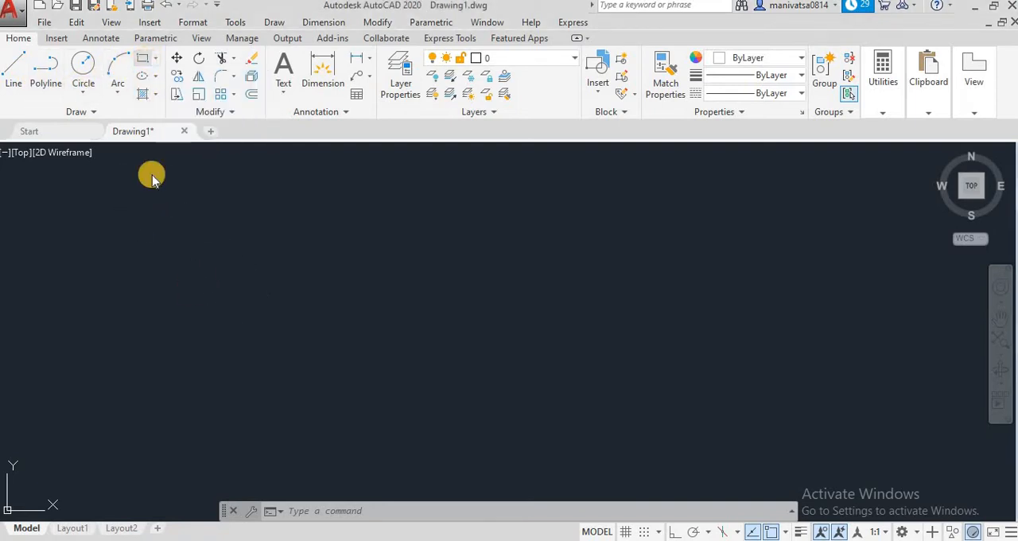
Draw a rectangle about 1006 wide and 1070 high as the main body
click(143, 69)
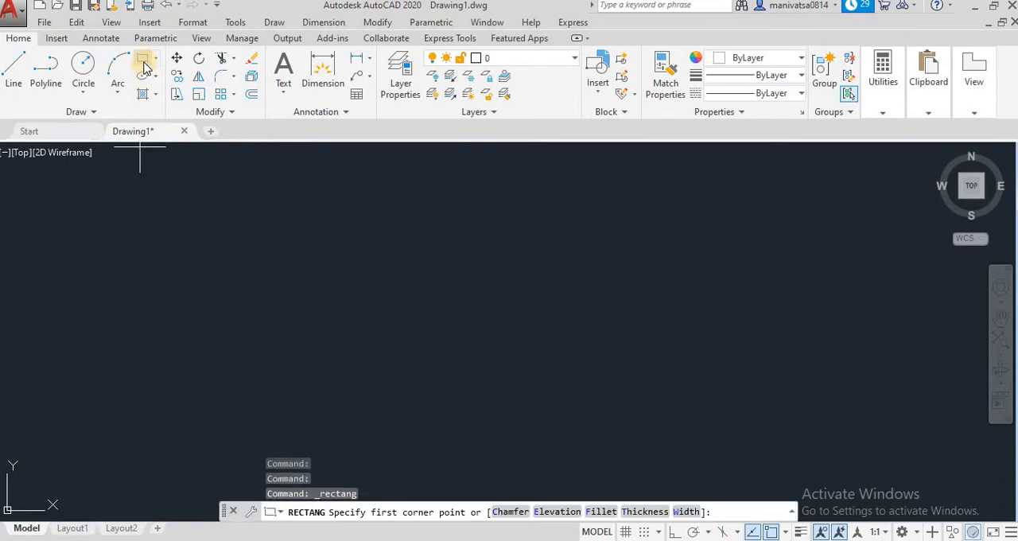
click(143, 69)
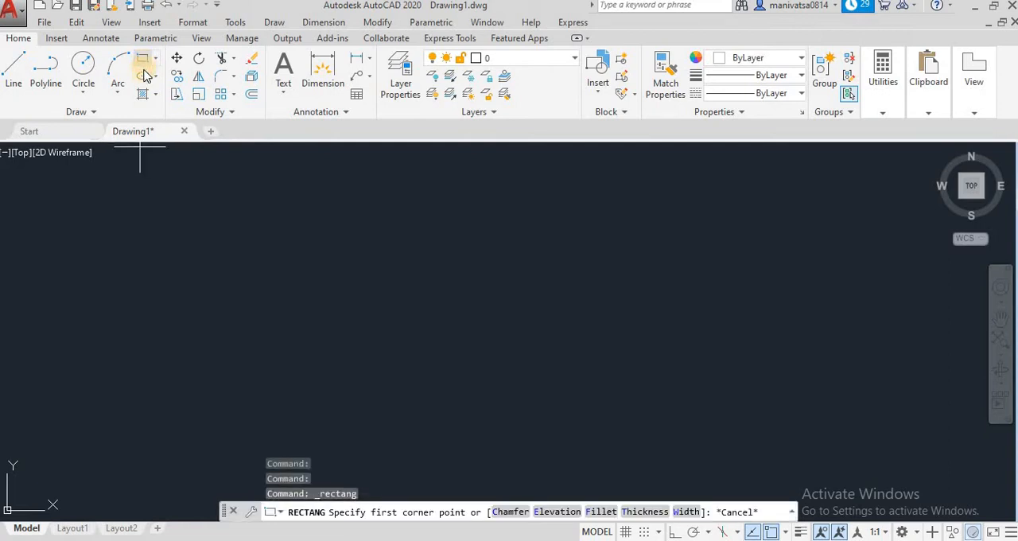
click(128, 226)
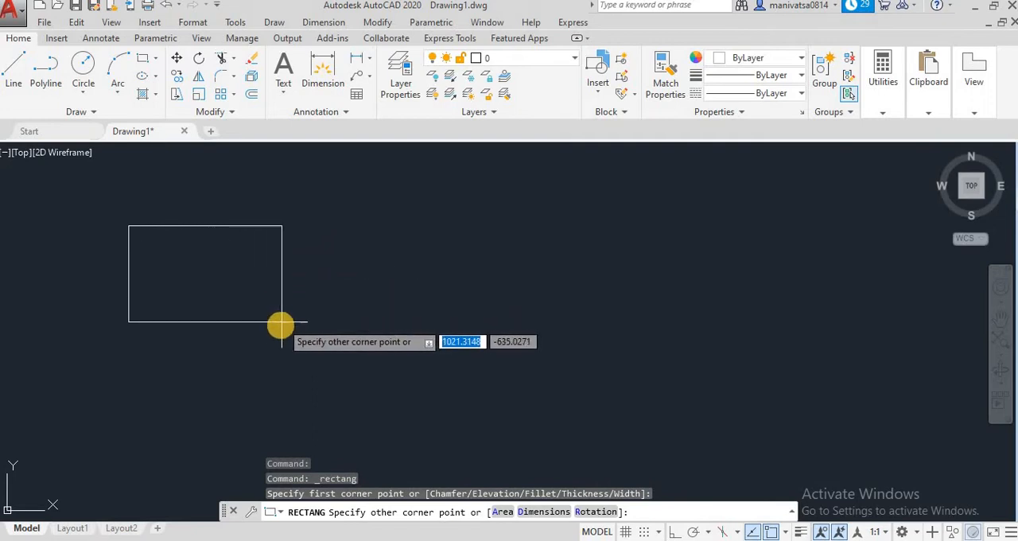
click(279, 386)
Draw a circle of radius about 505 centred on the midpoint of the rectangle's upper edge, spanning the rectangle's full width
click(83, 66)
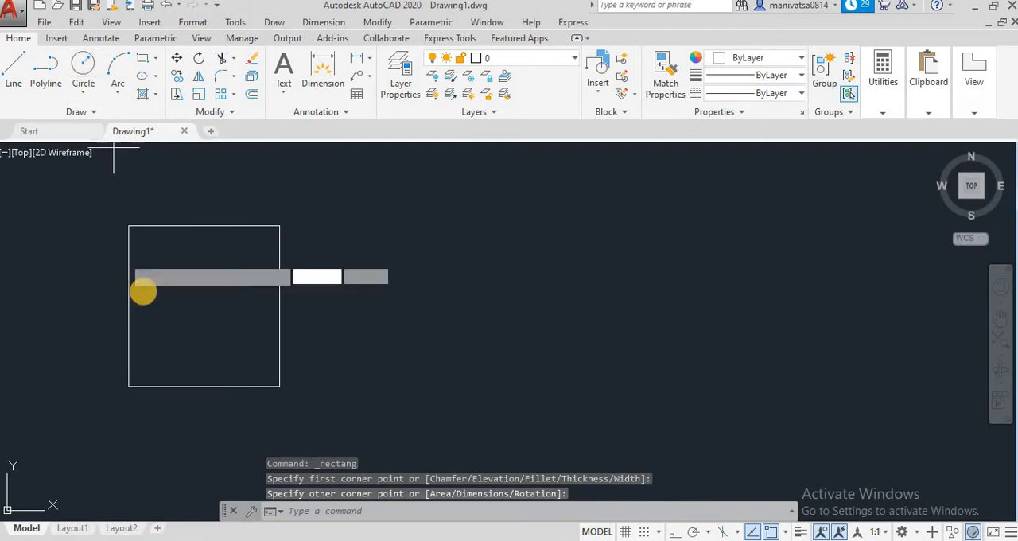
click(205, 225)
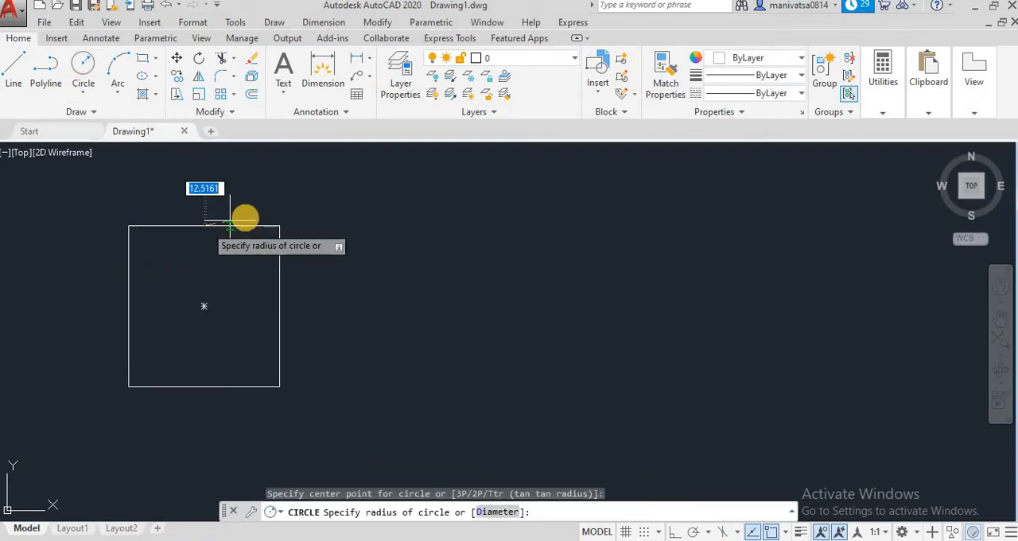
click(278, 213)
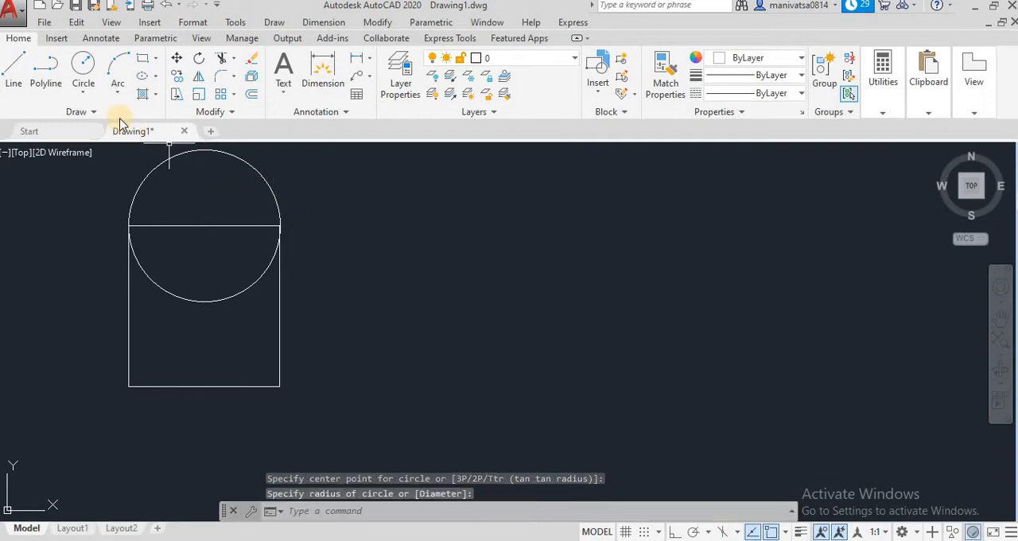
click(144, 67)
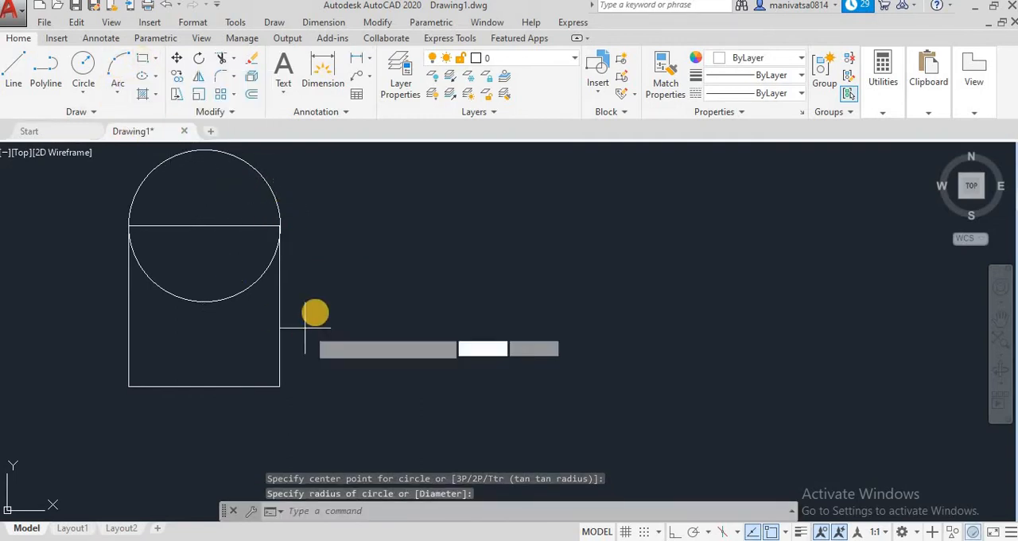
click(286, 226)
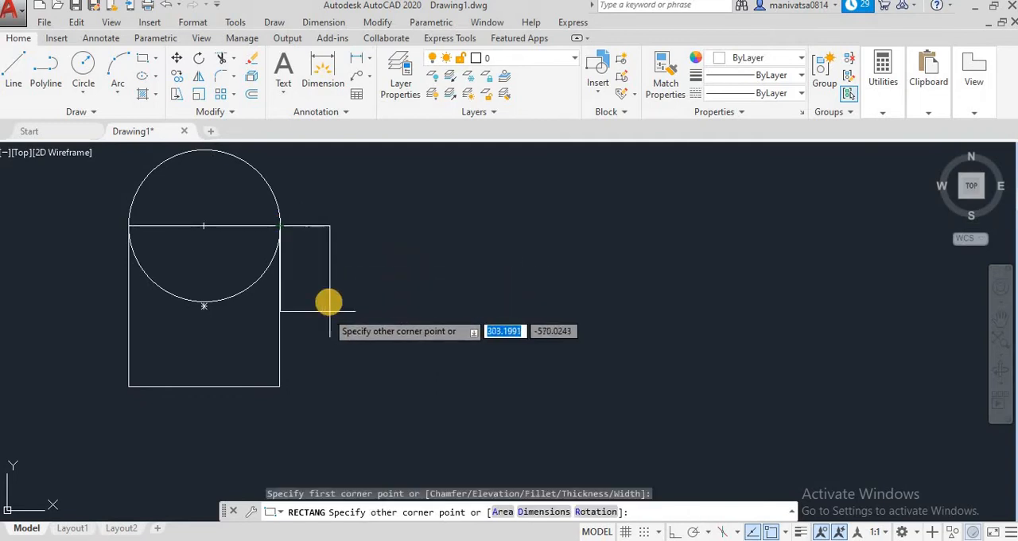
key(Escape)
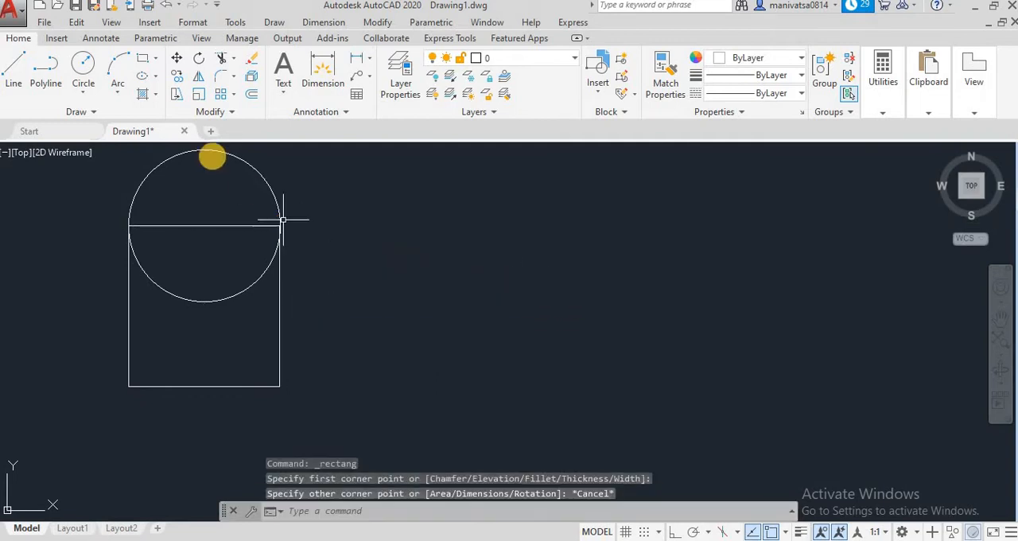
Draw a narrow upright rectangle just right of the main rectangle, leaving a small gap and matching its height
key(Return)
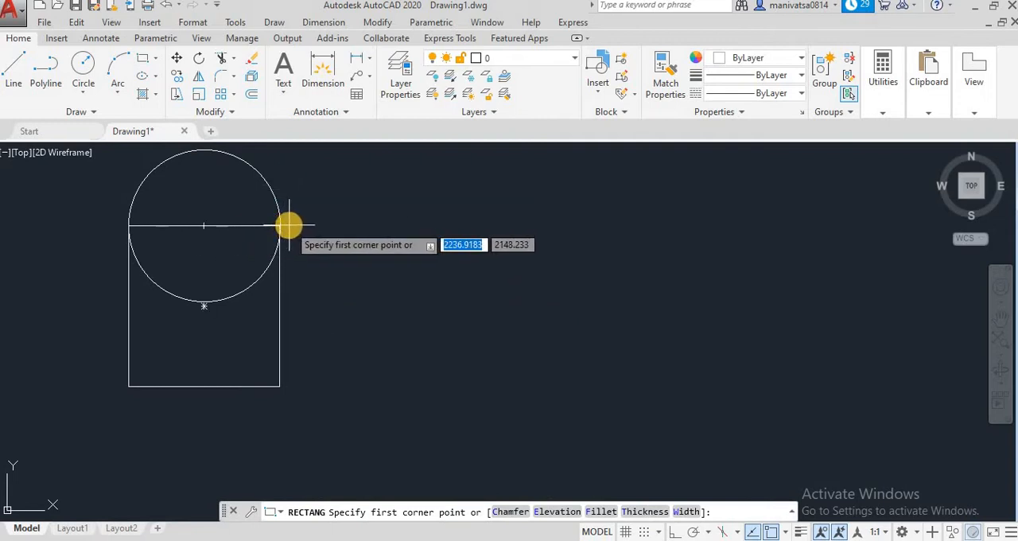
click(288, 226)
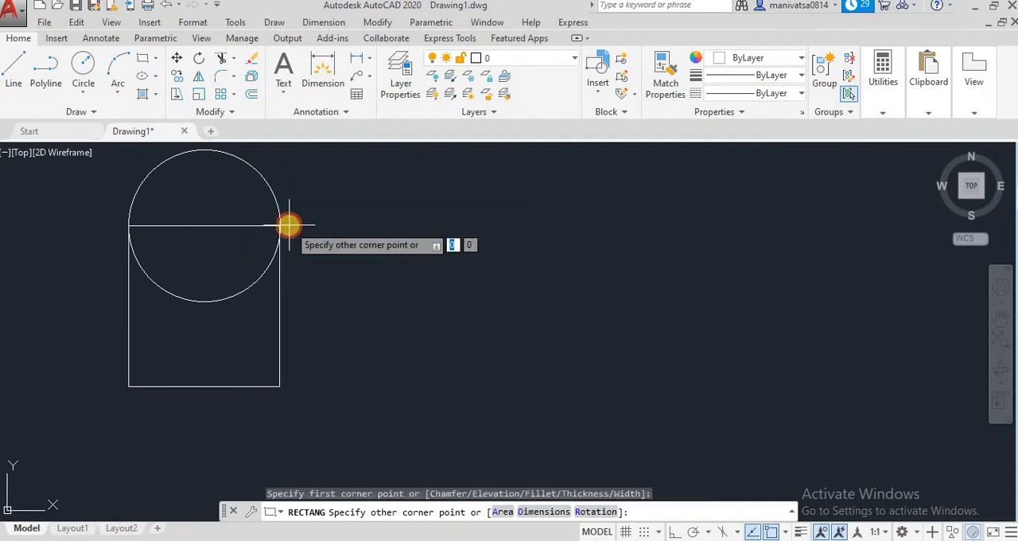
click(333, 387)
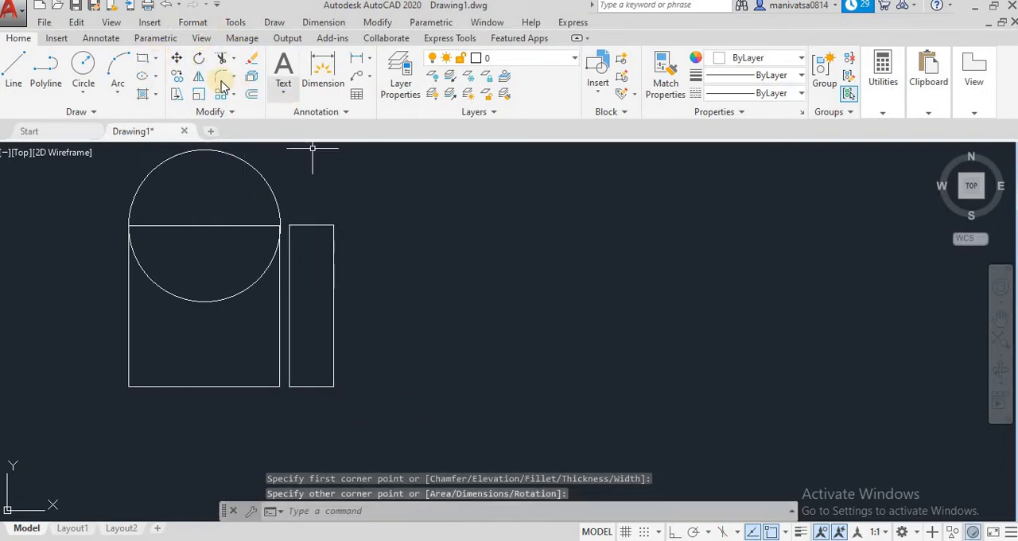
click(315, 225)
key(Return)
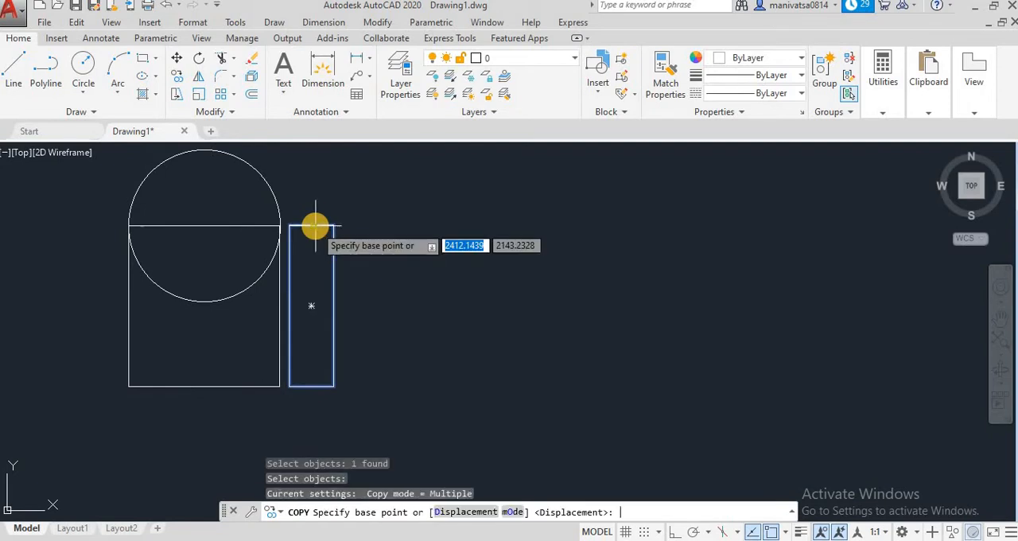
click(202, 304)
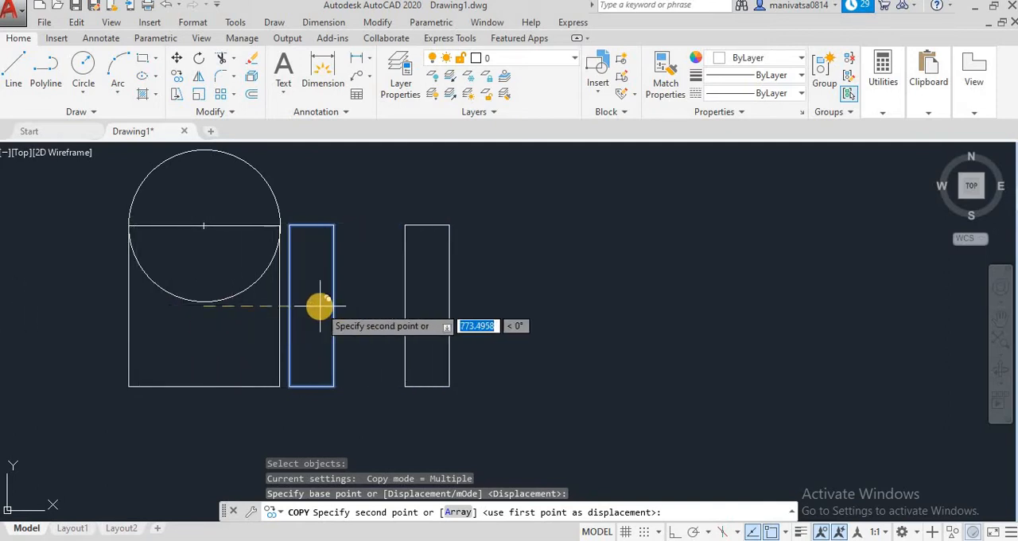
key(Escape)
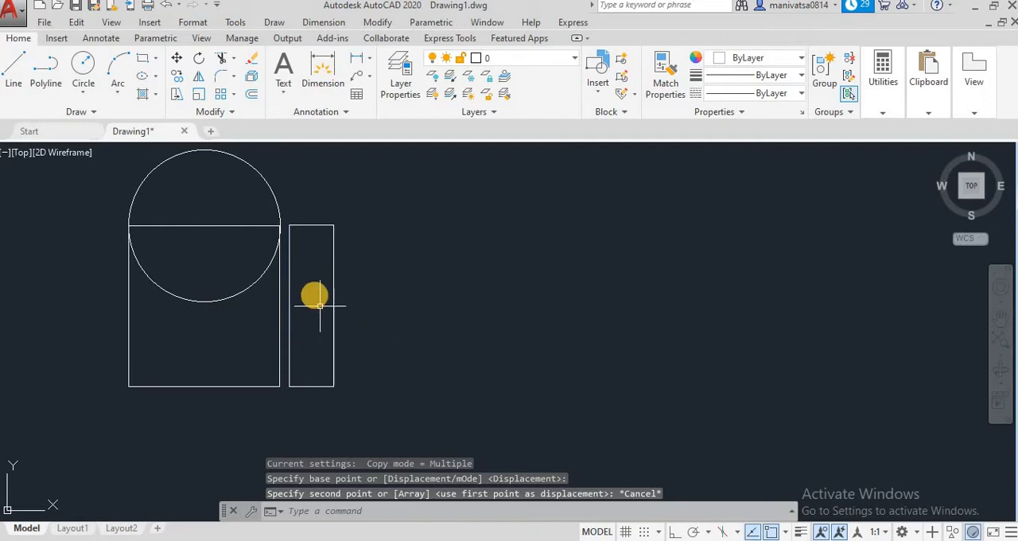
click(175, 82)
click(333, 299)
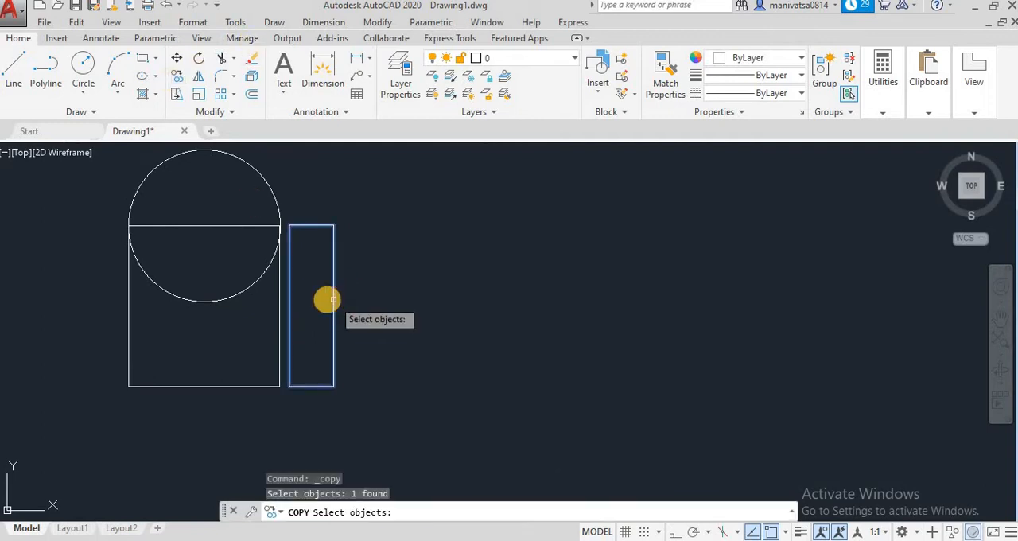
key(Return)
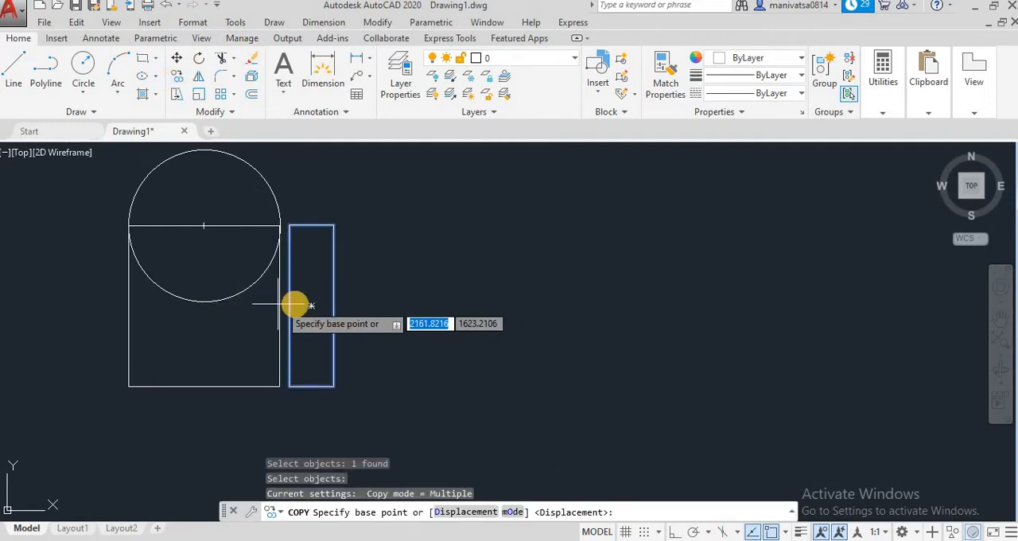
click(204, 303)
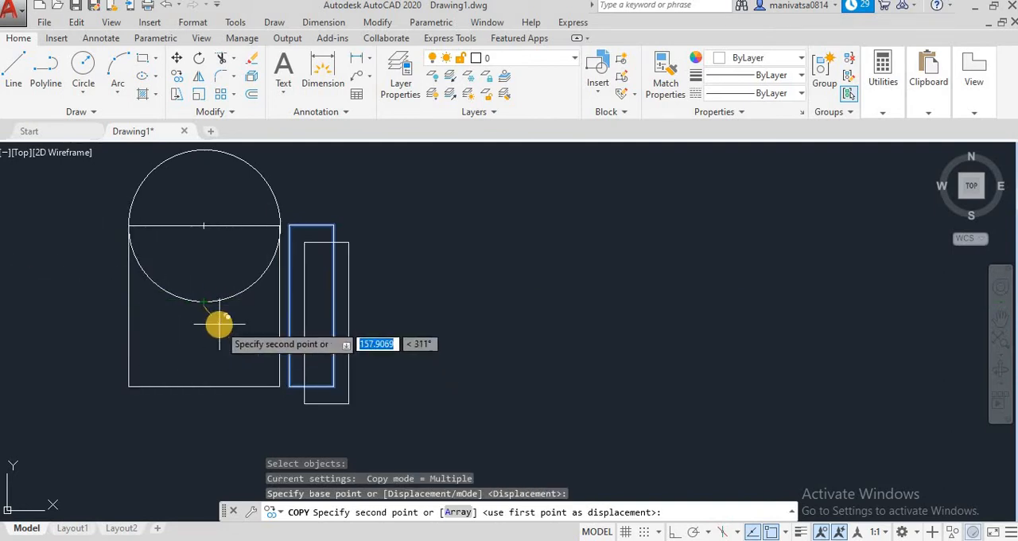
key(Escape)
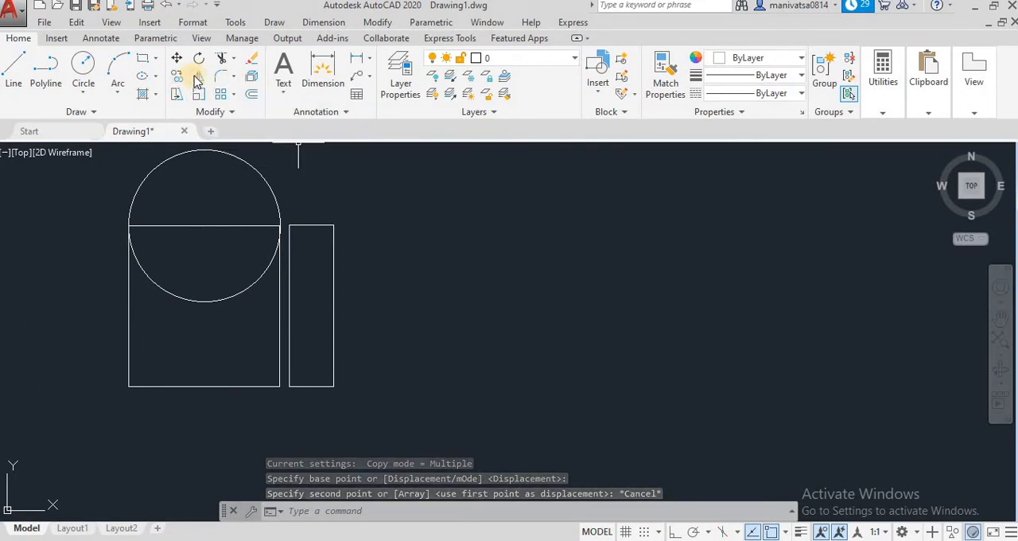
click(176, 58)
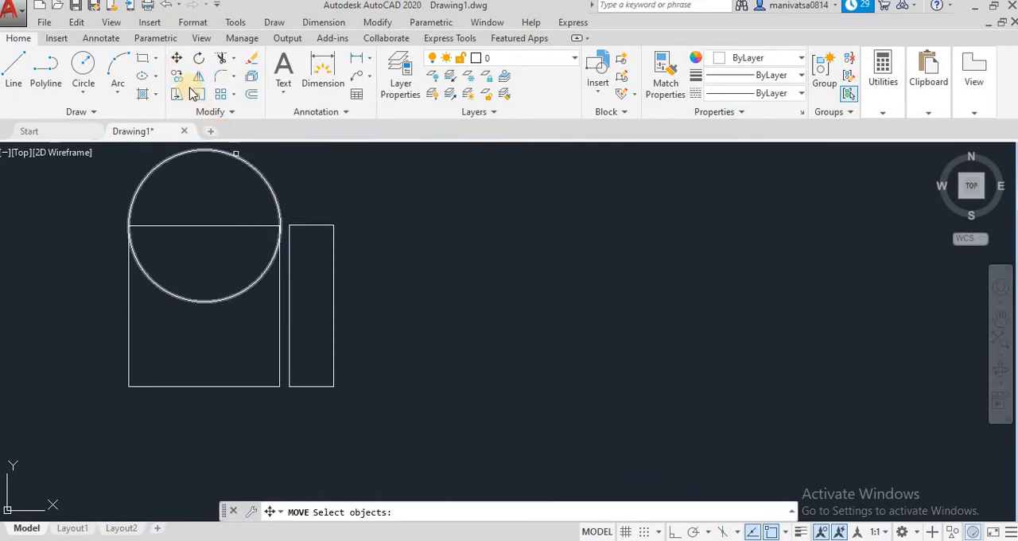
key(Escape)
key(Escape)
key(Escape)
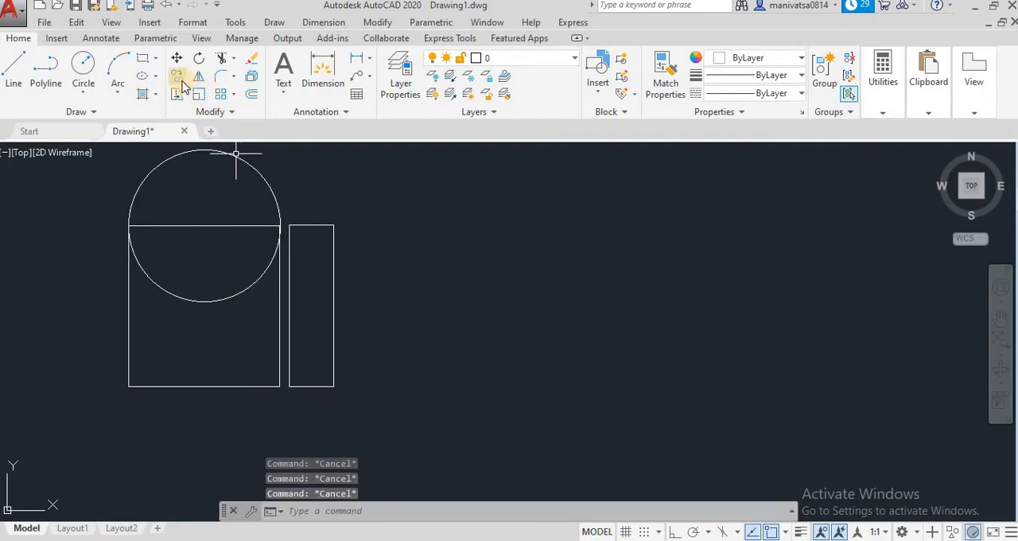
Draw a narrow upright rectangle about 305 wide and 1065 high, with a small gap left of the main rectangle
click(140, 59)
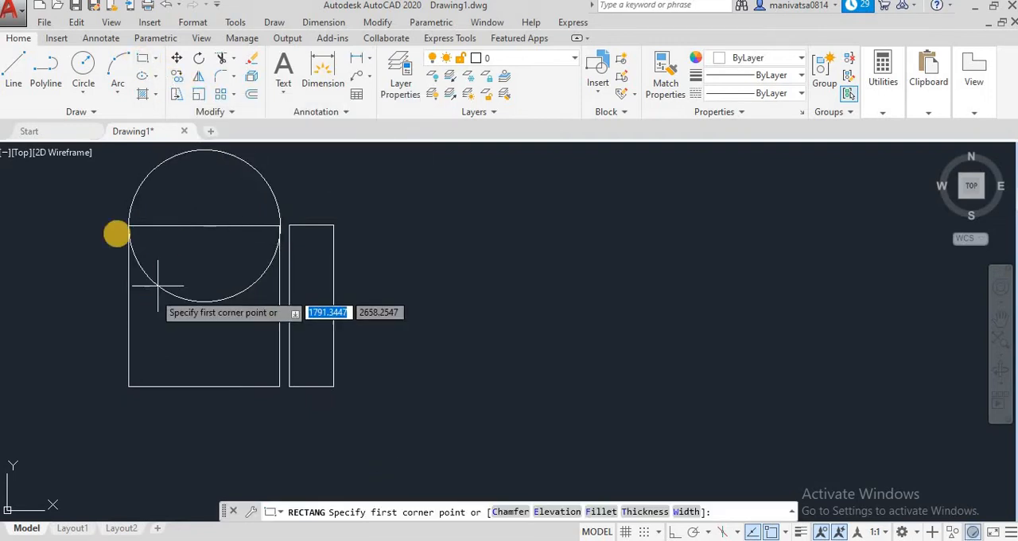
click(120, 227)
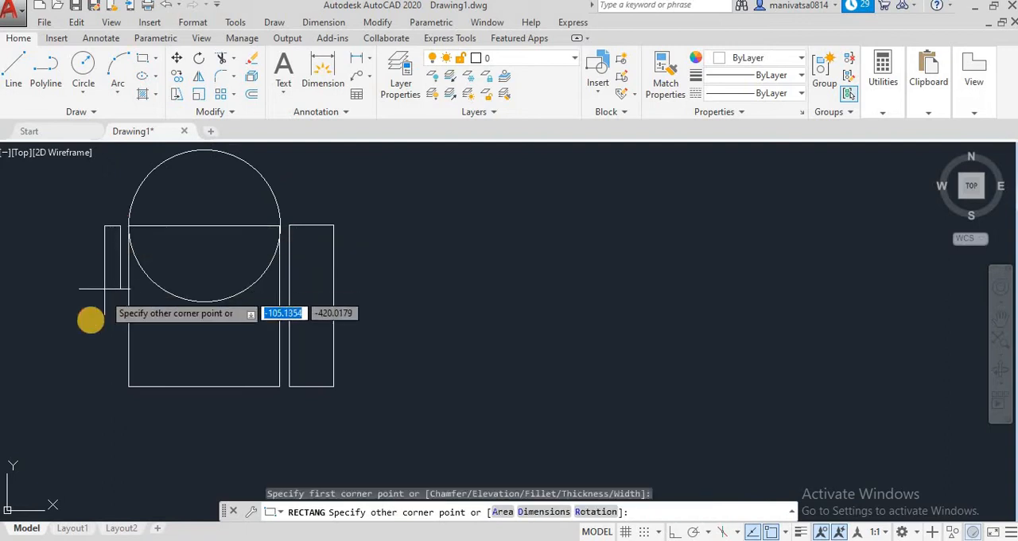
click(76, 385)
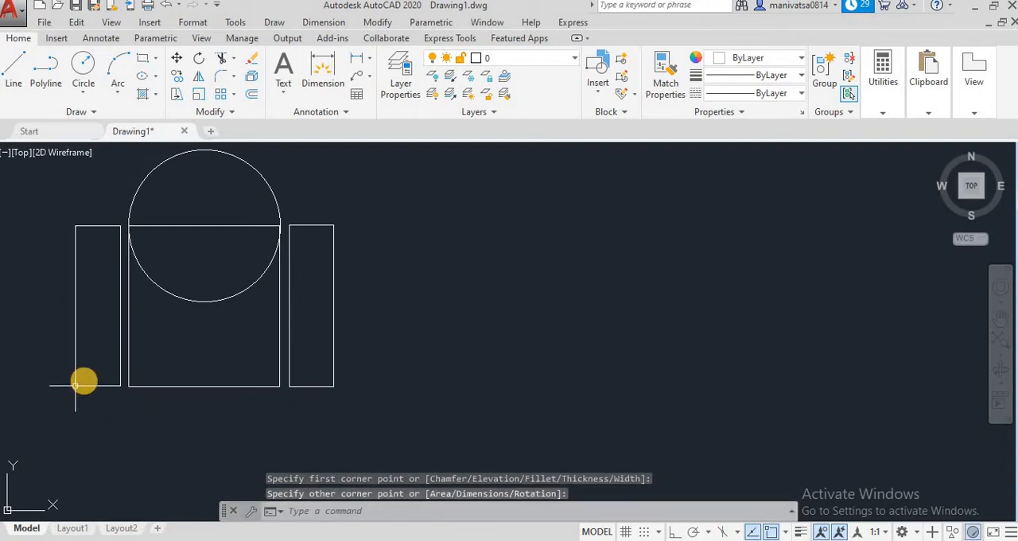
Draw a horizontal rectangle about 1011 wide and 240 high, with a small gap below the main rectangle
click(142, 58)
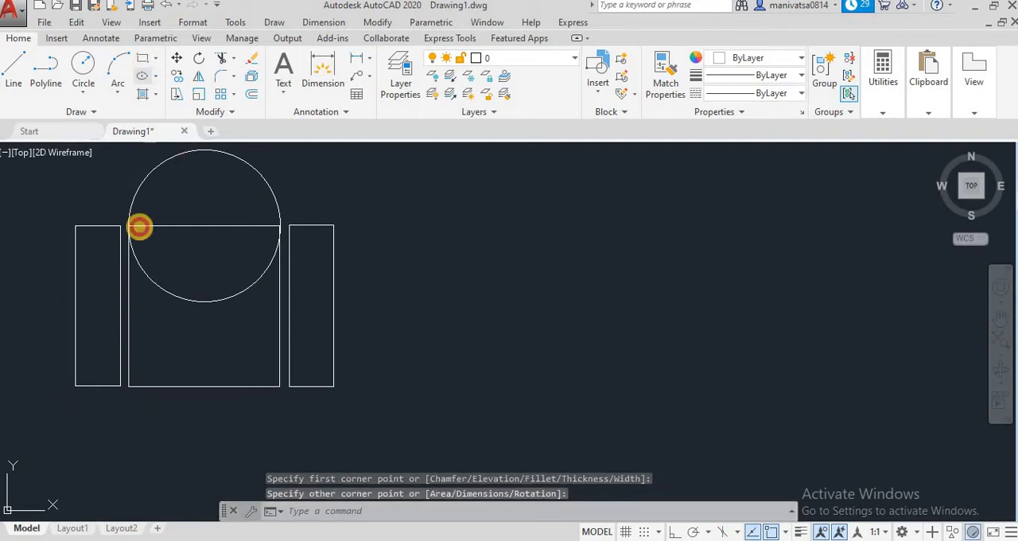
click(128, 396)
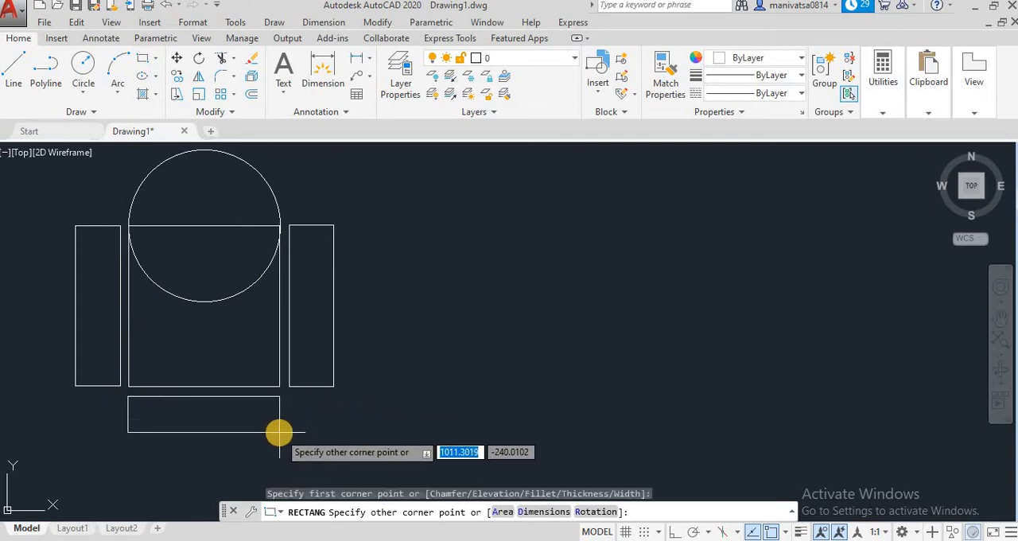
click(279, 432)
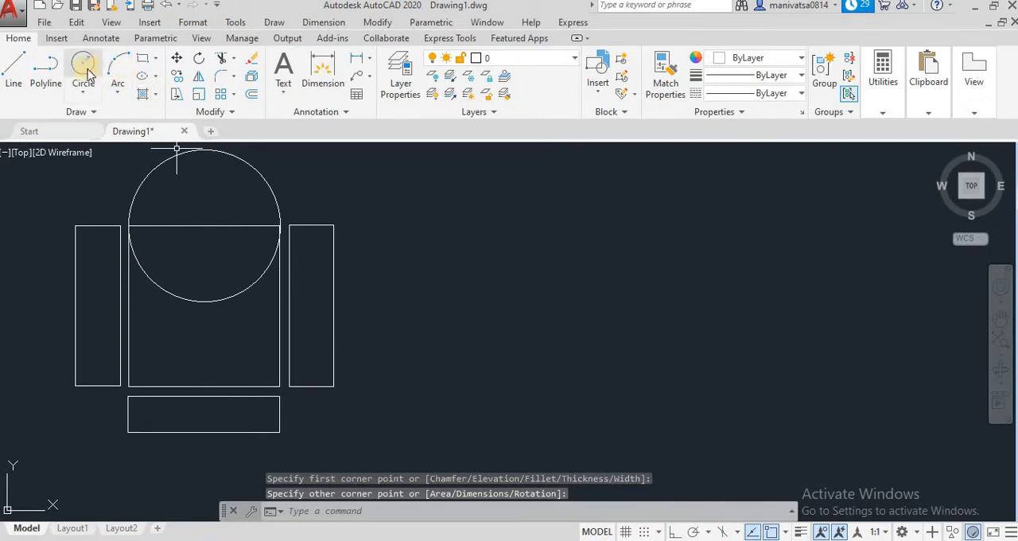
Draw circles centred on the upper-edge midpoints of the left and right narrow rectangles, with radii of about 149 and 145
click(98, 226)
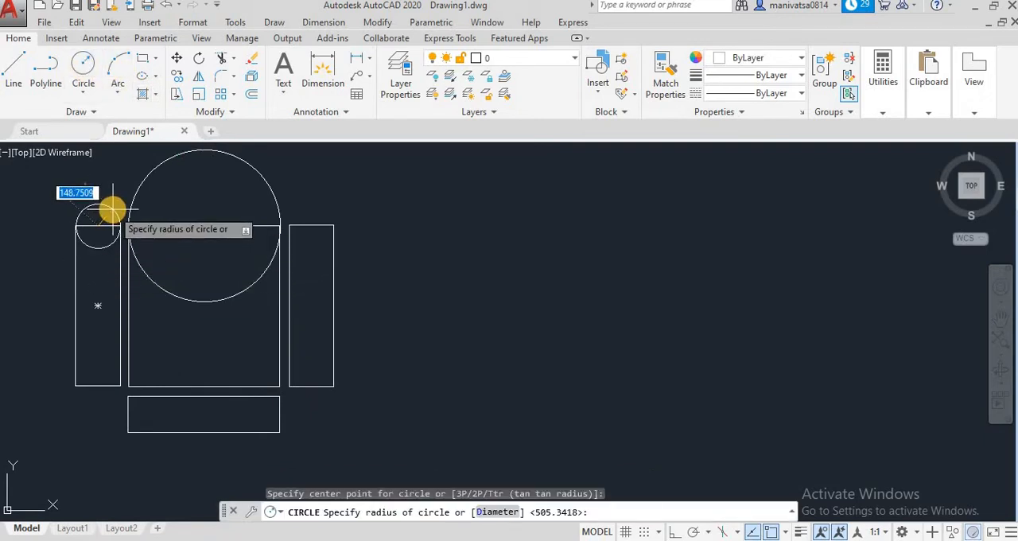
click(111, 210)
click(84, 63)
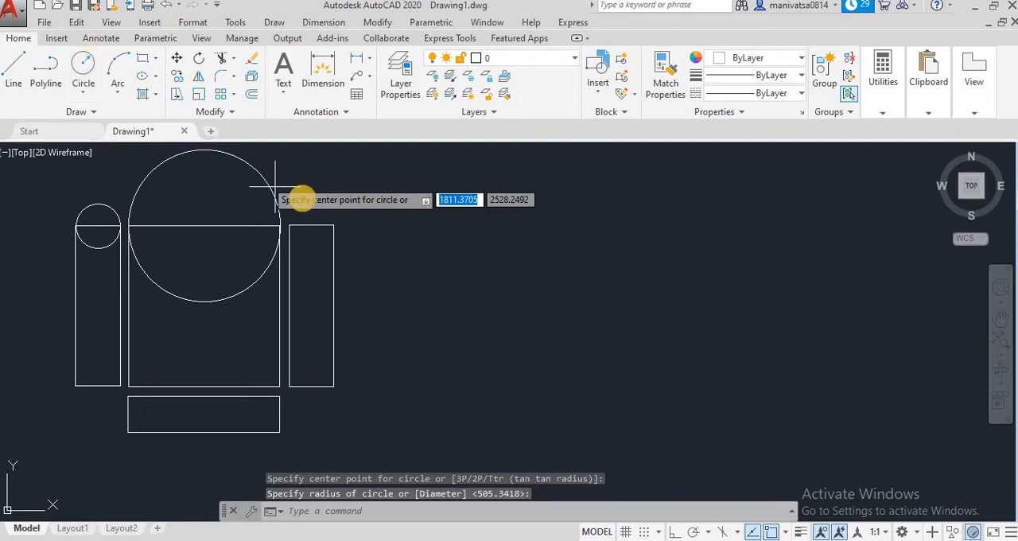
click(310, 226)
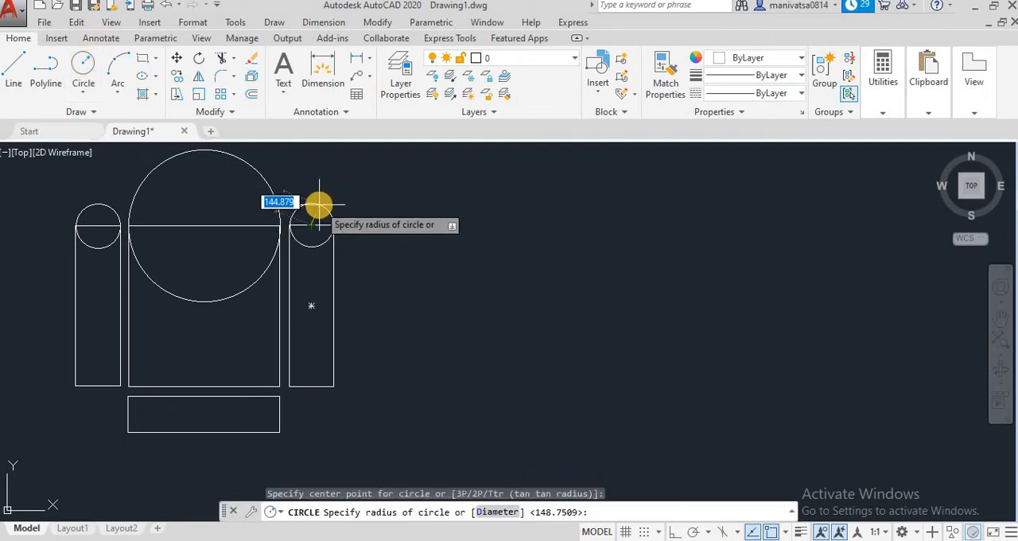
click(318, 205)
Draw circles centred on the left and right edge midpoints of the lower rectangle, the left one with a radius of about 121
click(84, 63)
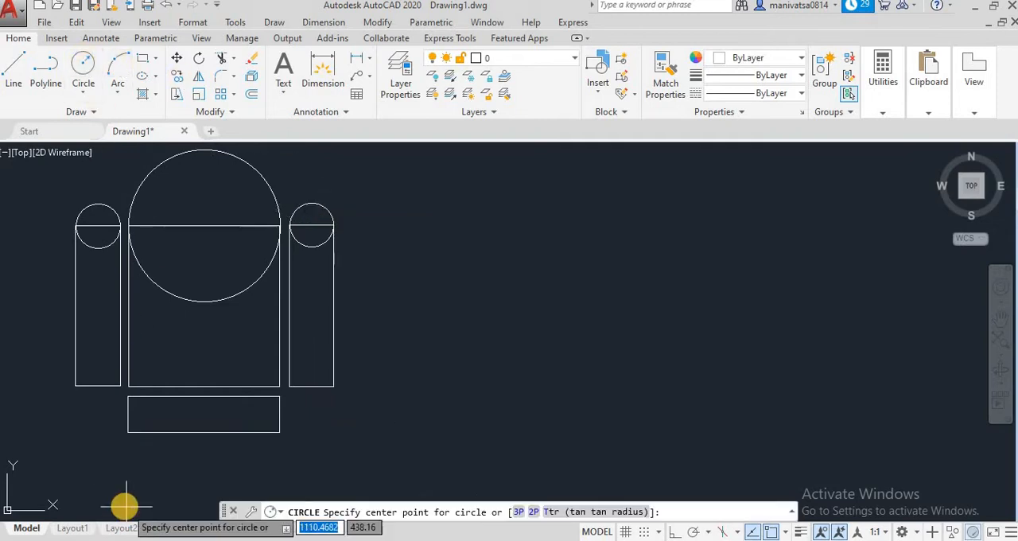
click(128, 414)
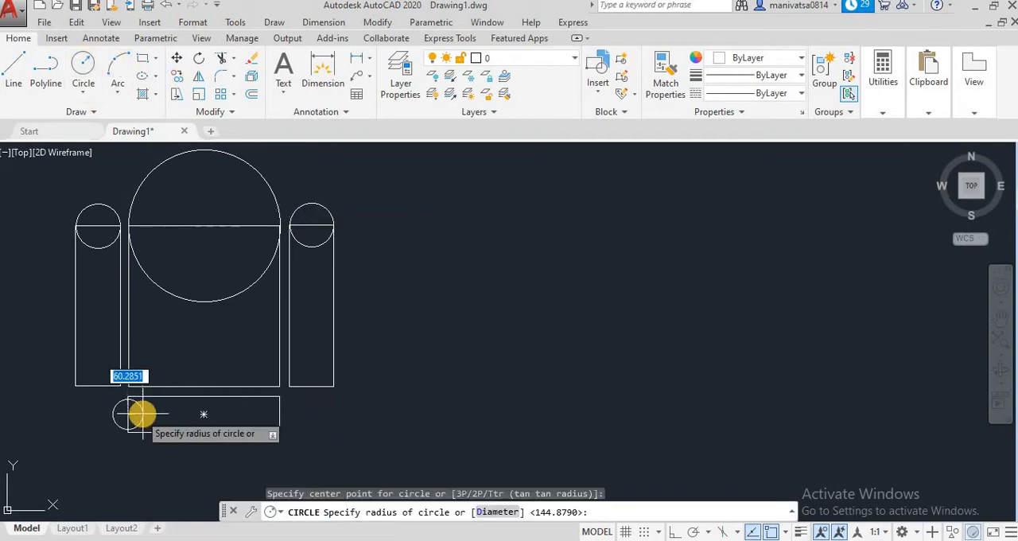
click(145, 413)
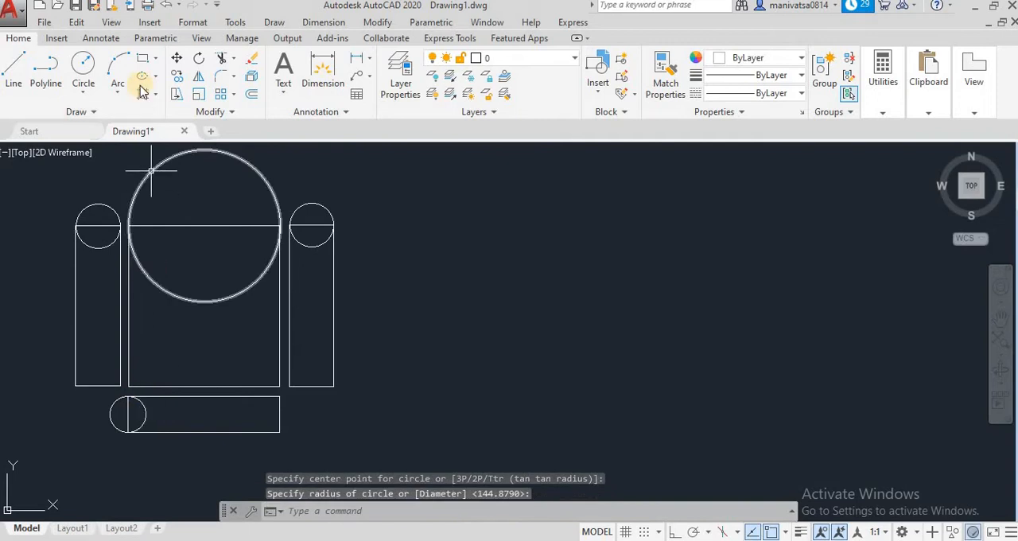
click(82, 63)
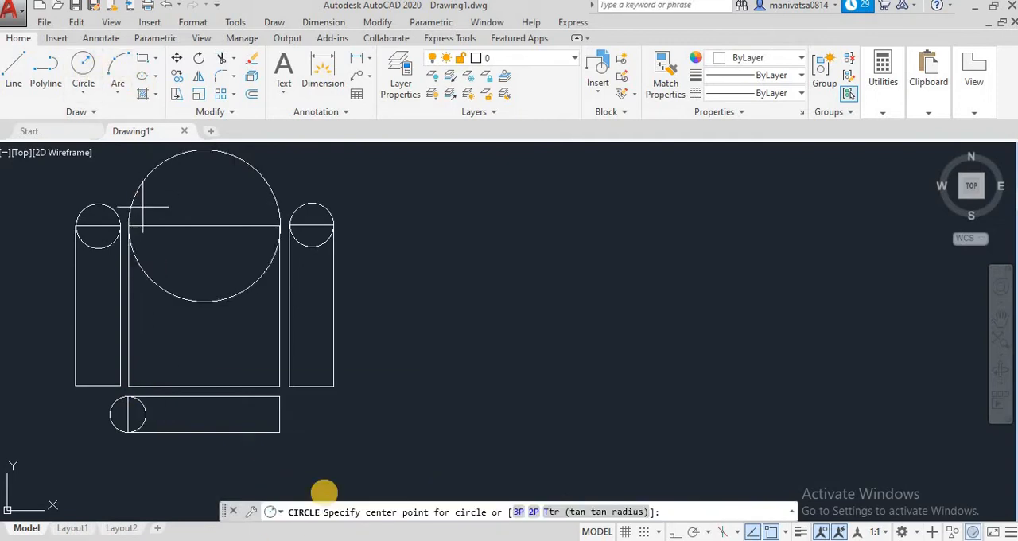
click(278, 414)
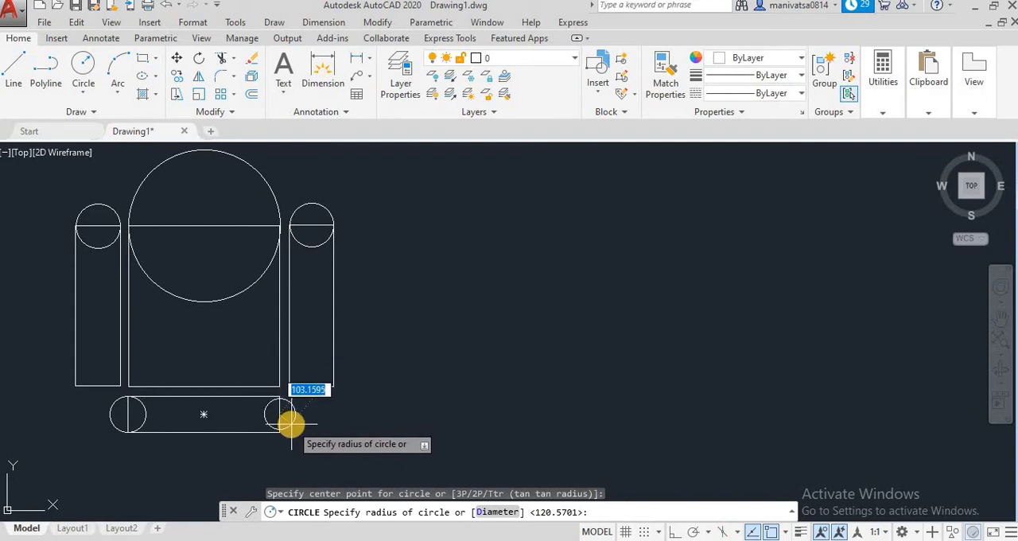
click(294, 424)
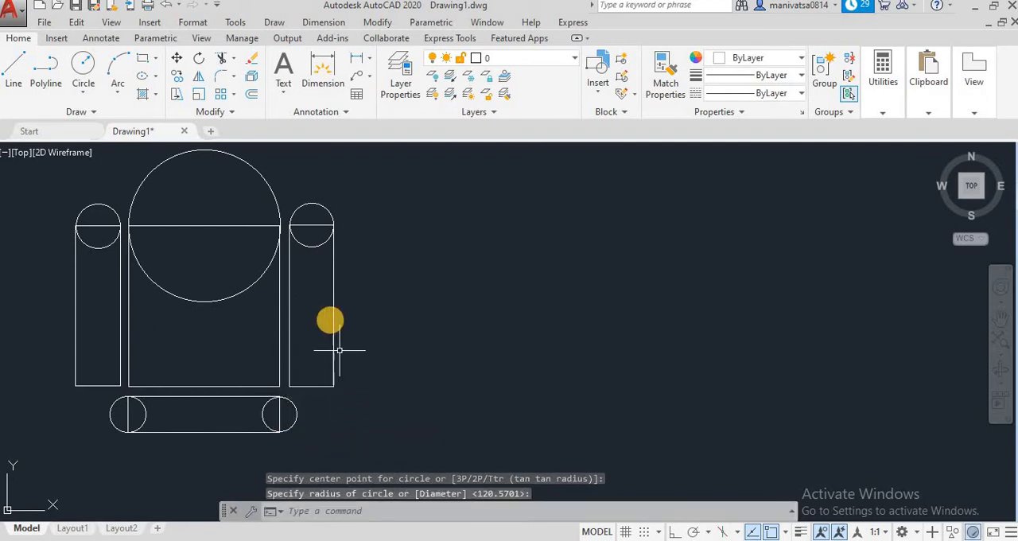
Trim the circle's lower half and the upper edge of the left narrow rectangle, using that rectangle as the cutting edge
text(tr)
key(Return)
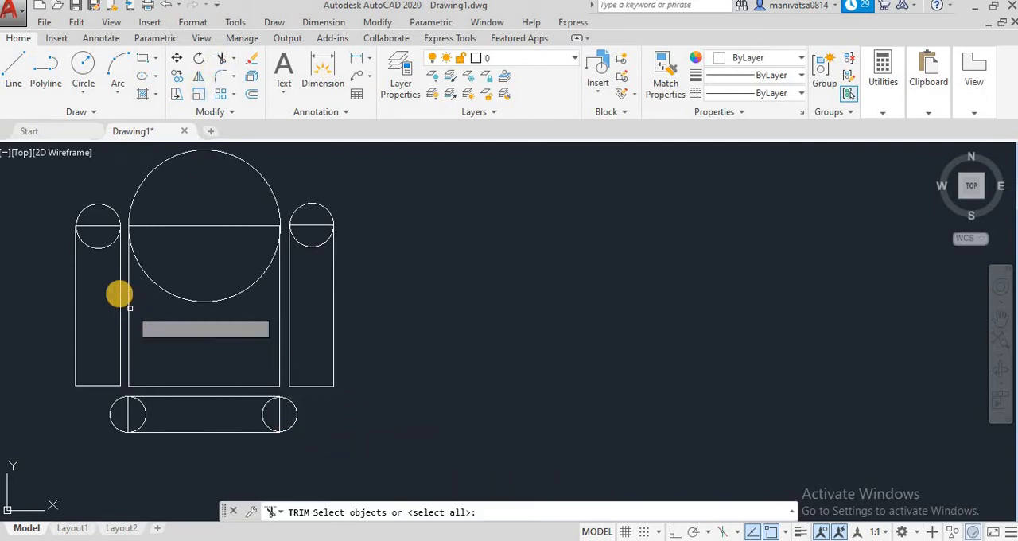
click(98, 227)
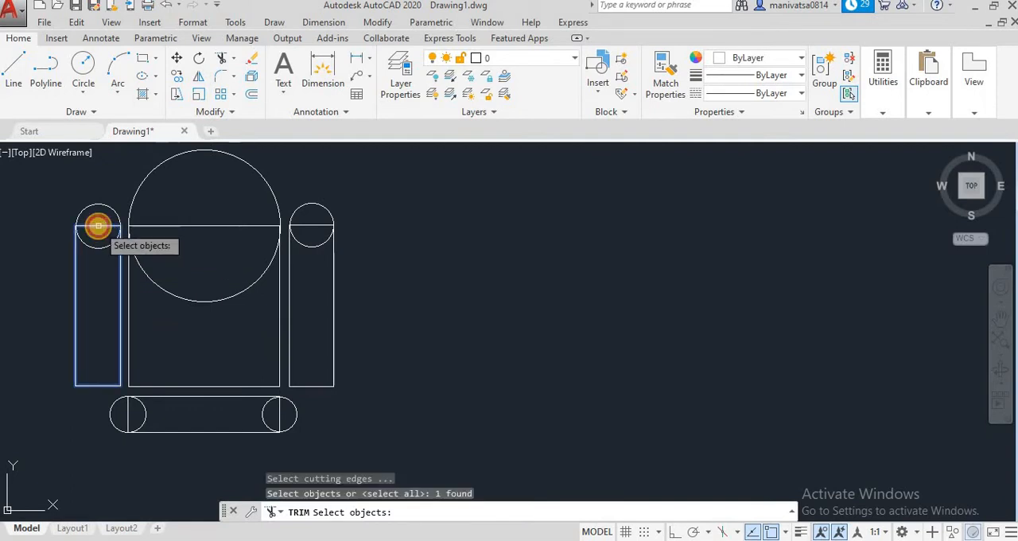
key(Return)
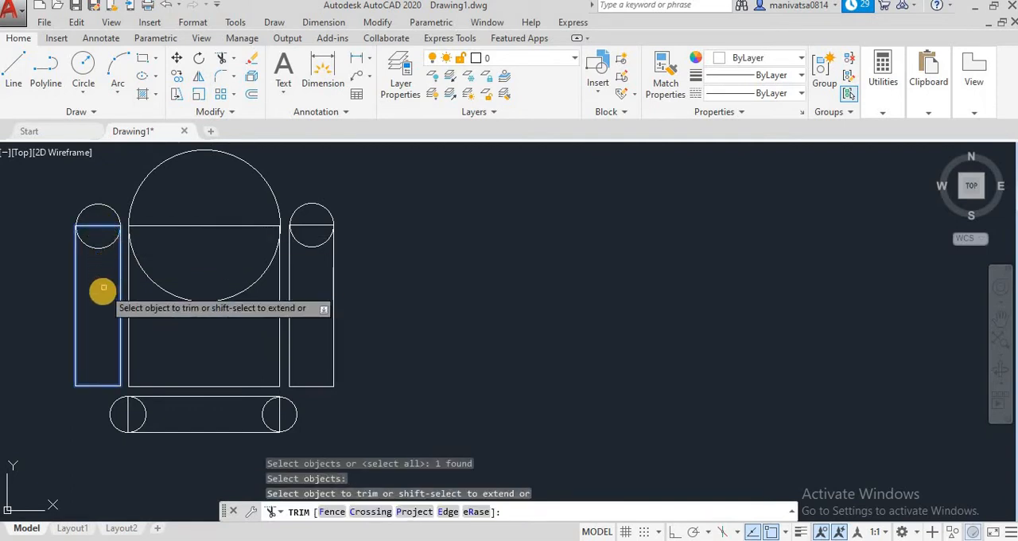
click(101, 237)
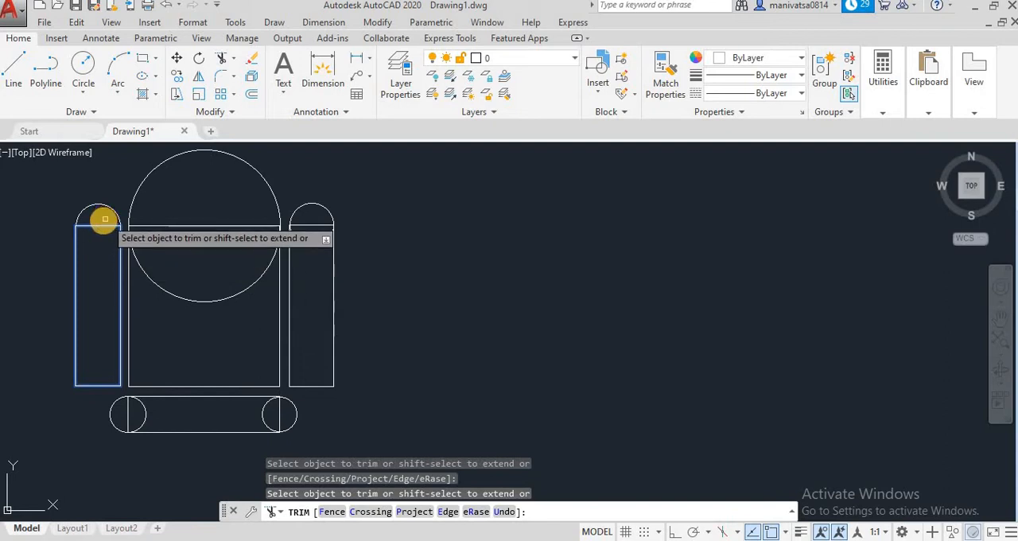
click(105, 225)
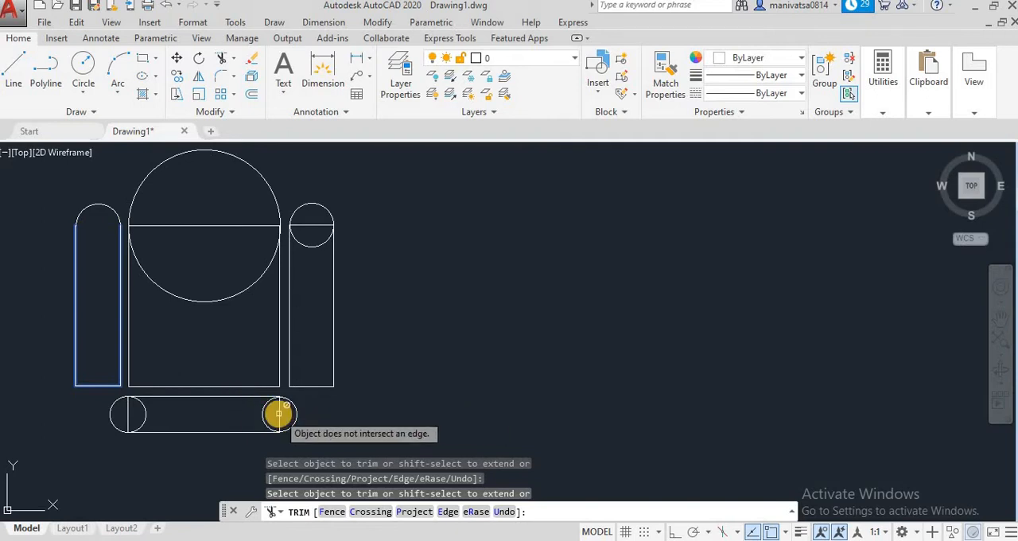
key(Escape)
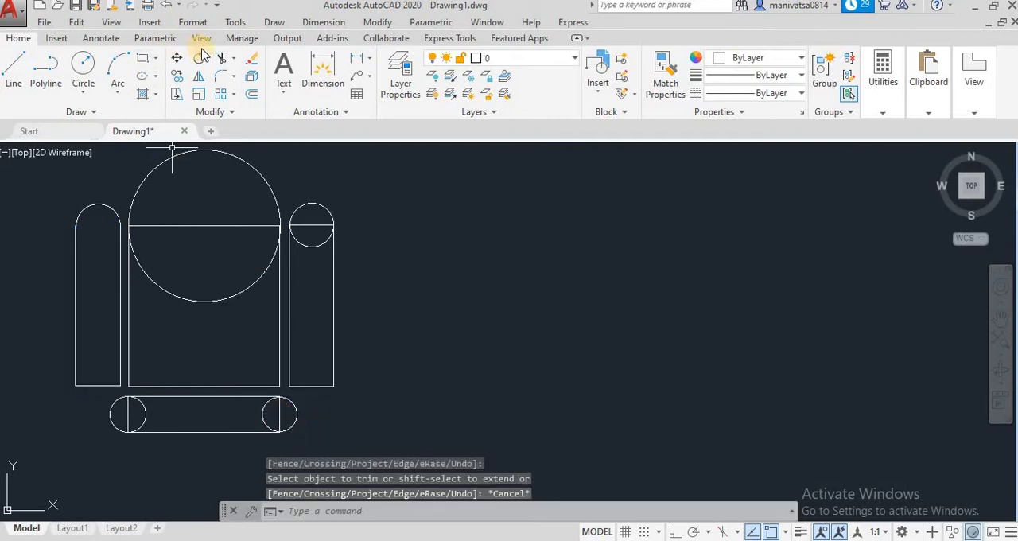
Try to trim the lower rectangle's right end where it meets the circle, and undo the trim
click(222, 63)
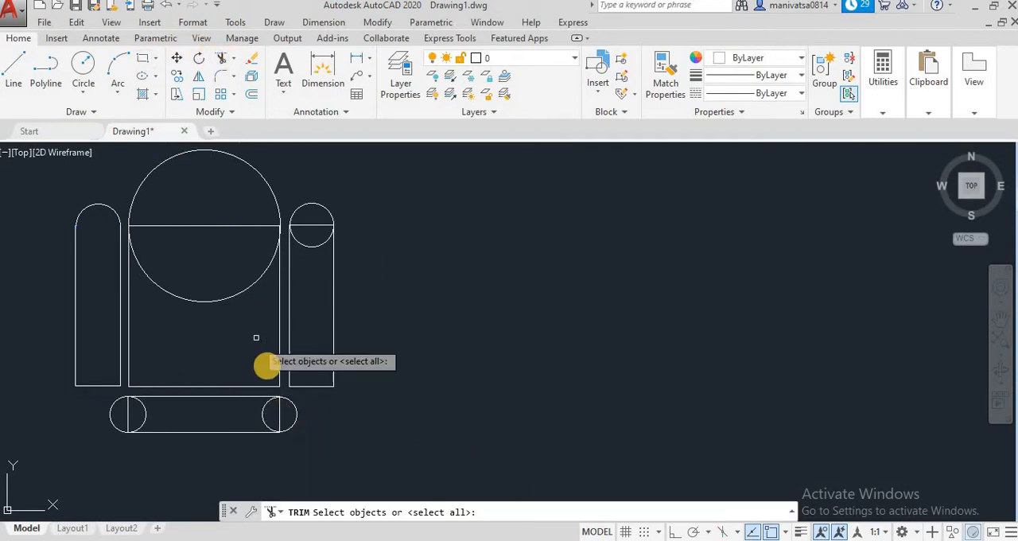
click(277, 414)
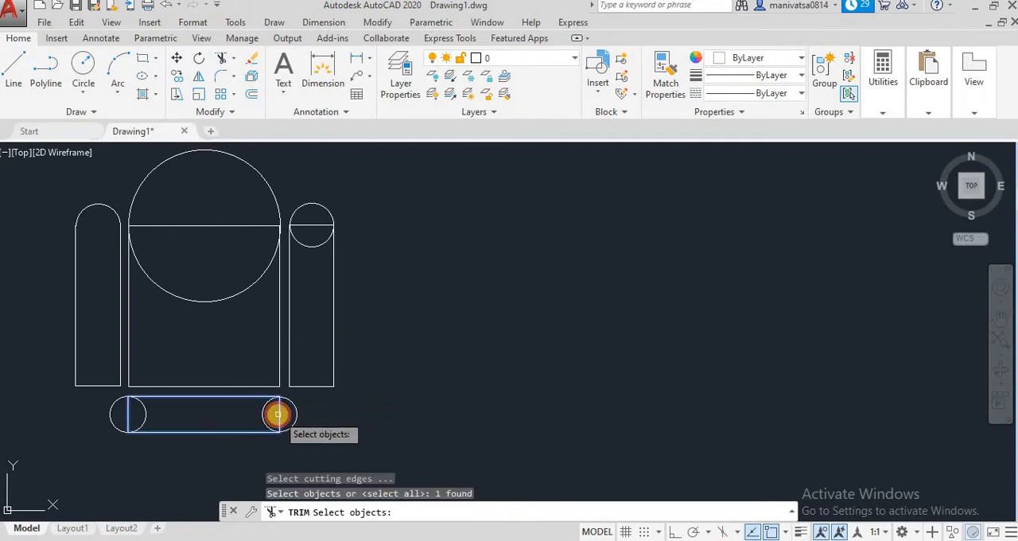
key(Return)
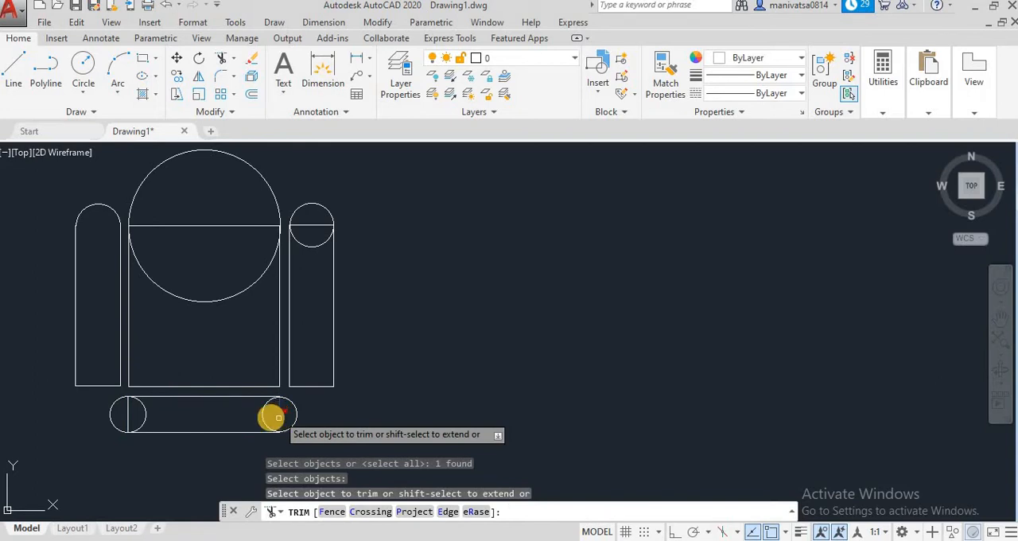
click(263, 414)
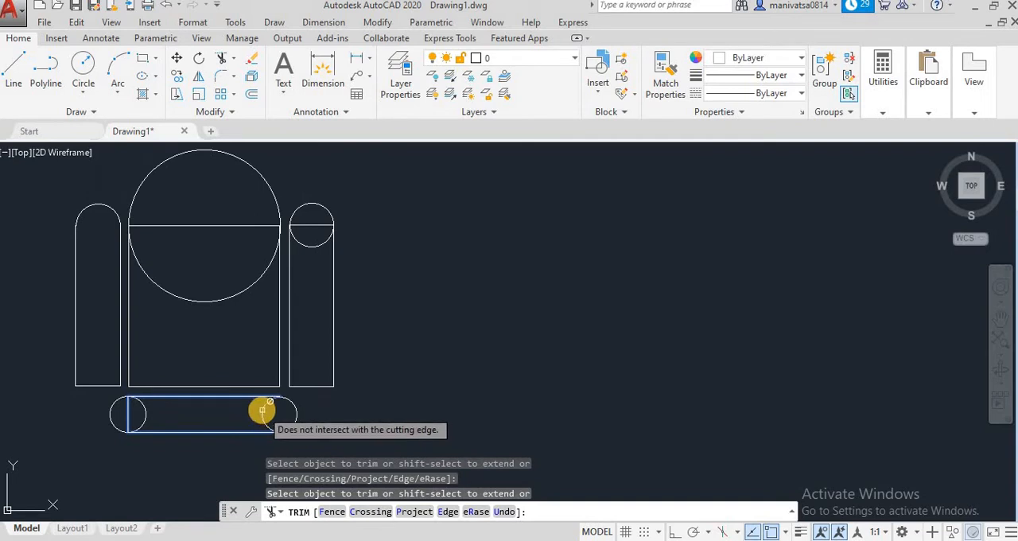
click(166, 6)
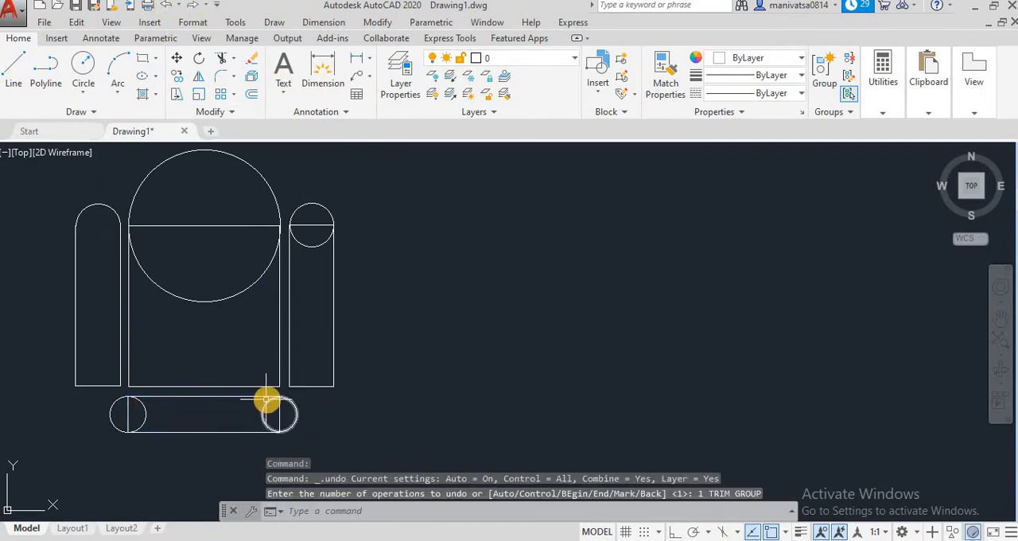
Trim the circle's lower half and the upper edge of the right narrow rectangle, using that rectangle as the cutting edge
click(223, 62)
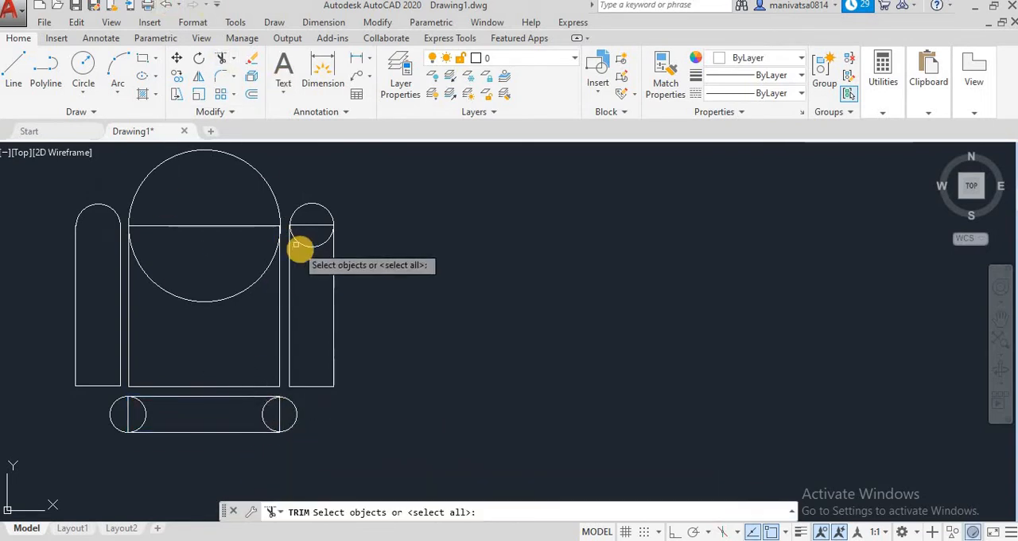
click(307, 224)
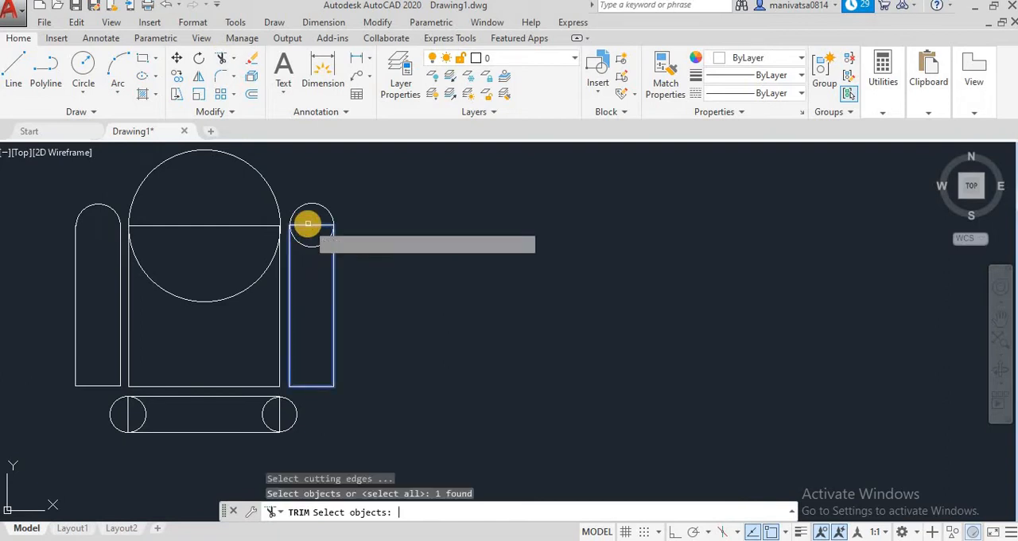
key(Return)
click(310, 246)
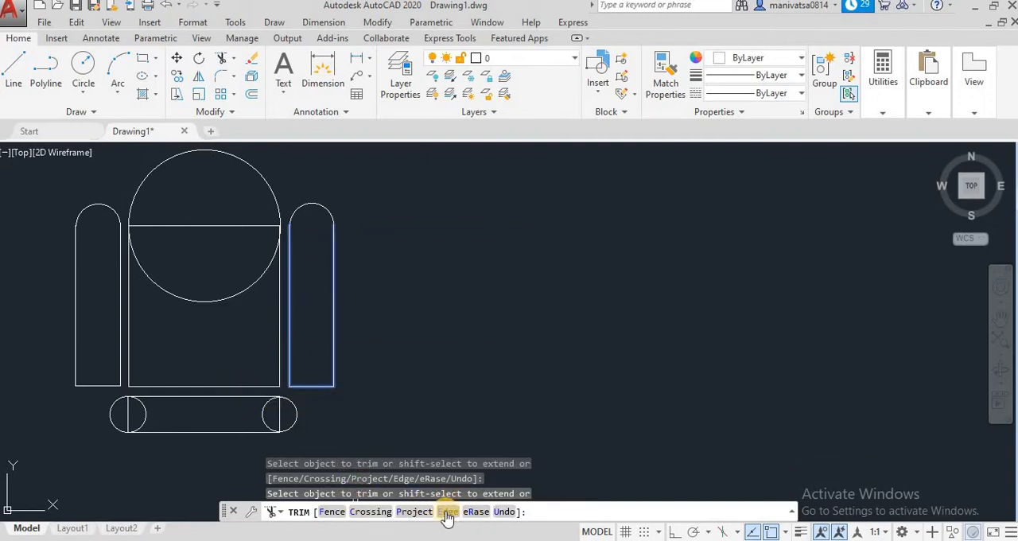
click(127, 359)
key(Escape)
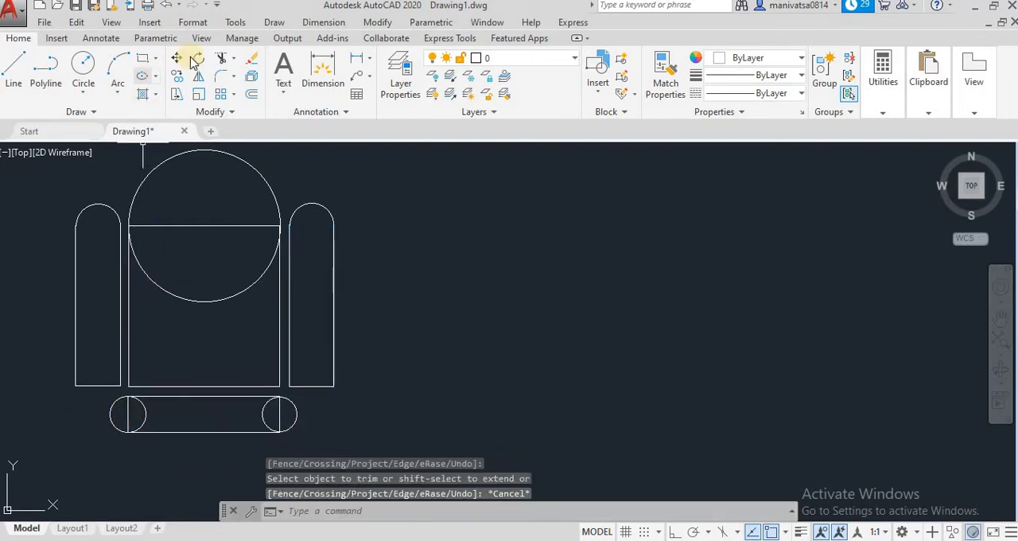
Trim both circles' inner halves and both short edges of the lower rectangle to leave a bar with rounded ends
click(225, 61)
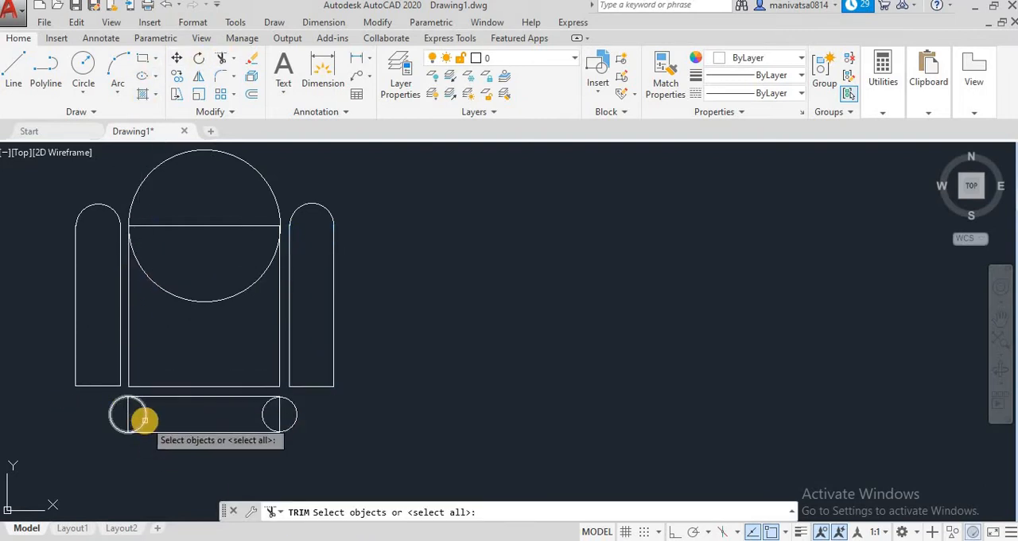
click(128, 414)
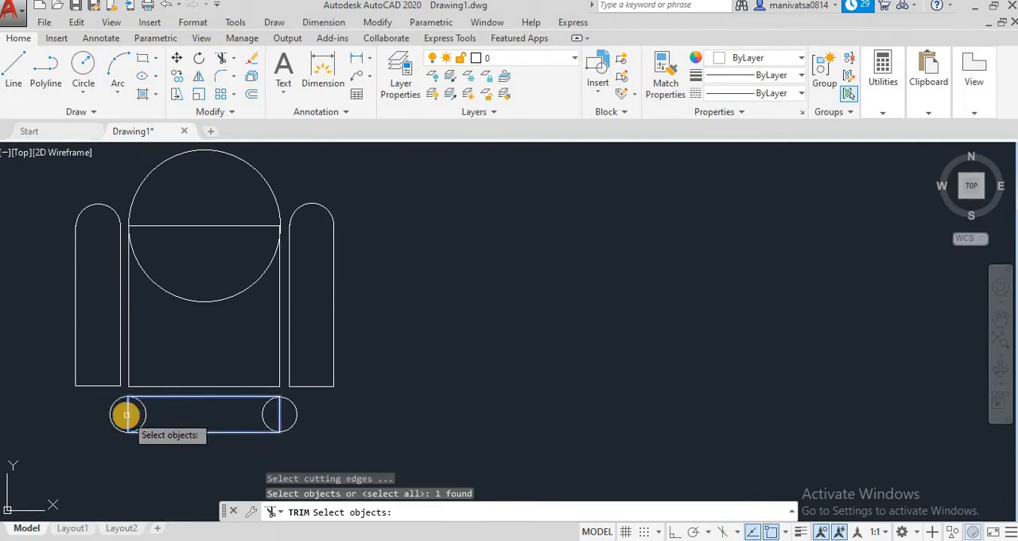
key(Return)
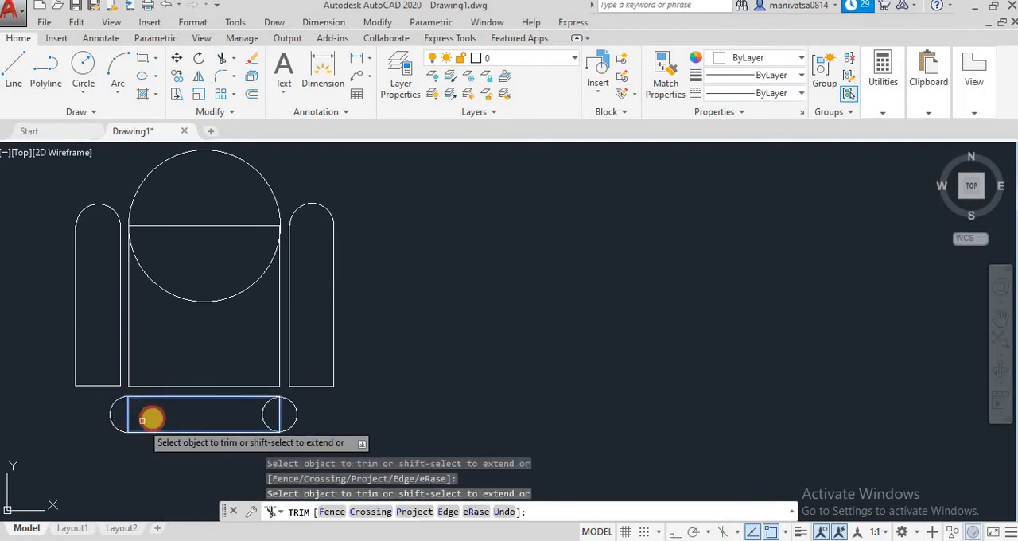
click(261, 416)
click(279, 415)
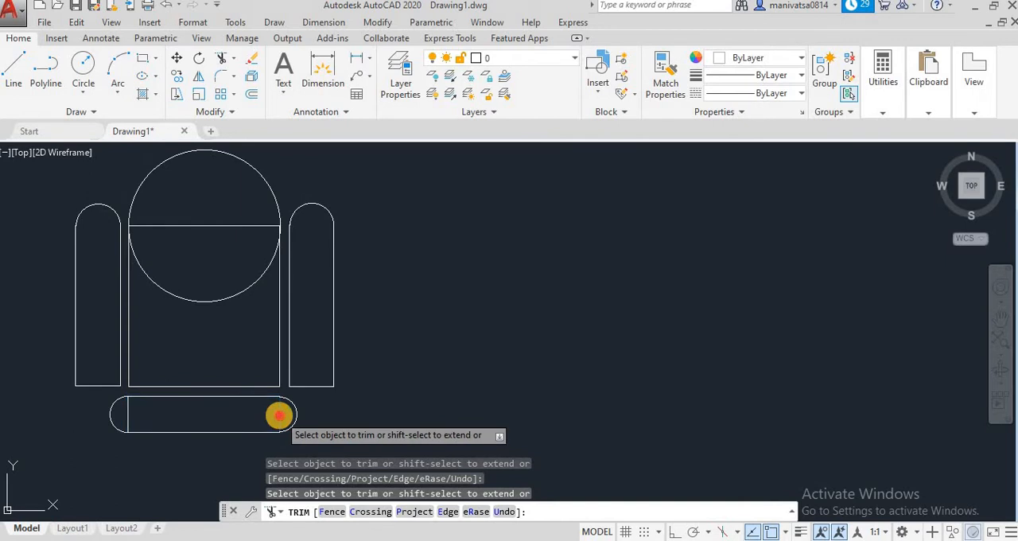
click(126, 411)
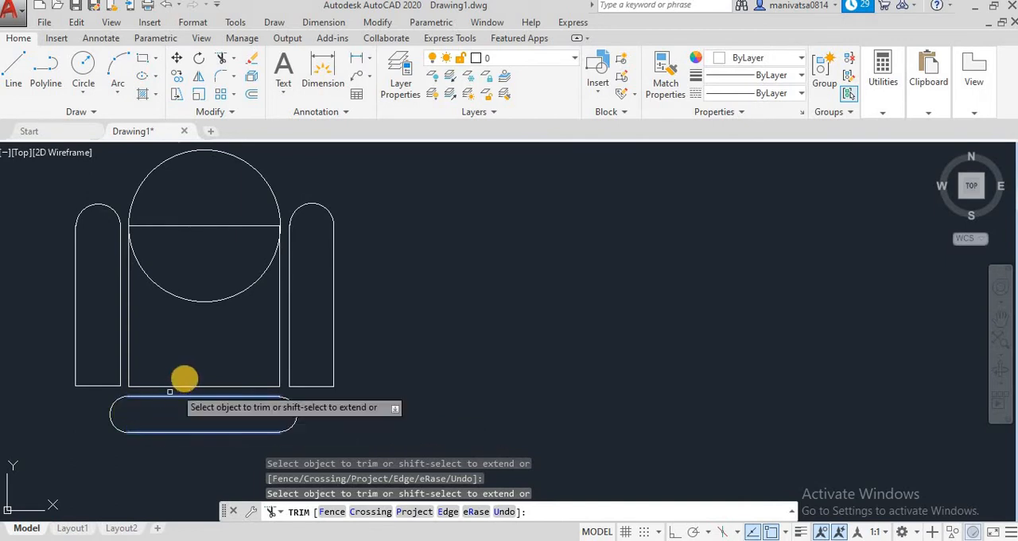
key(Escape)
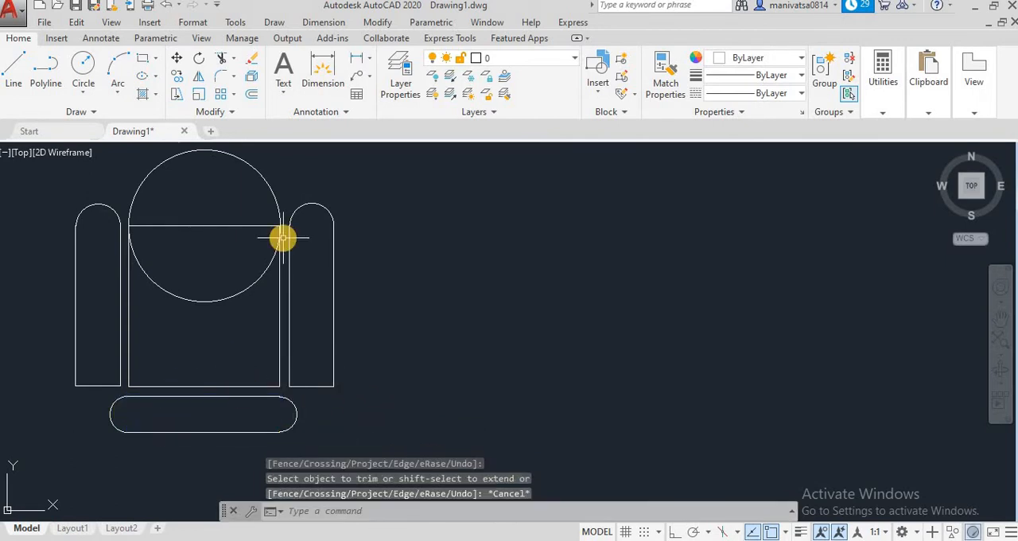
Trim the large circle's lower half and the main rectangle's upper edge, using the main rectangle as the cutting edge
key(Return)
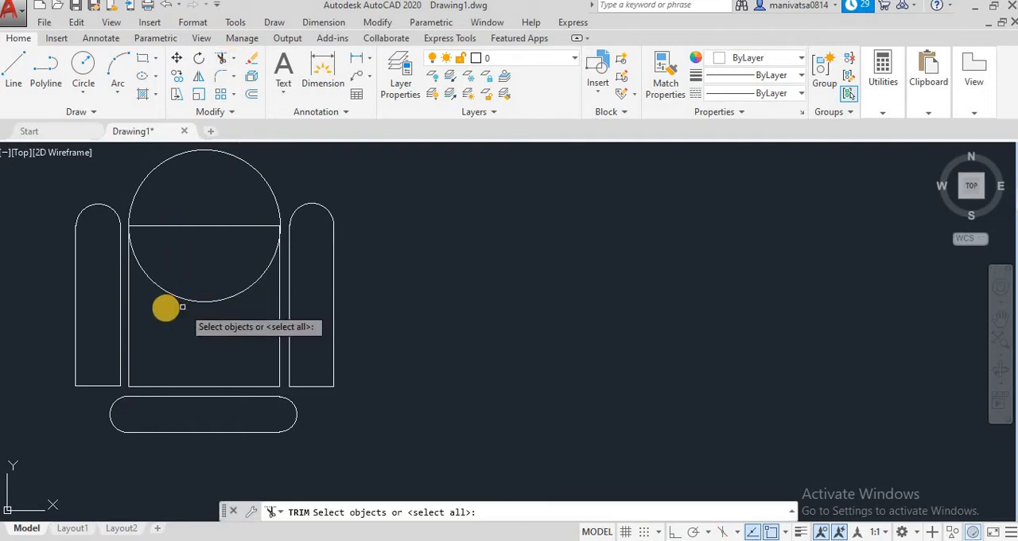
click(196, 225)
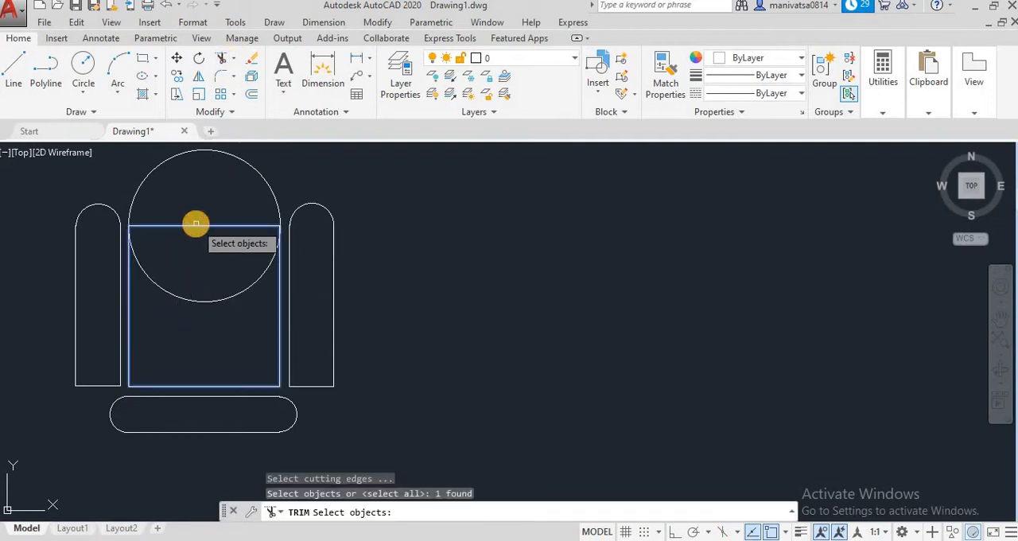
key(Return)
click(203, 302)
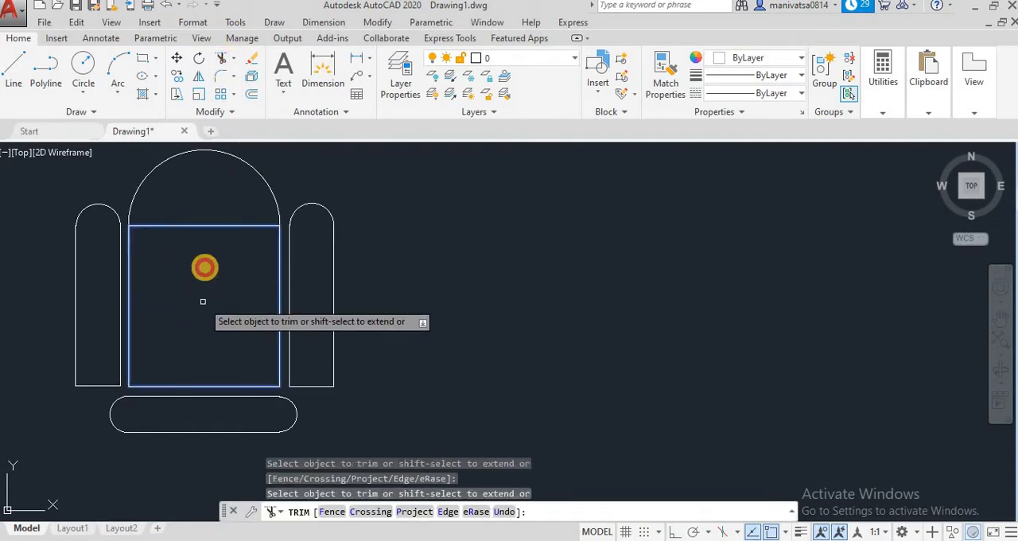
click(199, 226)
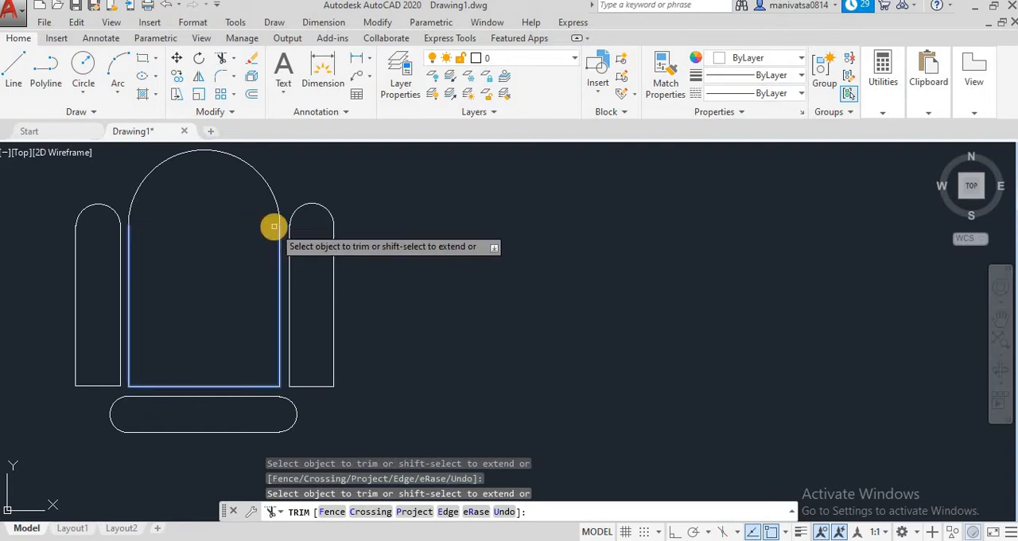
key(Escape)
key(Escape)
key(Escape)
scroll(299, 260, down, 2)
scroll(299, 260, down, 2)
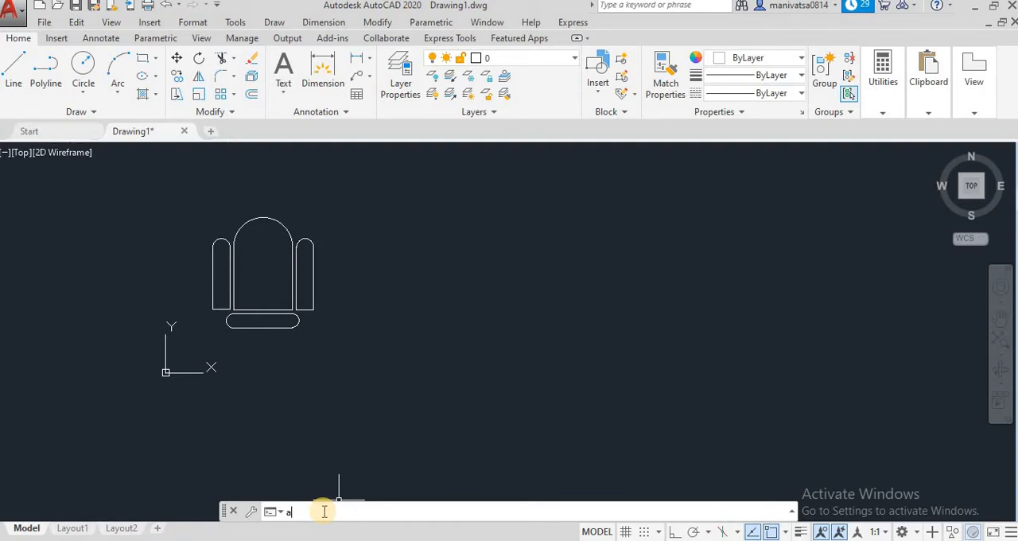
text(r)
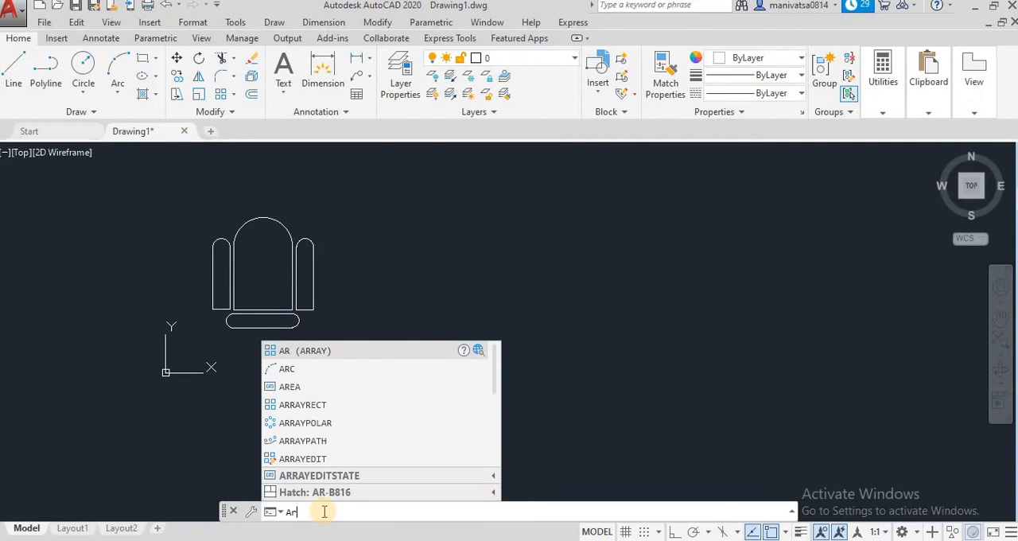
click(303, 350)
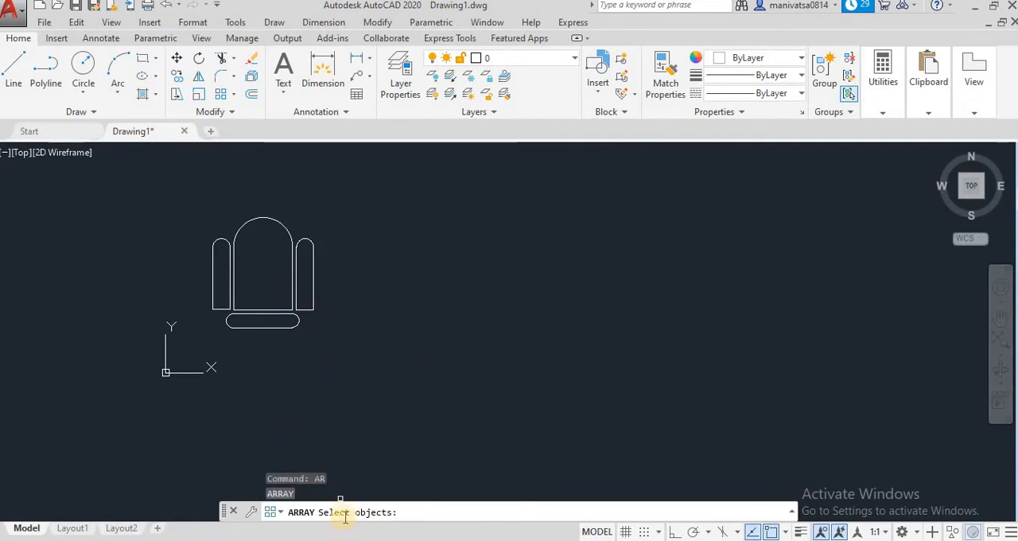
click(279, 513)
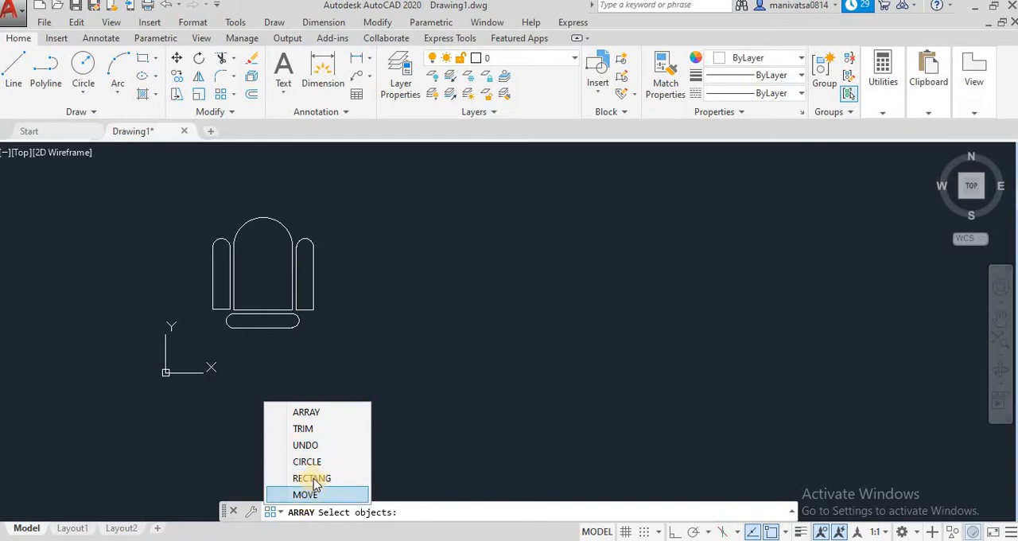
click(308, 413)
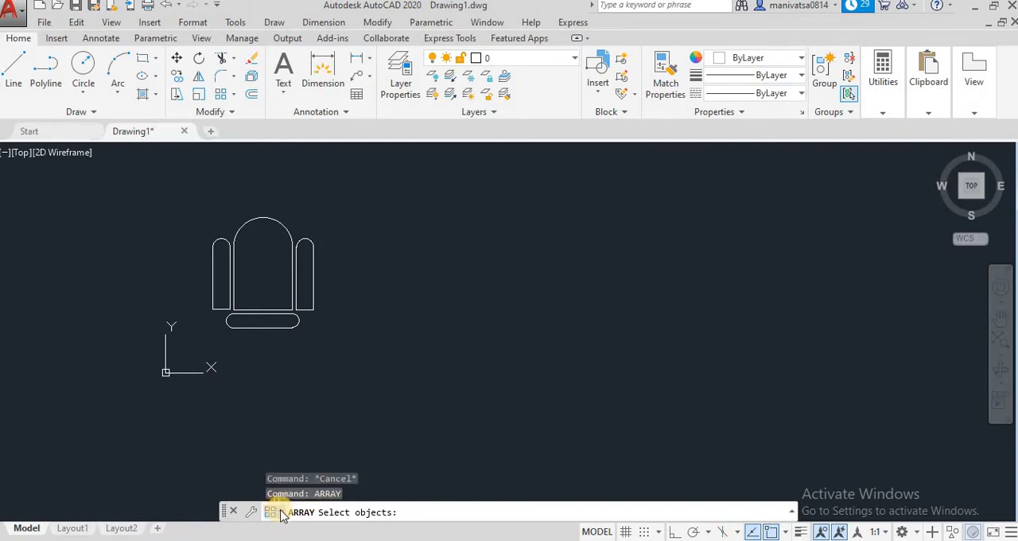
click(283, 514)
click(307, 458)
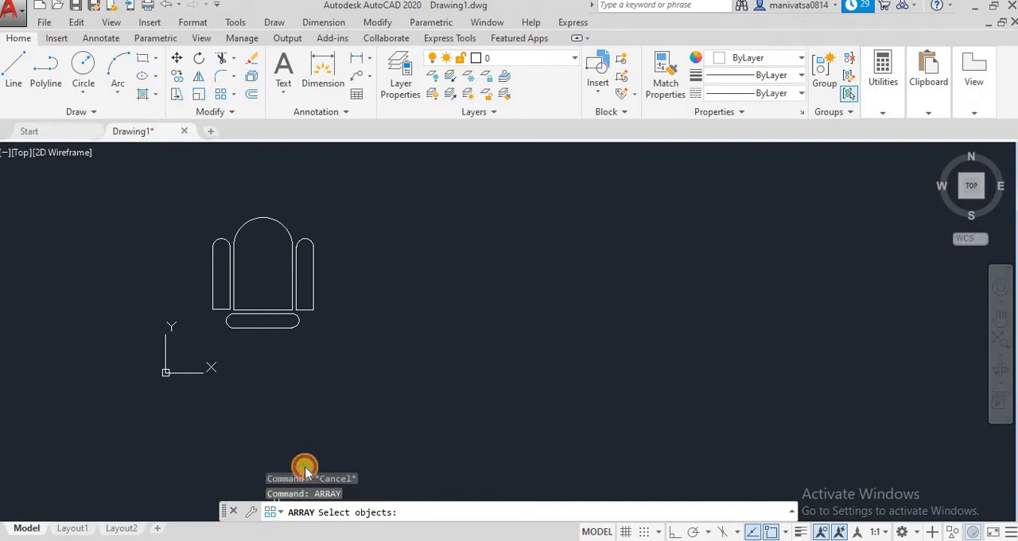
Start the Array command and select all parts of the chair as the source objects
click(281, 511)
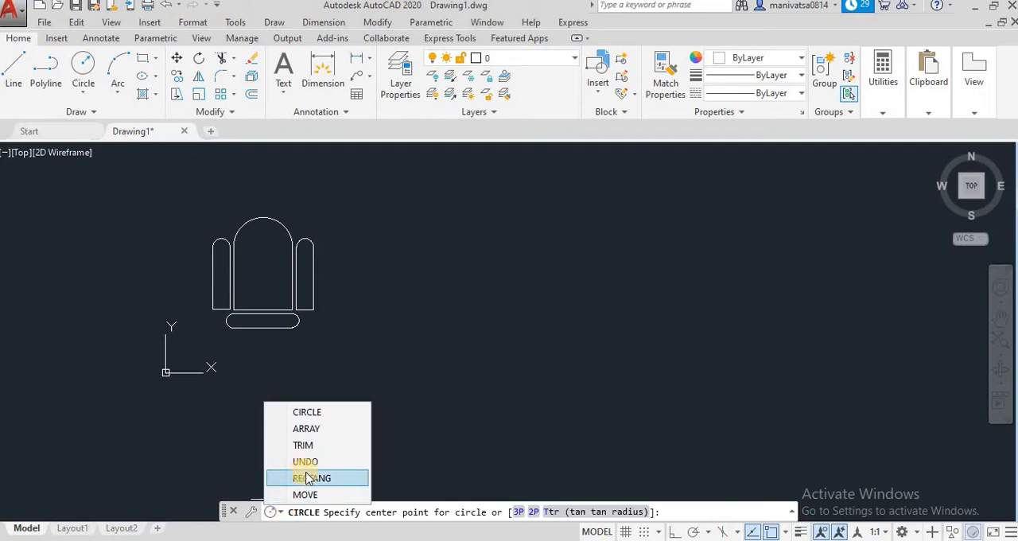
click(306, 431)
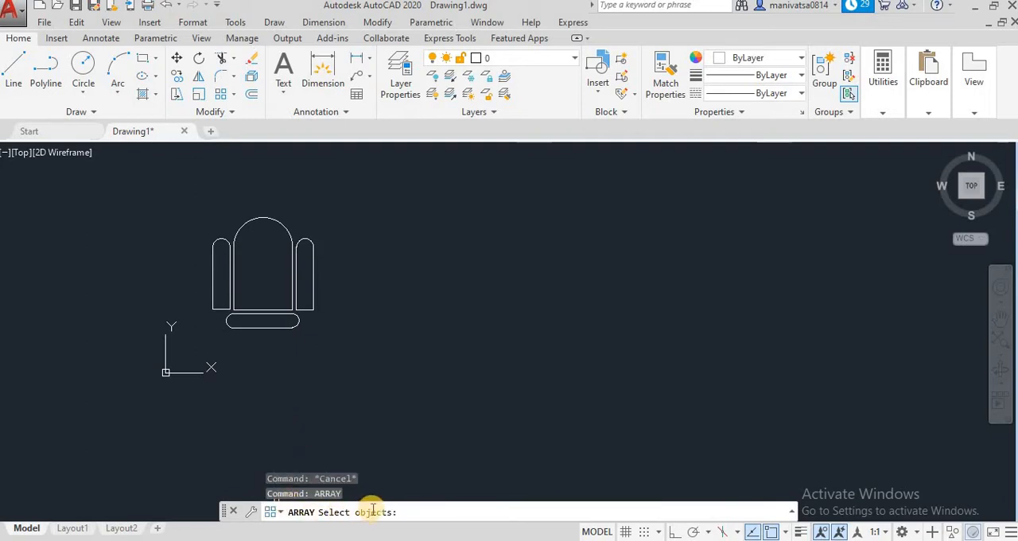
click(343, 348)
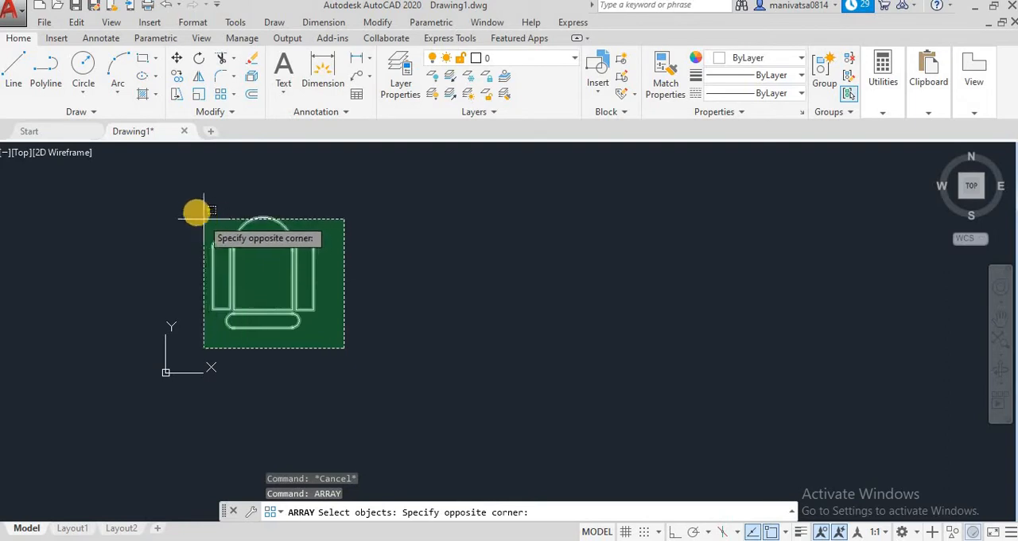
click(193, 210)
key(Return)
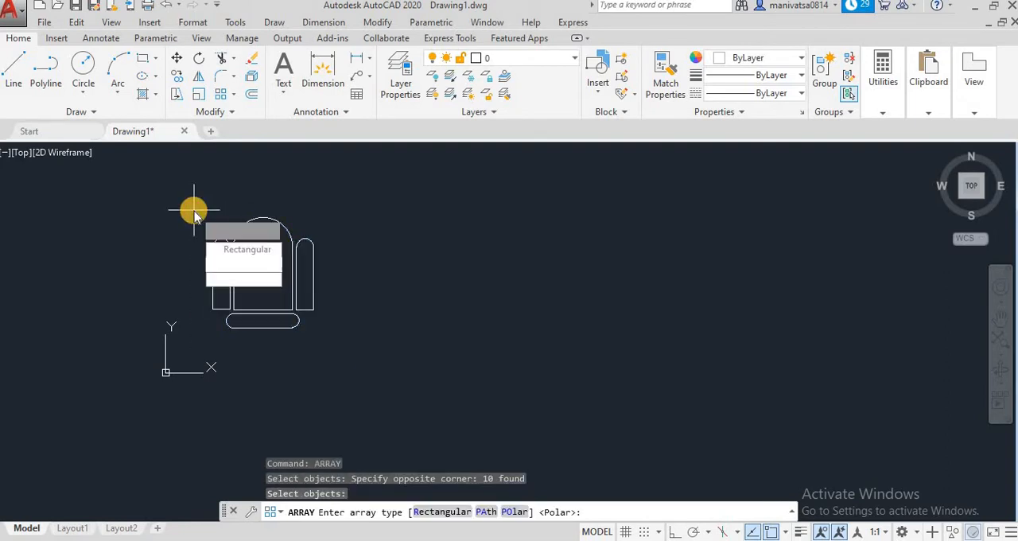
click(238, 248)
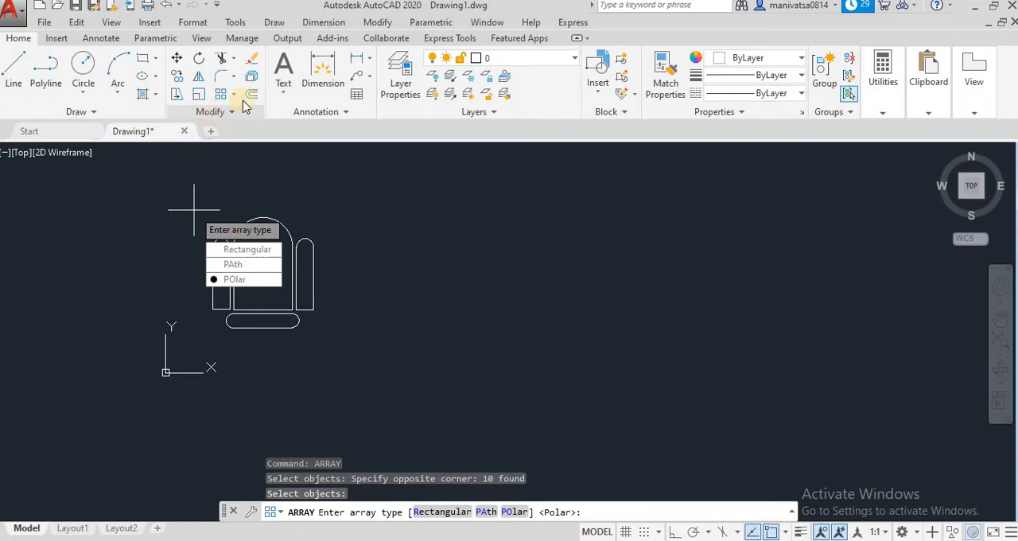
click(382, 21)
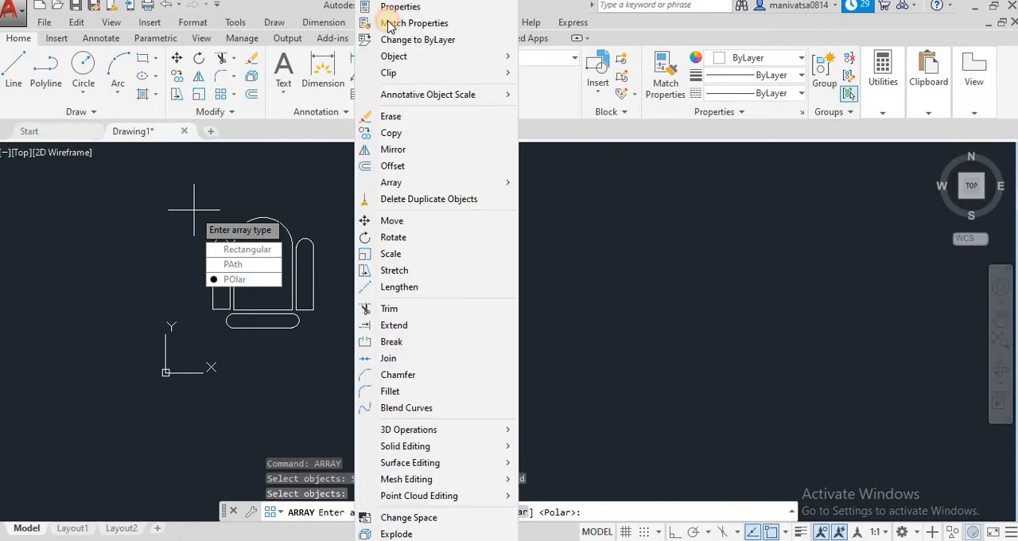
mouse_move(430, 184)
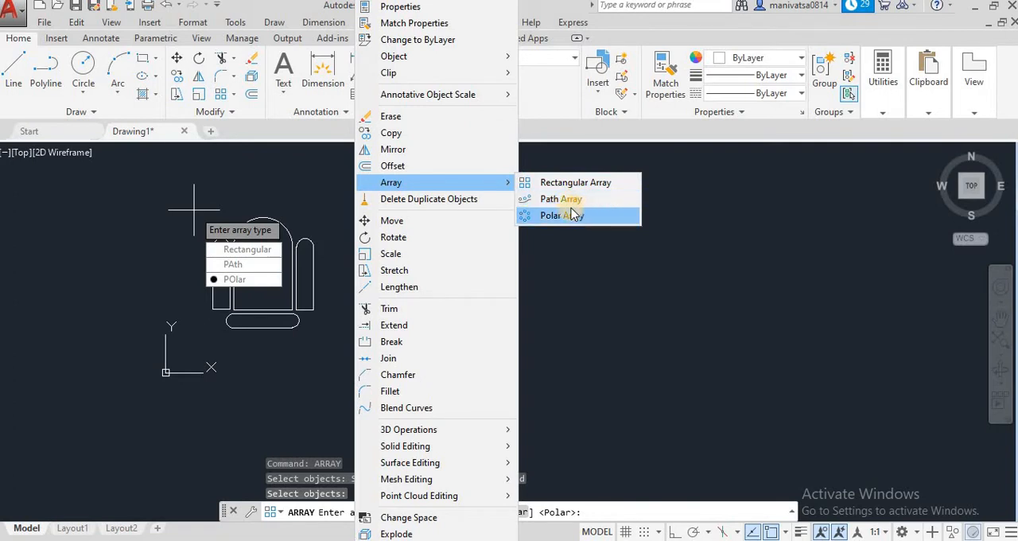
click(228, 115)
click(227, 114)
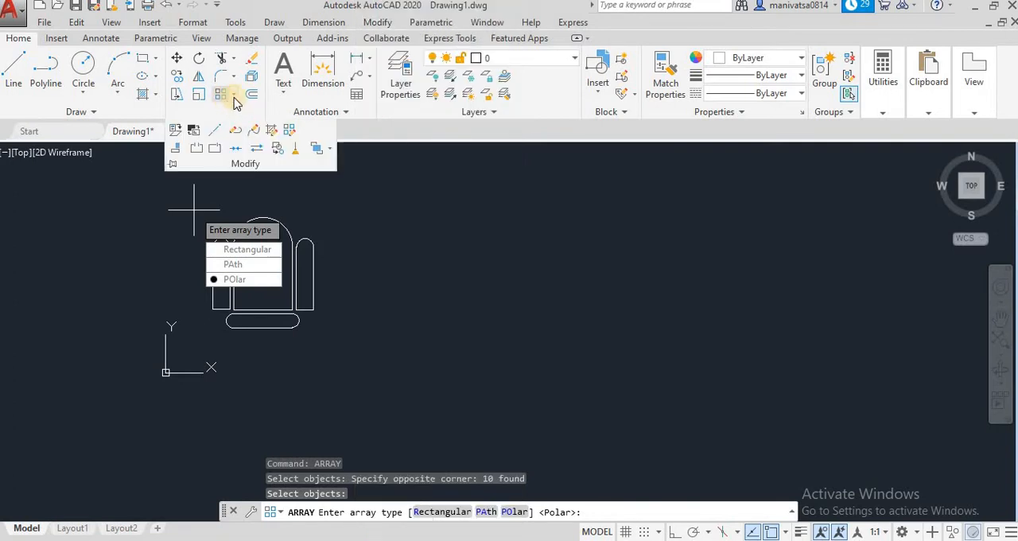
click(235, 96)
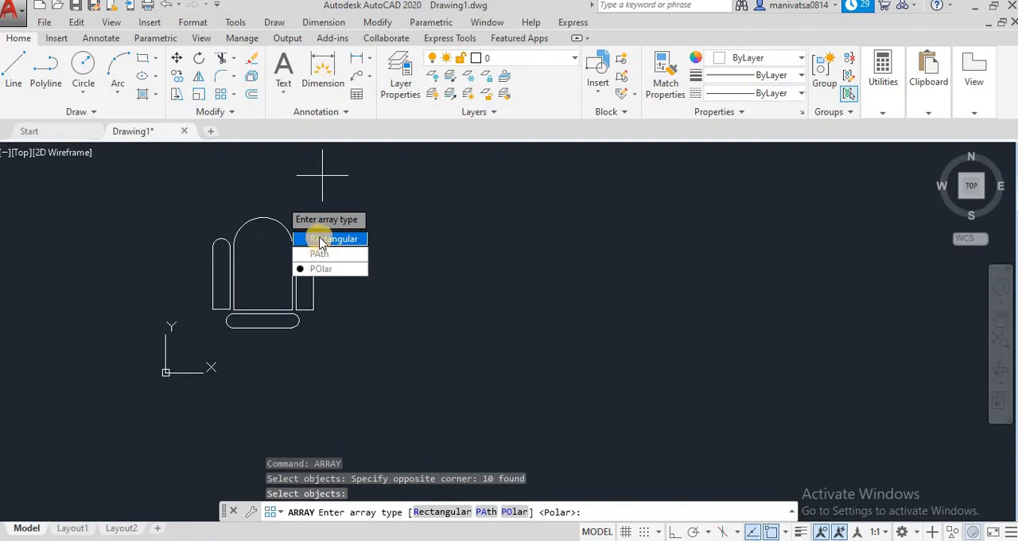
Make the chair array rectangular and set its number of columns to 6
click(321, 241)
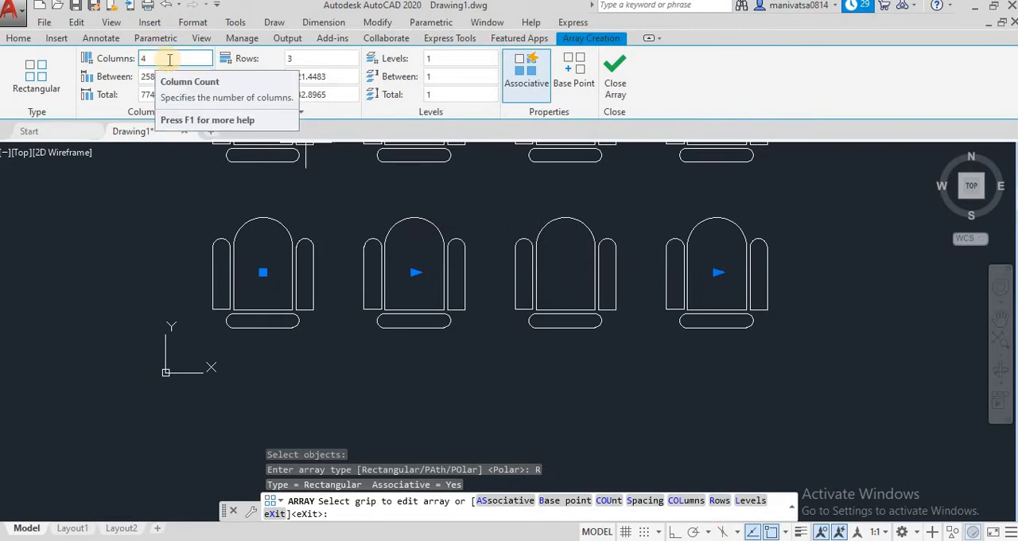
click(141, 58)
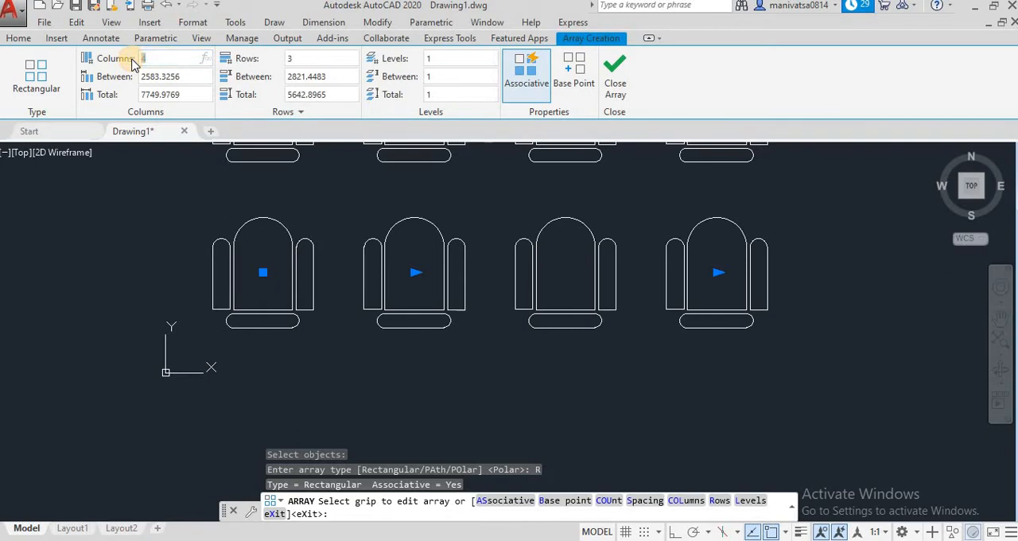
Try a spacing of 1000 between the array columns
click(180, 77)
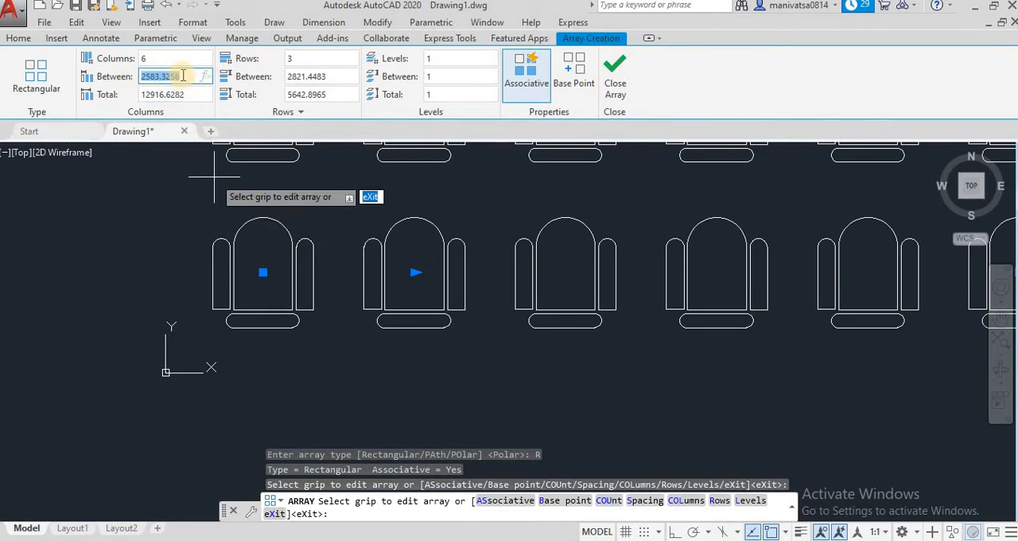
text(1000)
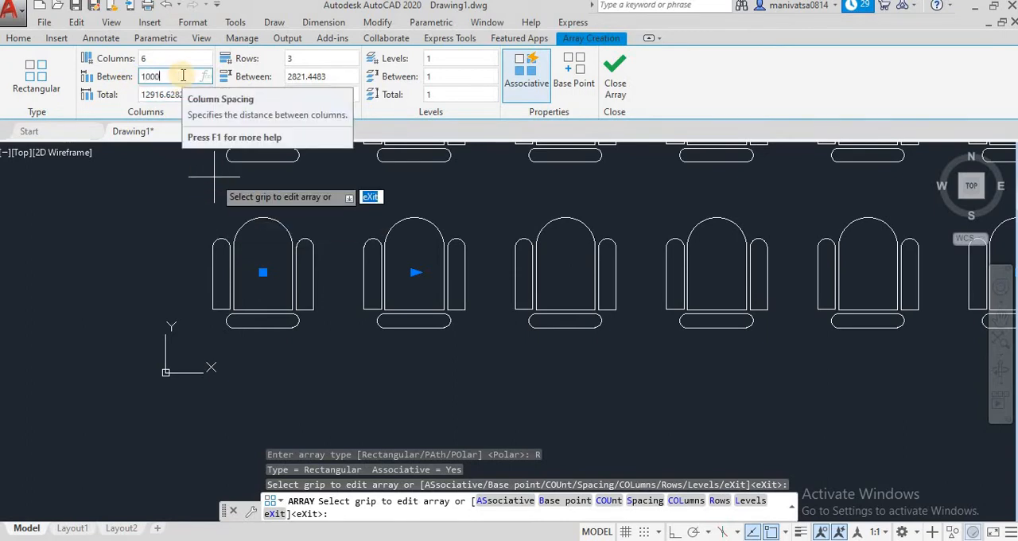
key(Return)
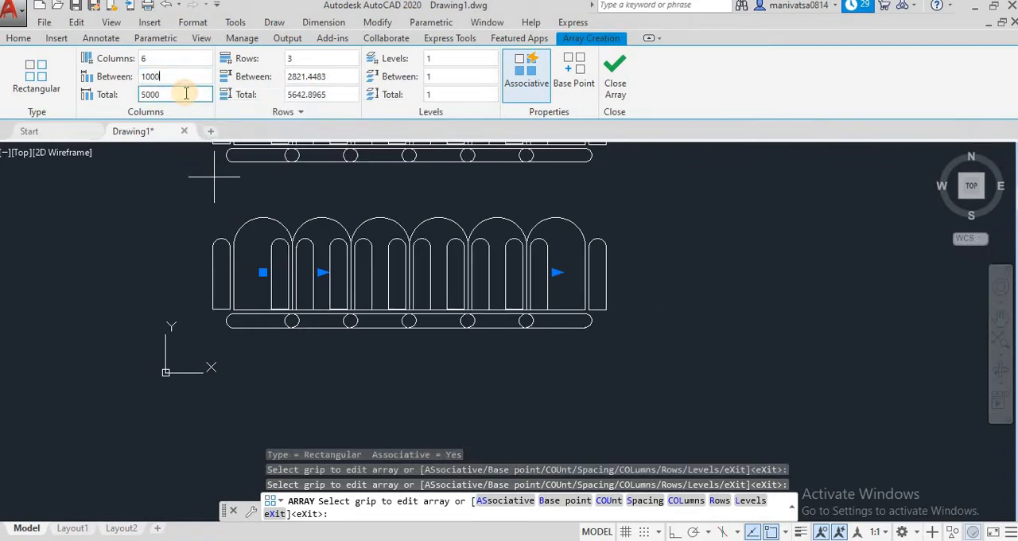
Set the spacing between the array columns to 2500
drag(170, 76, 129, 77)
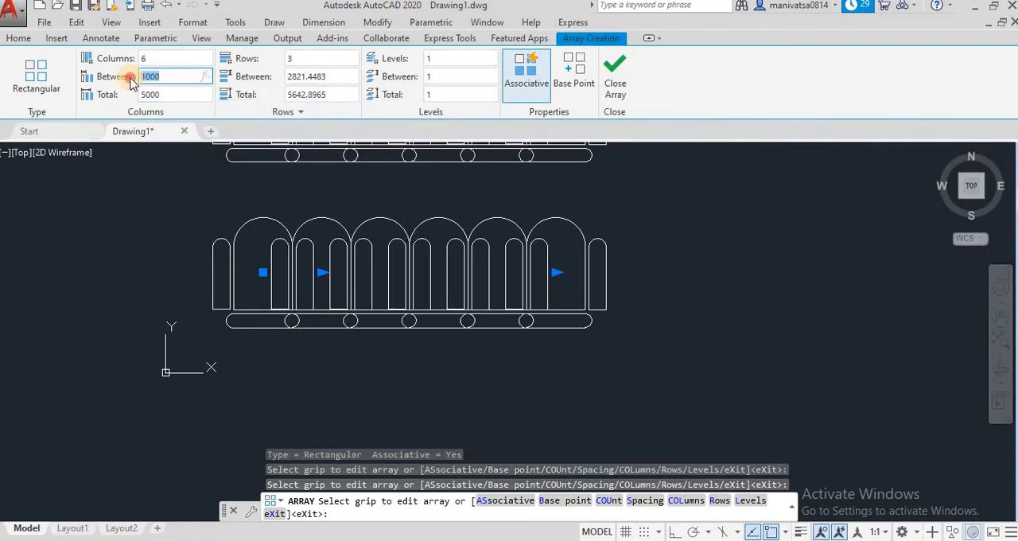
text(25)
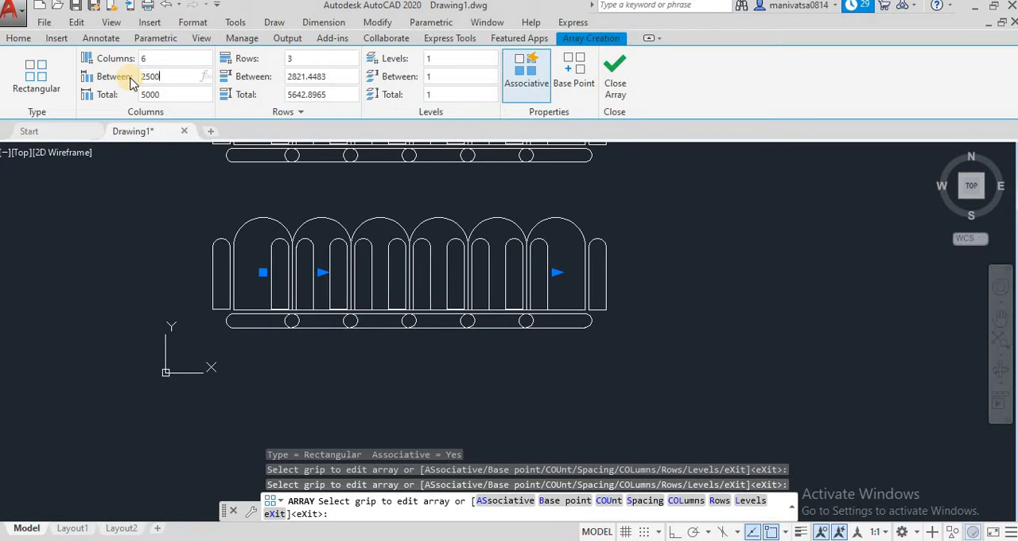
click(161, 94)
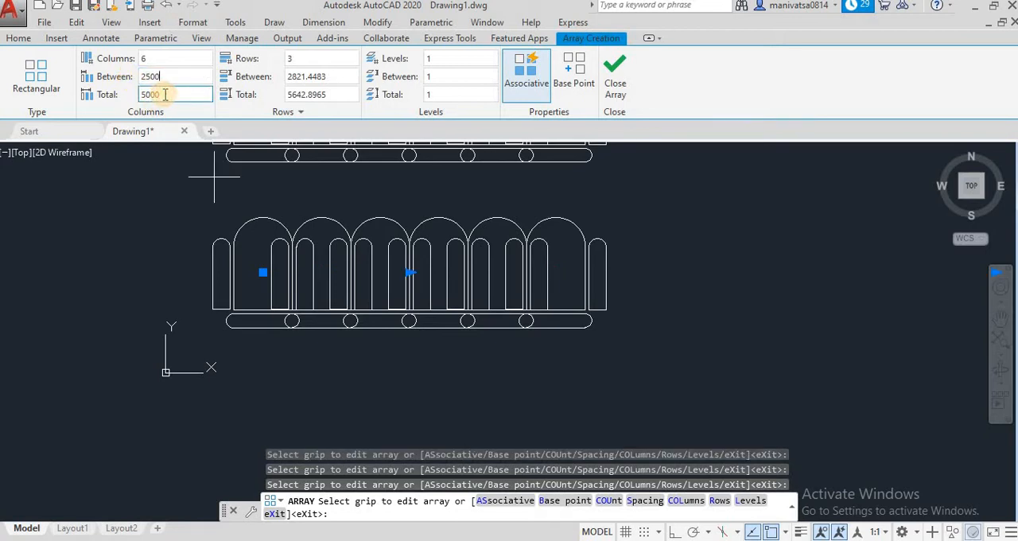
click(171, 77)
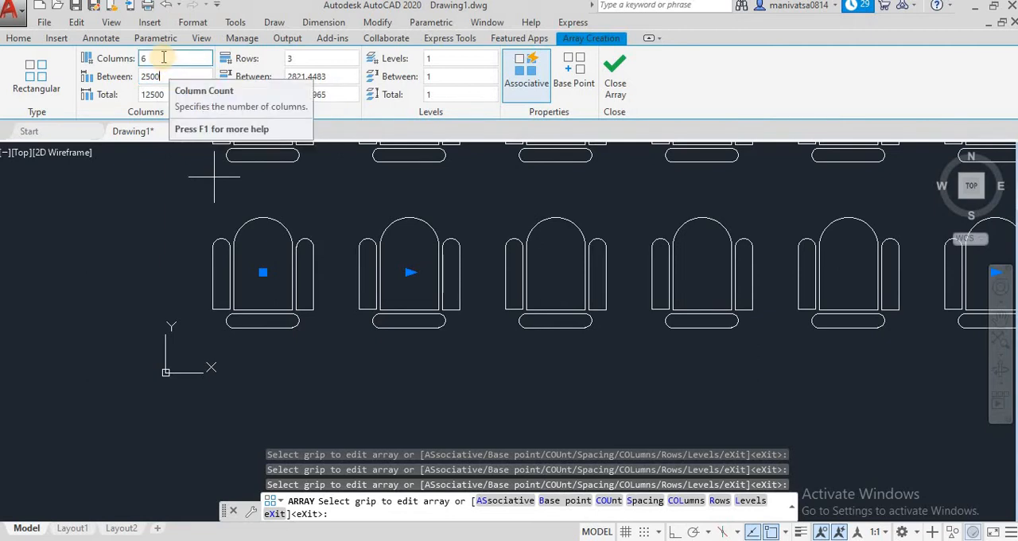
Set the chair array to 5 rows with a spacing of 2500 between them
click(283, 60)
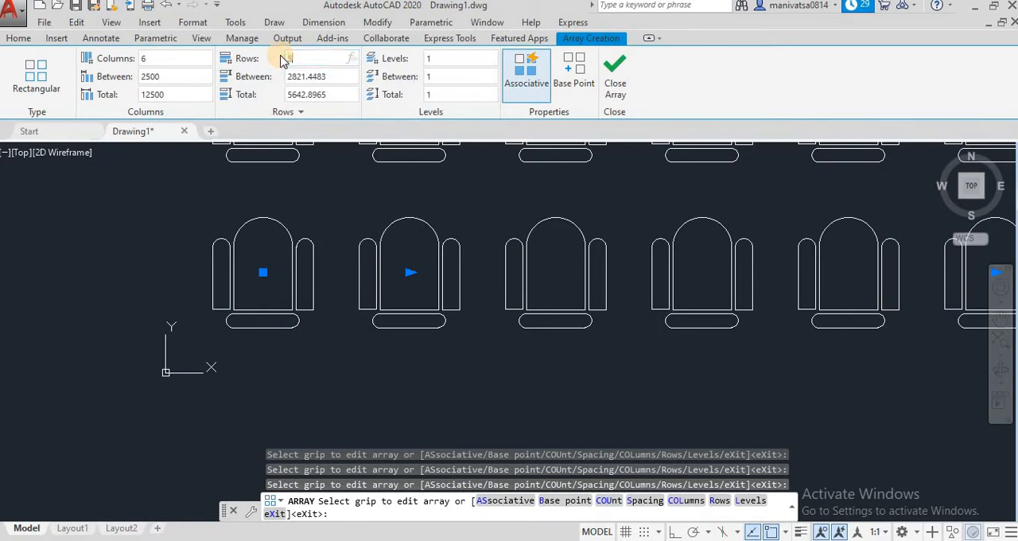
text(5)
click(310, 76)
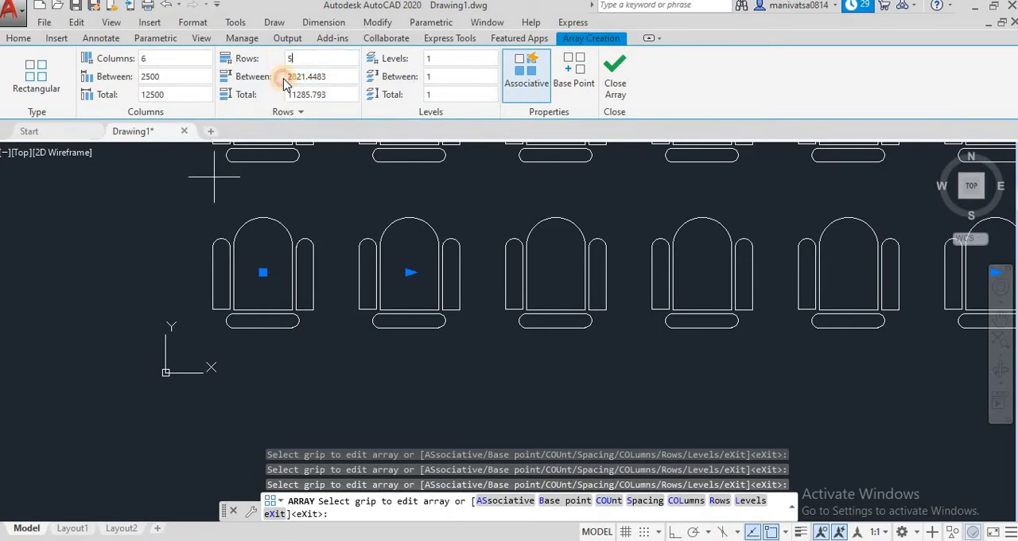
double_click(317, 76)
text(2500)
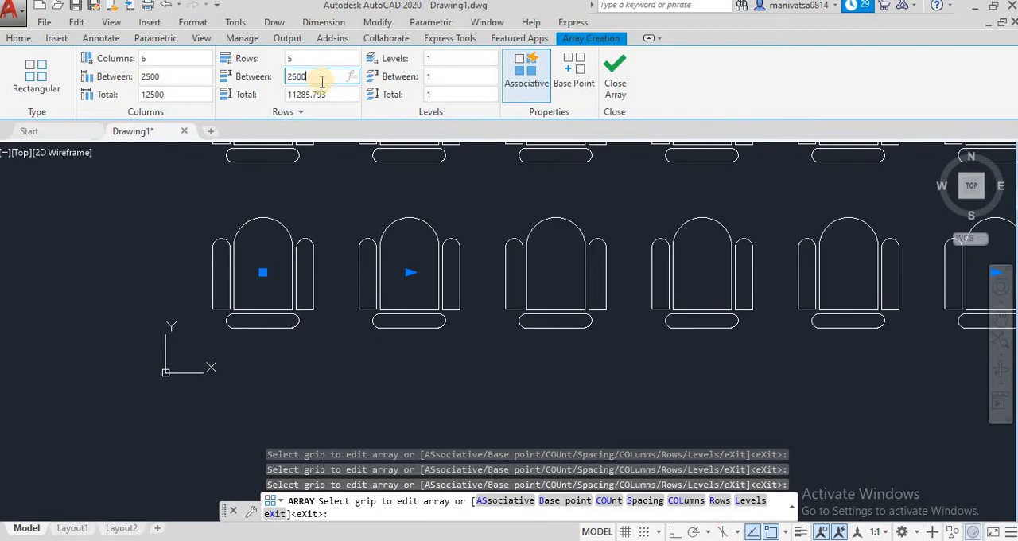
click(337, 91)
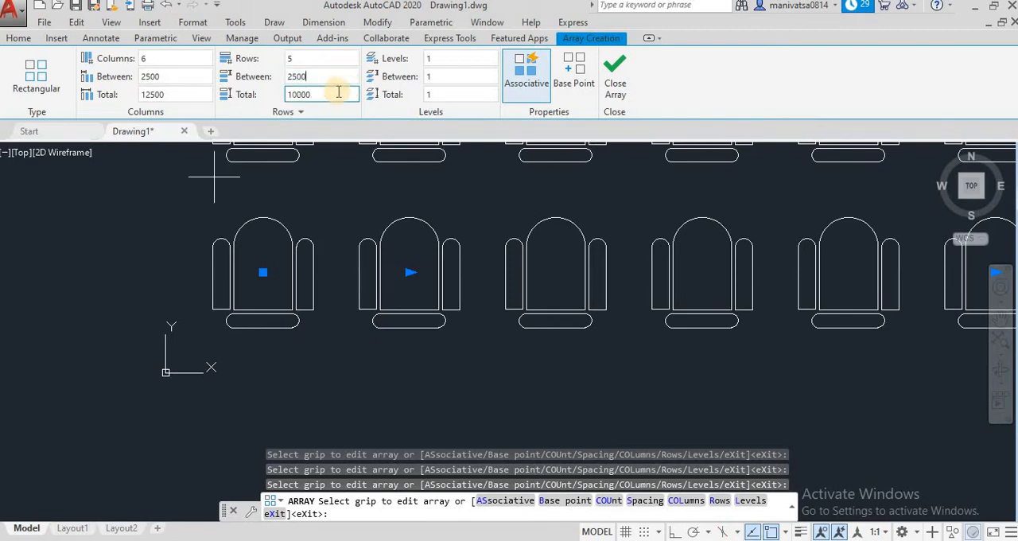
Give the array 3 levels spaced 10 apart and finish the array
click(435, 58)
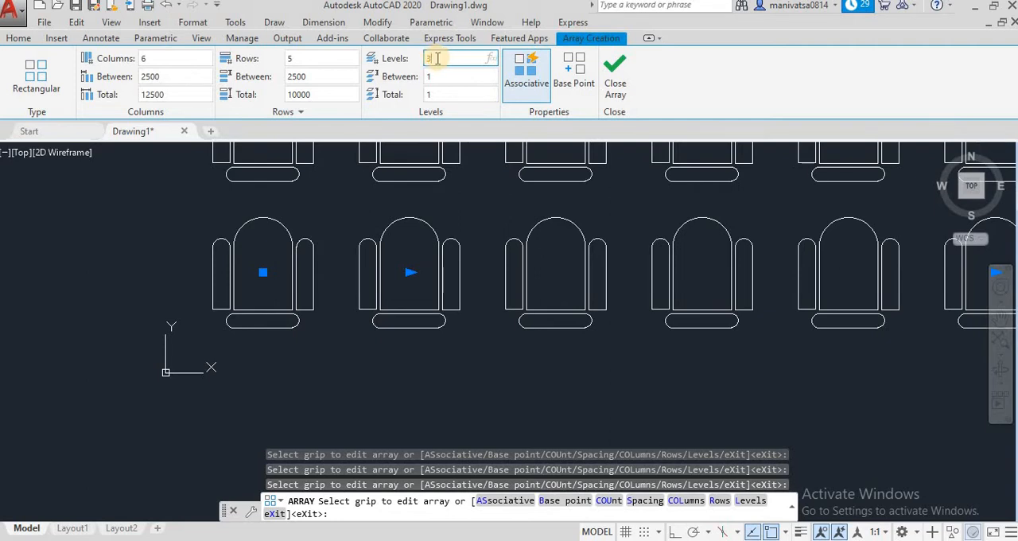
click(437, 75)
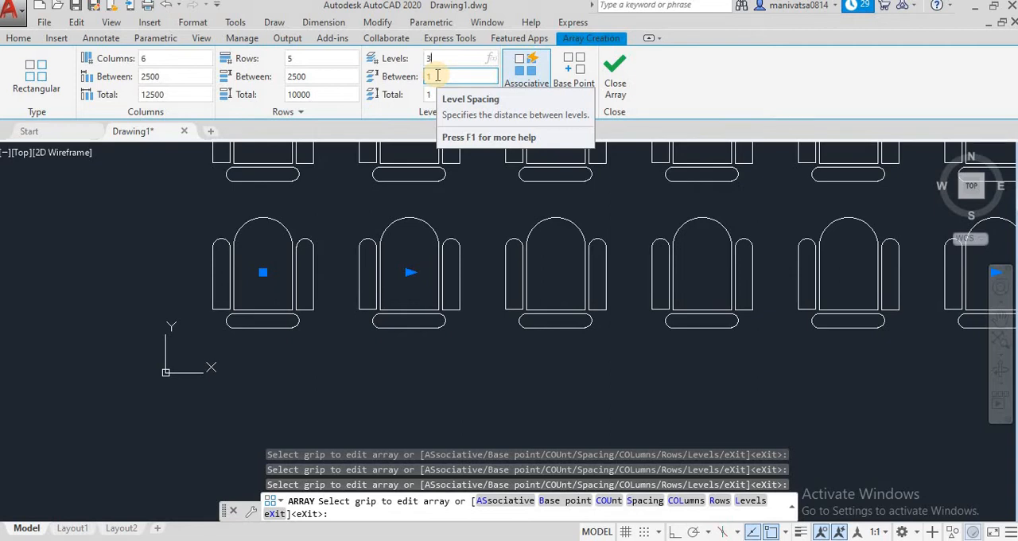
key(Return)
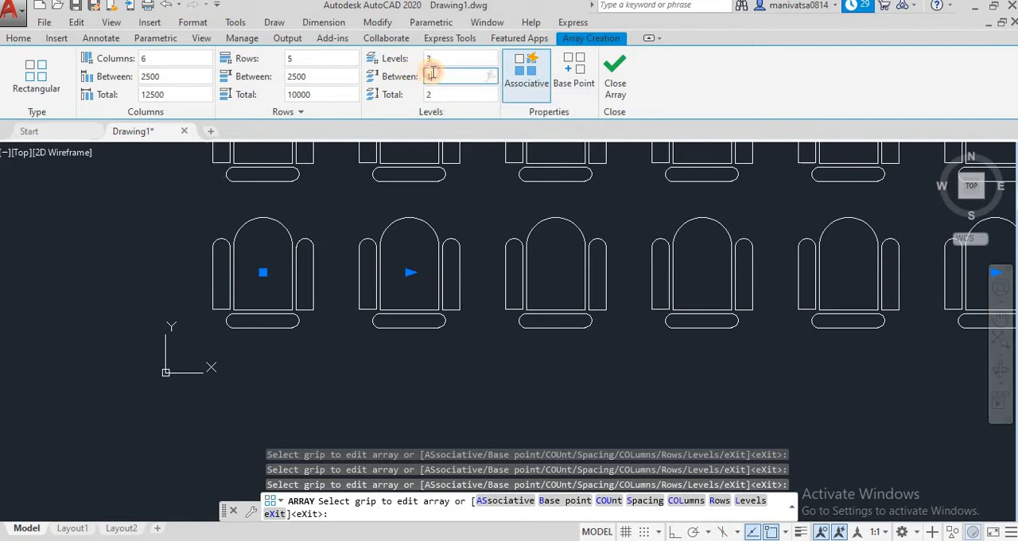
click(455, 77)
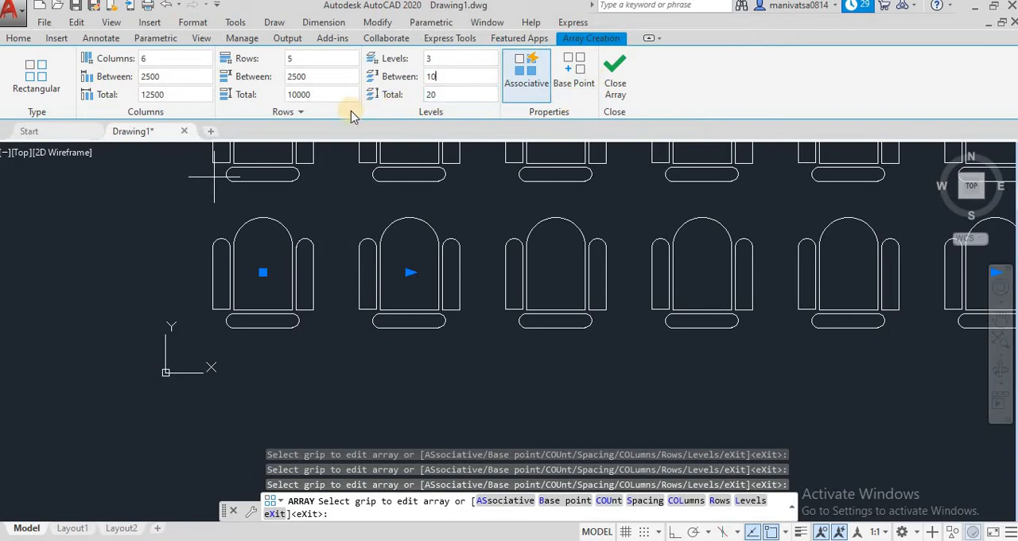
click(620, 80)
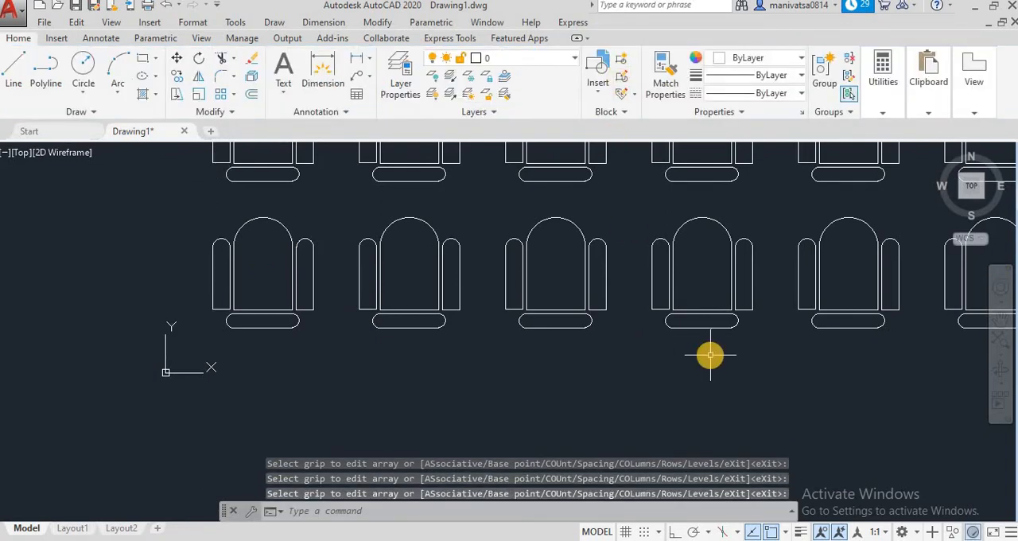
scroll(721, 339, down, 4)
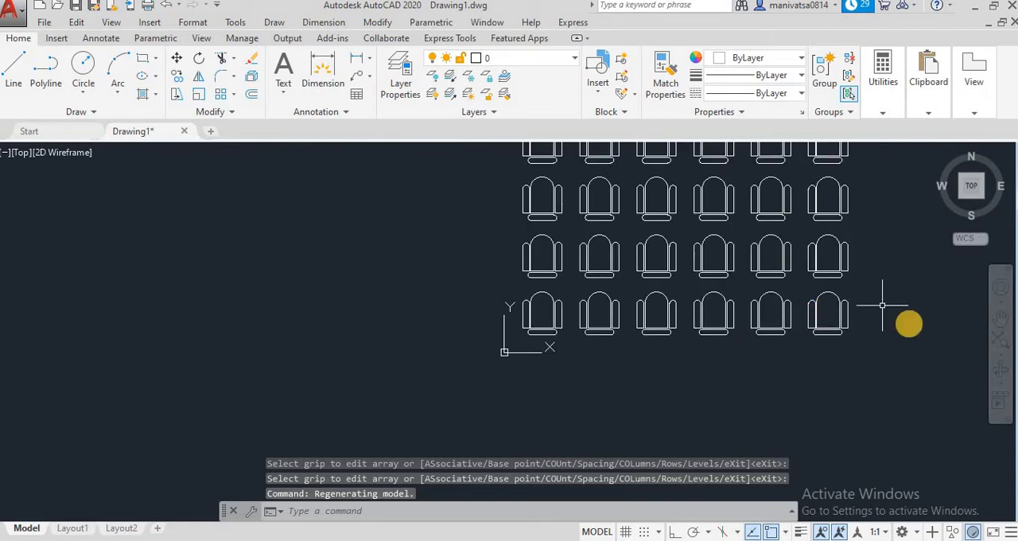
click(999, 316)
mouse_move(877, 214)
mouse_down()
mouse_move(804, 275)
mouse_move(631, 326)
mouse_move(606, 315)
mouse_up()
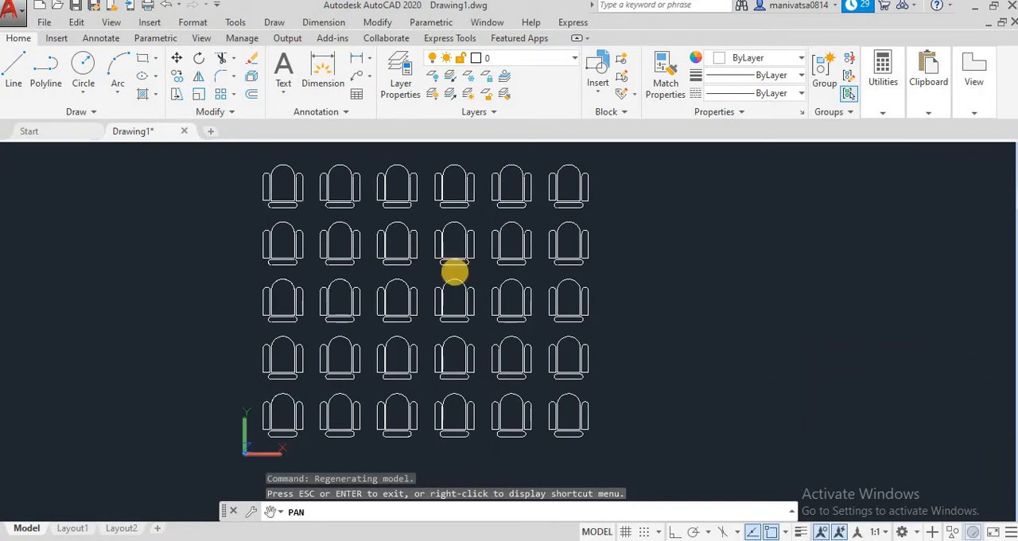
Try a spacing of 100 between the levels of the chair array
click(1000, 369)
drag(534, 435, 453, 336)
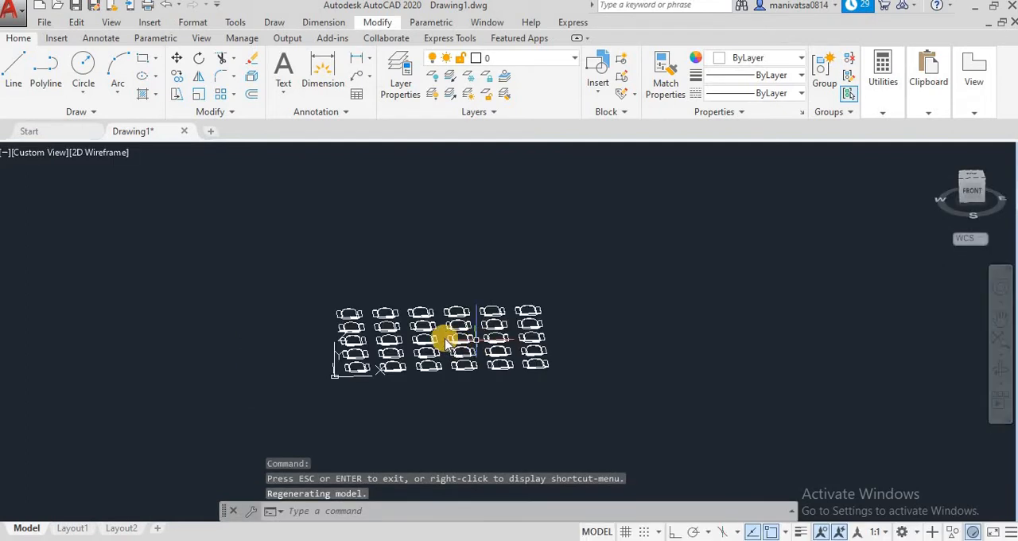
click(457, 321)
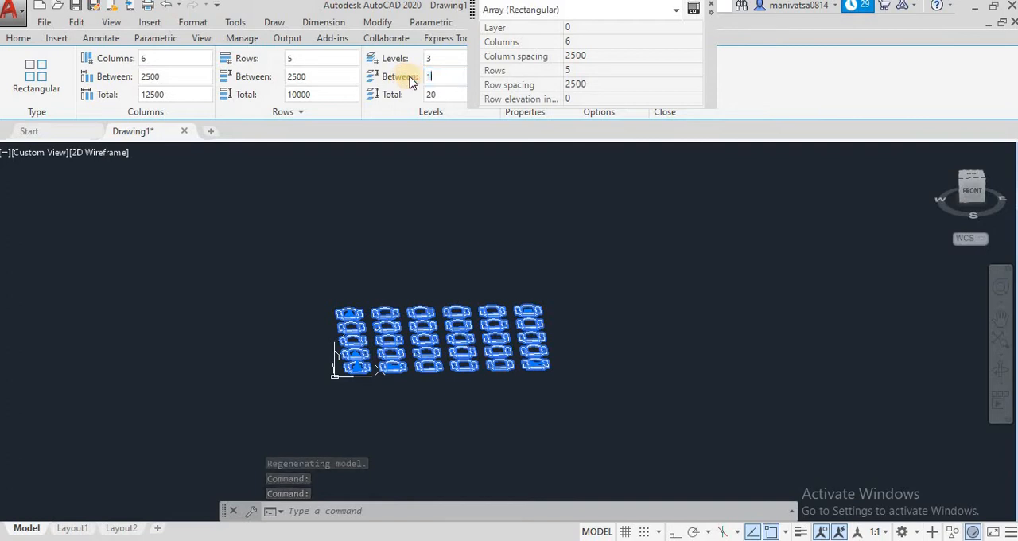
click(560, 151)
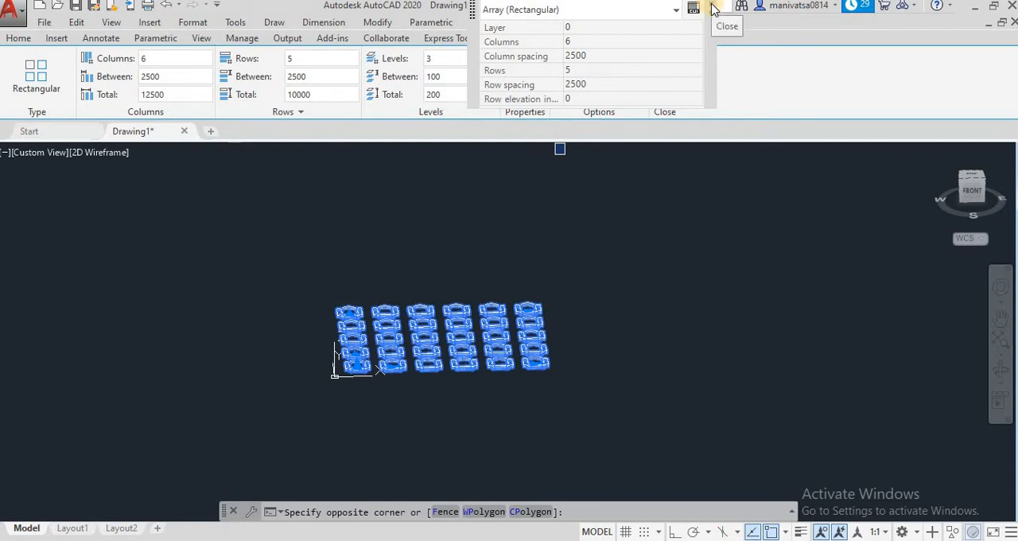
click(713, 7)
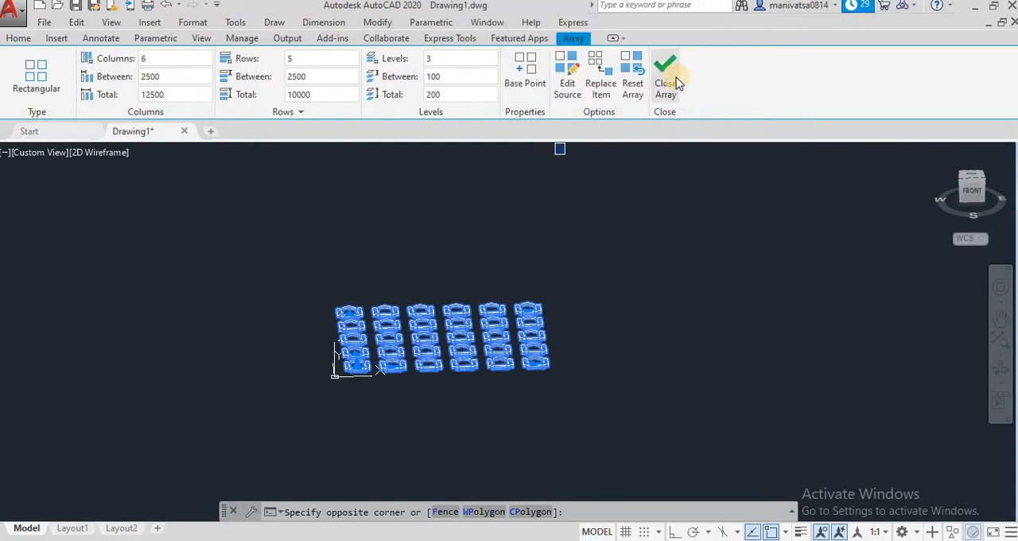
click(675, 83)
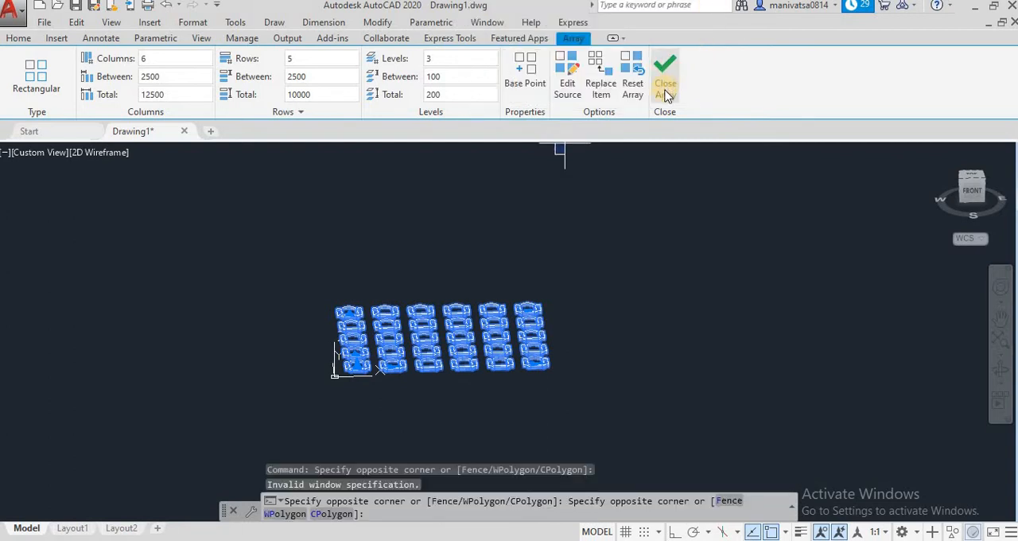
click(667, 94)
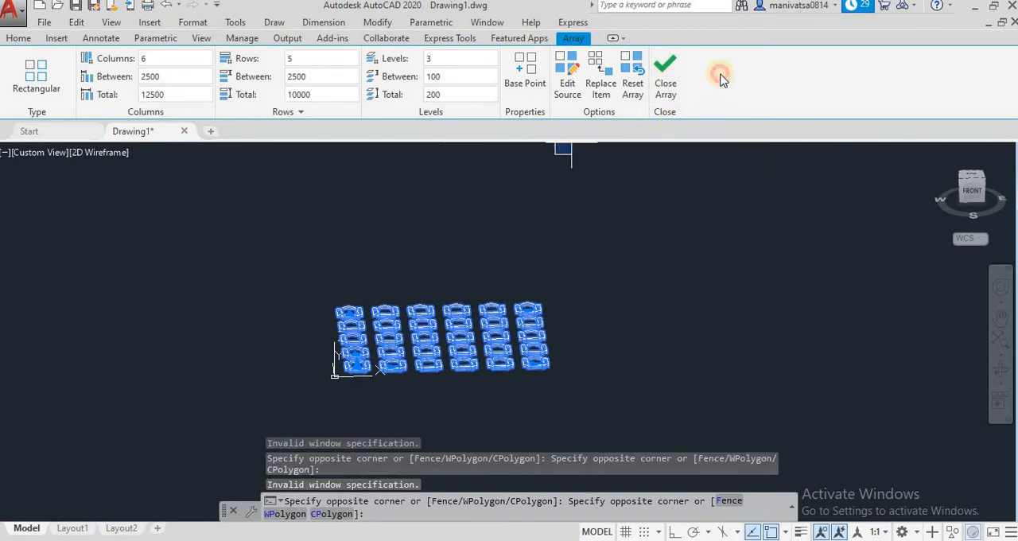
Set the spacing between the chair array's levels to 150 and finish editing the array
click(458, 76)
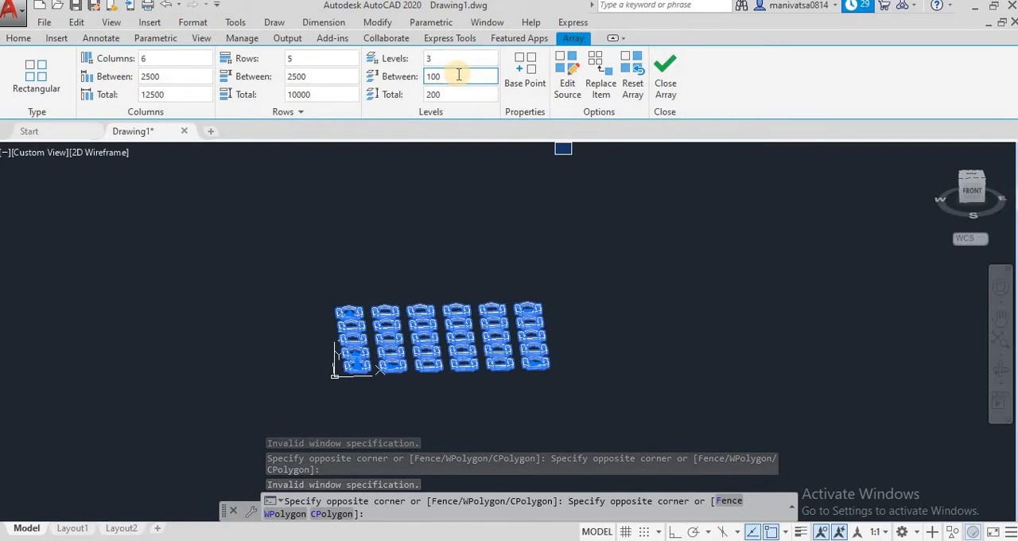
click(439, 93)
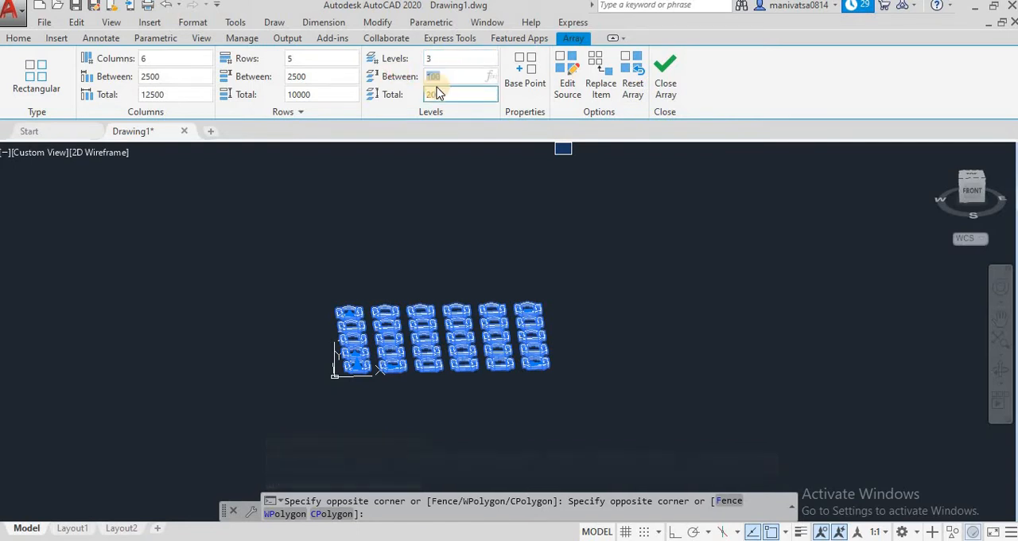
text(15)
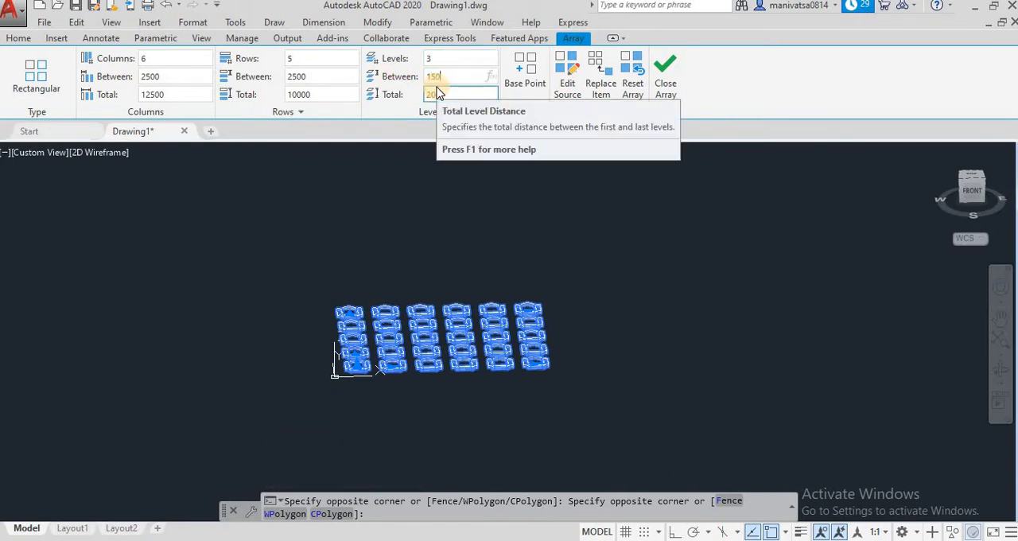
click(453, 72)
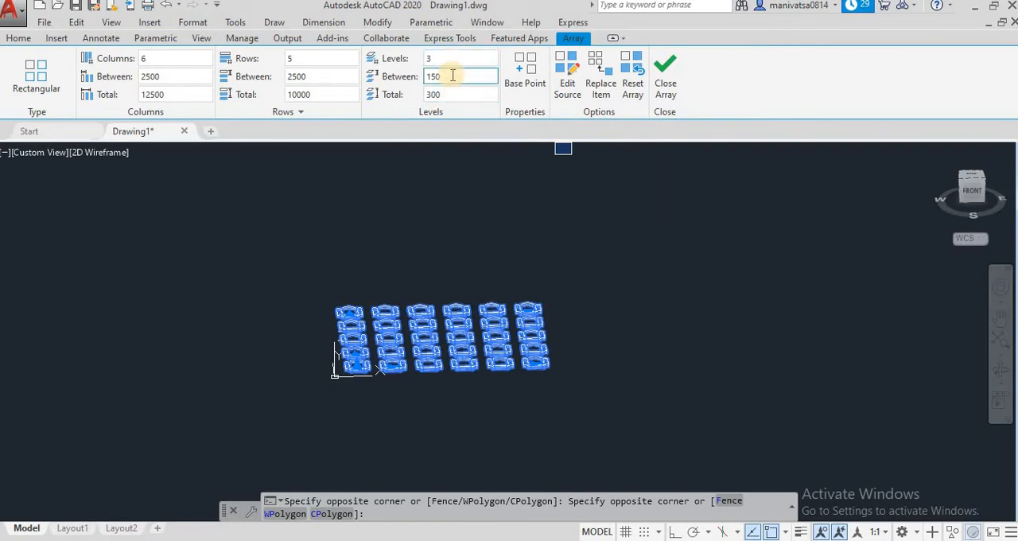
click(663, 62)
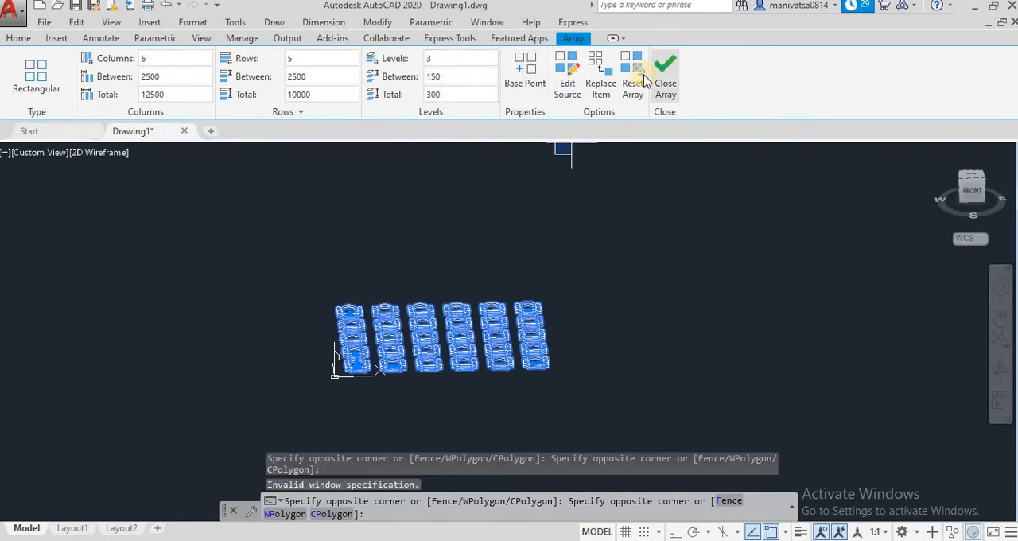
key(Escape)
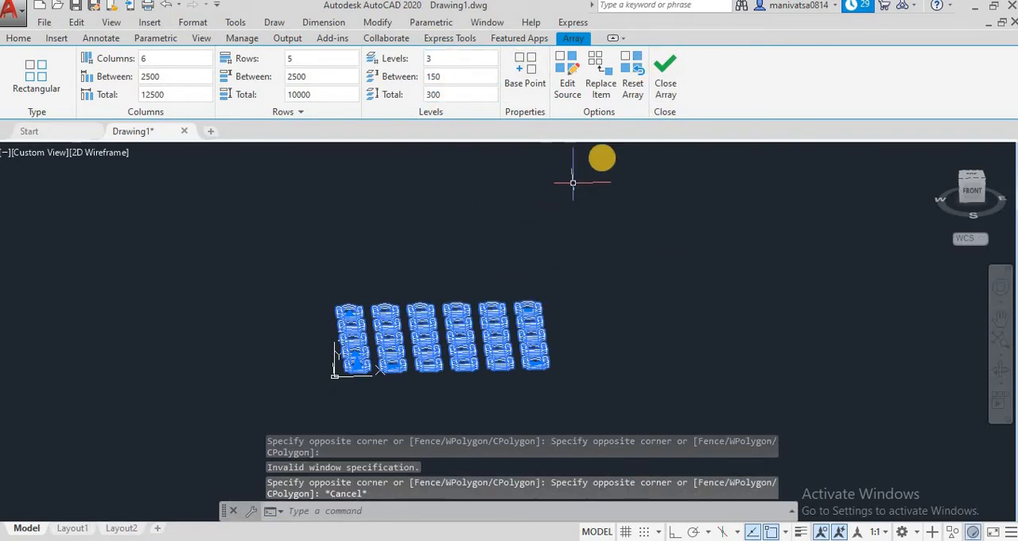
click(664, 76)
key(Escape)
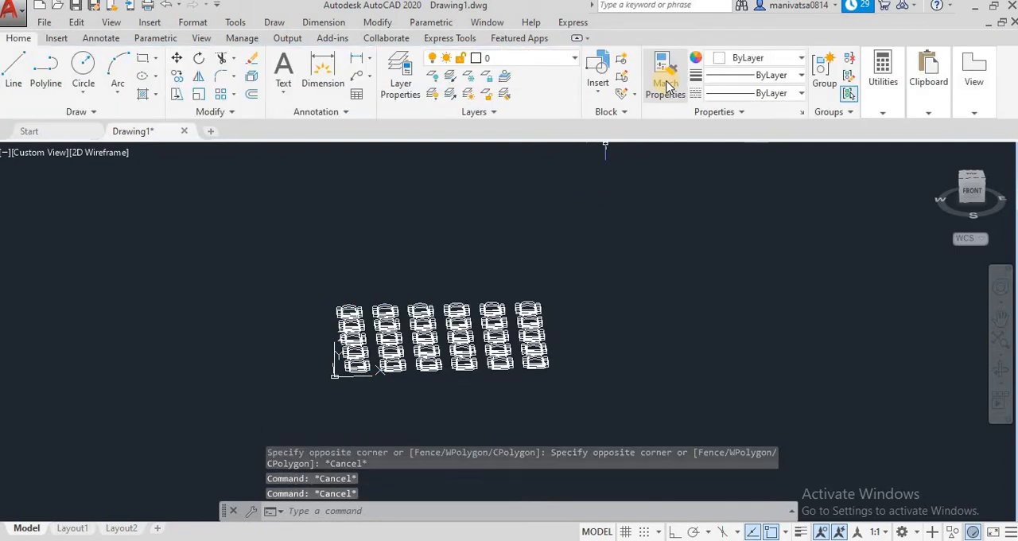
Orbit around the chair array and examine the gaps between its levels in the Left view
click(1002, 370)
drag(629, 363, 543, 400)
scroll(632, 331, up, 4)
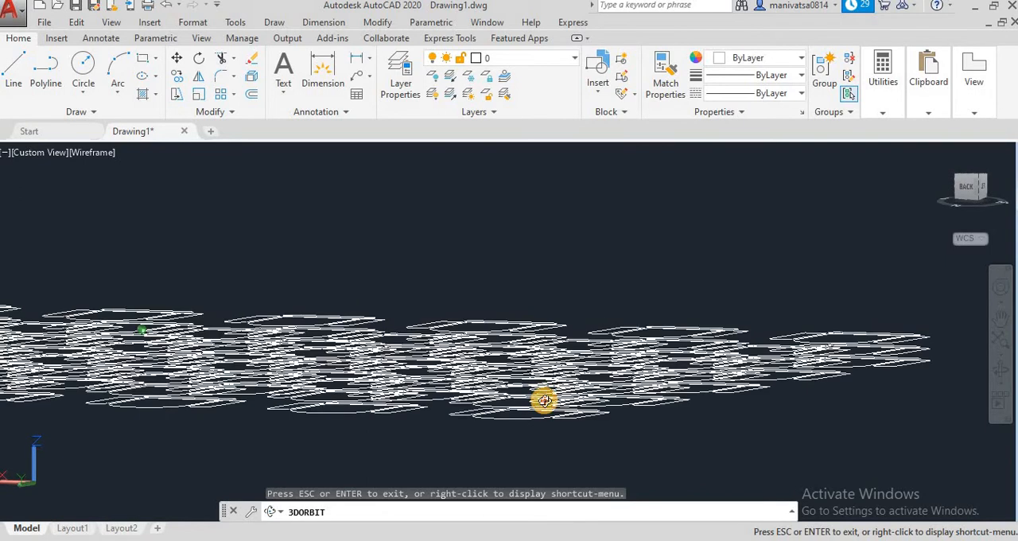
click(115, 23)
mouse_move(148, 270)
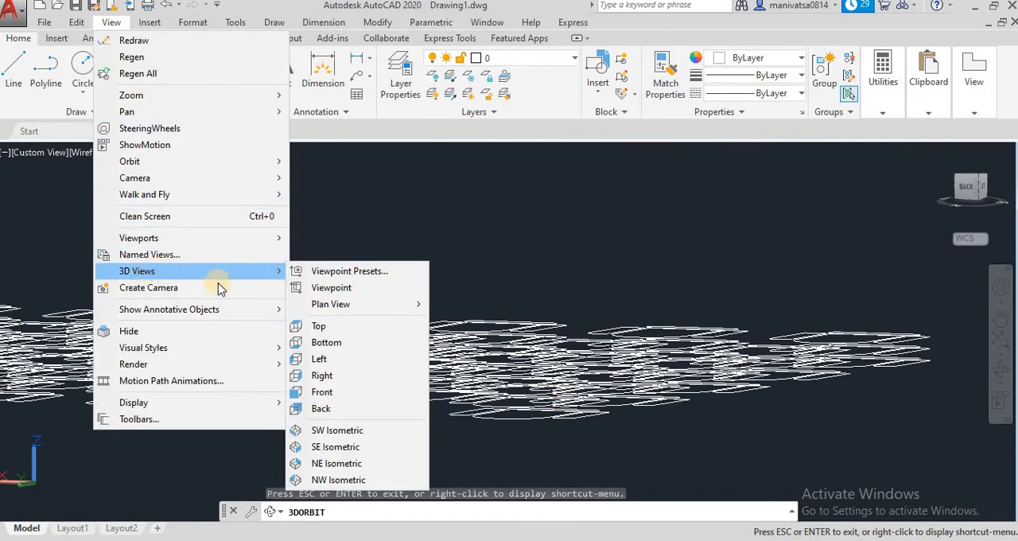
click(322, 358)
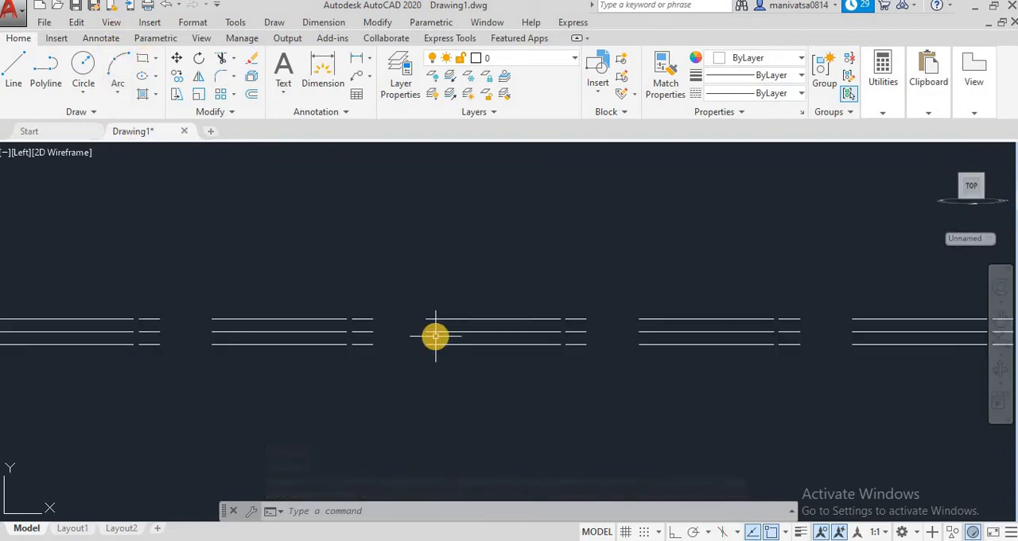
scroll(436, 334, up, 2)
scroll(436, 333, up, 4)
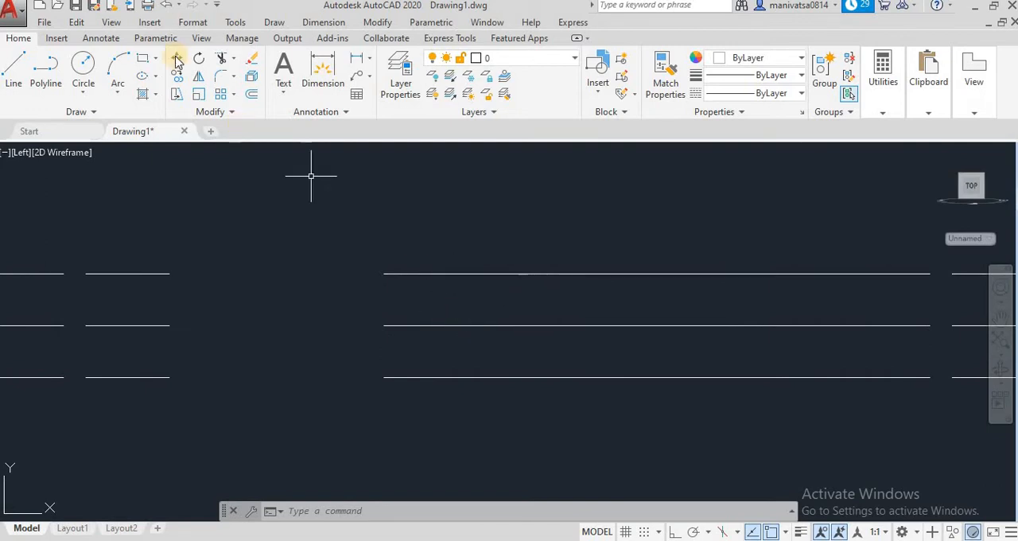
Inspect the array's levels in the Right view and the Front view
click(111, 24)
mouse_move(130, 269)
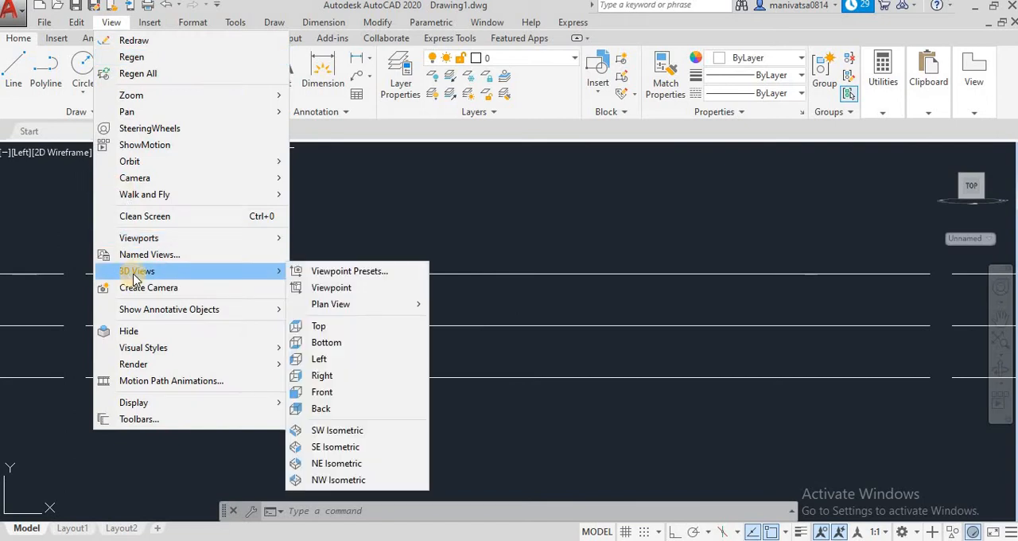
click(334, 374)
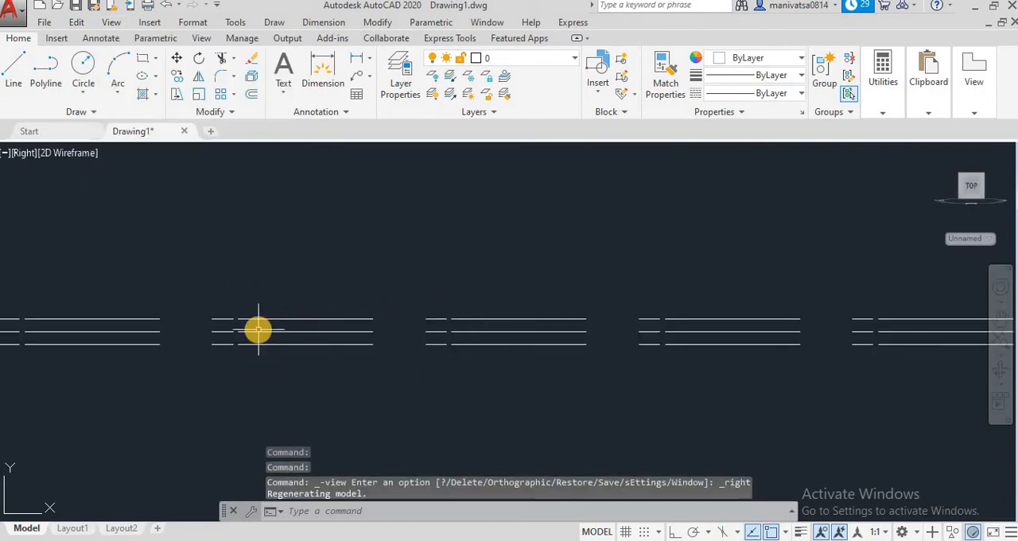
click(110, 24)
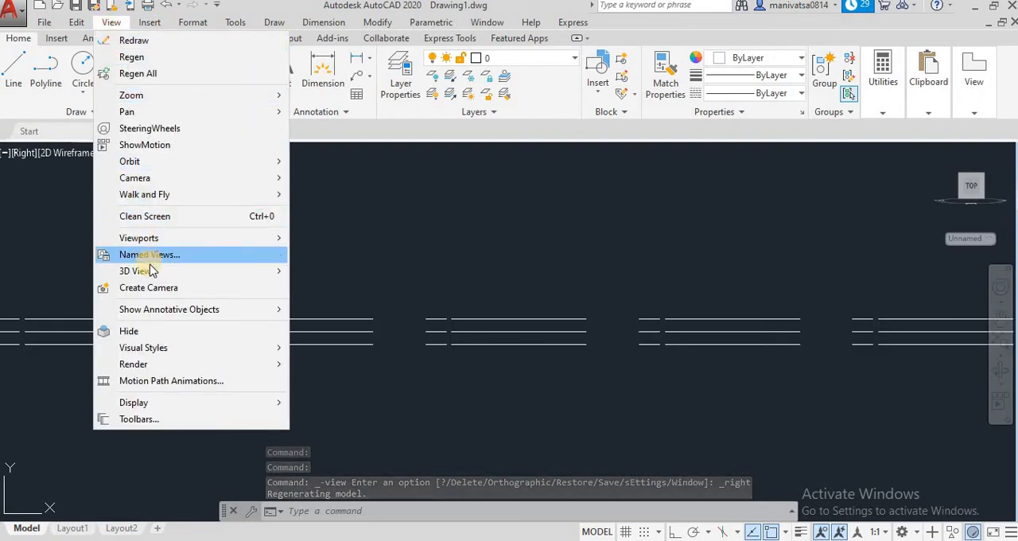
mouse_move(239, 270)
click(340, 394)
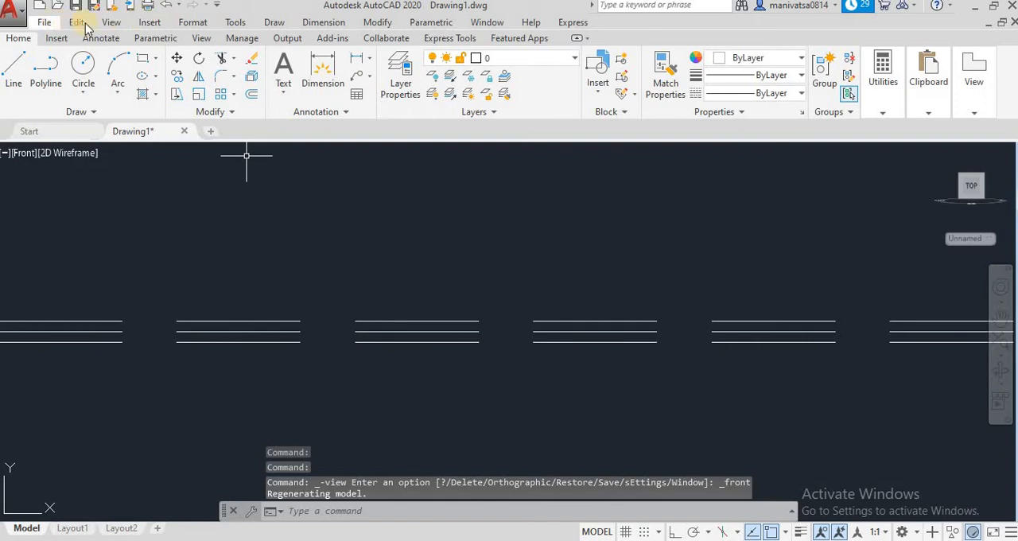
Inspect the chair array in the Back view and the Top view
click(110, 22)
mouse_move(159, 271)
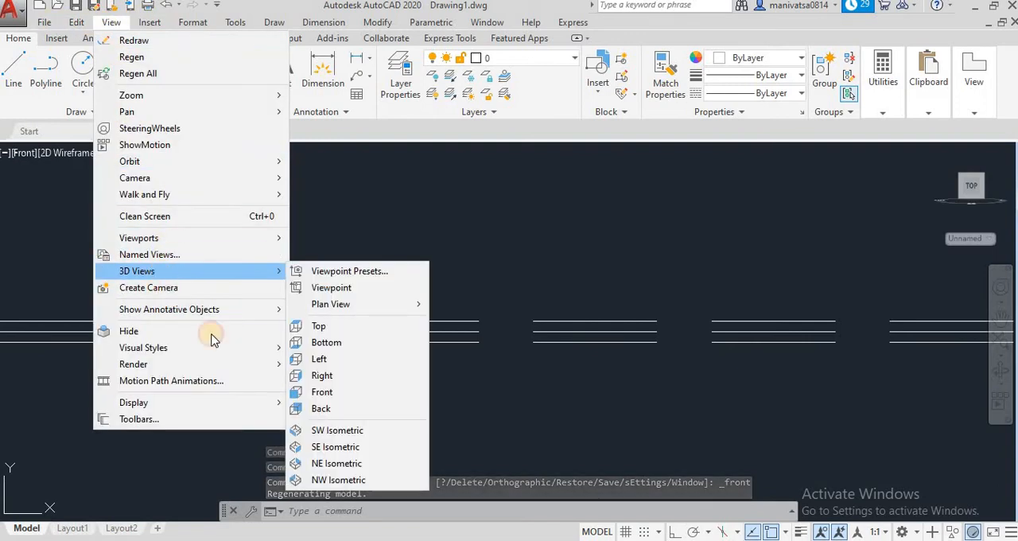
click(320, 408)
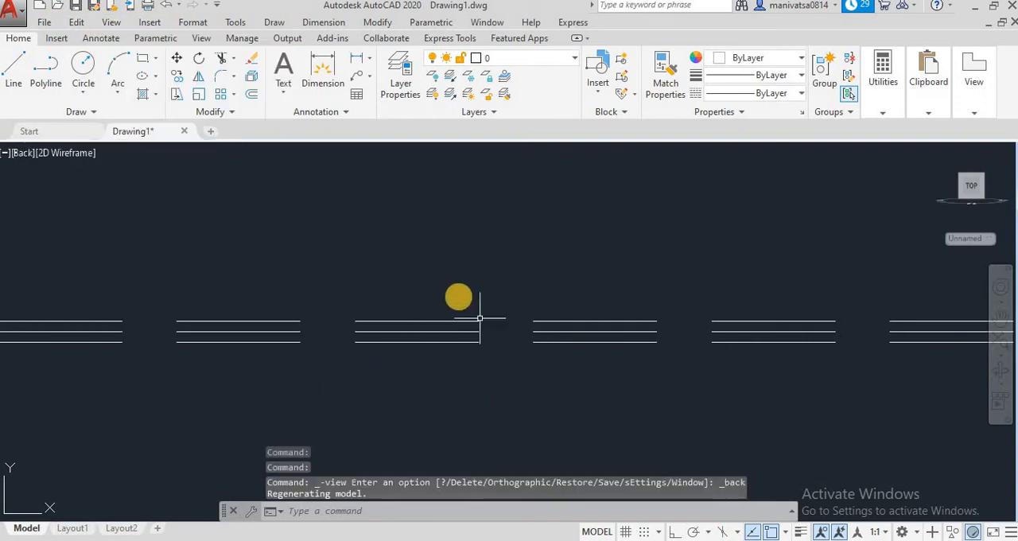
click(111, 22)
mouse_move(137, 271)
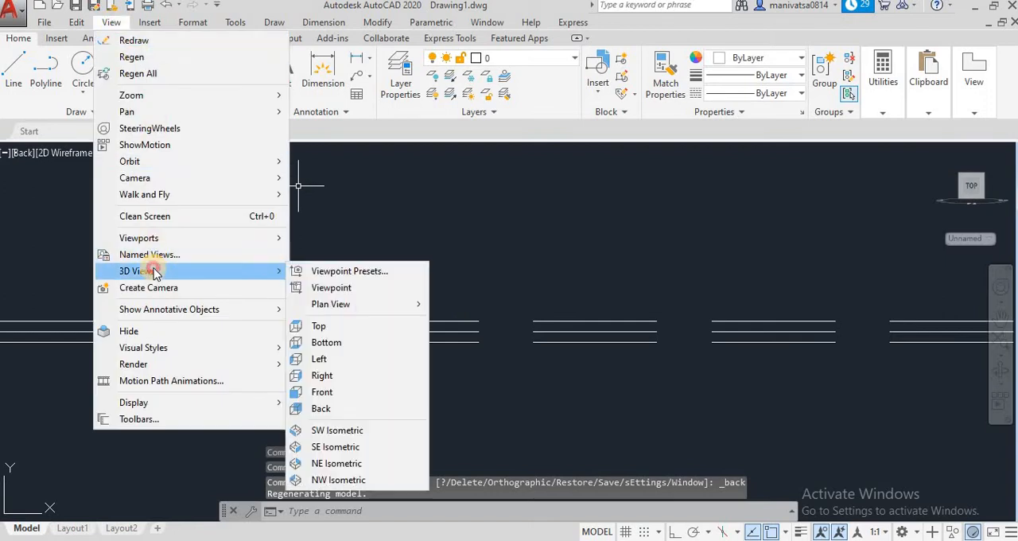
click(319, 326)
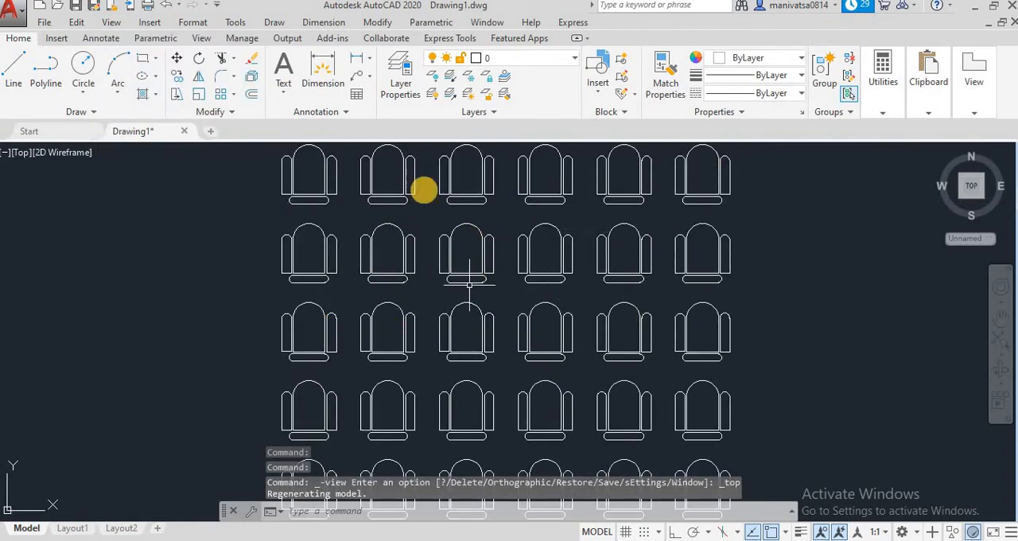
Examine the chair array in the Bottom view and return to the Top view
click(110, 22)
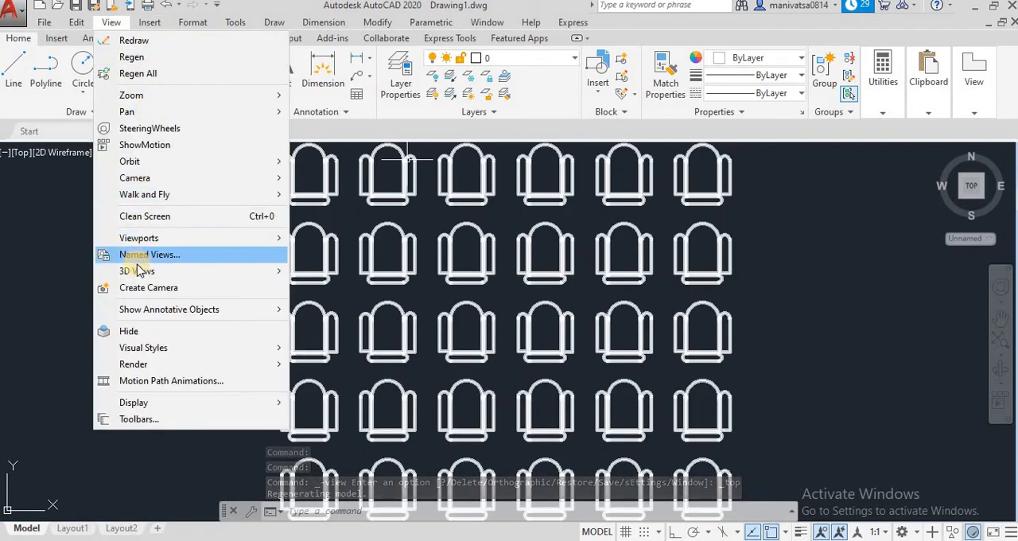
mouse_move(139, 271)
click(333, 344)
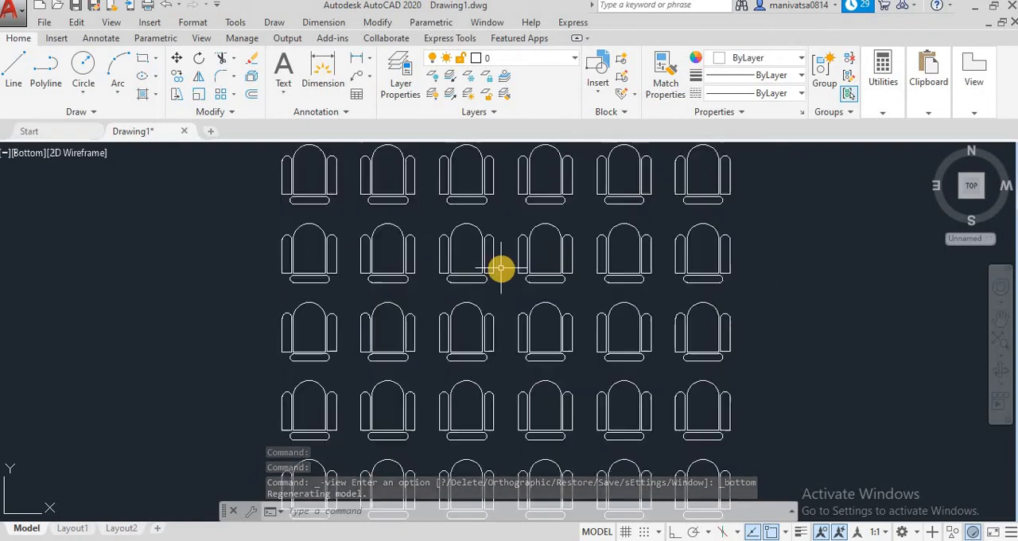
scroll(499, 268, down, 2)
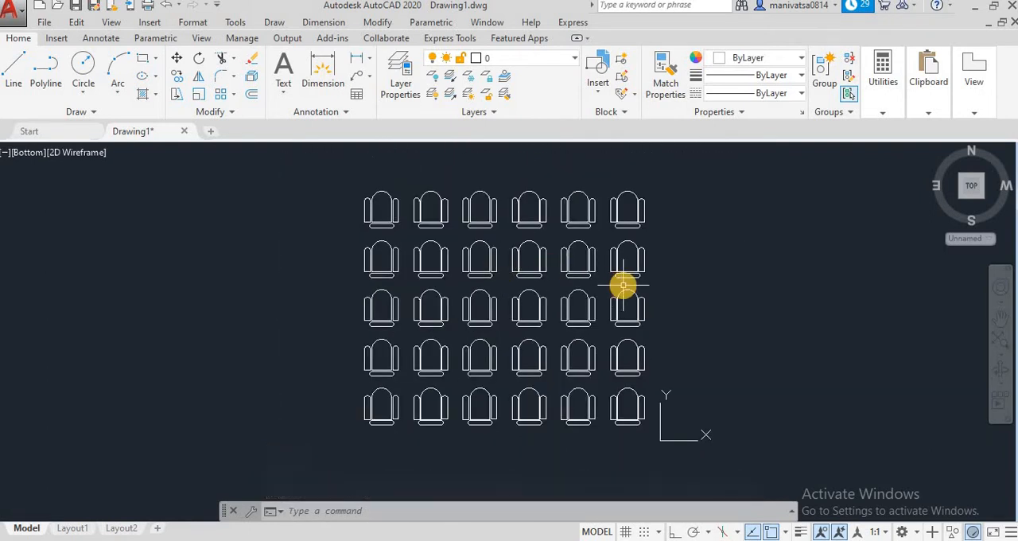
click(117, 25)
mouse_move(137, 271)
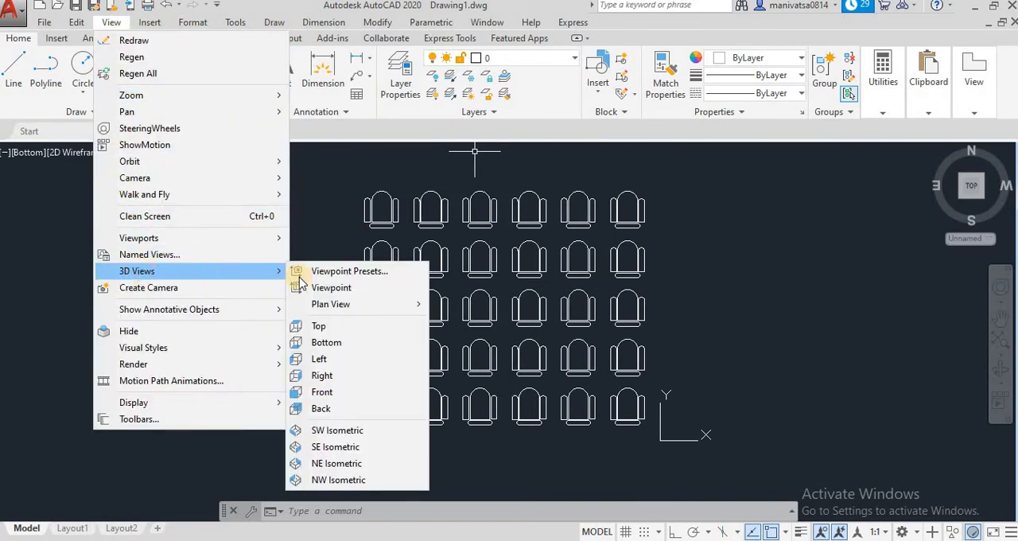
click(321, 325)
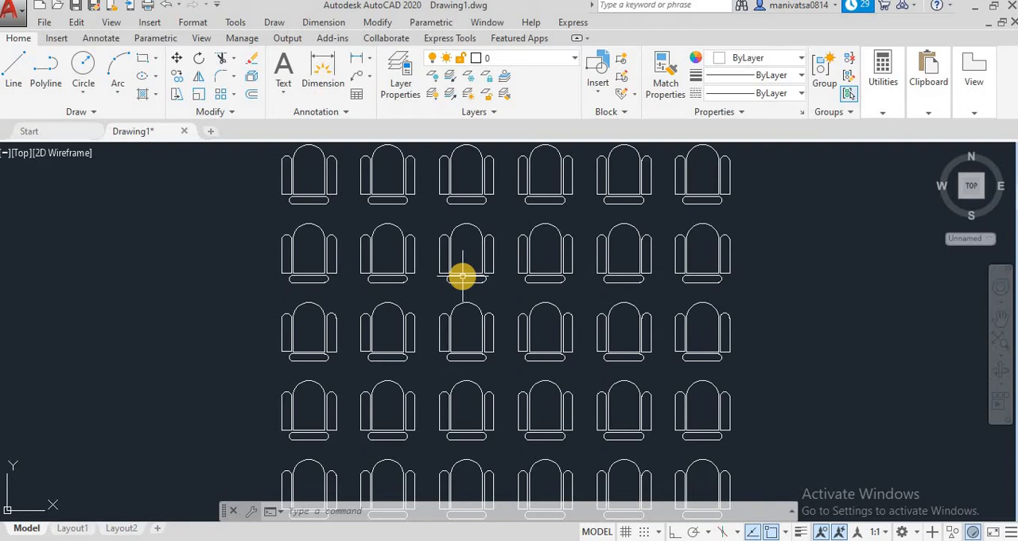
scroll(627, 339, down, 2)
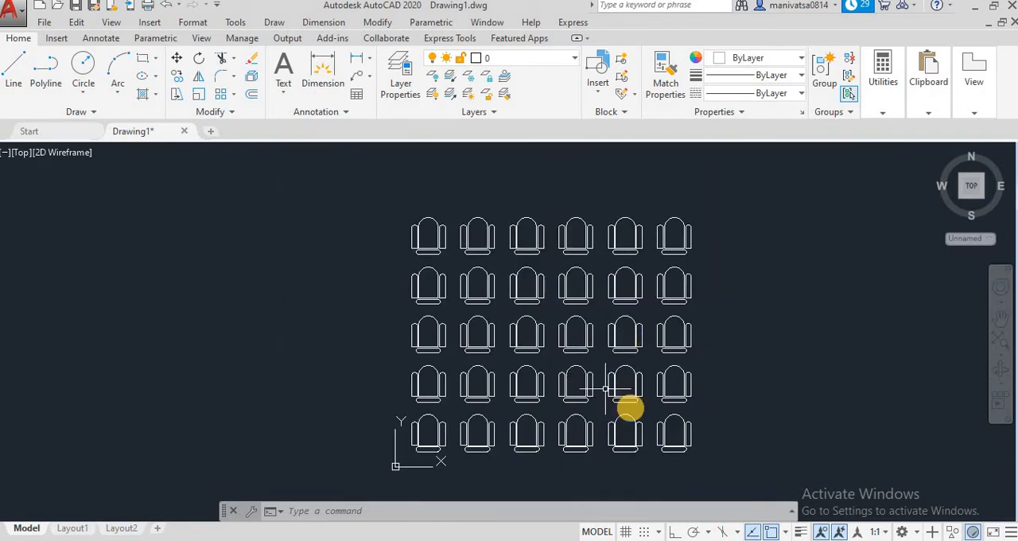
Delete the whole chair array from the drawing
click(768, 464)
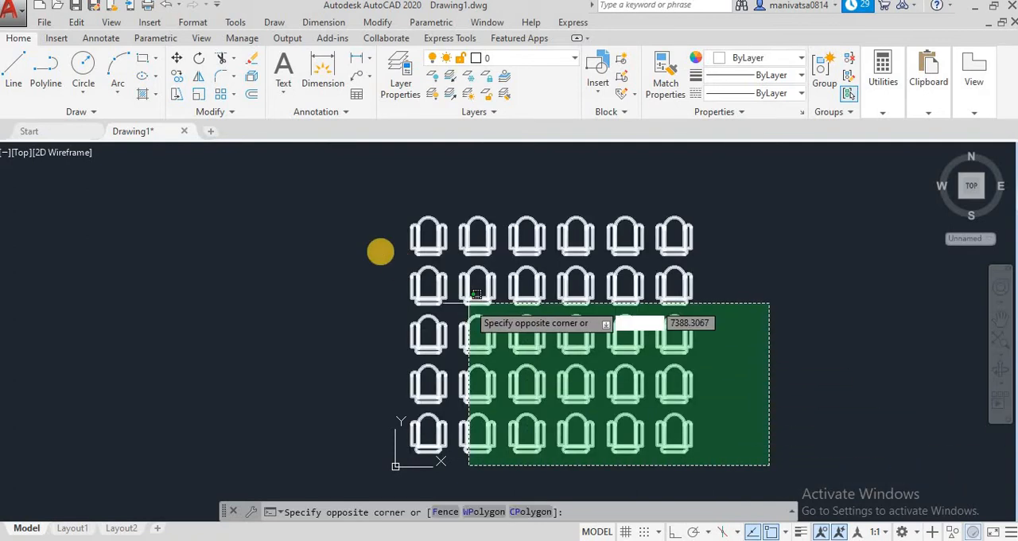
click(347, 201)
key(Delete)
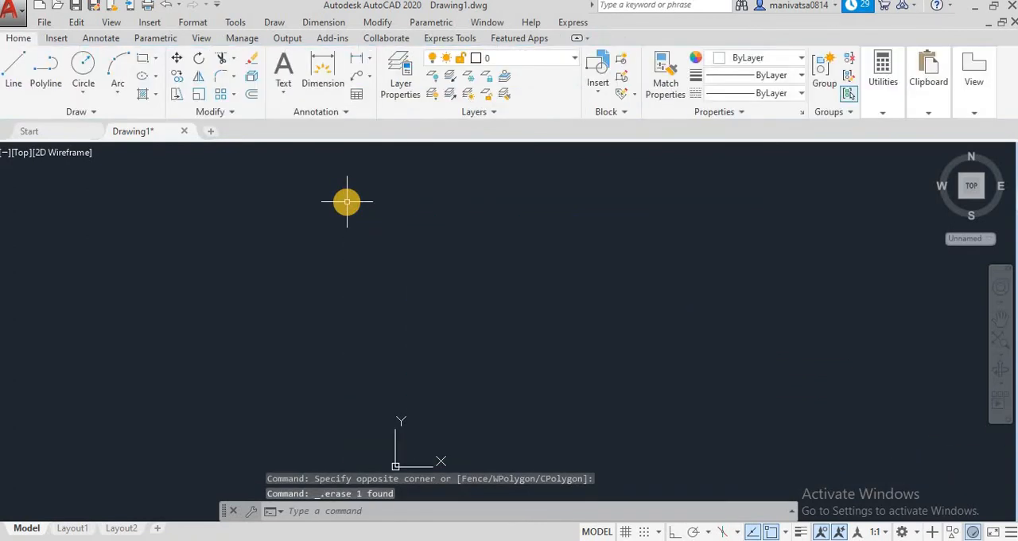
scroll(431, 274, down, 4)
scroll(430, 274, up, 6)
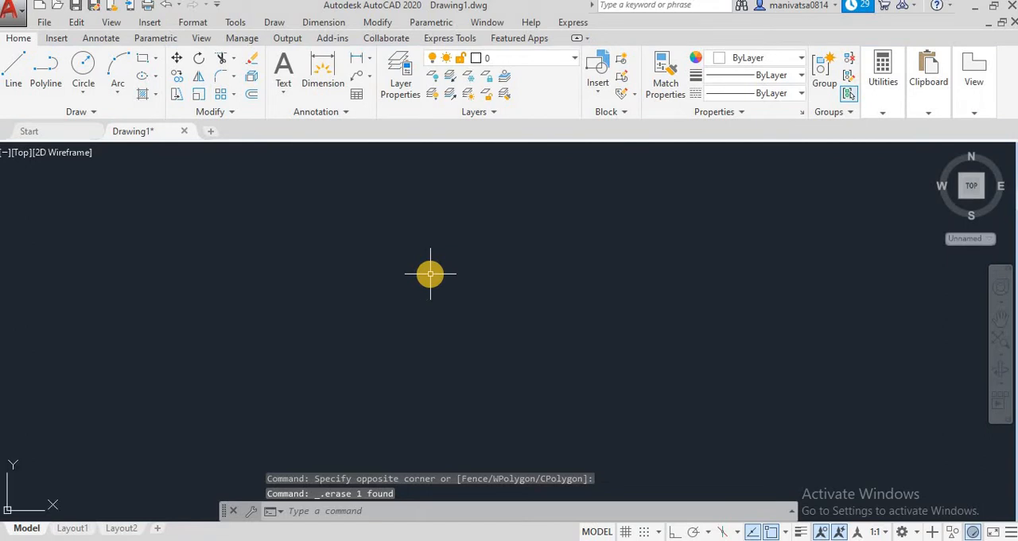
click(143, 58)
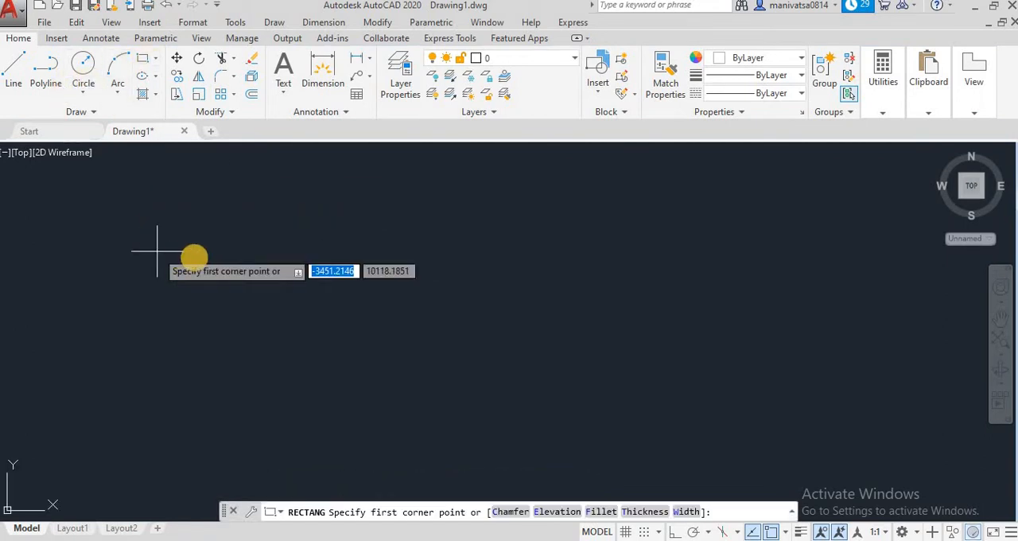
click(197, 240)
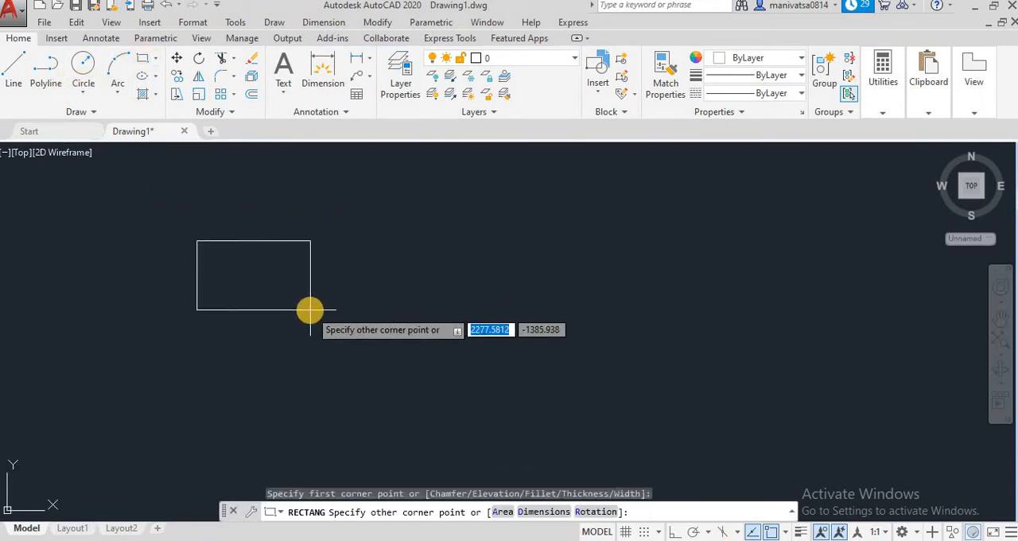
key(Escape)
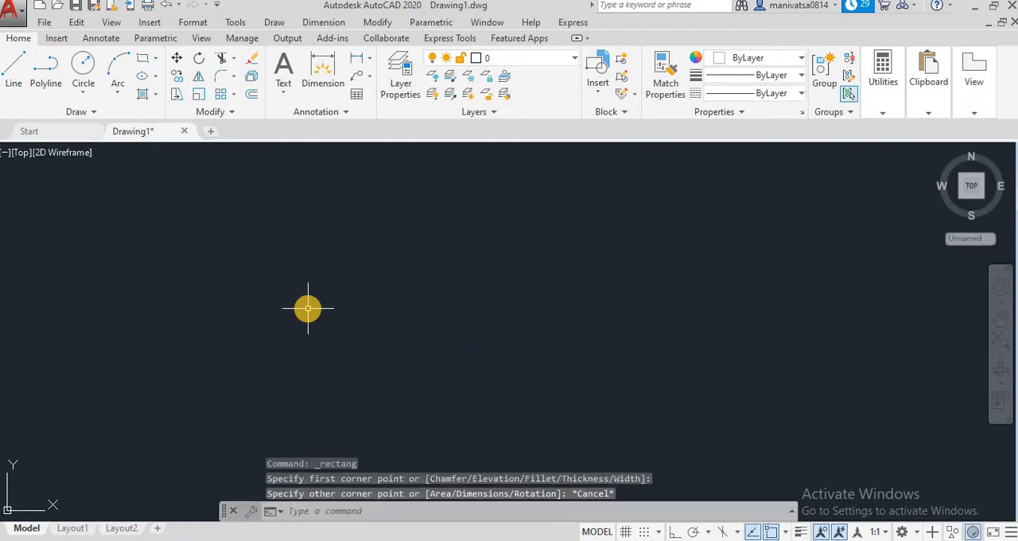
Draw a small rectangle in the lower-left area of the empty drawing
click(136, 62)
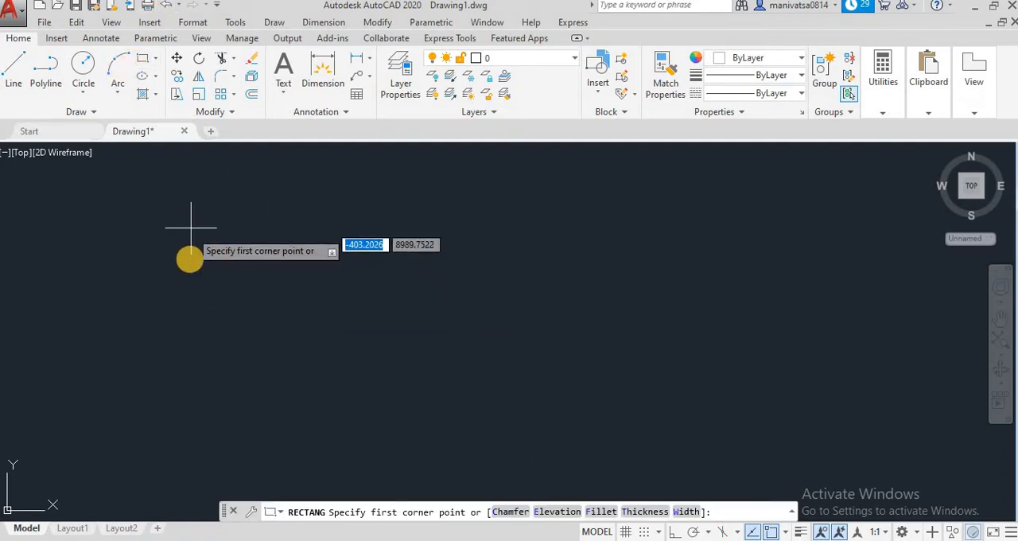
click(170, 445)
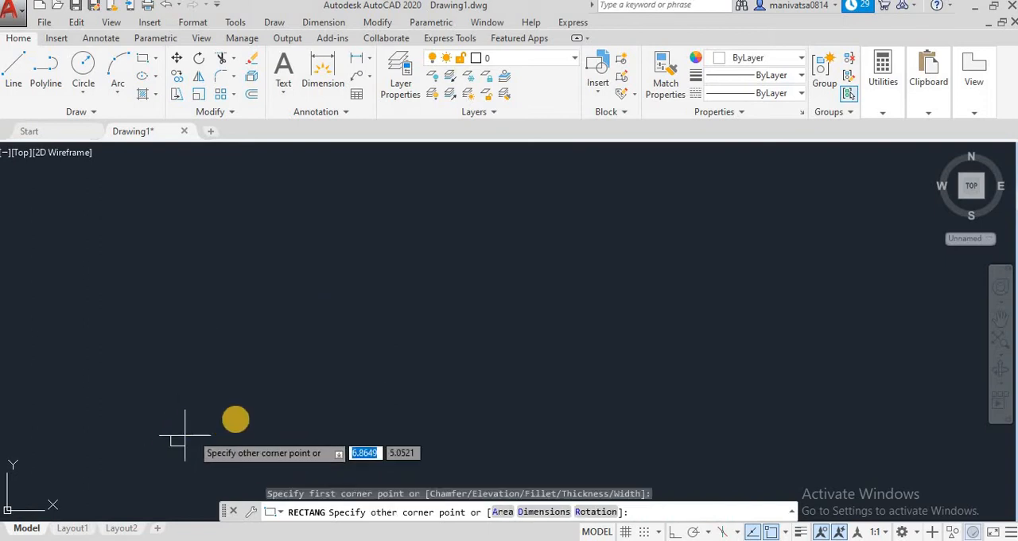
click(273, 367)
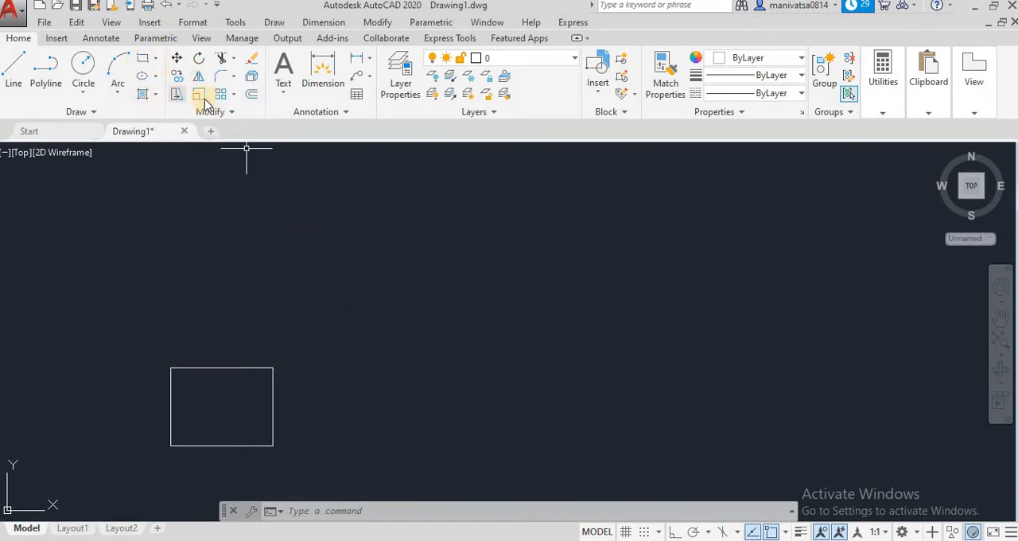
Create a rectangular array of the rectangle with 4 columns and 4 rows
click(233, 97)
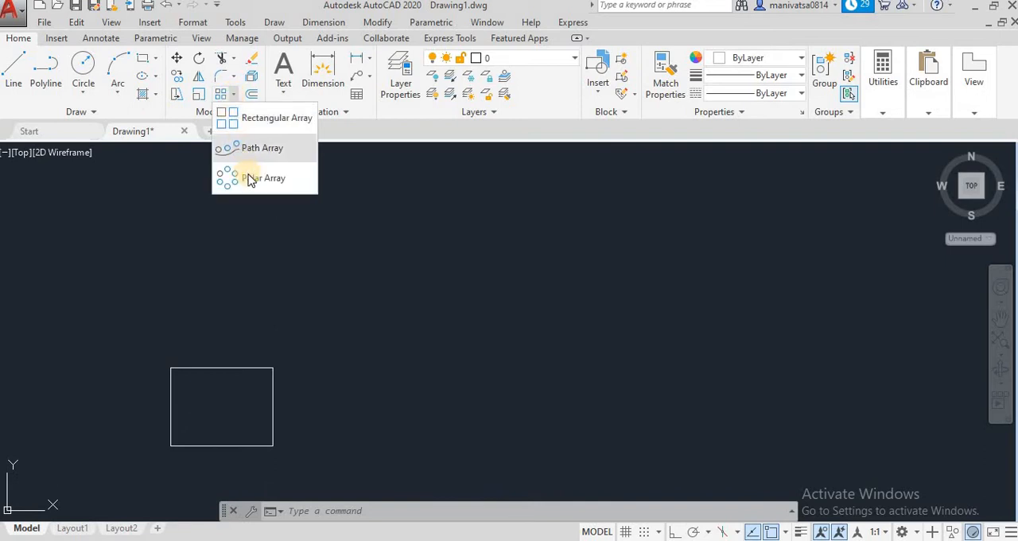
click(246, 120)
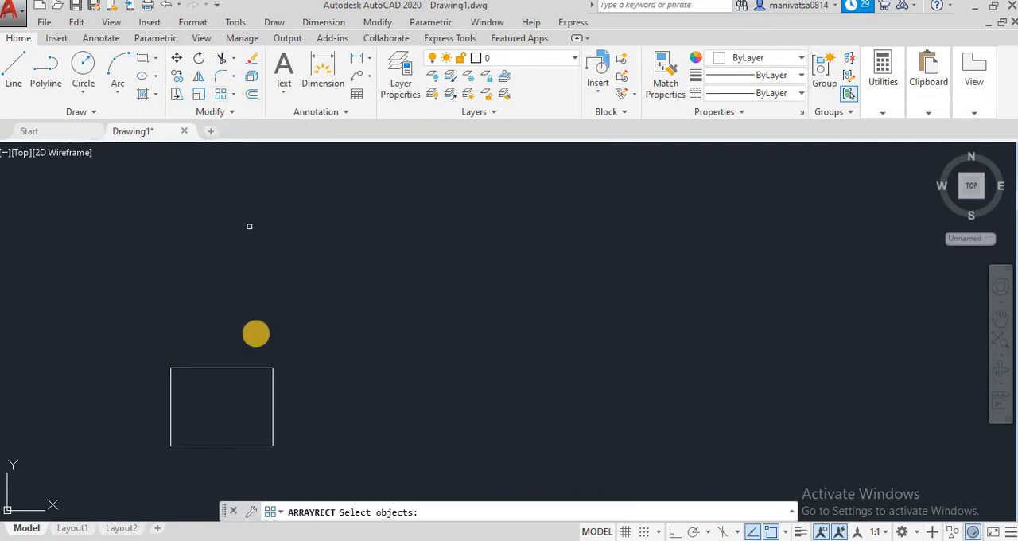
click(273, 405)
key(Return)
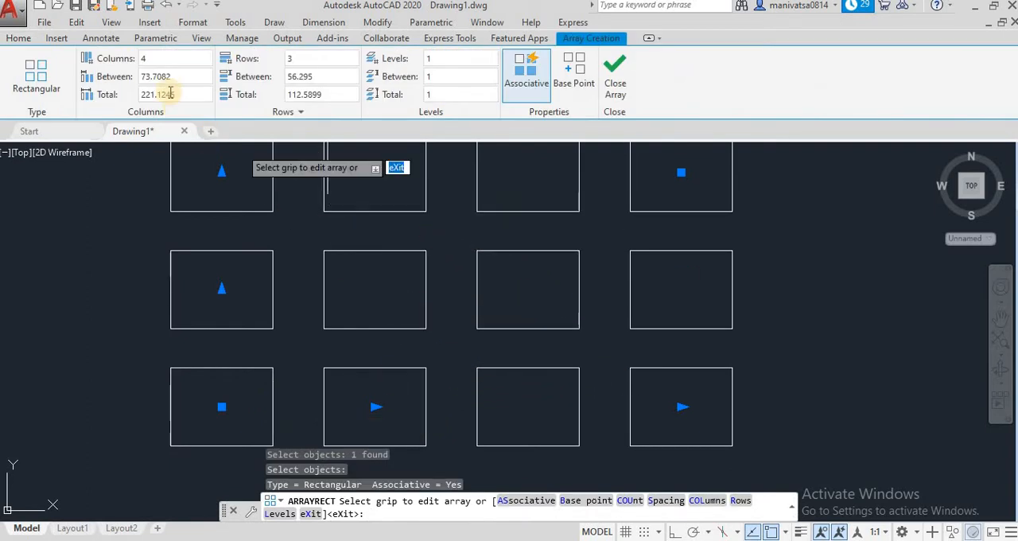
click(151, 57)
click(302, 57)
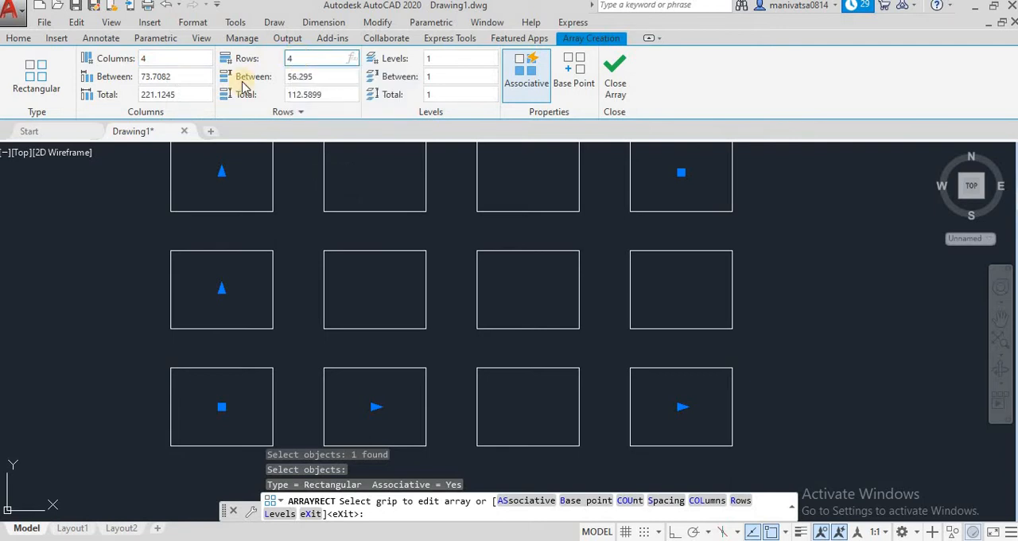
key(Return)
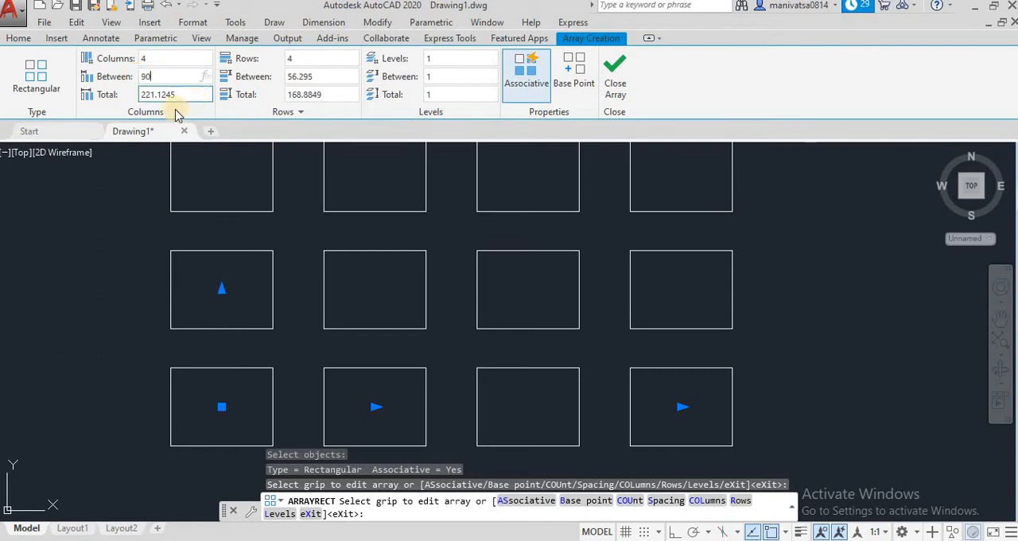
Set the array's column spacing and row spacing to 90 each and finish the array
key(Return)
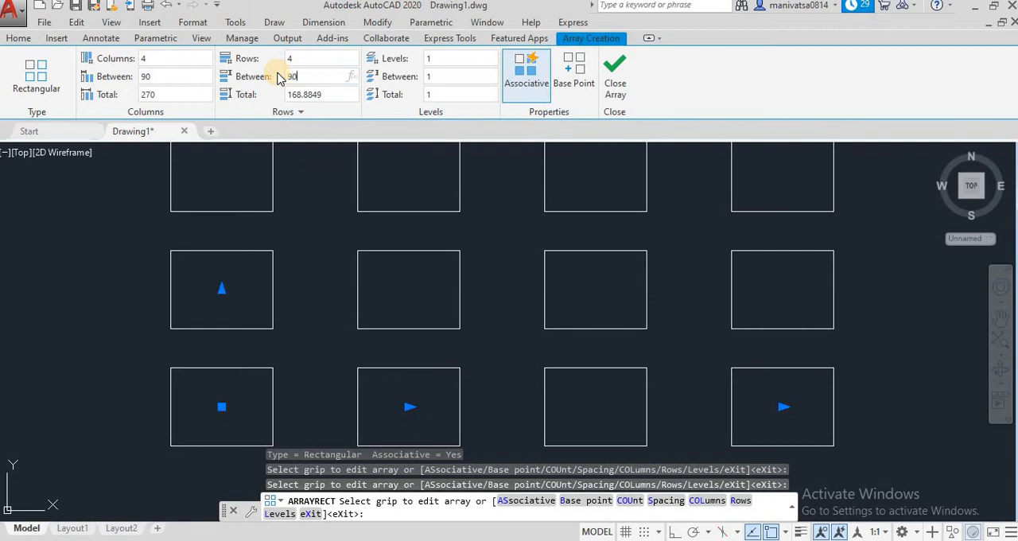
key(Return)
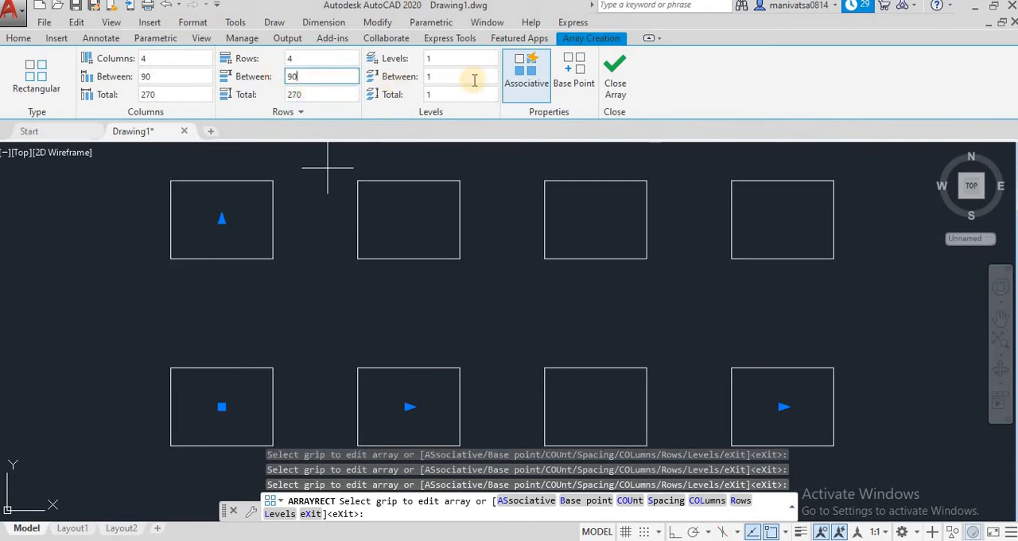
click(613, 74)
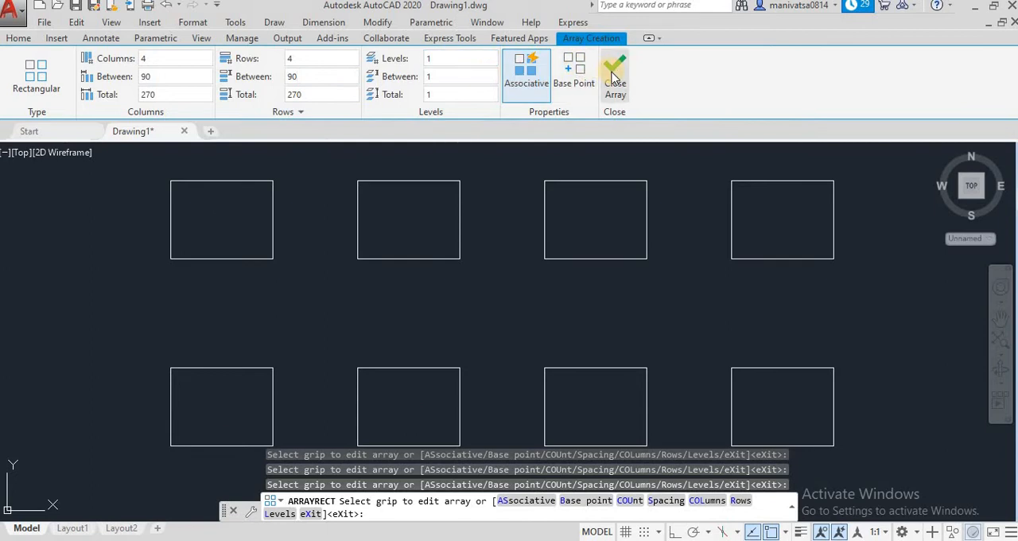
click(613, 74)
Bring the whole rectangle array into view and examine its rows and columns
scroll(574, 273, down, 2)
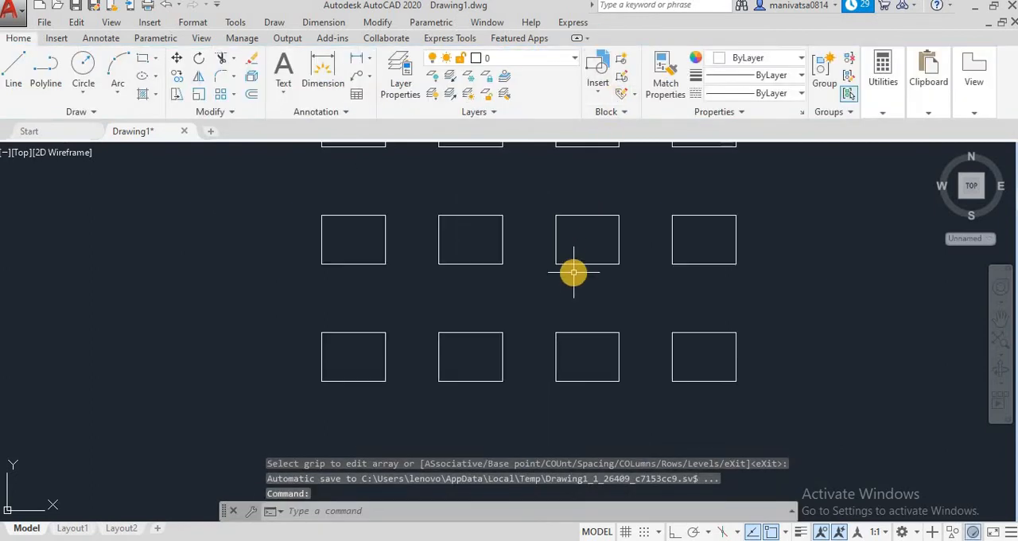
scroll(573, 273, down, 4)
scroll(661, 303, up, 2)
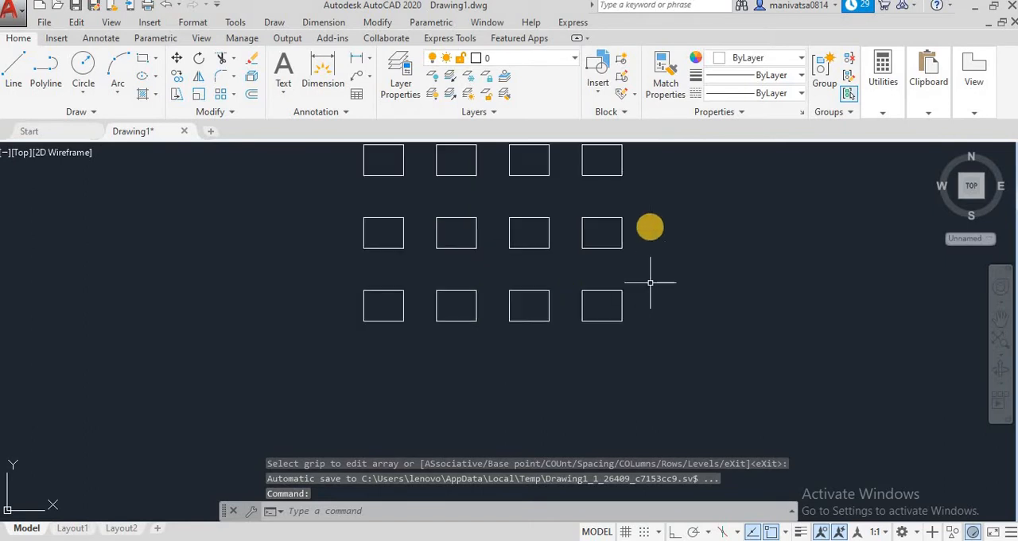
click(996, 320)
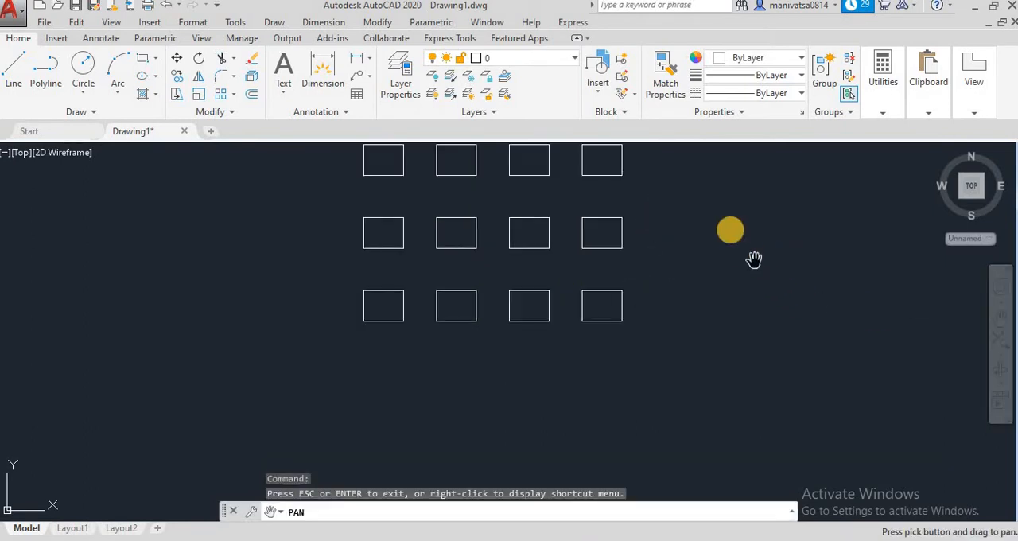
drag(754, 258, 693, 347)
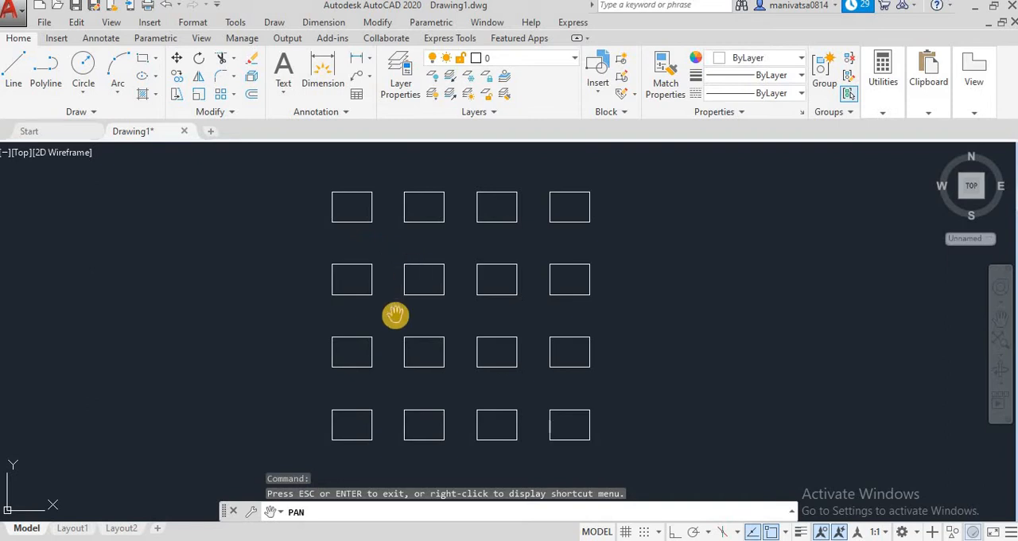
key(Escape)
key(Escape)
key(Escape)
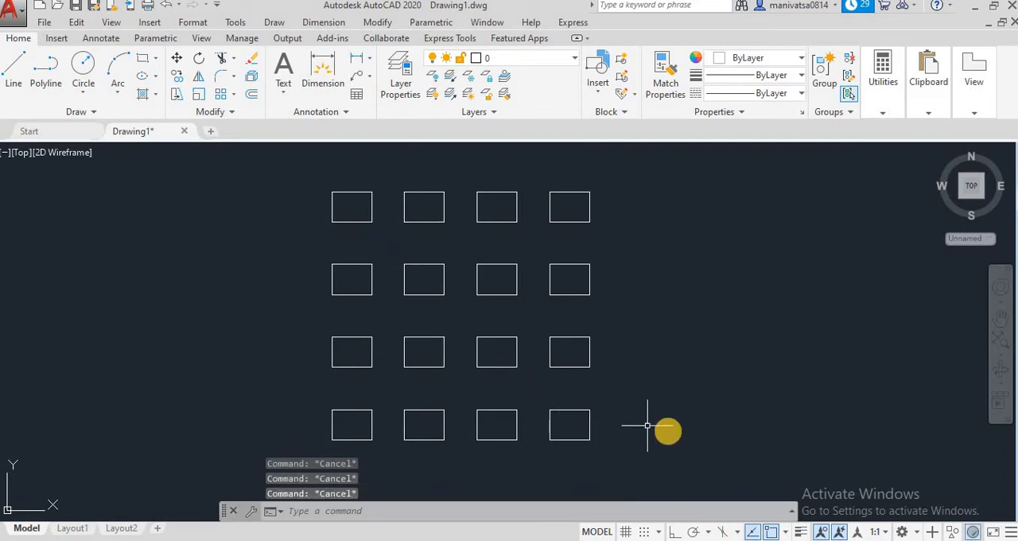
Delete the whole rectangle array from the drawing
click(674, 436)
click(252, 183)
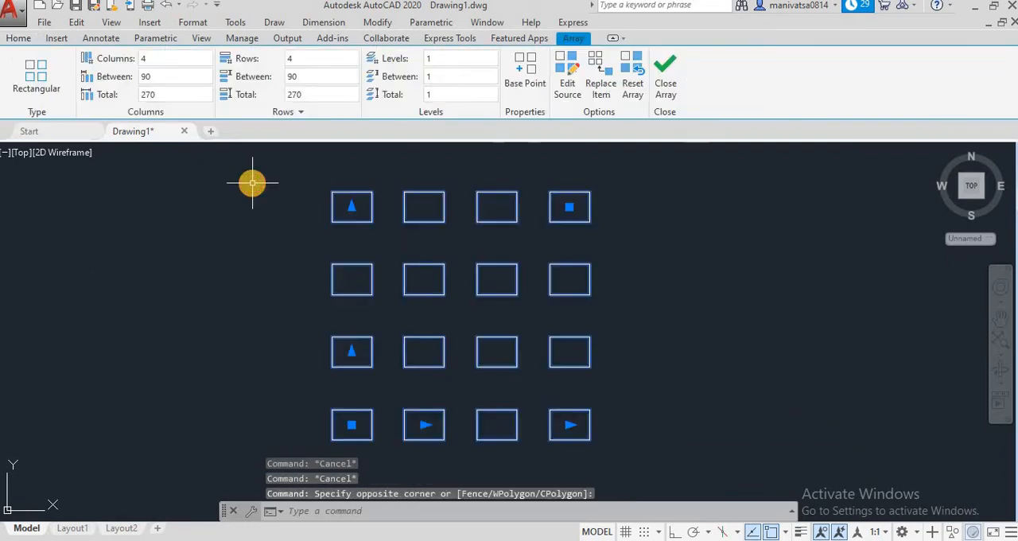
key(Delete)
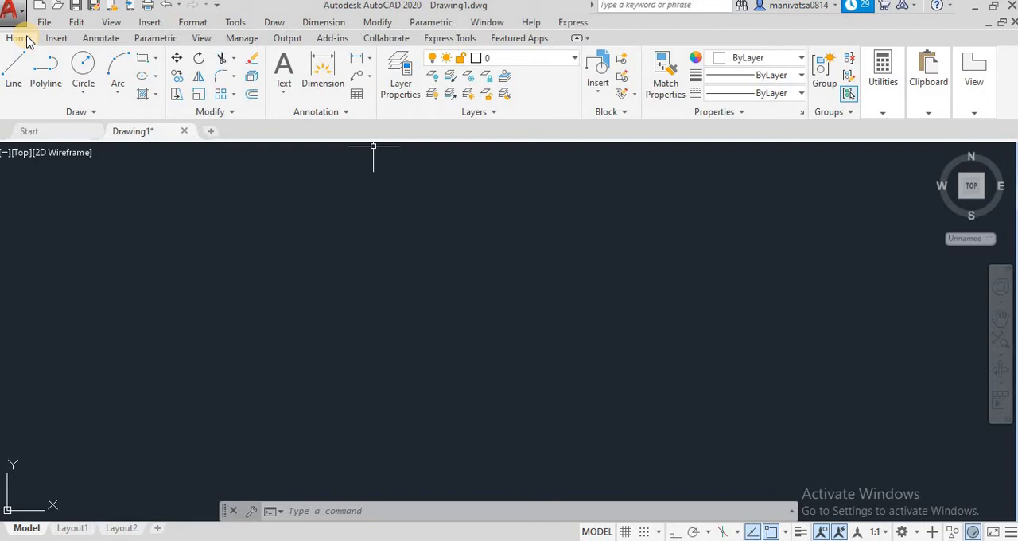
Draw a circle with a radius of 100 near the middle of the drawing area
click(88, 66)
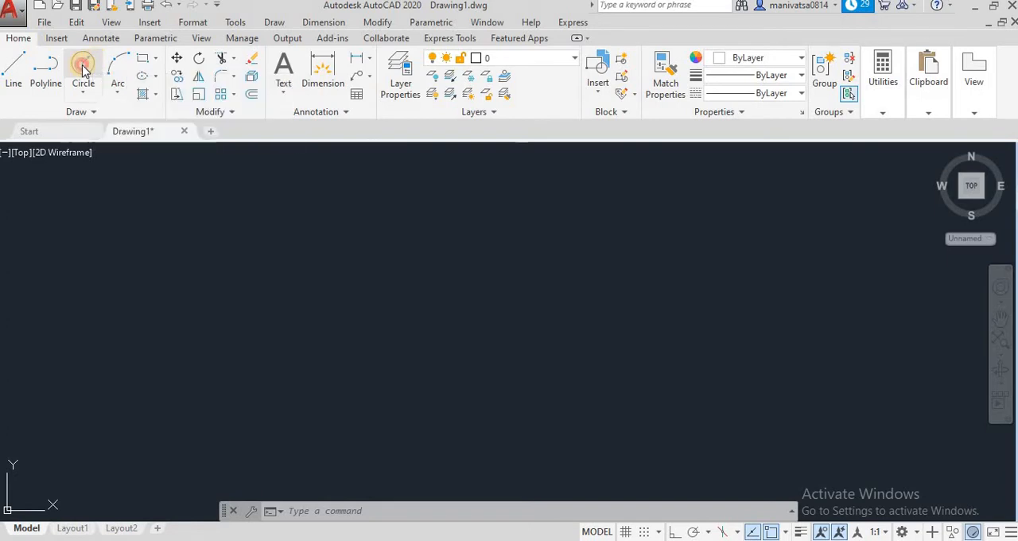
click(455, 317)
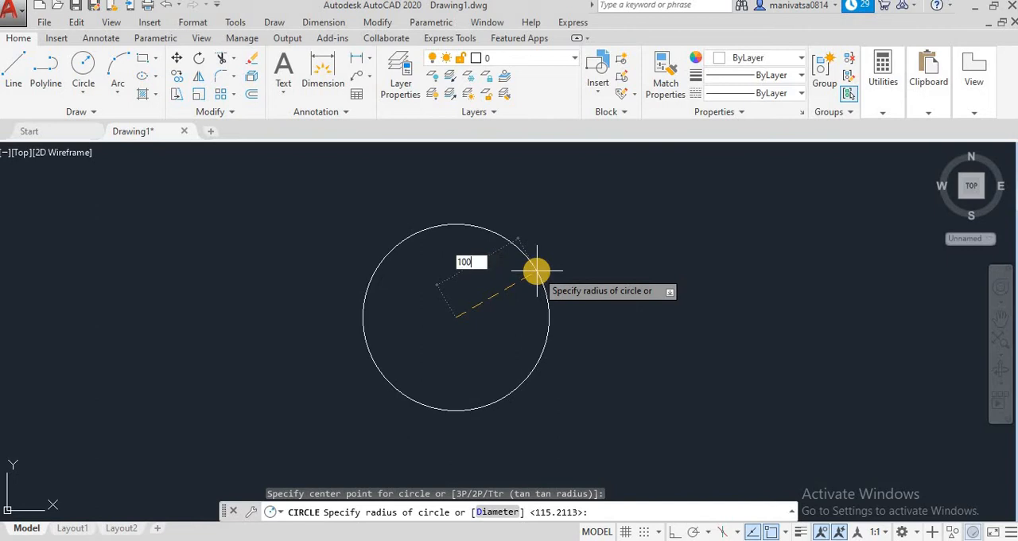
text(100)
key(Return)
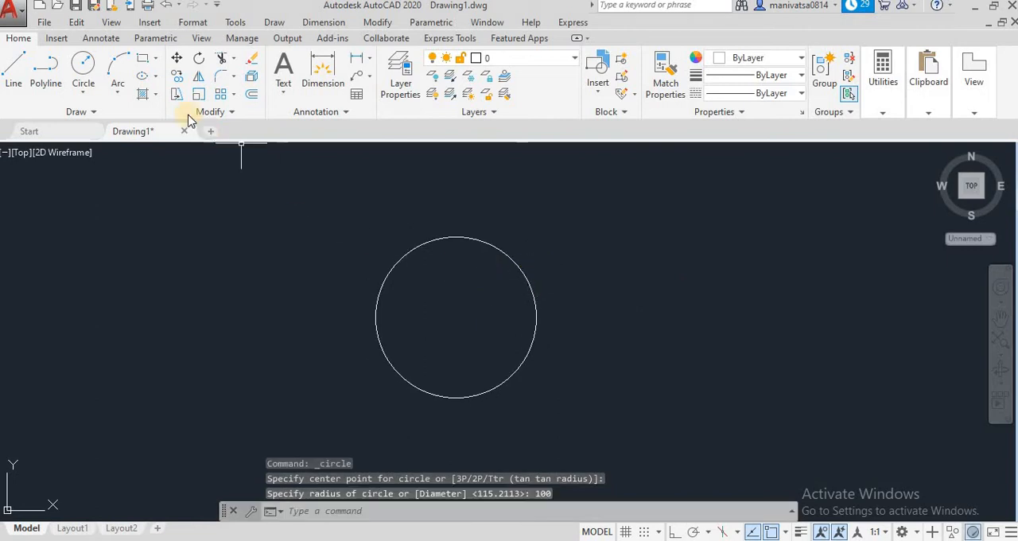
Draw a concentric outer circle with a radius of 150 from the first circle's center
click(84, 63)
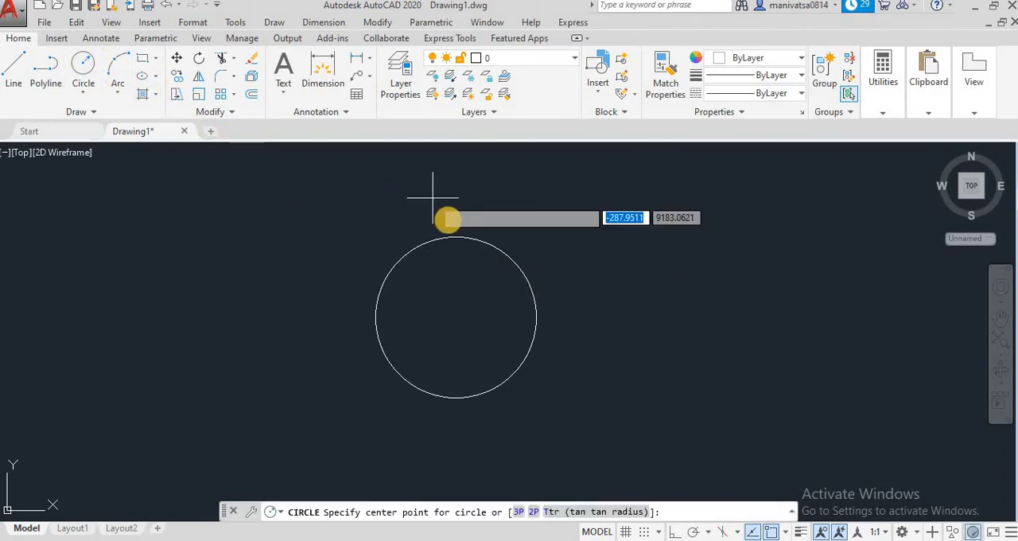
click(456, 316)
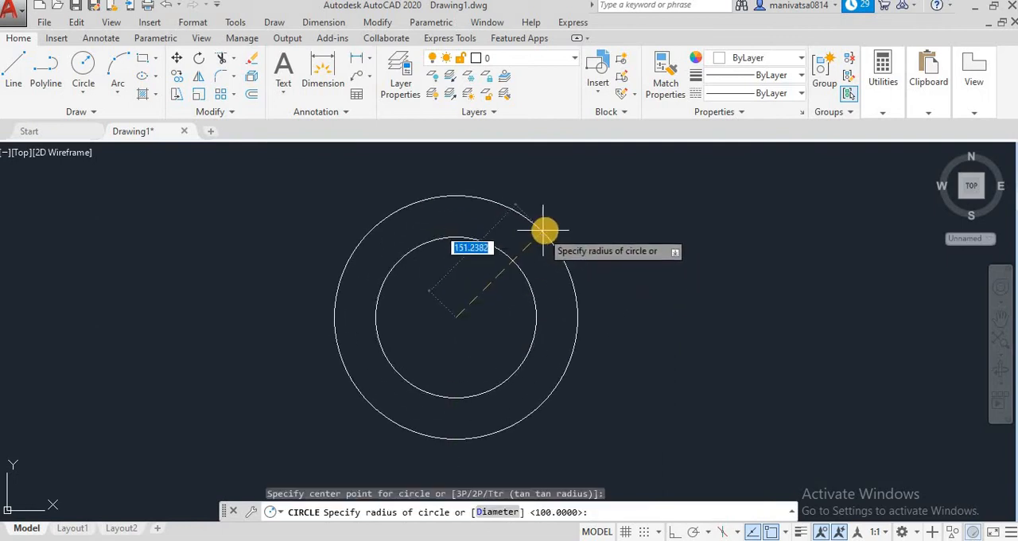
key(Return)
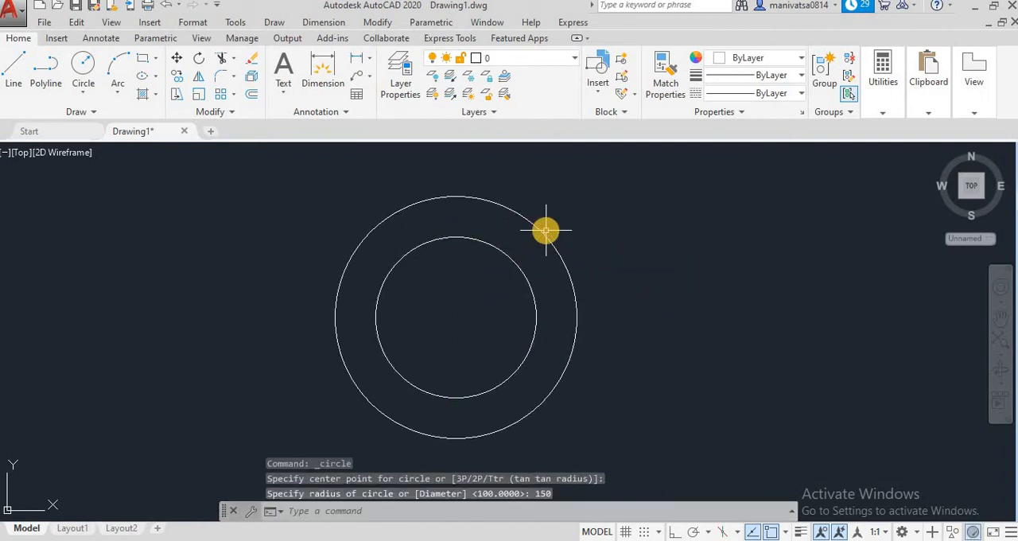
Draw a separate small circle with a radius of 15 to the left of the concentric circles
click(86, 66)
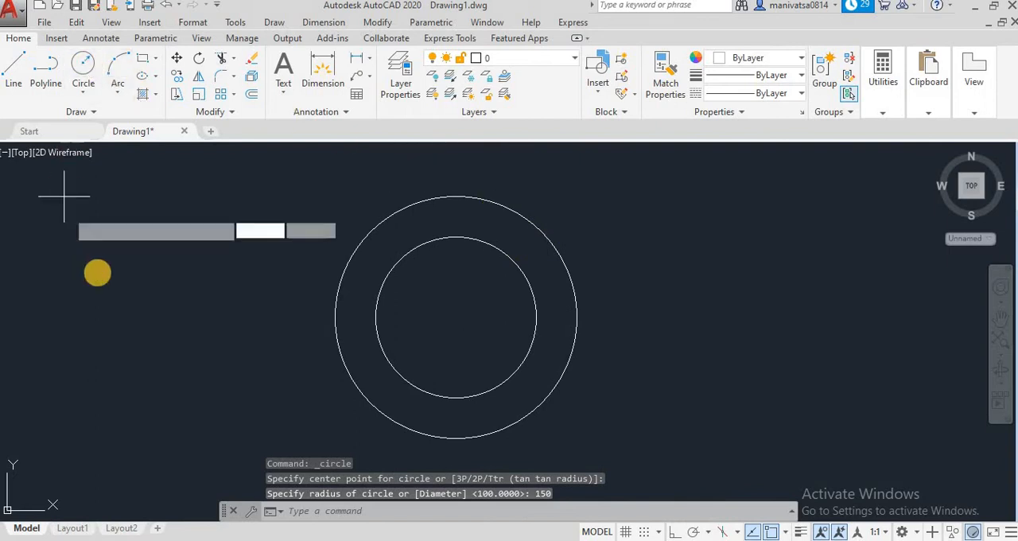
click(117, 255)
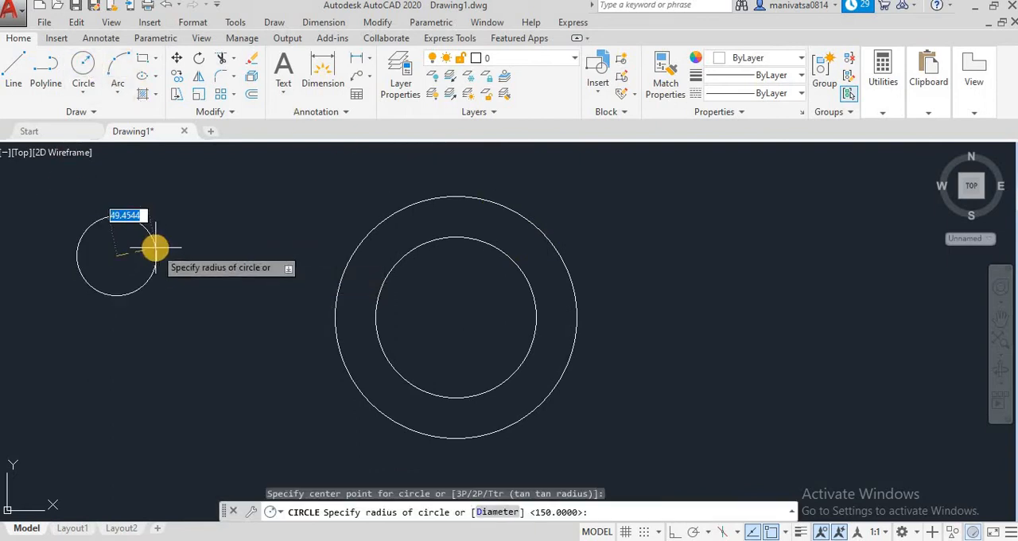
text(15)
key(Return)
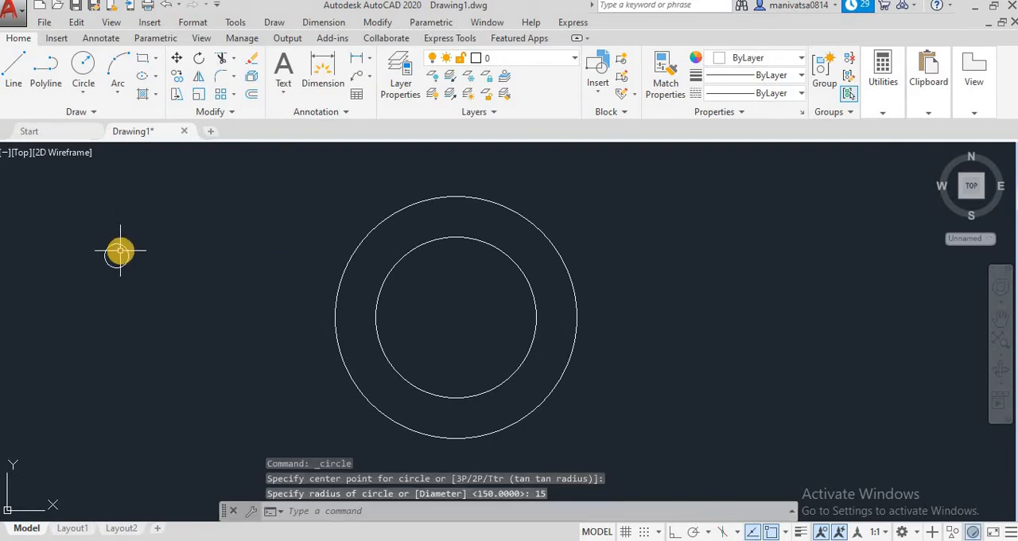
Try to change the small circle's radius to 25 in its quick properties and close them
click(126, 248)
double_click(125, 249)
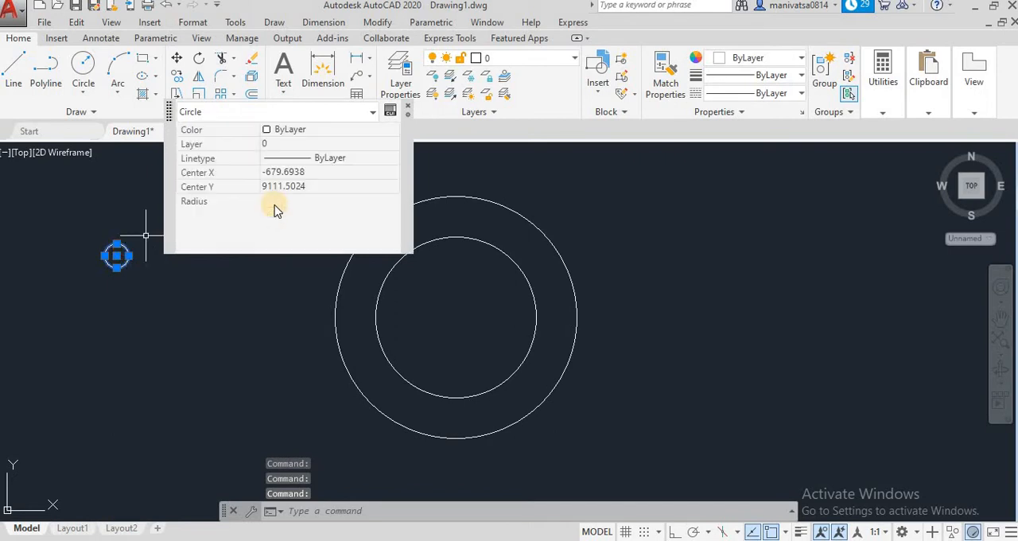
click(275, 203)
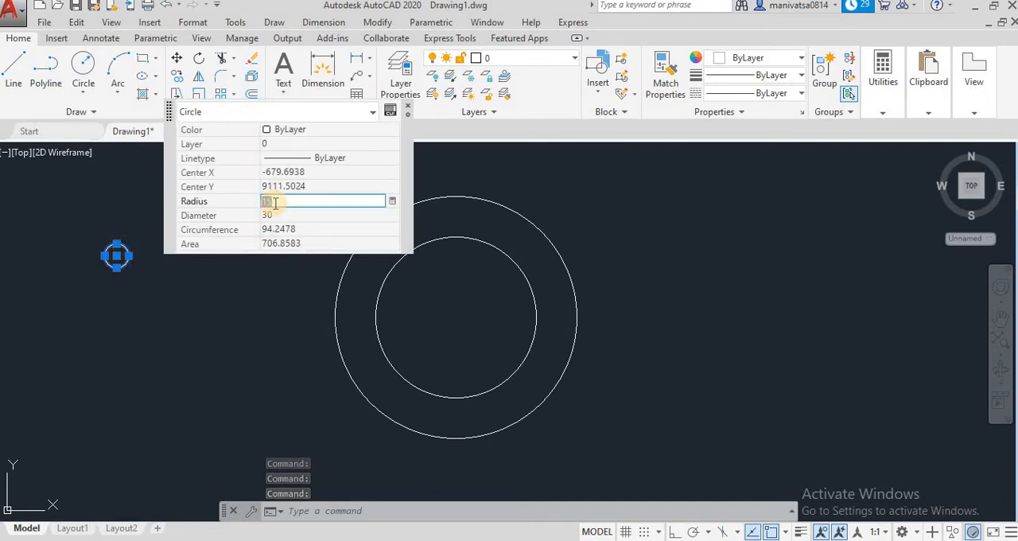
text(25)
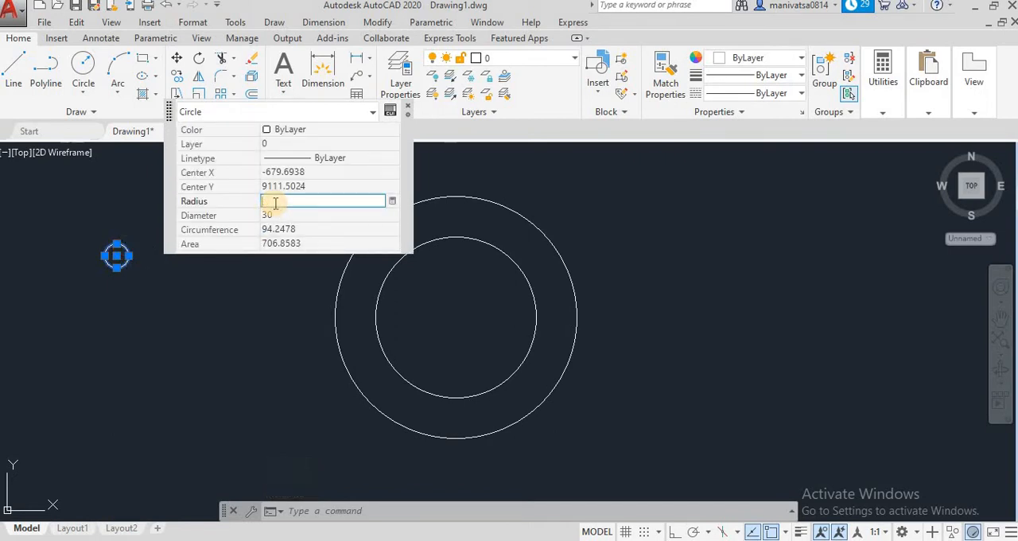
click(407, 106)
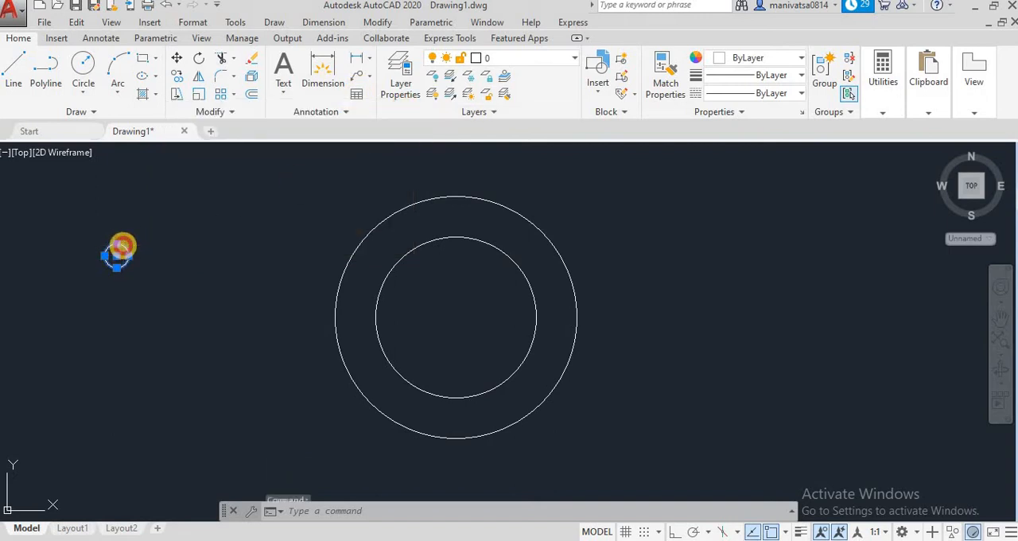
Set the small circle's radius to 30 in its quick properties and close them
click(119, 248)
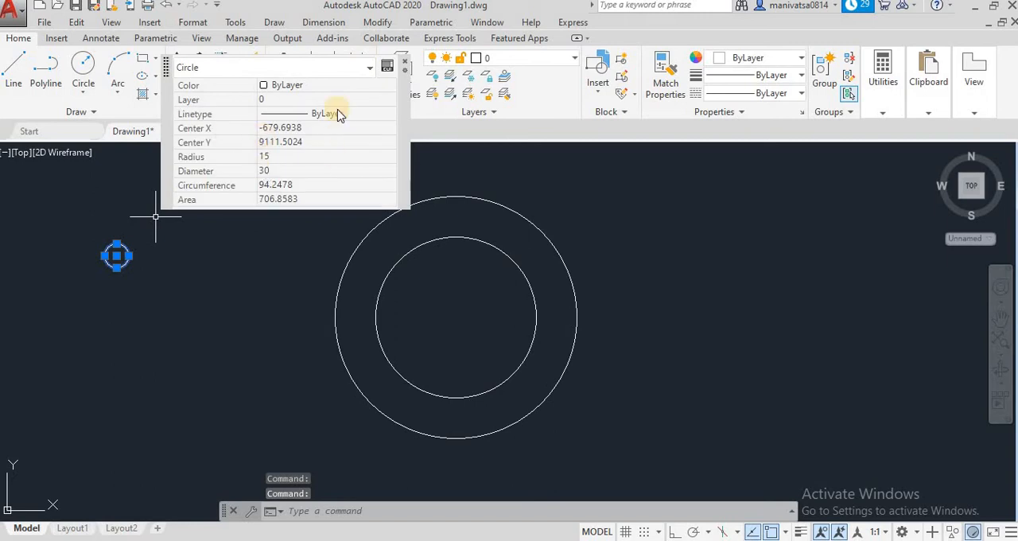
click(295, 157)
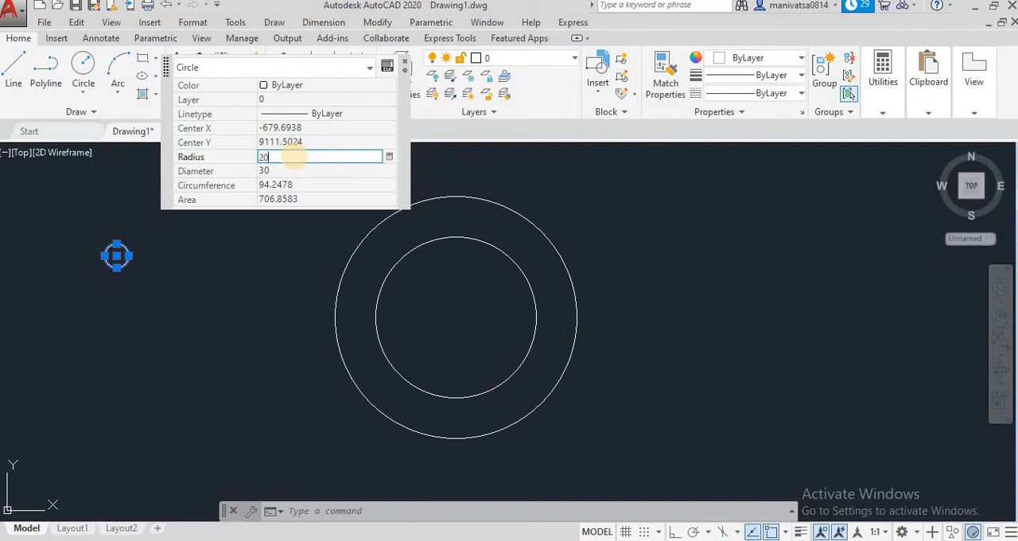
key(Tab)
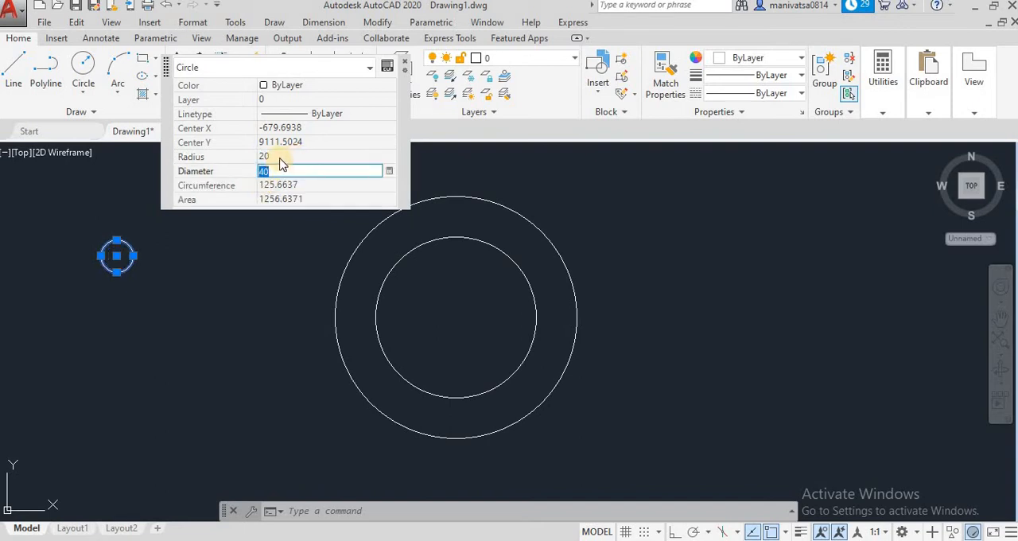
click(280, 157)
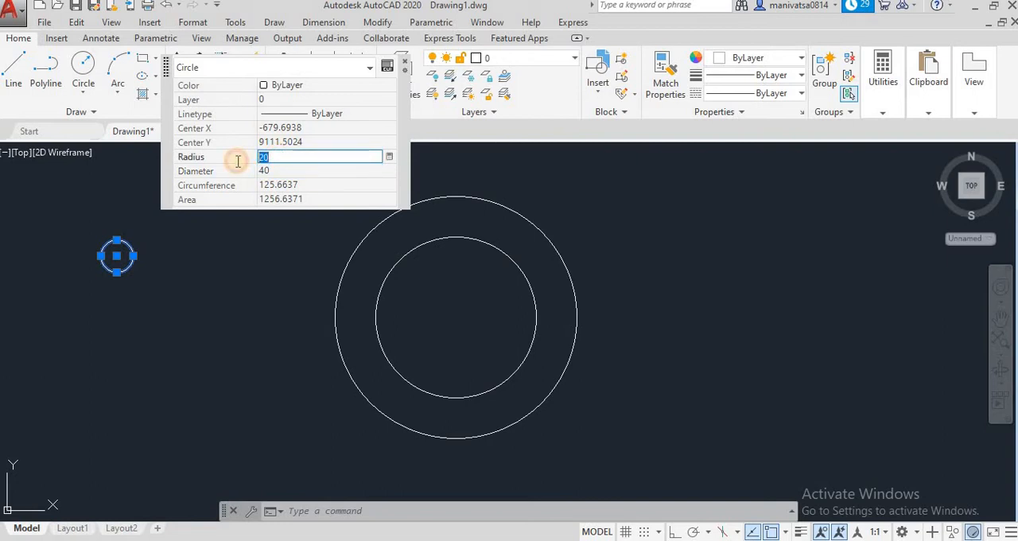
click(283, 170)
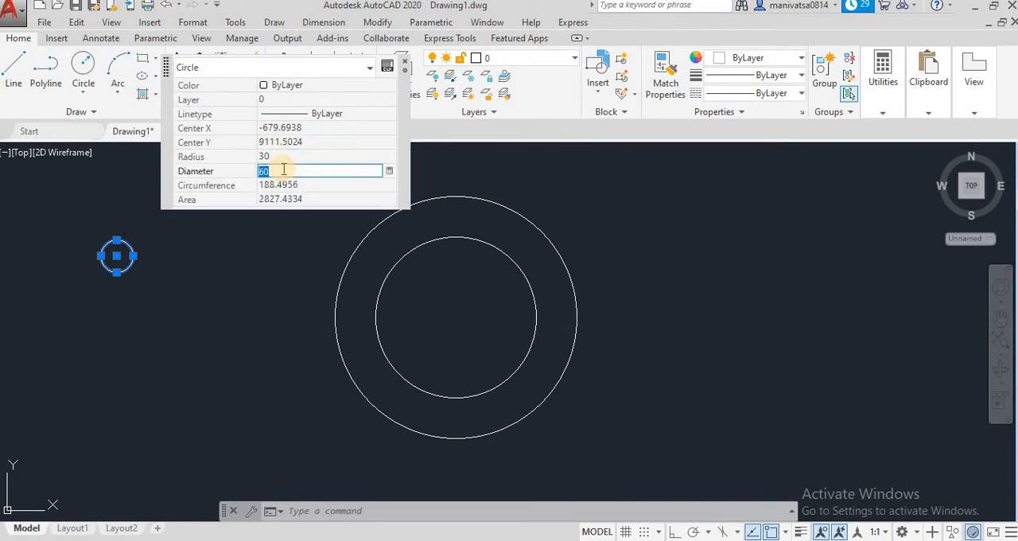
click(404, 61)
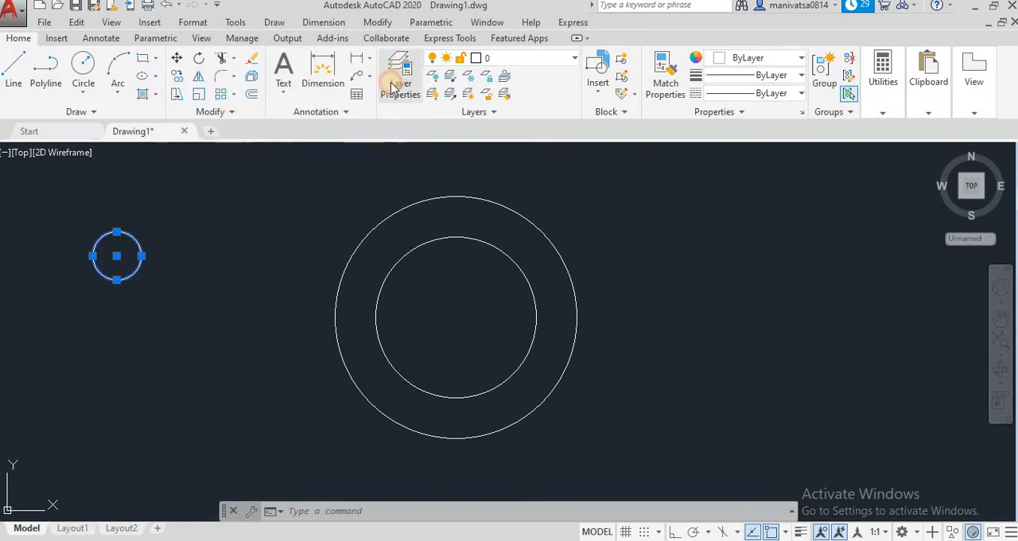
click(168, 205)
click(145, 179)
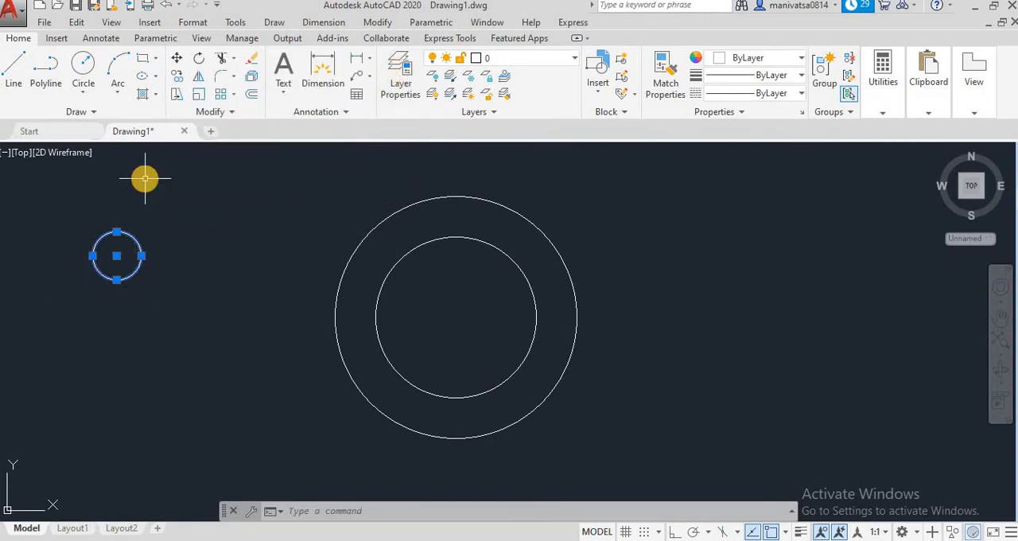
Draw a six-sided polygon inscribed in a circle of radius 30, centered on the small circle's center
click(157, 77)
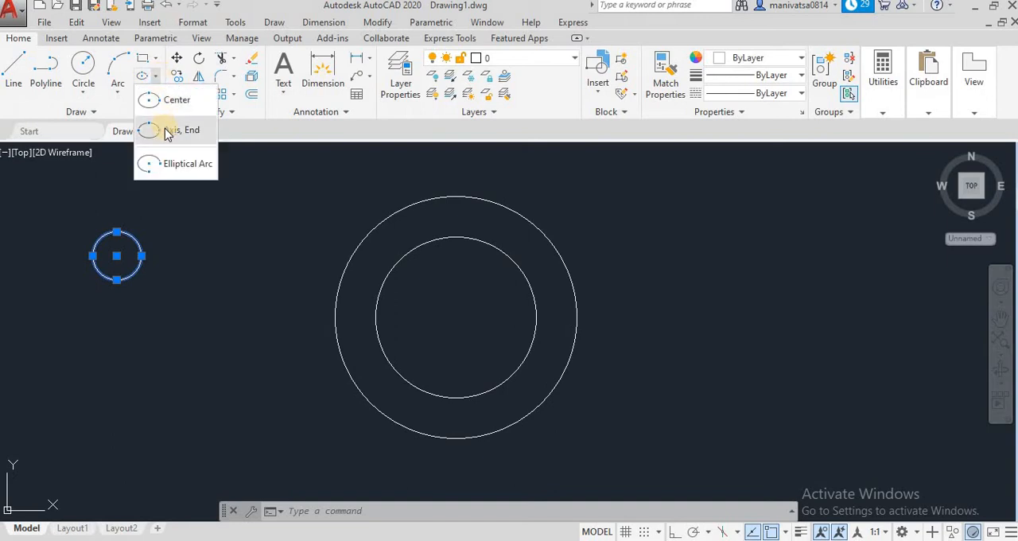
click(157, 59)
click(151, 111)
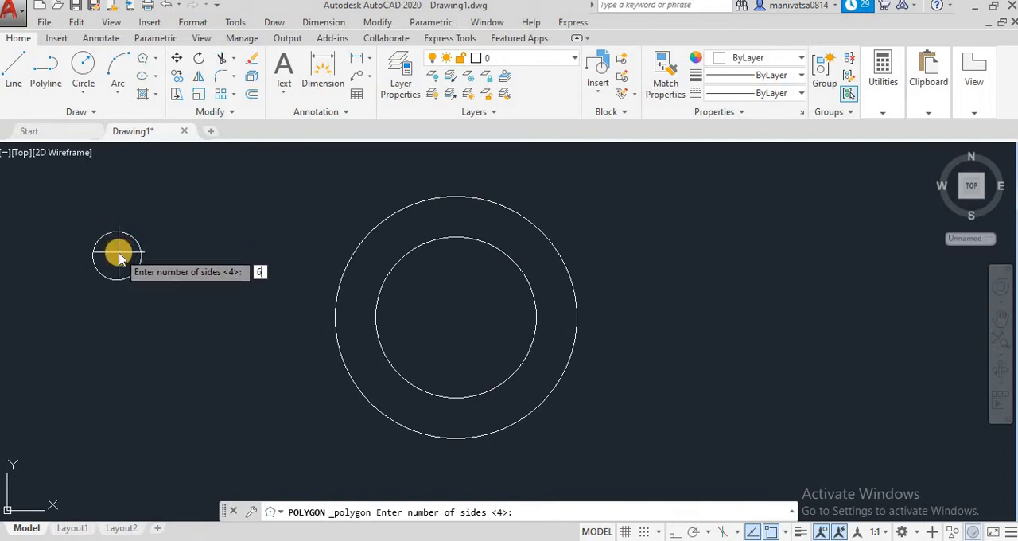
key(Return)
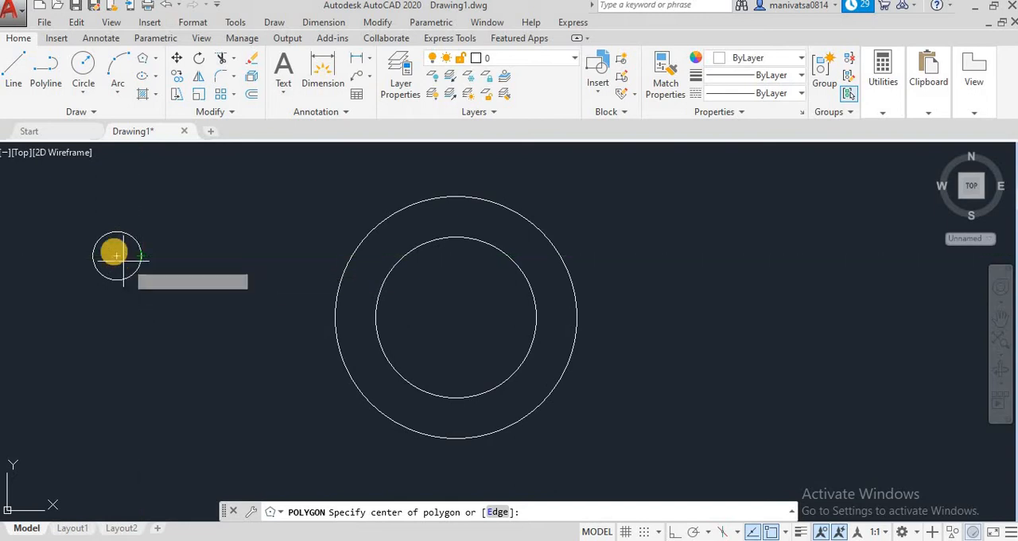
click(116, 255)
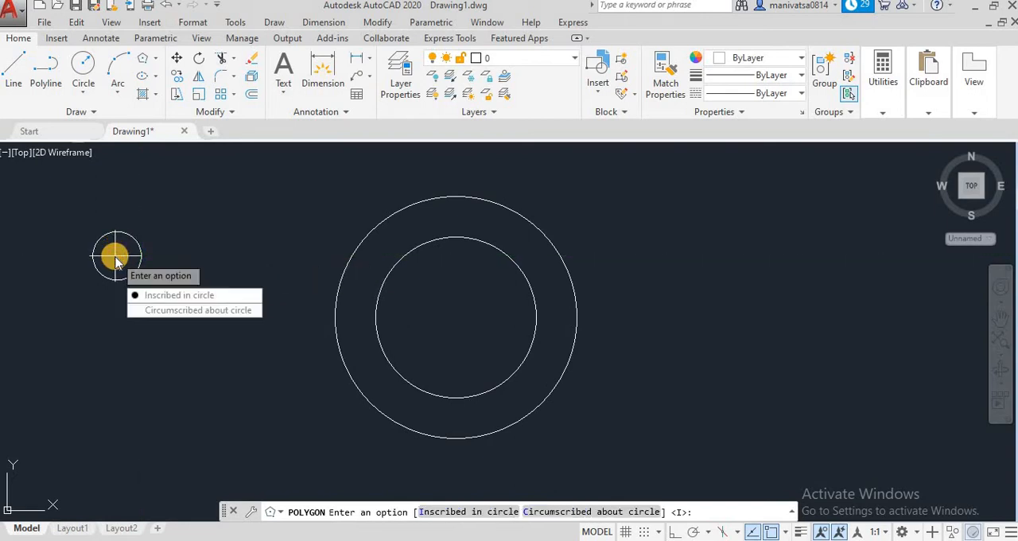
key(Return)
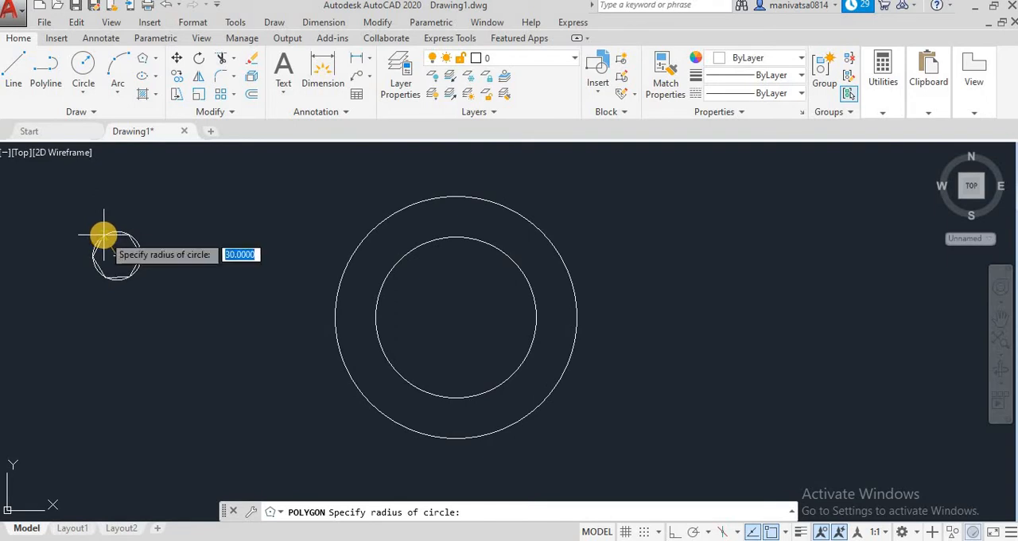
text(30)
key(Return)
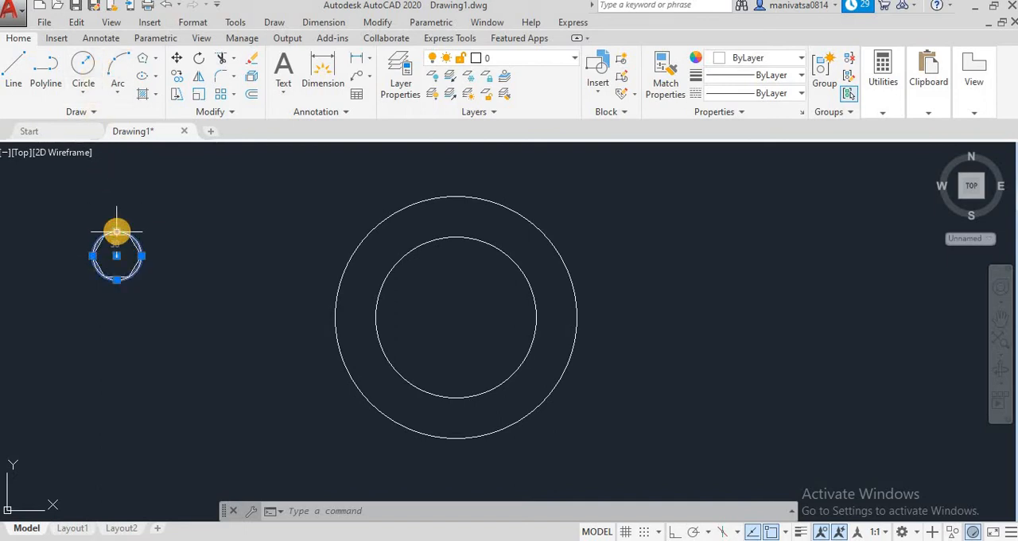
Replace the circle around the hexagon with a circle of radius 15 at the hexagon's center
click(83, 64)
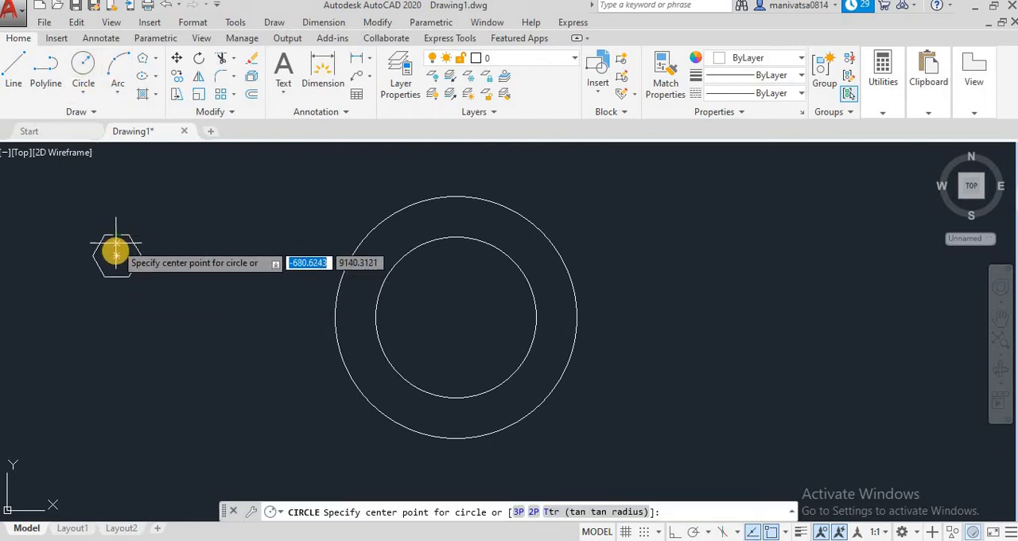
click(116, 254)
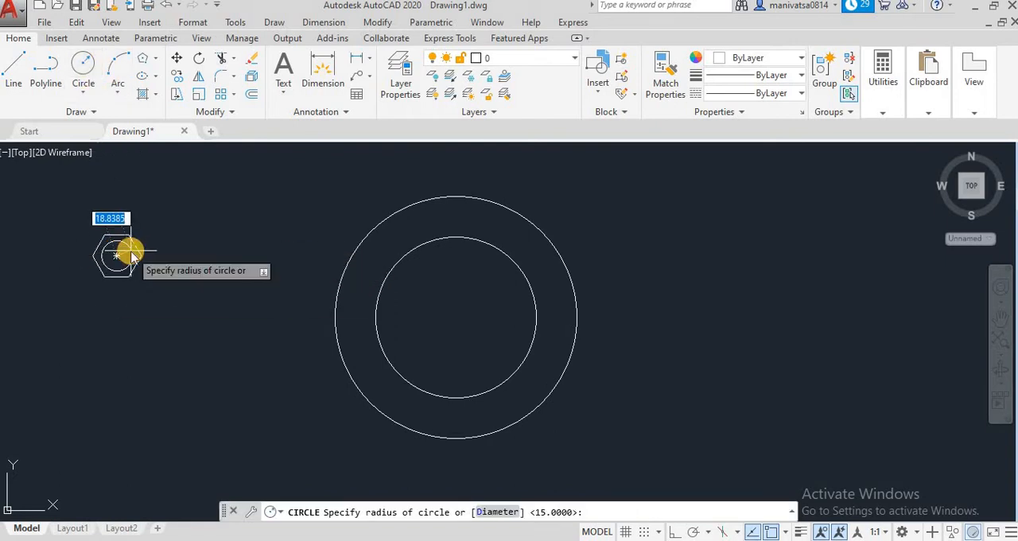
text(15)
key(Return)
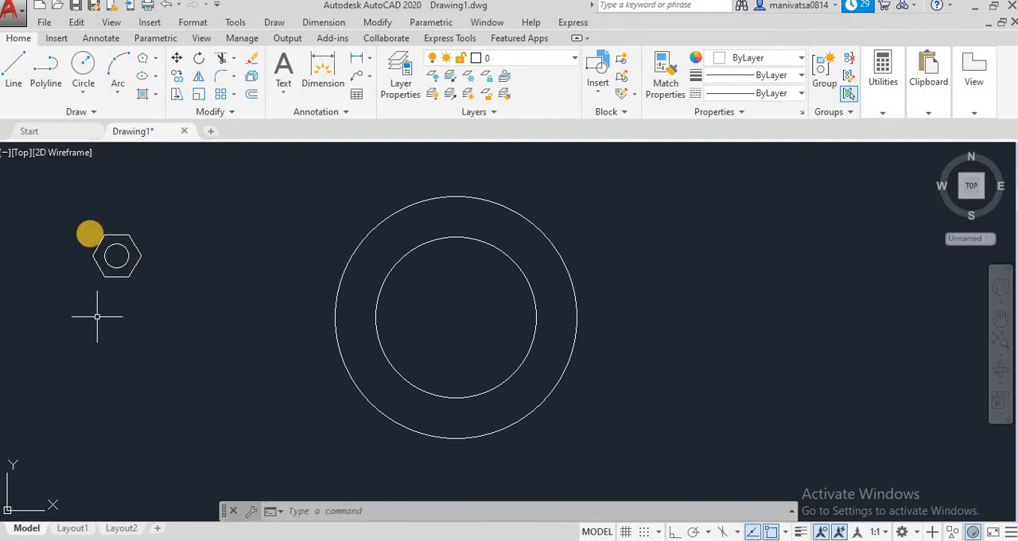
Move the hexagon and its inner circle by their shared center to the top quadrant of the radius-100 circle
click(176, 58)
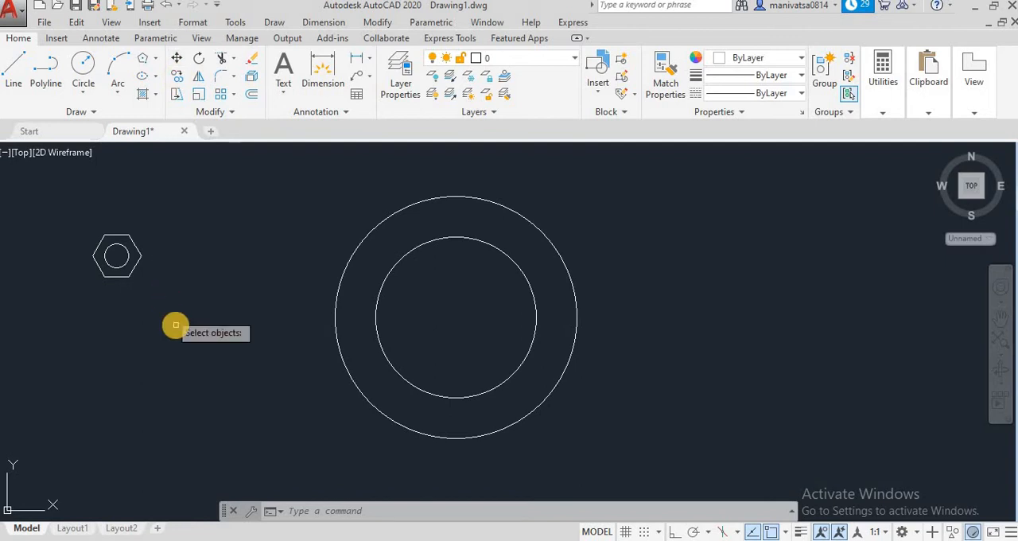
click(216, 288)
click(79, 218)
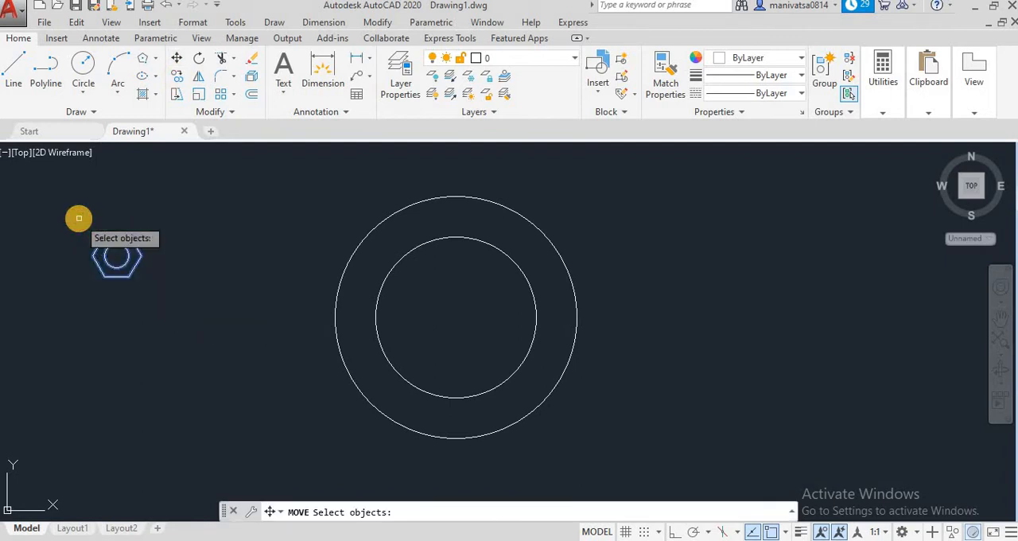
key(Return)
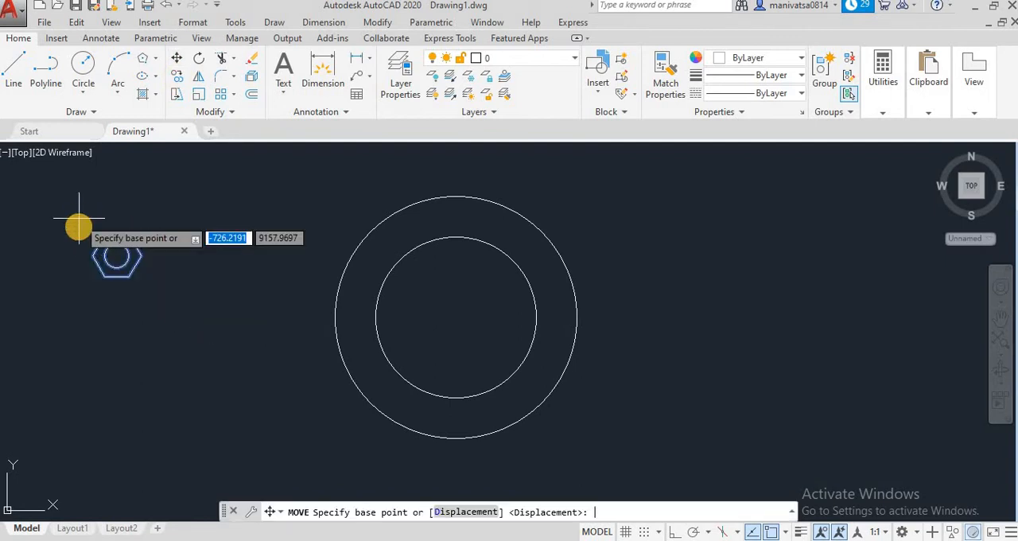
click(116, 255)
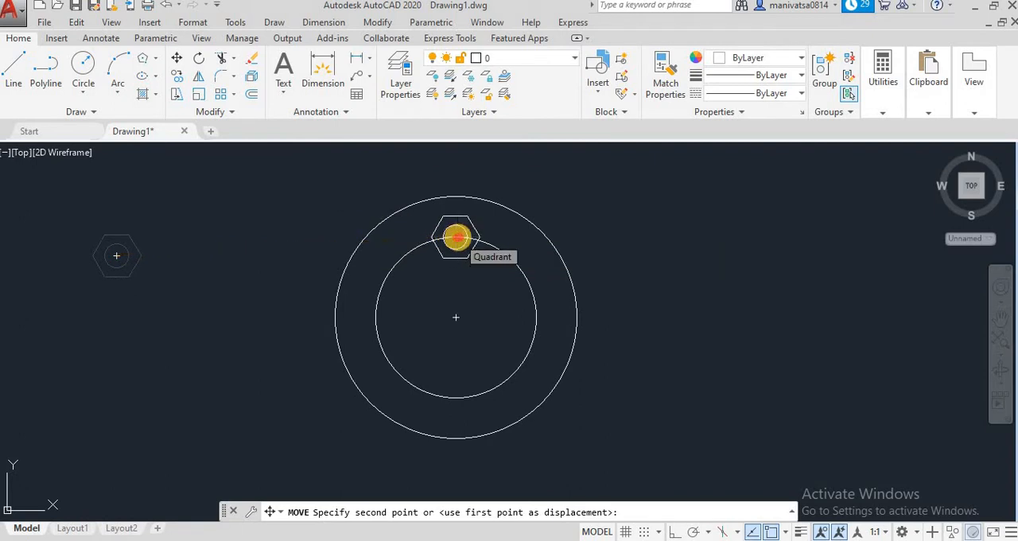
click(456, 236)
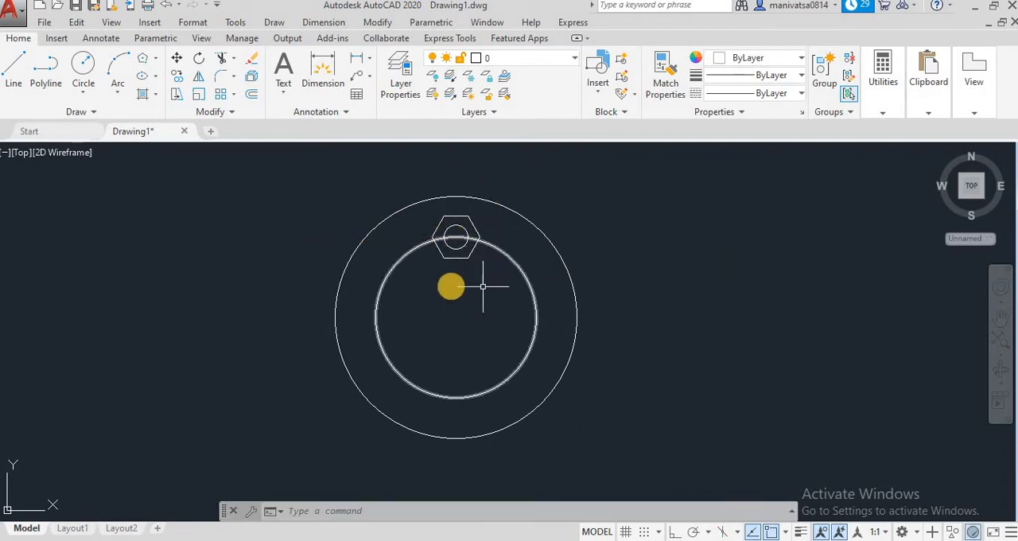
click(456, 236)
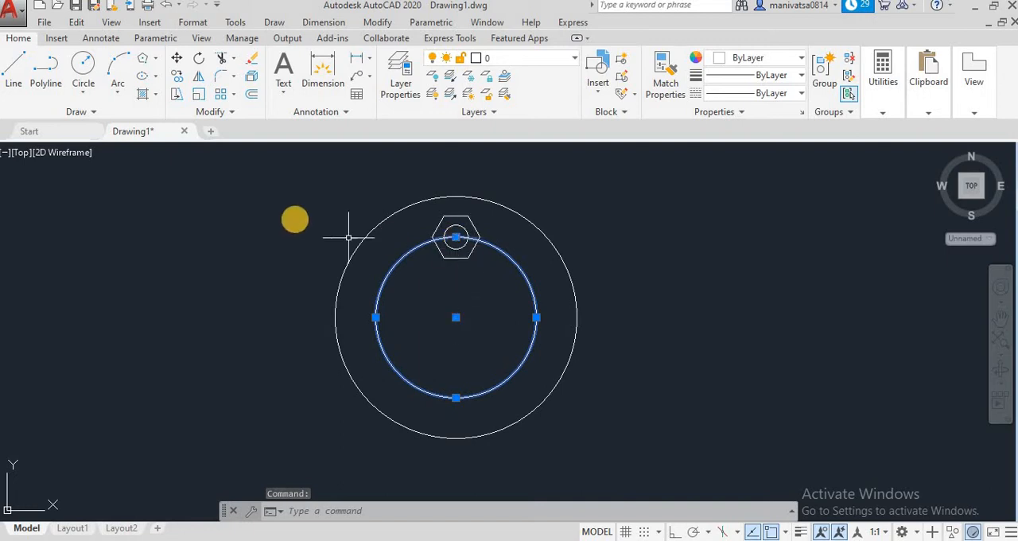
key(Escape)
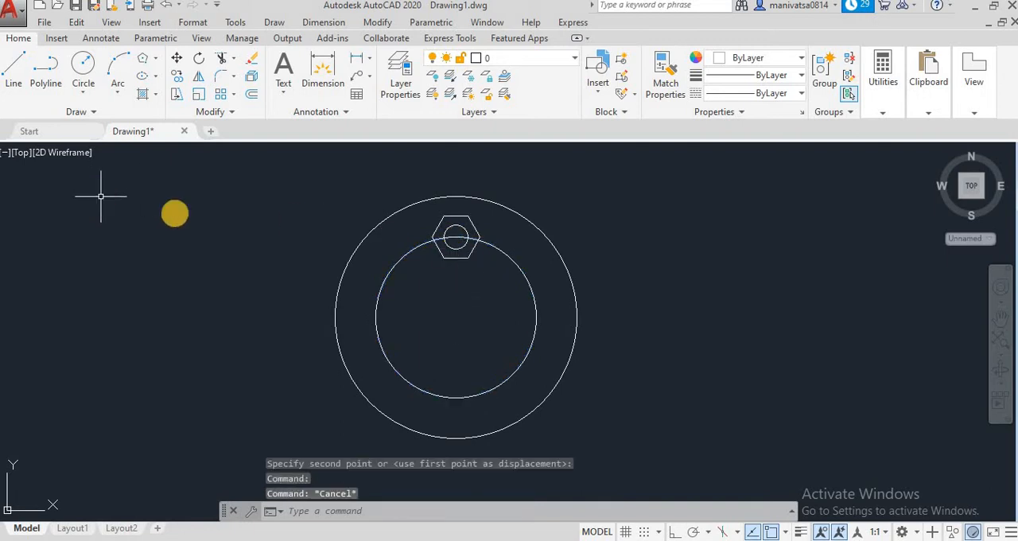
With the radius-100 circle selected, load the CENTER linetype from acadiso.lin and choose it as current in the Linetype Manager
click(392, 268)
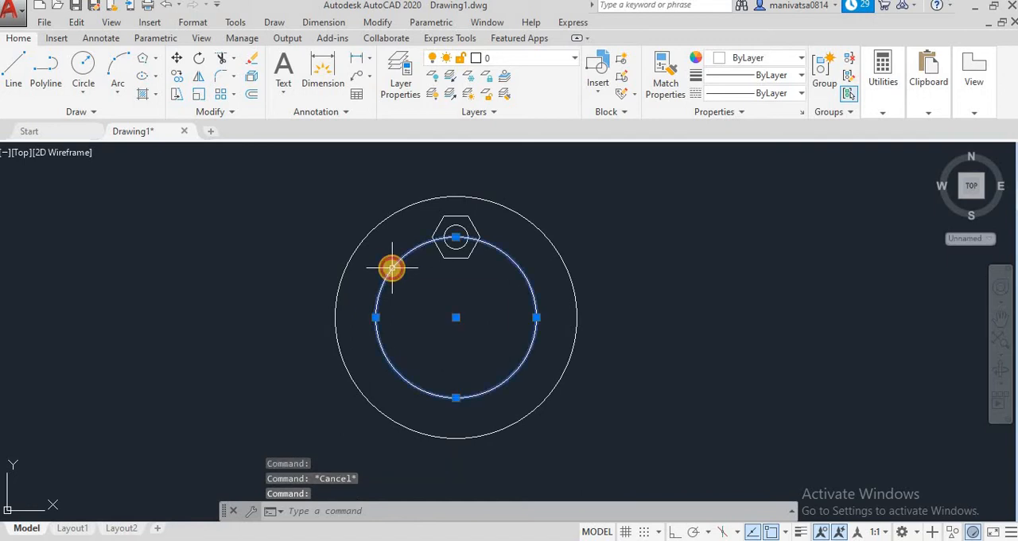
click(751, 101)
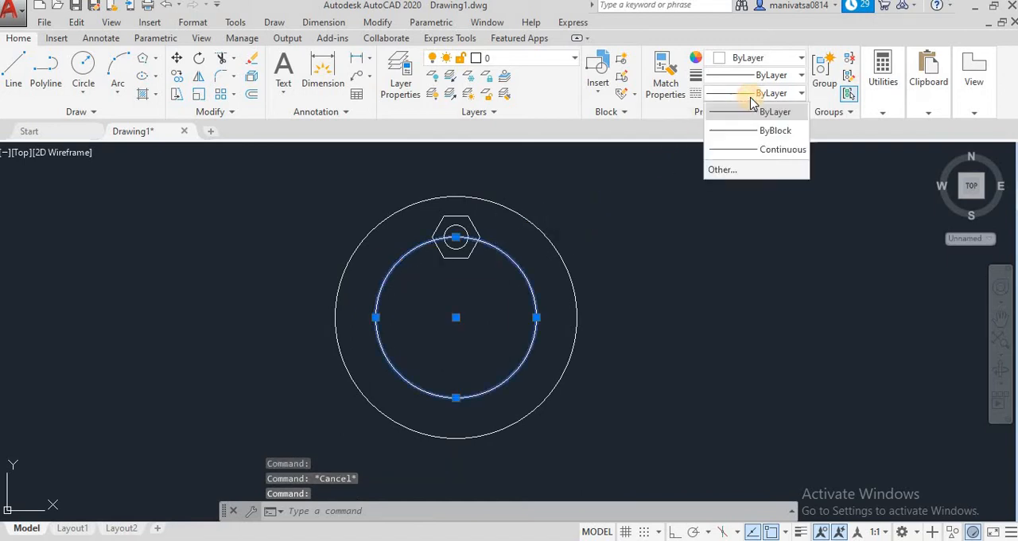
click(688, 210)
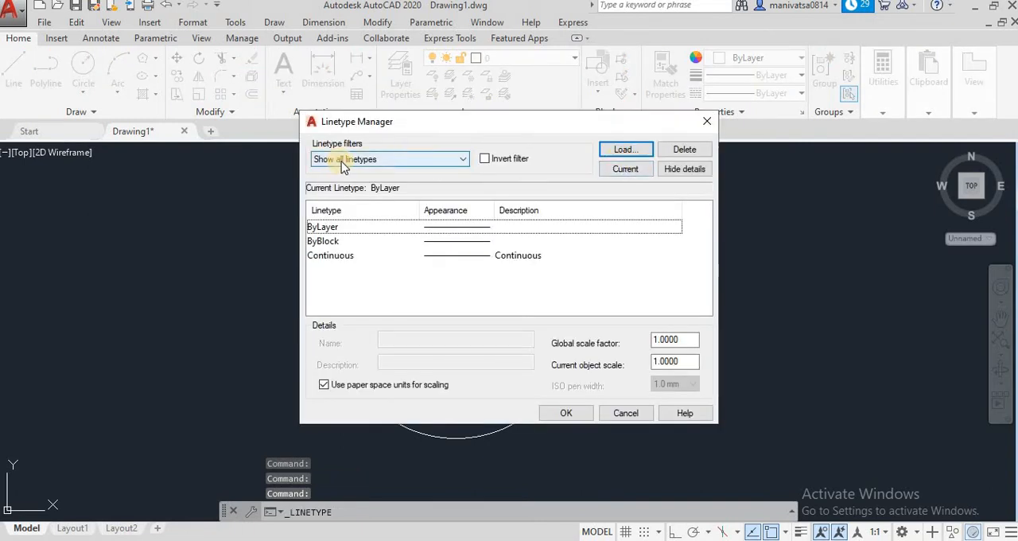
click(622, 151)
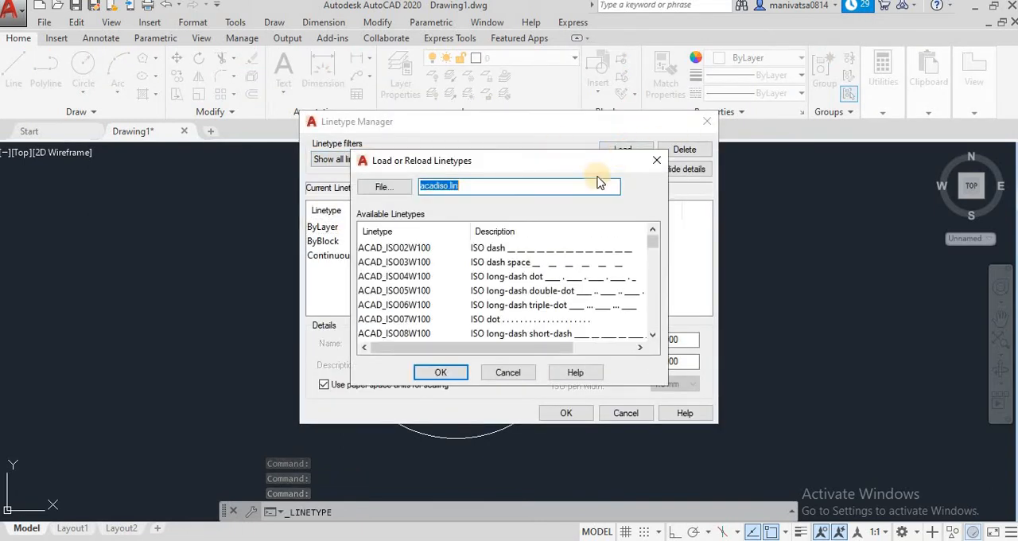
scroll(477, 291, down, 5)
scroll(484, 291, down, 2)
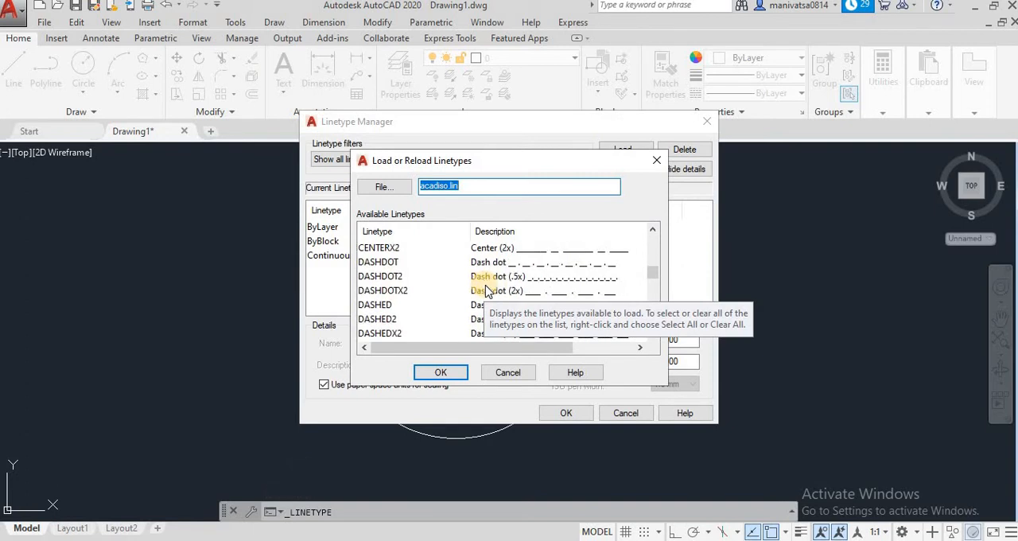
scroll(497, 294, up, 2)
click(502, 294)
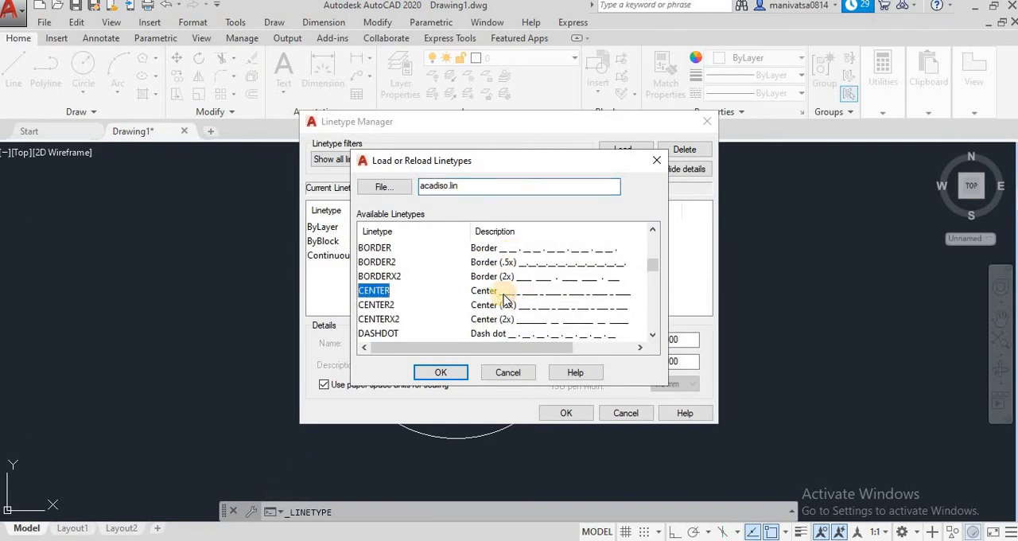
click(442, 373)
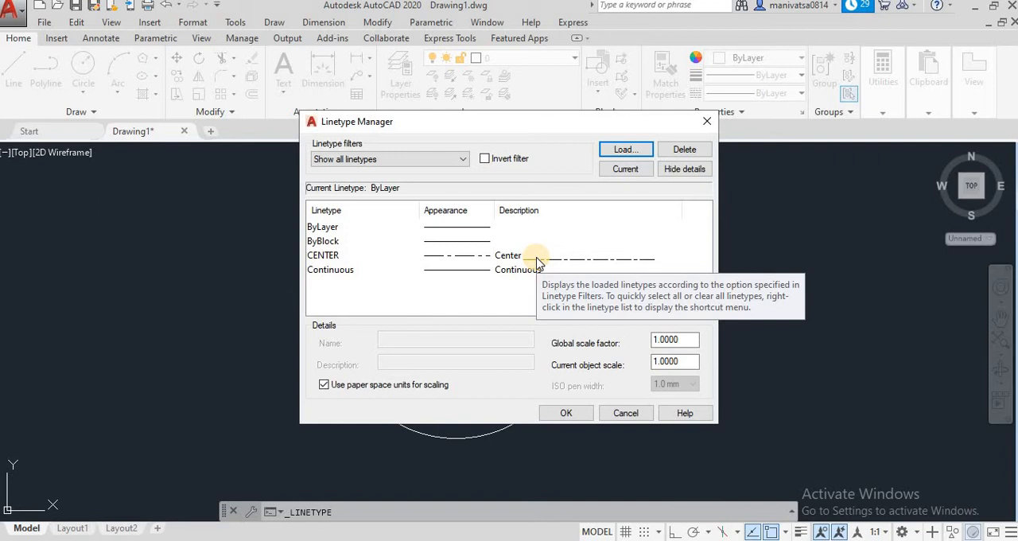
click(576, 256)
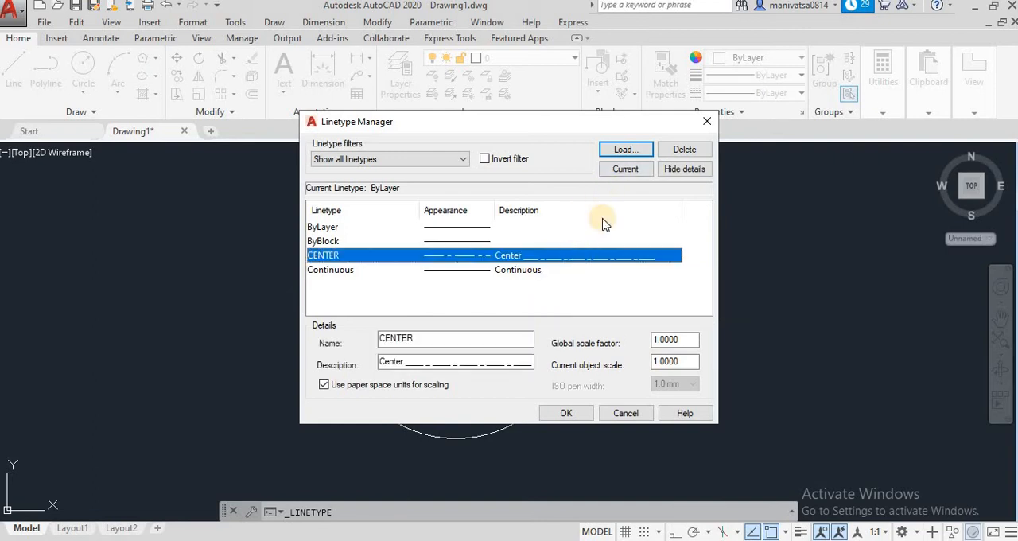
click(622, 169)
click(560, 411)
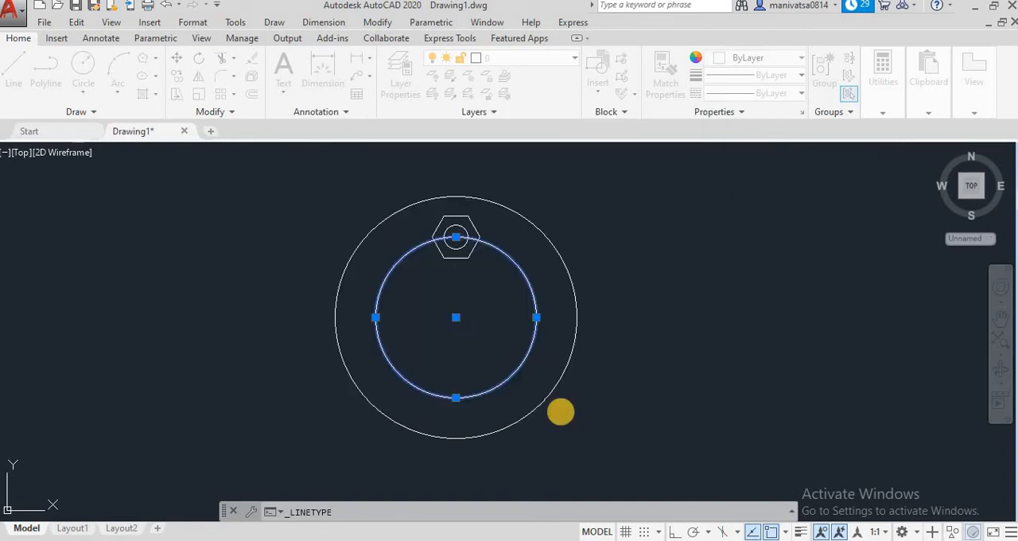
Apply the CENTER linetype to the radius-100 circle
click(533, 303)
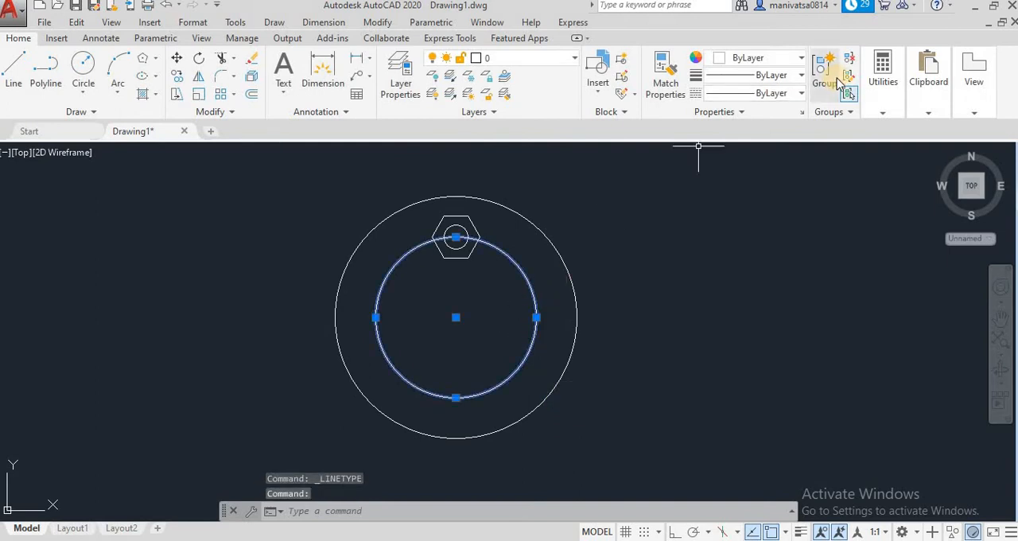
click(787, 74)
click(766, 155)
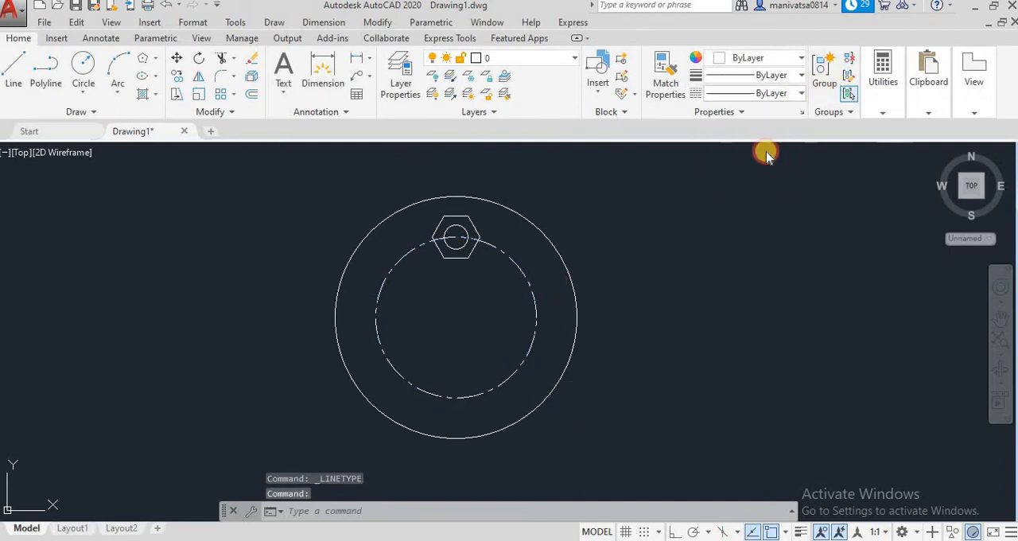
click(536, 306)
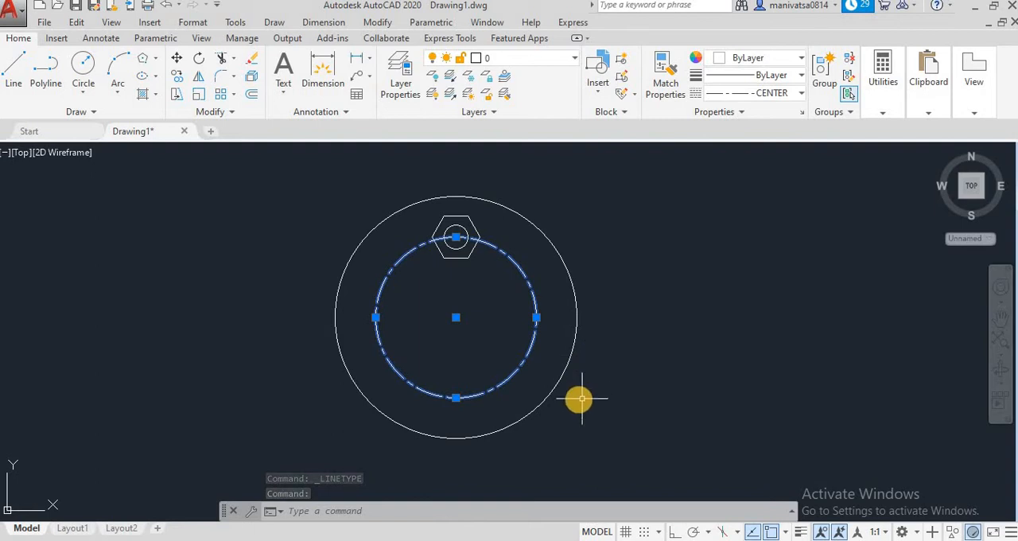
Deselect the circle and check the global scale factor in the Linetype Manager
key(Escape)
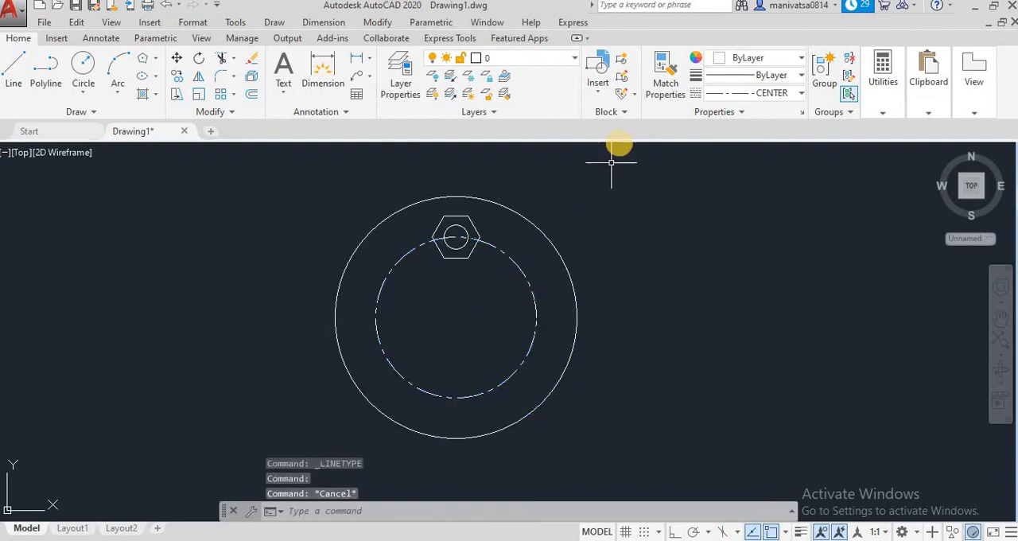
click(767, 93)
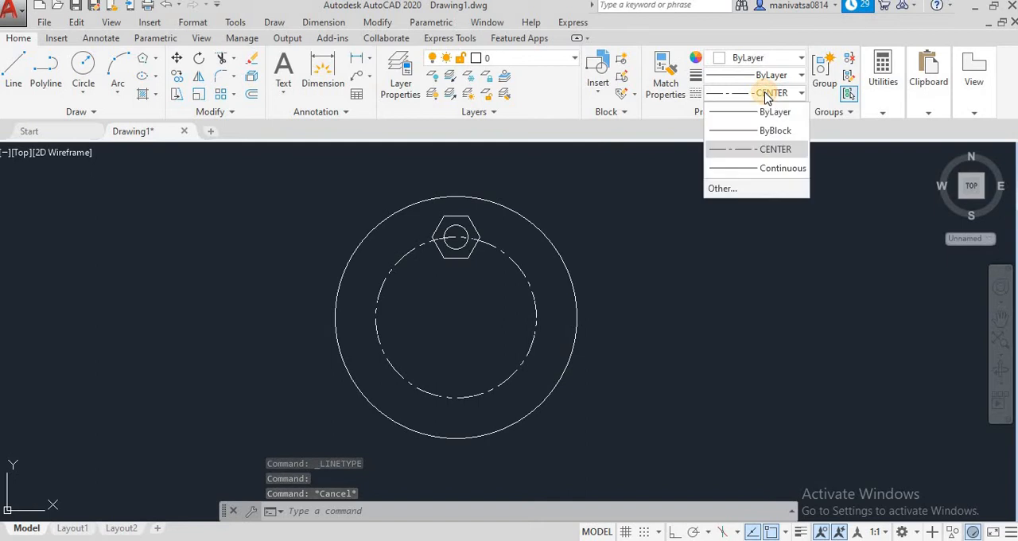
click(733, 188)
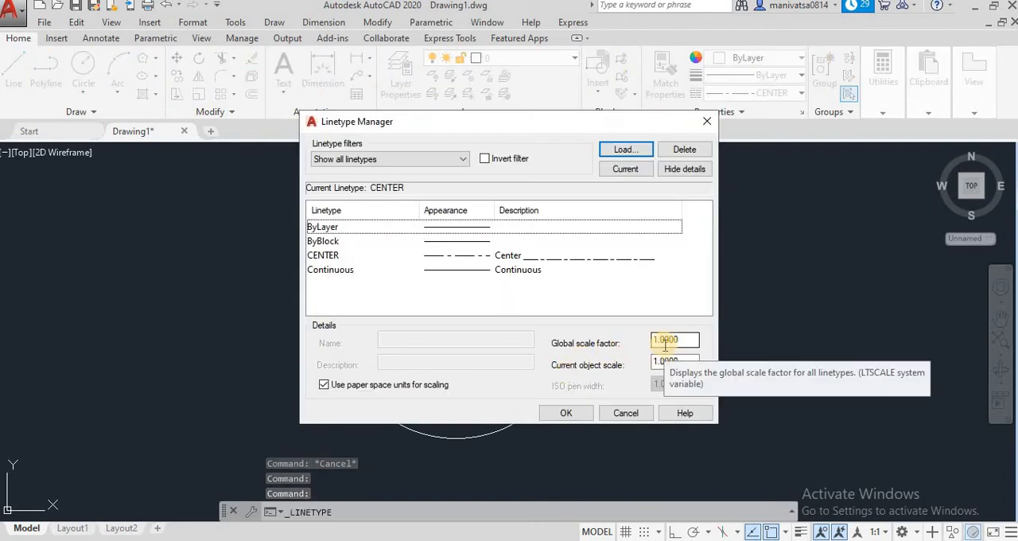
click(708, 123)
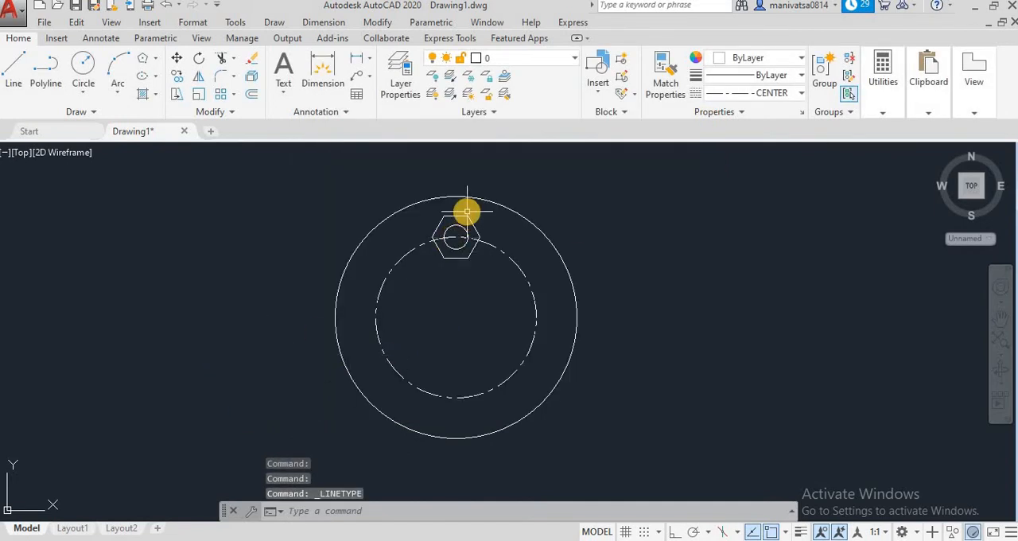
Create a polar array of the hexagon and its inner circle about the center of the large concentric circles
click(233, 95)
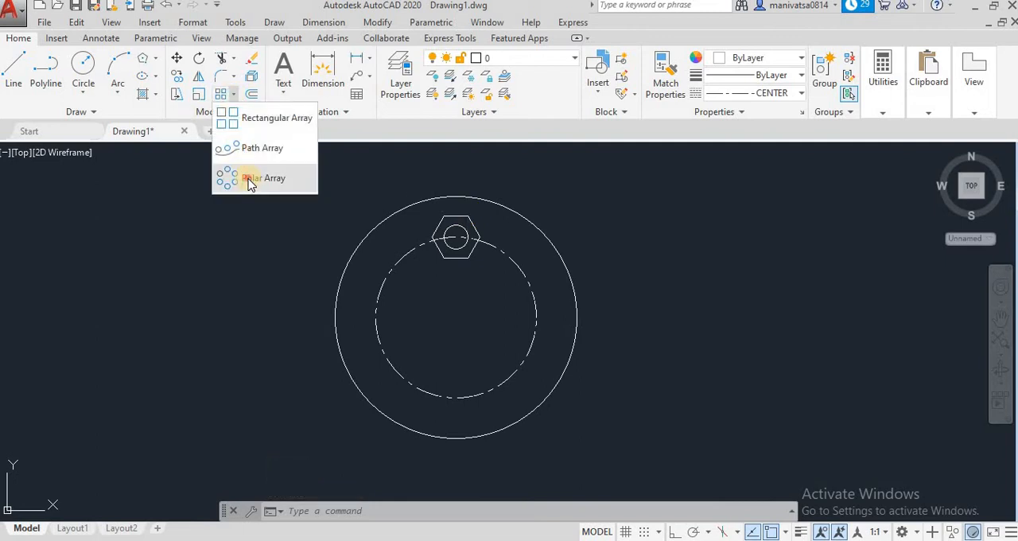
click(247, 175)
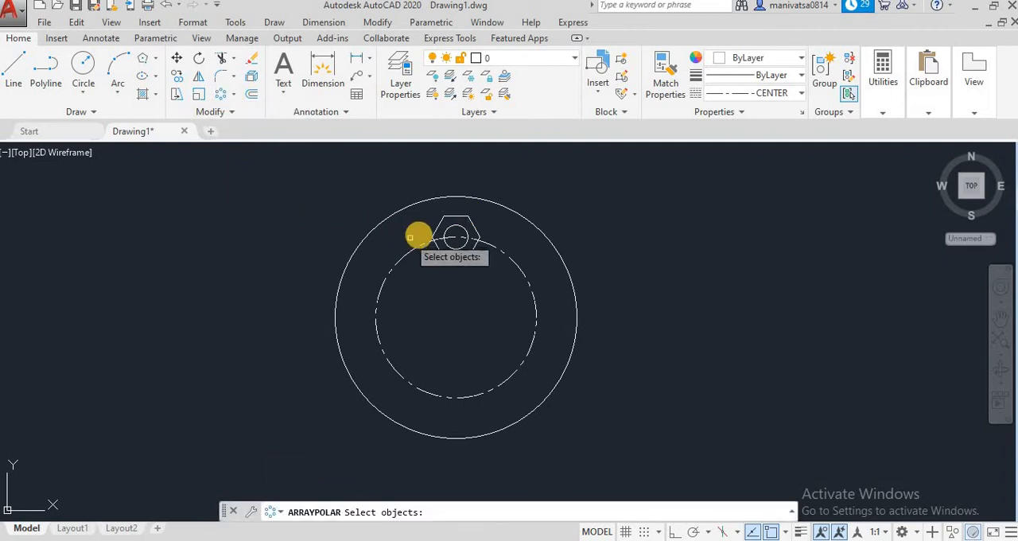
click(451, 227)
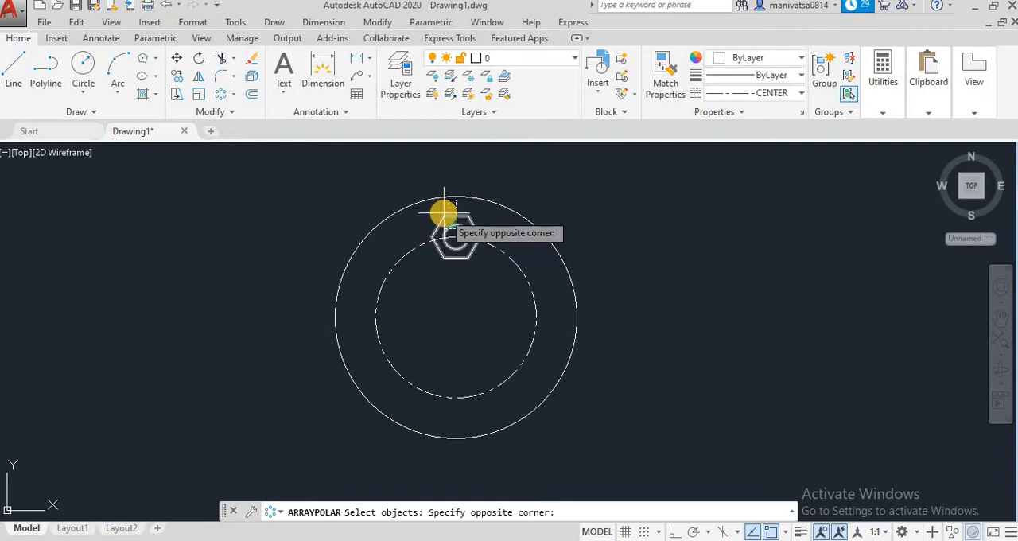
click(444, 212)
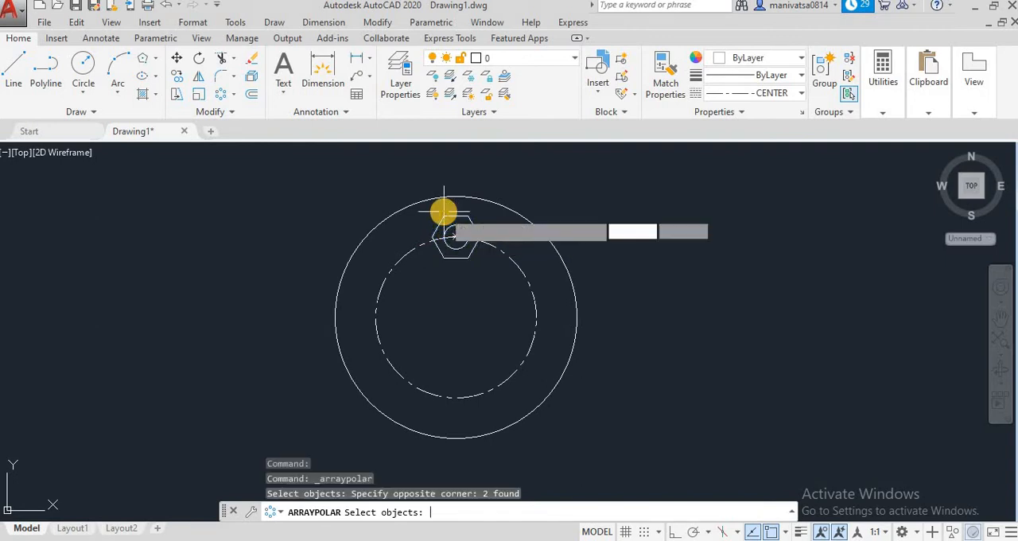
key(Return)
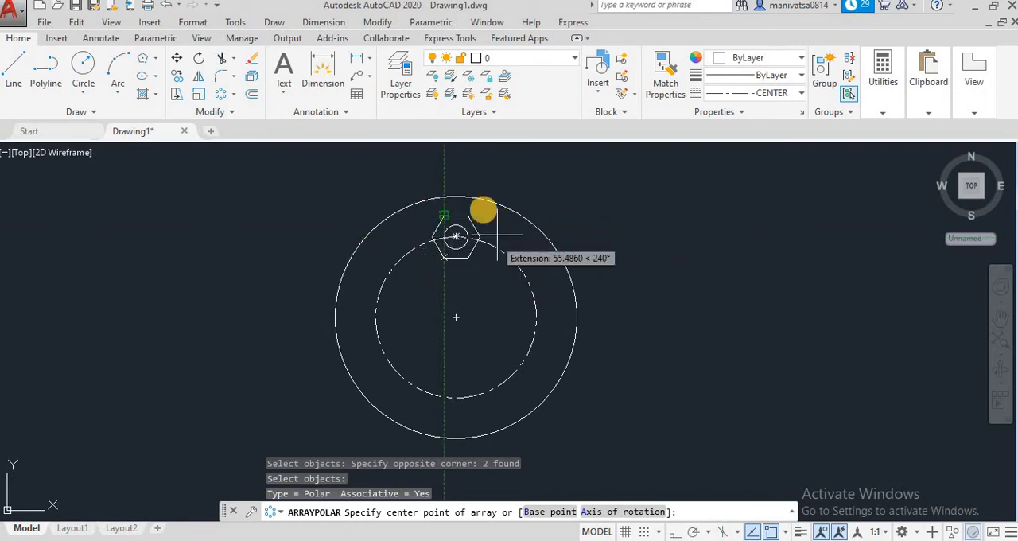
click(456, 319)
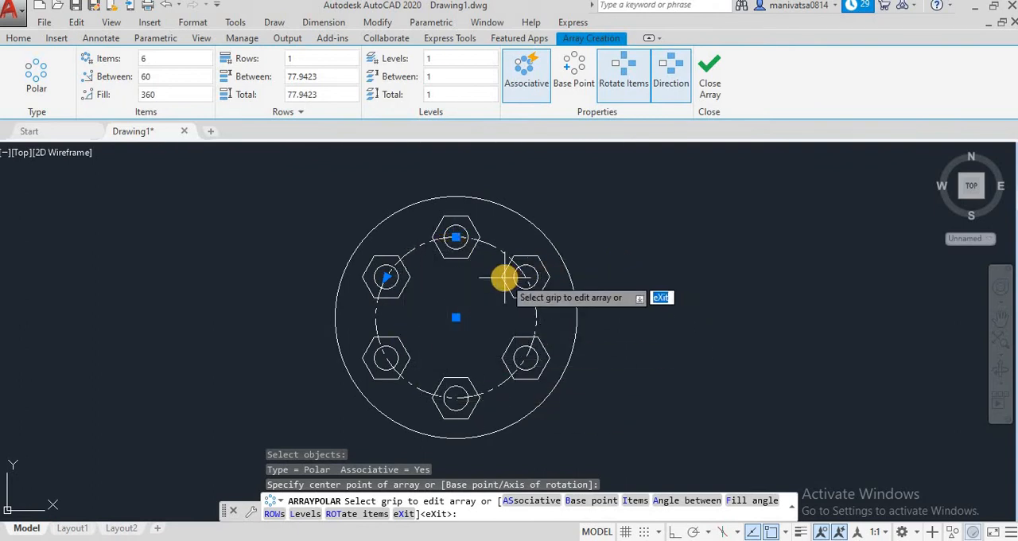
Set the polar array to 8 items with a fill angle of 180 degrees
click(162, 58)
drag(162, 58, 125, 59)
text(8)
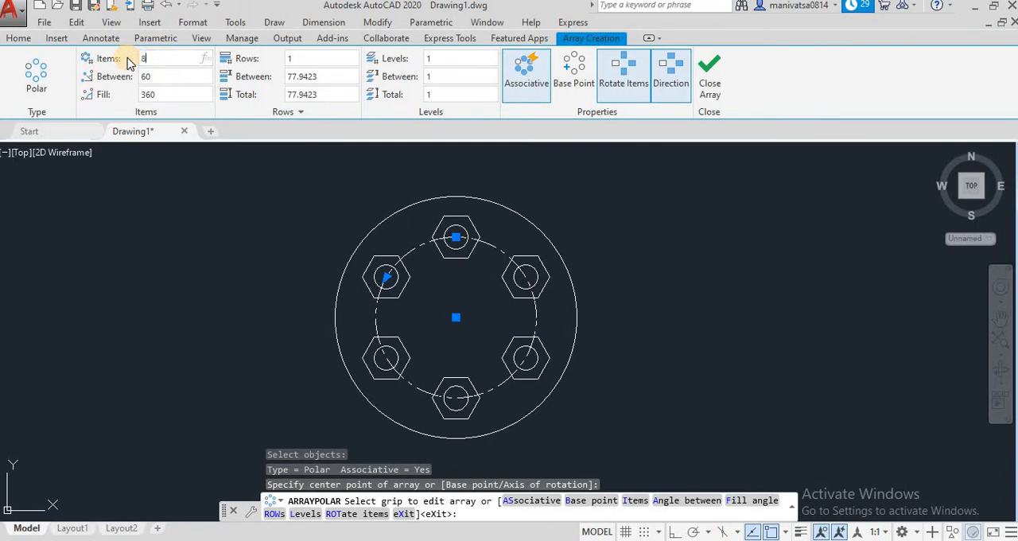
click(155, 95)
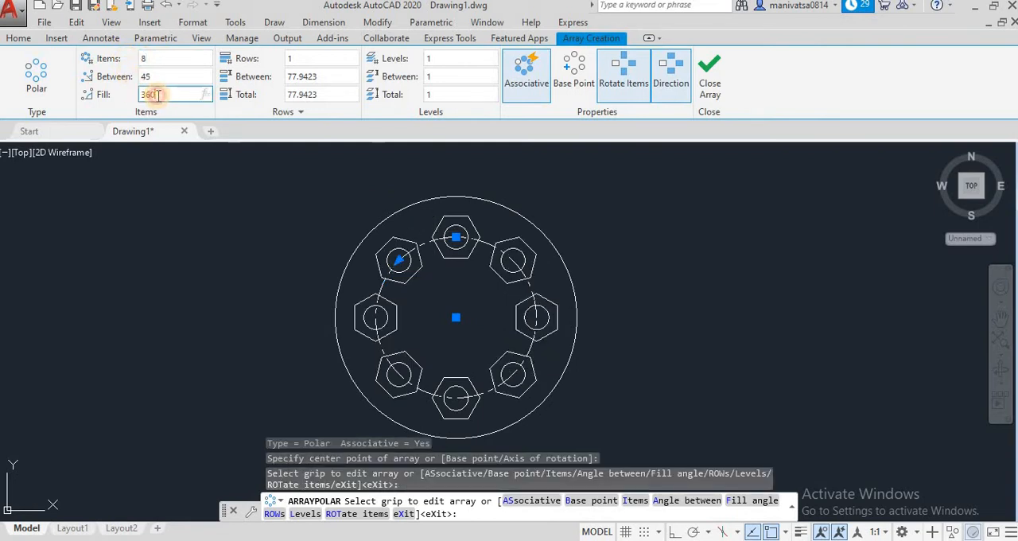
drag(158, 94, 132, 95)
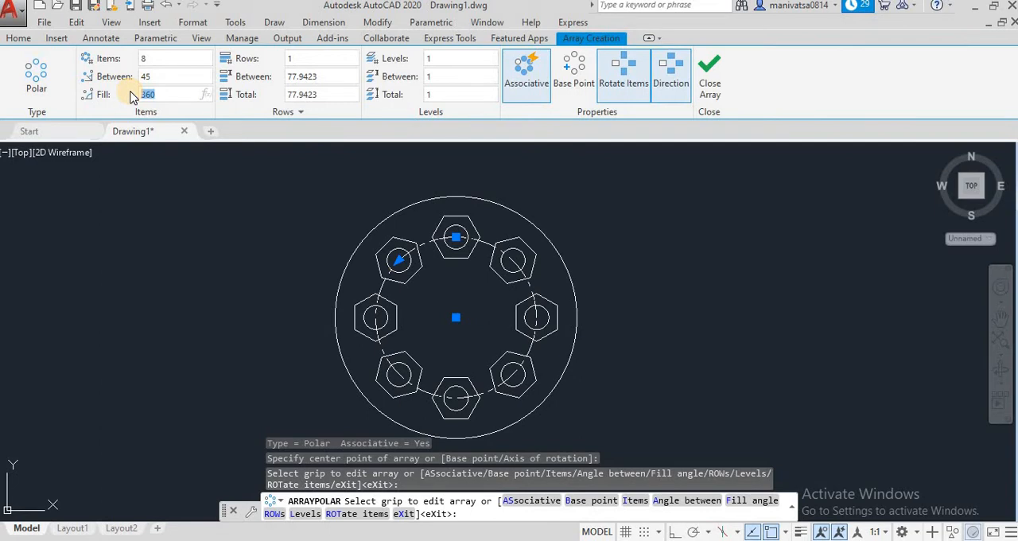
text(180)
click(148, 75)
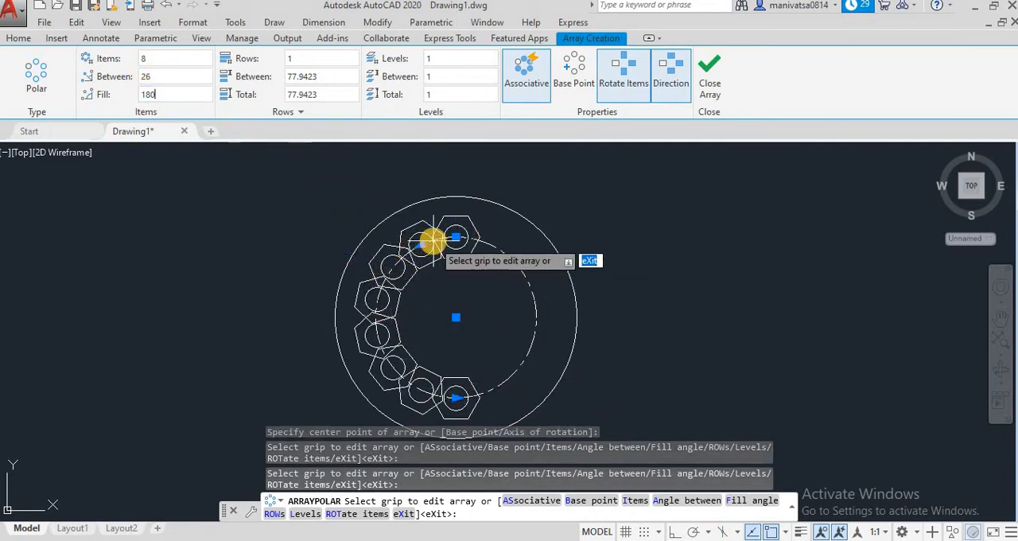
Set the polar array's item count to 6
click(189, 58)
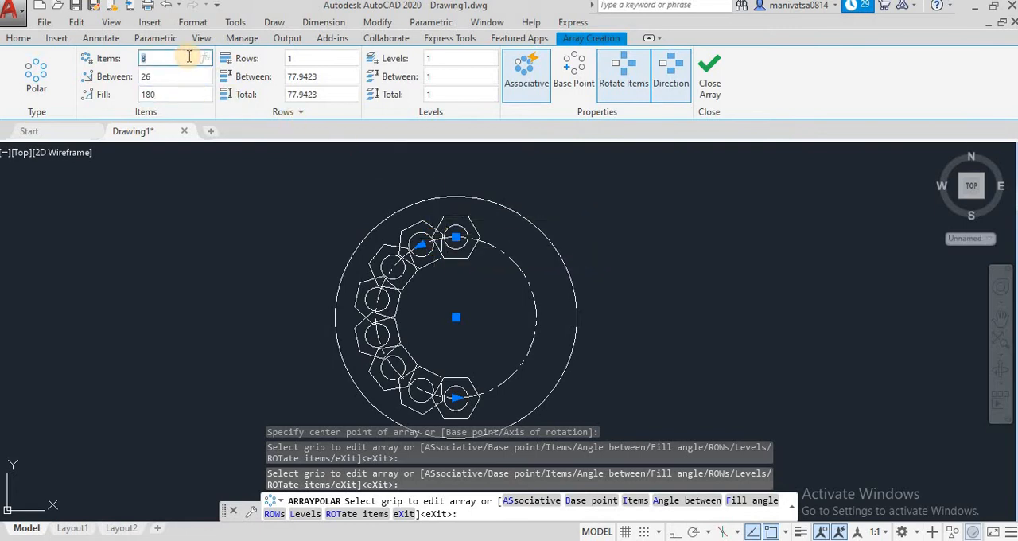
text(6)
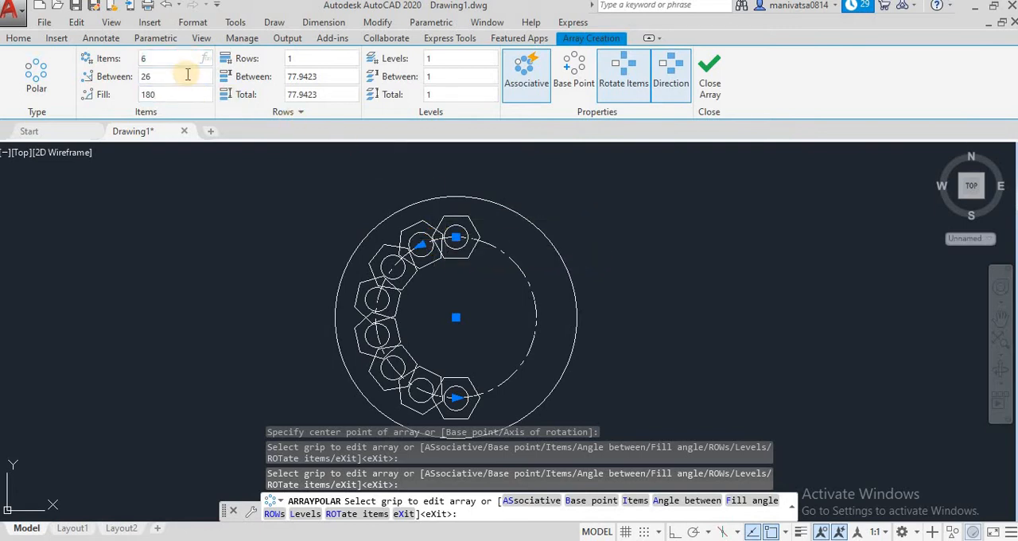
key(Return)
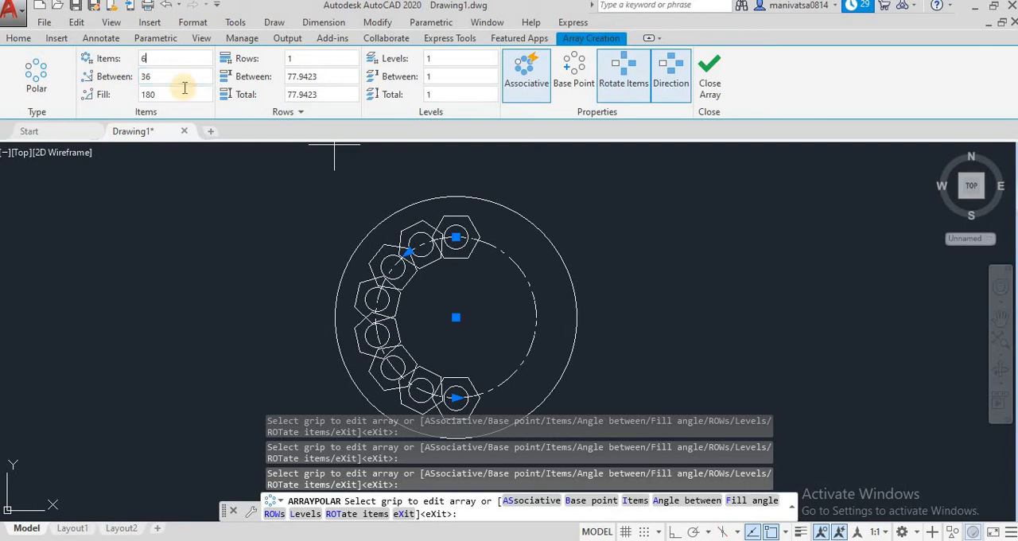
click(184, 93)
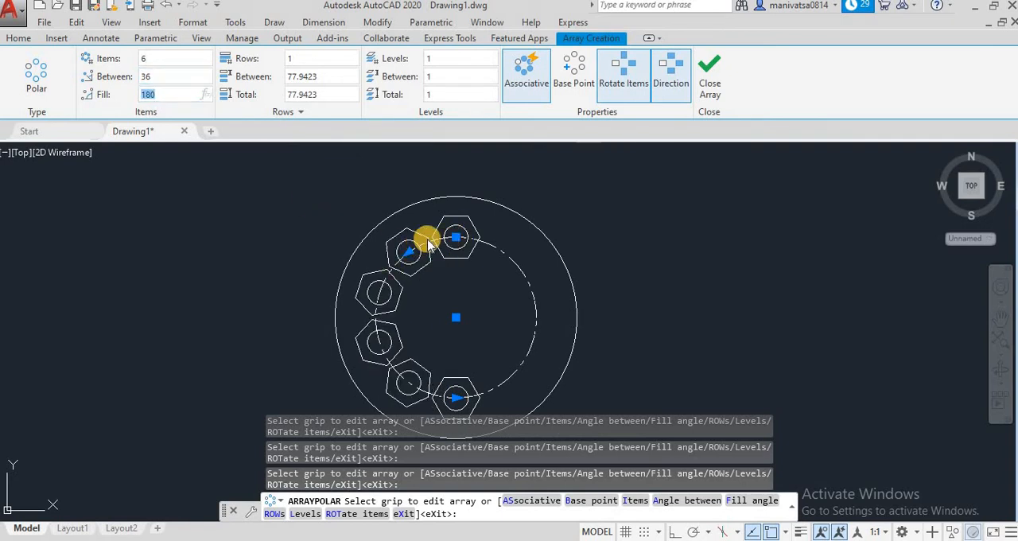
click(173, 97)
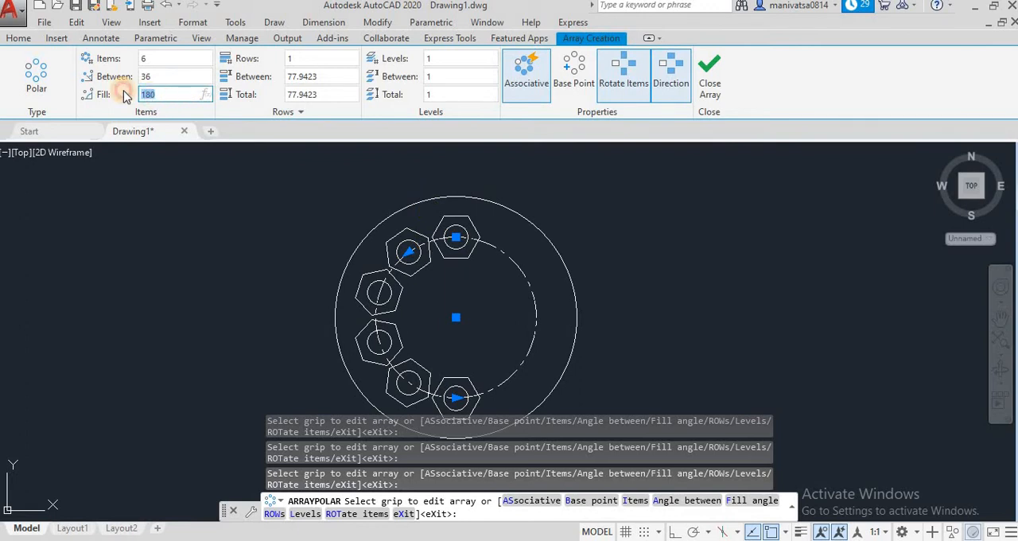
Set the polar array to 12 items with a 360-degree fill angle, and reduce the item count to 10
click(166, 58)
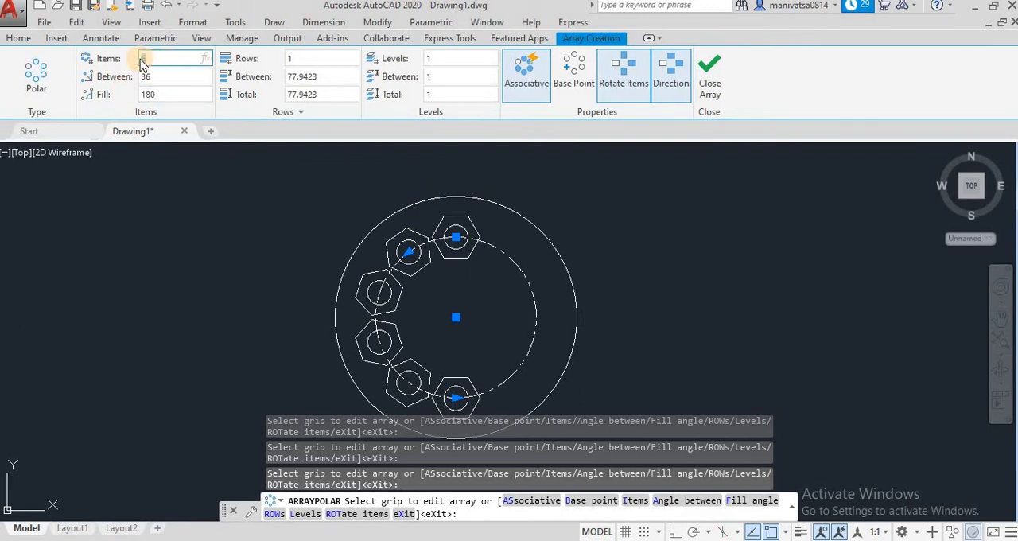
text(12)
key(Return)
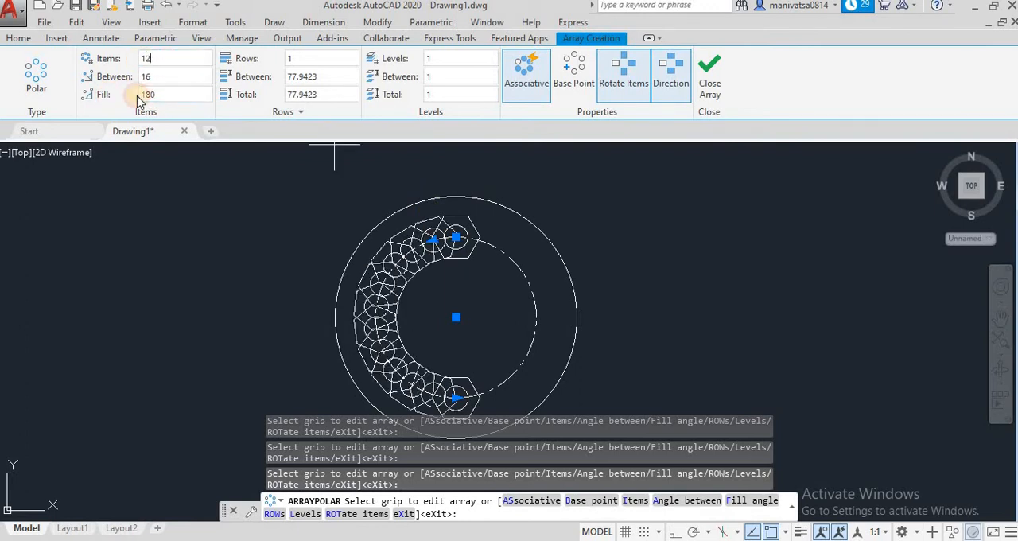
click(136, 97)
text(360)
click(172, 76)
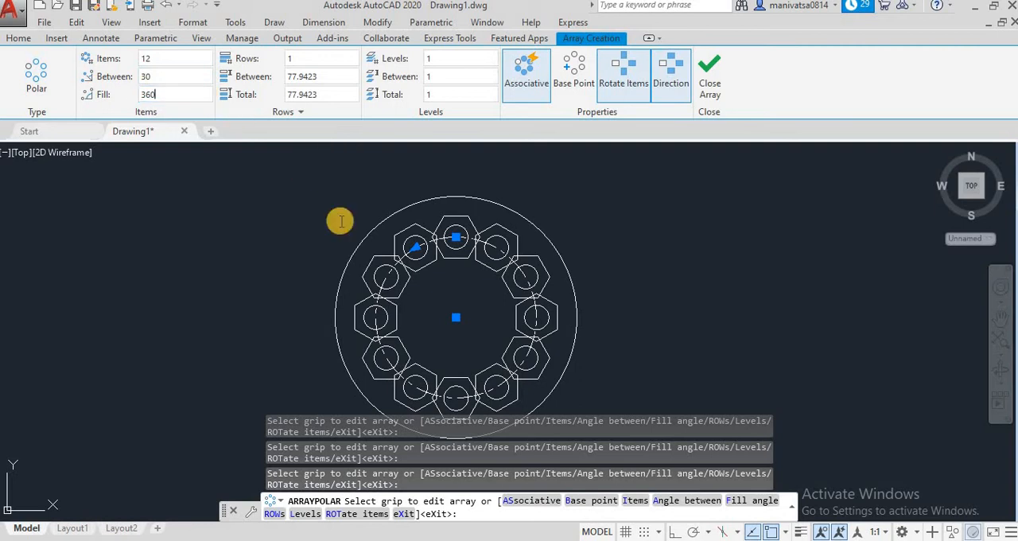
click(141, 59)
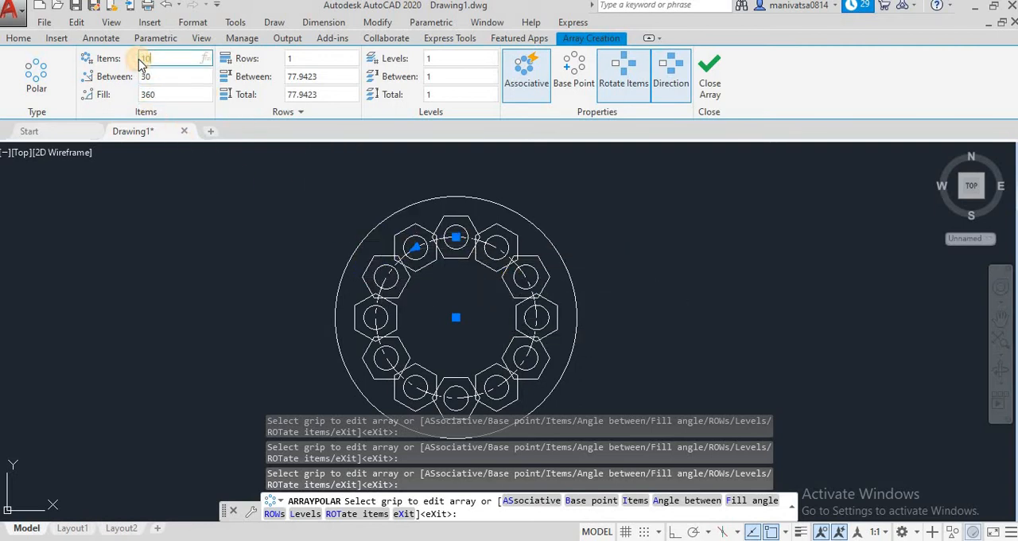
key(Return)
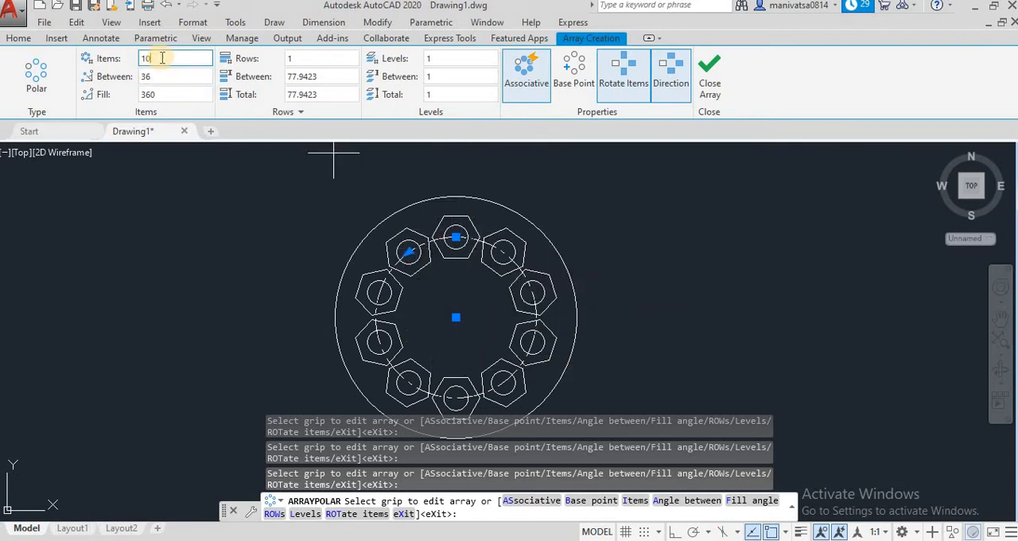
Set the polar array's item count to 5 and finish the array
click(124, 63)
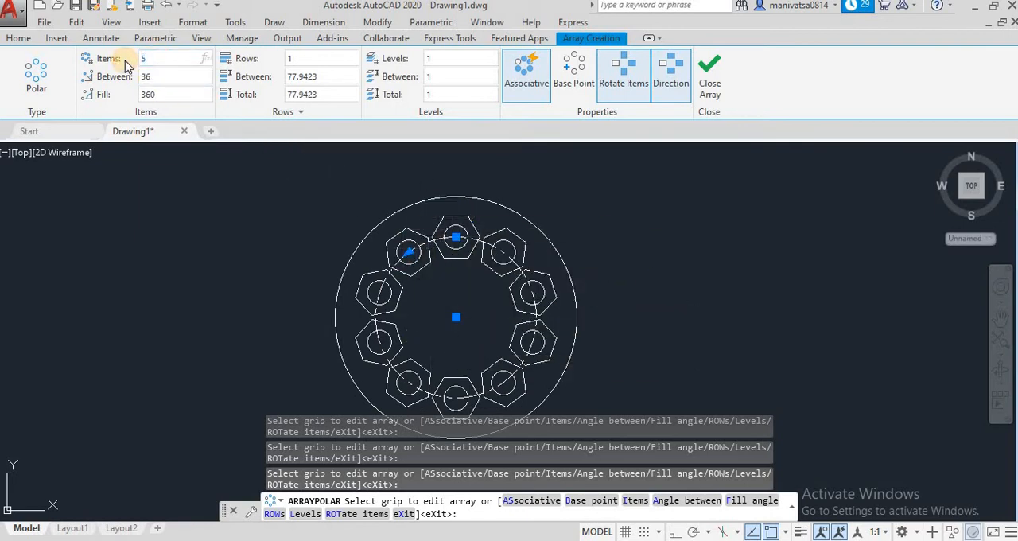
key(Return)
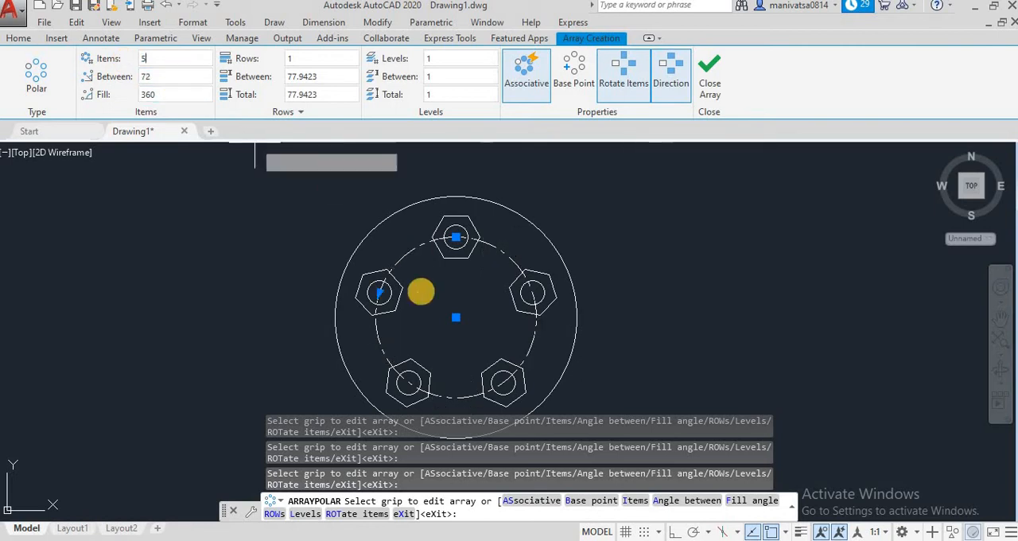
click(150, 78)
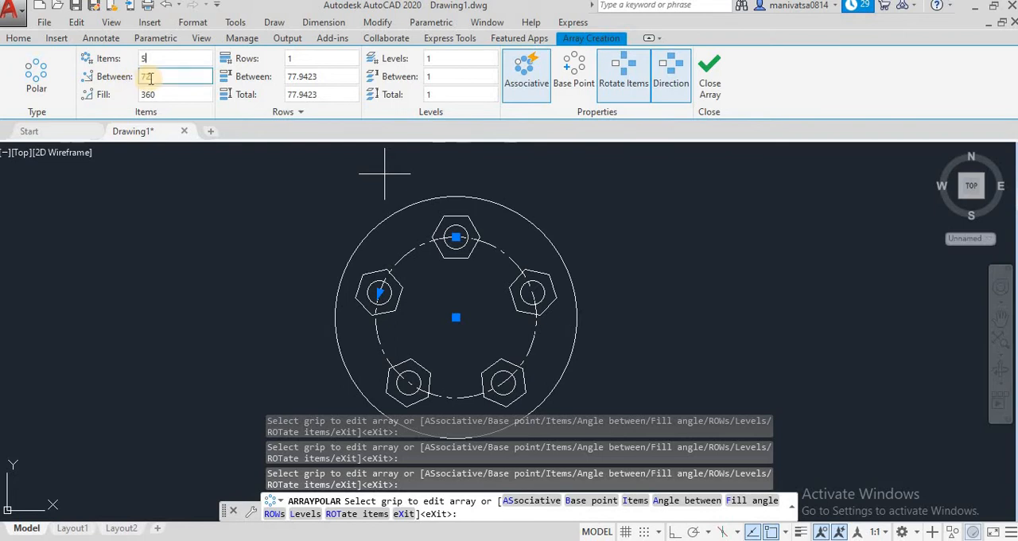
click(161, 94)
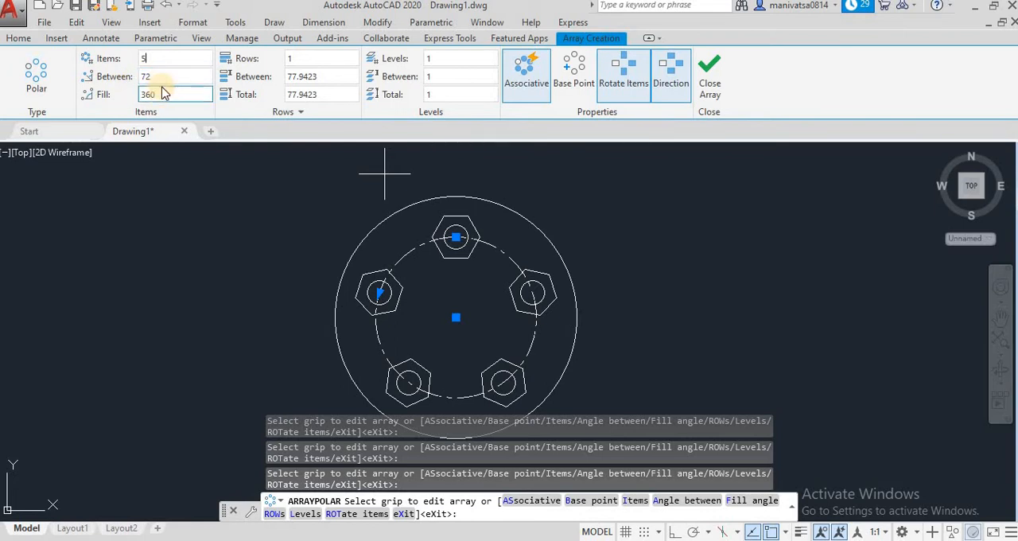
click(163, 77)
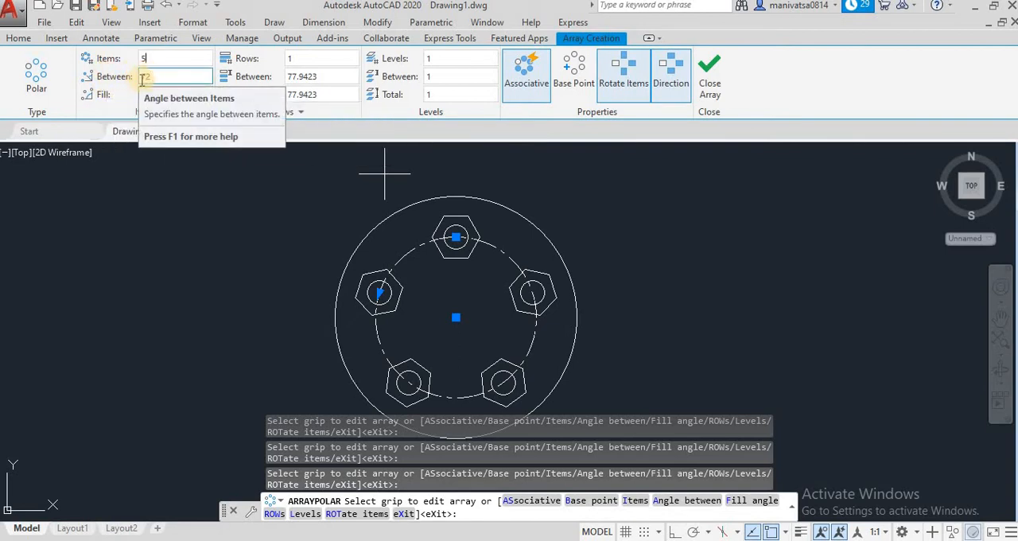
click(151, 80)
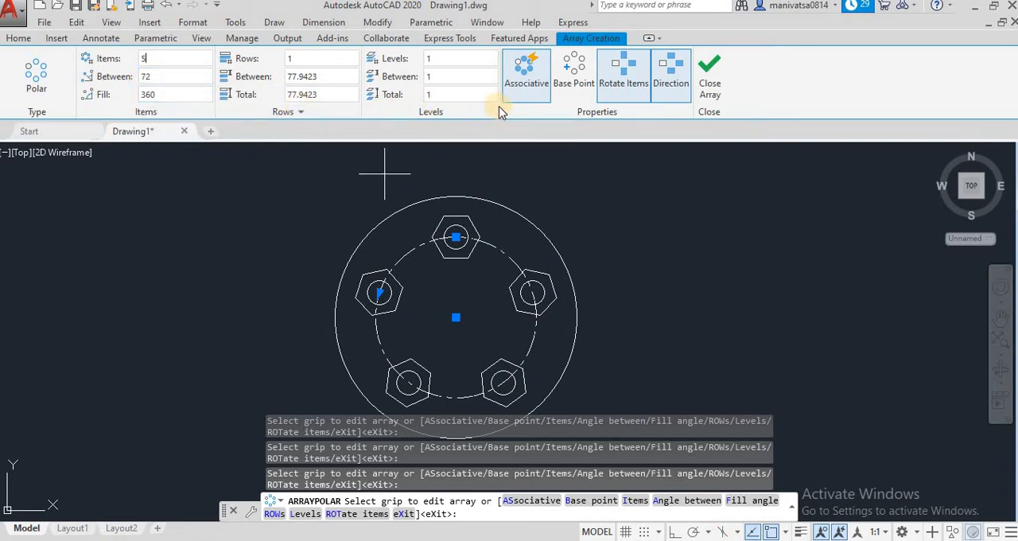
click(143, 58)
text(5)
click(710, 76)
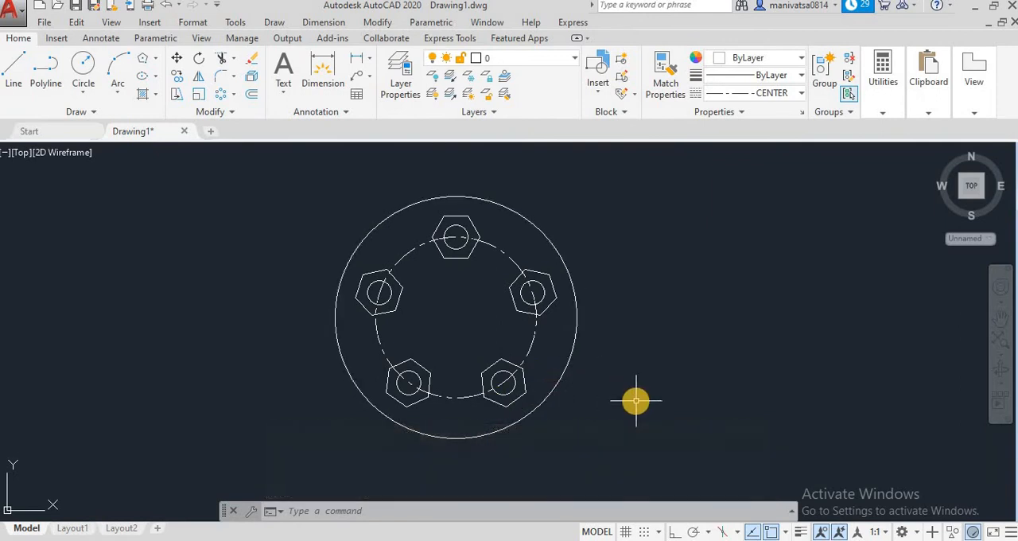
Erase the whole polar array example, including both large circles
click(632, 442)
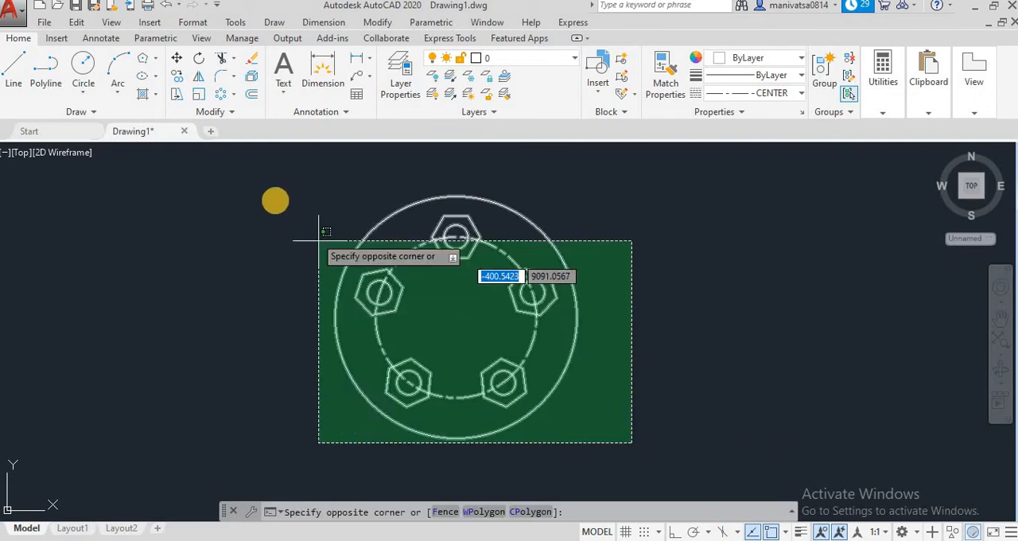
click(253, 166)
key(Delete)
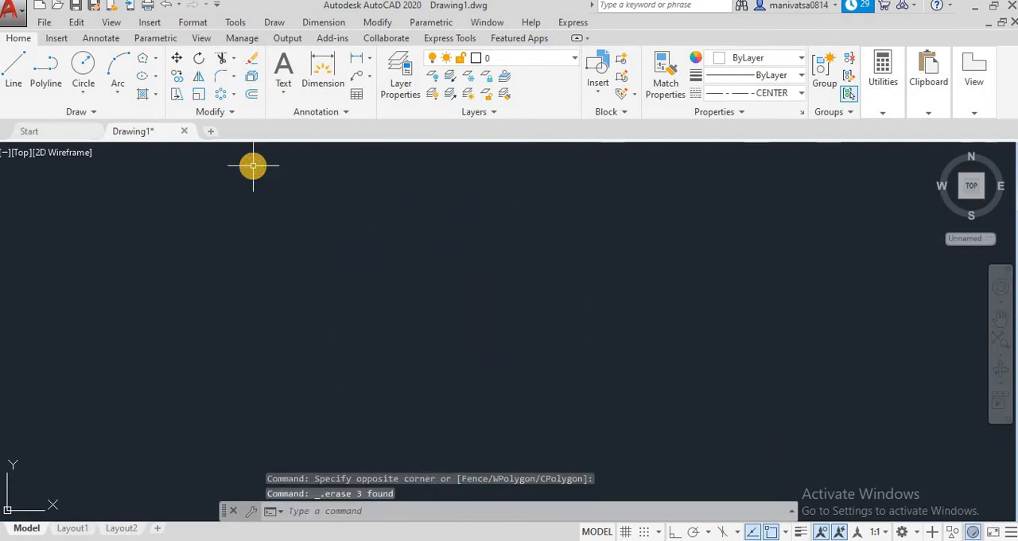
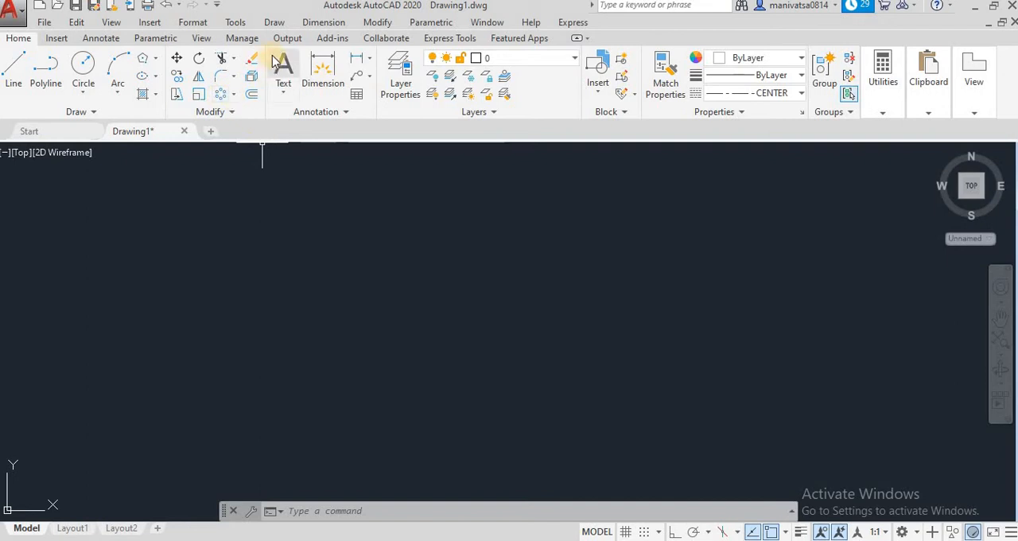
Draw a wavy open spline through seven fit points that alternate between low and high across the drawing area
click(366, 22)
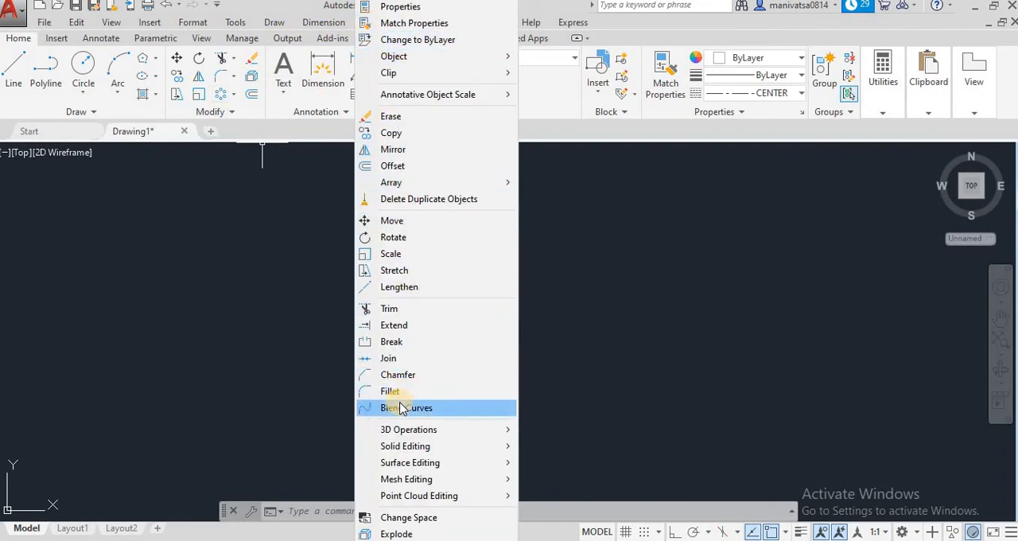
click(273, 24)
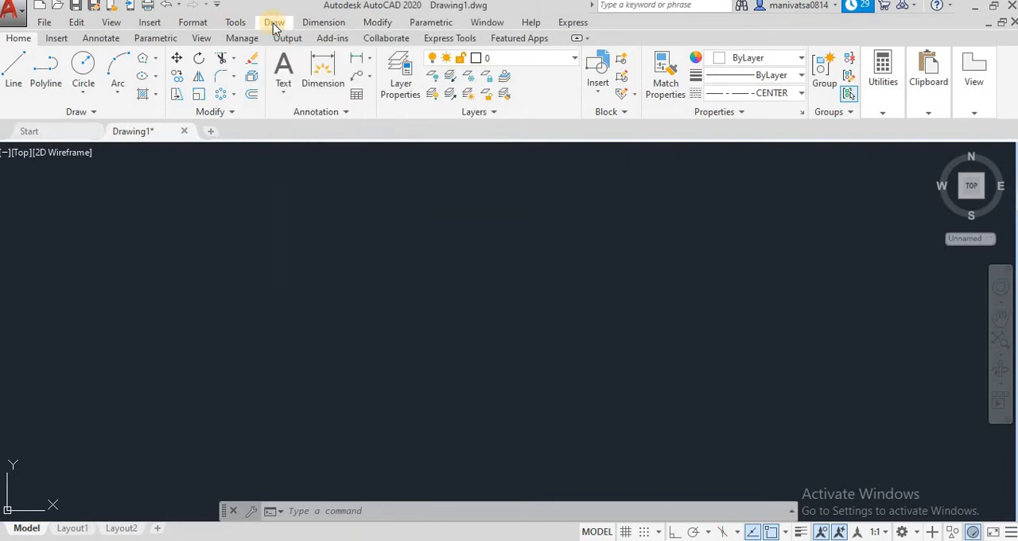
click(273, 24)
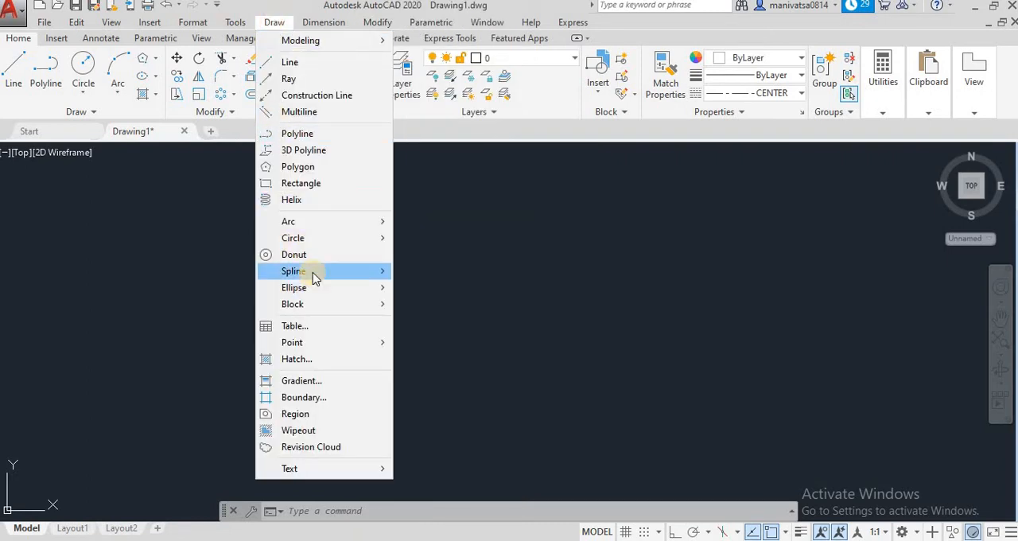
mouse_move(320, 274)
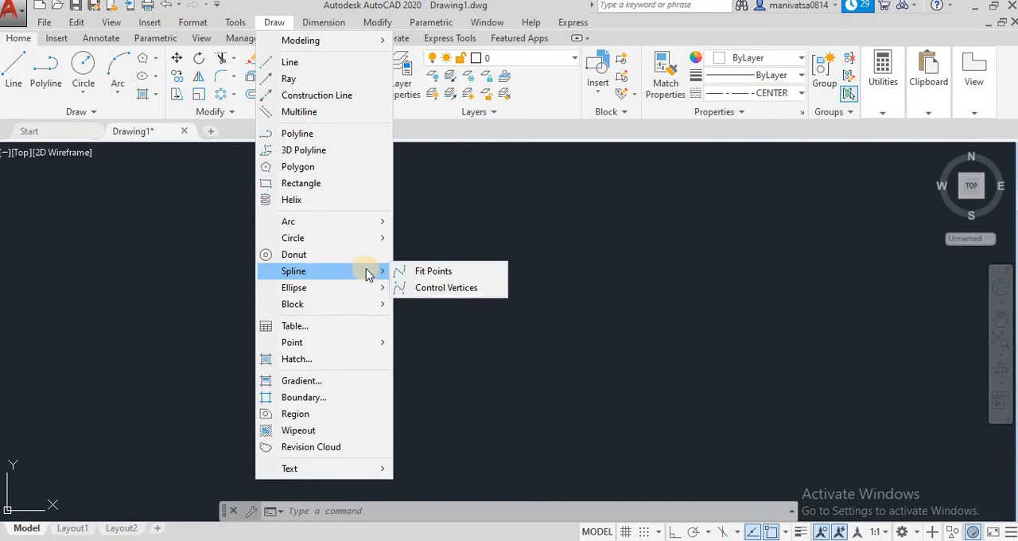
click(426, 274)
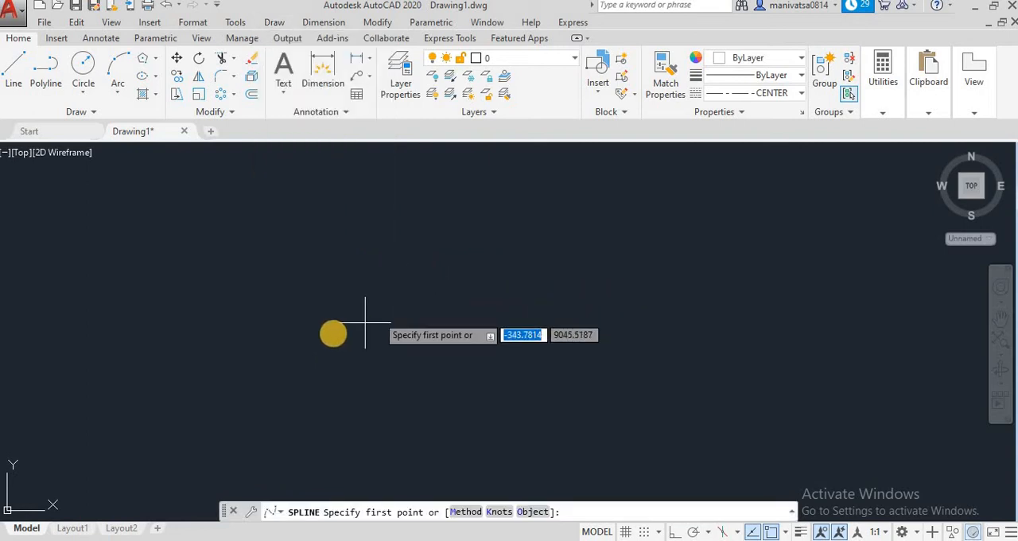
click(111, 327)
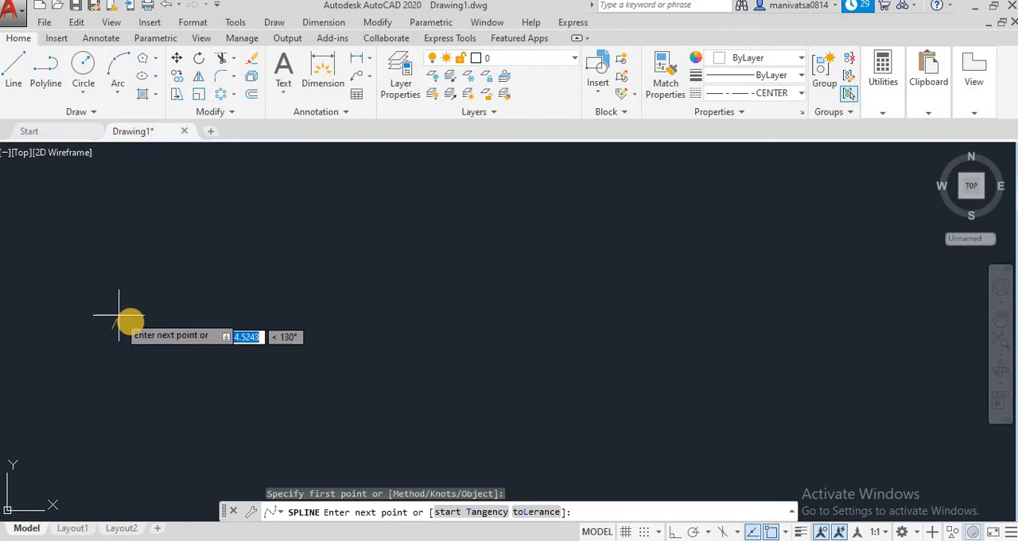
click(218, 267)
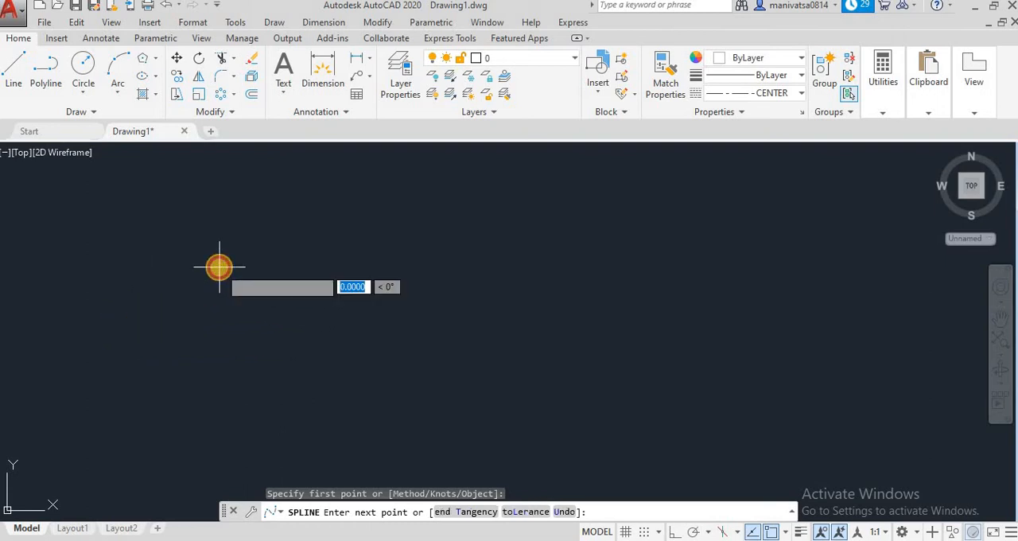
click(299, 344)
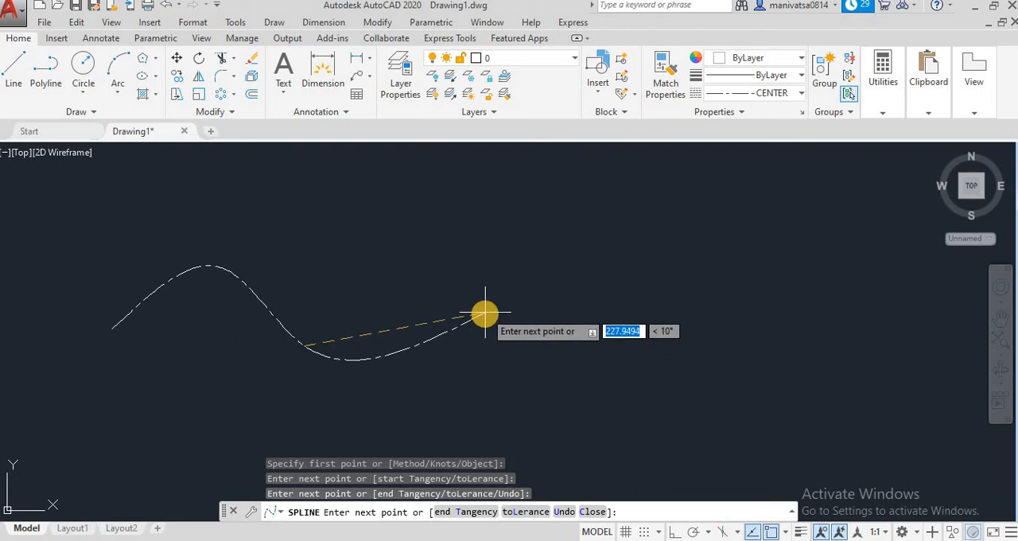
click(445, 274)
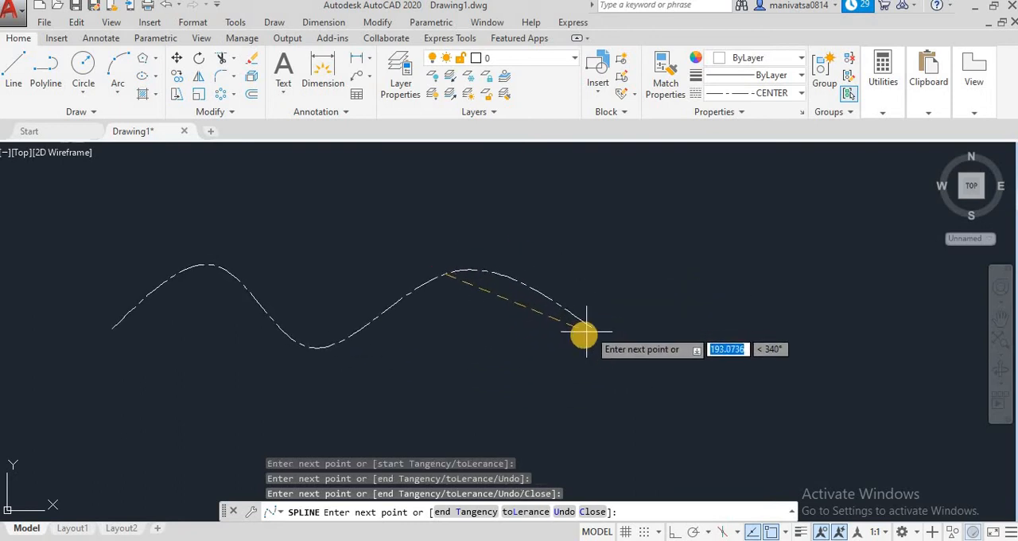
click(581, 341)
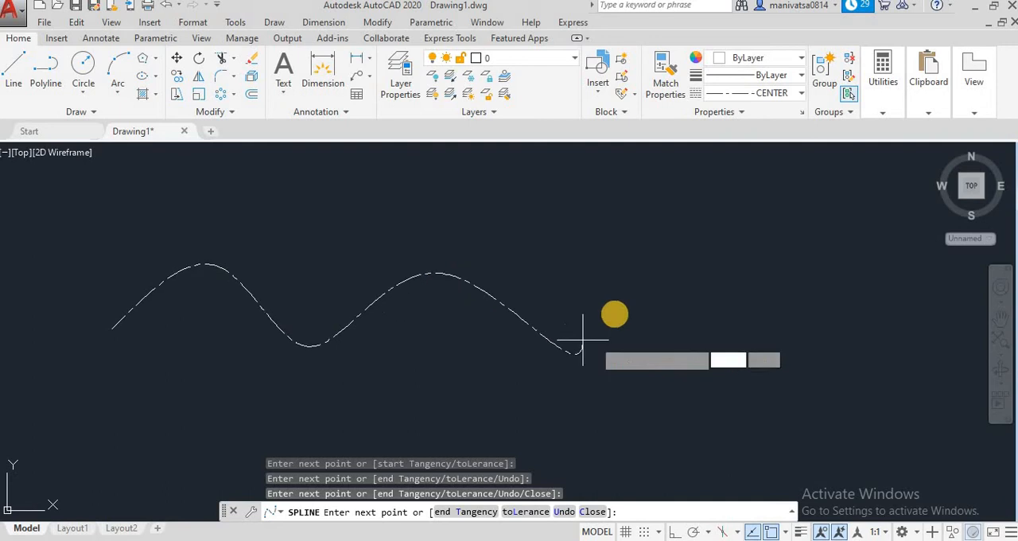
click(666, 252)
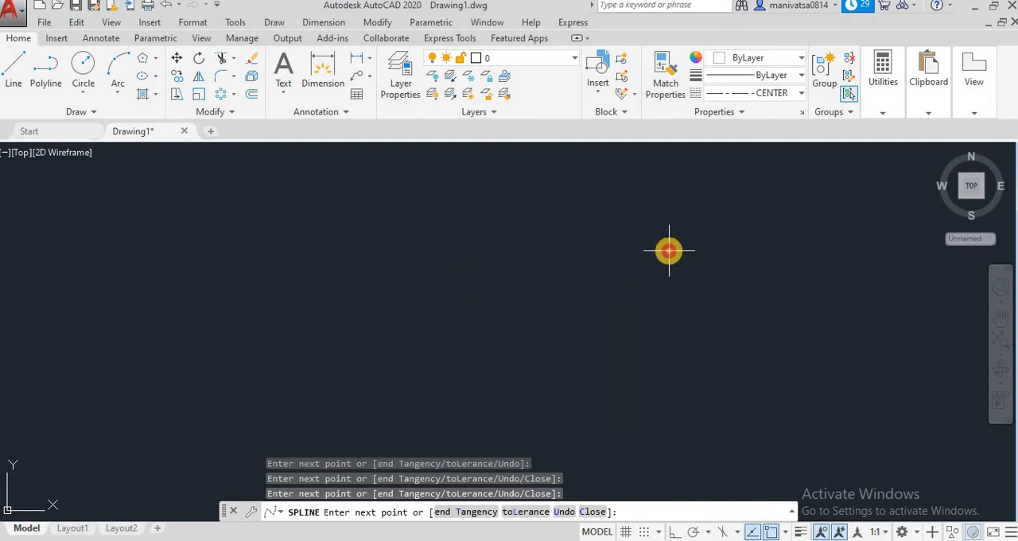
click(764, 320)
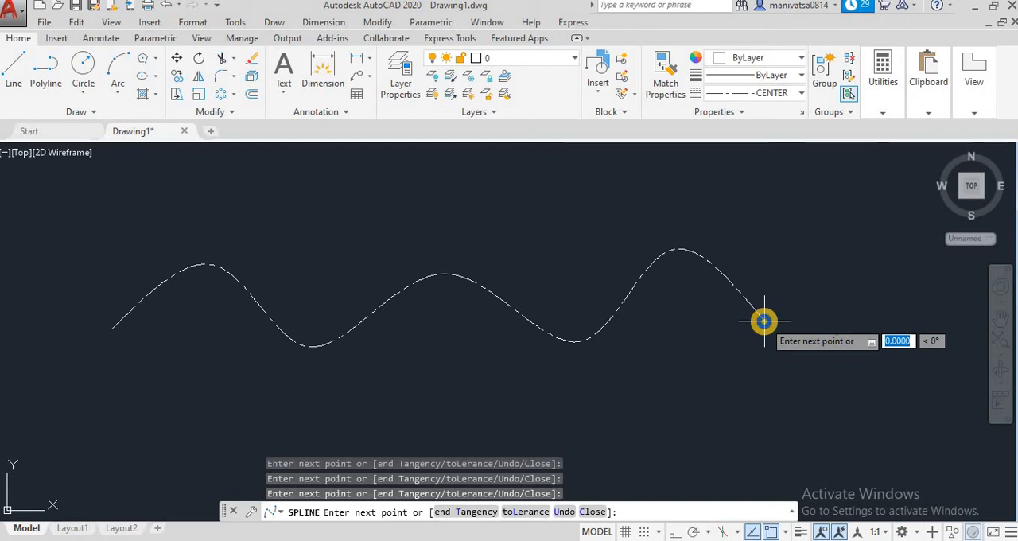
right_click(763, 320)
Set the spline's linetype to ByLayer
click(799, 92)
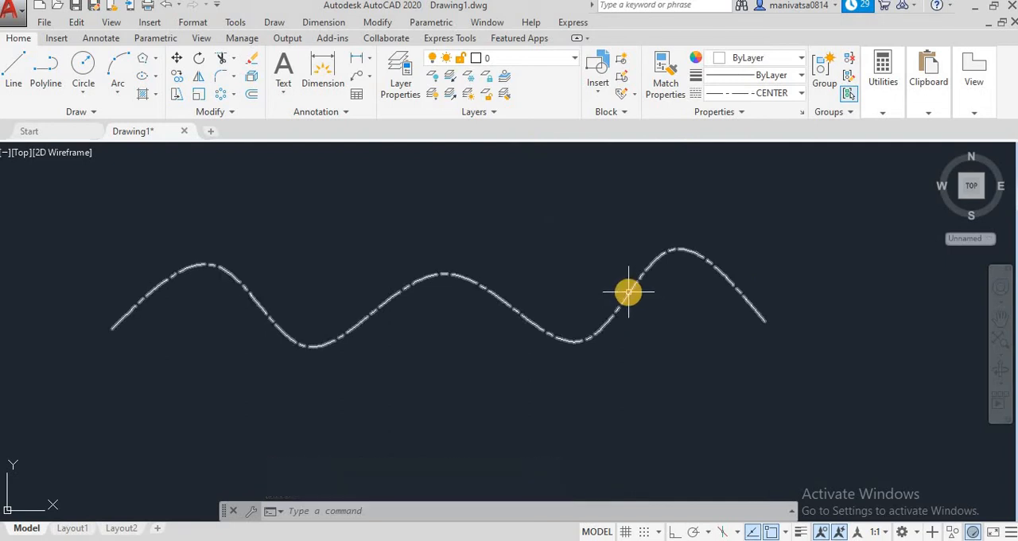
click(629, 293)
click(750, 91)
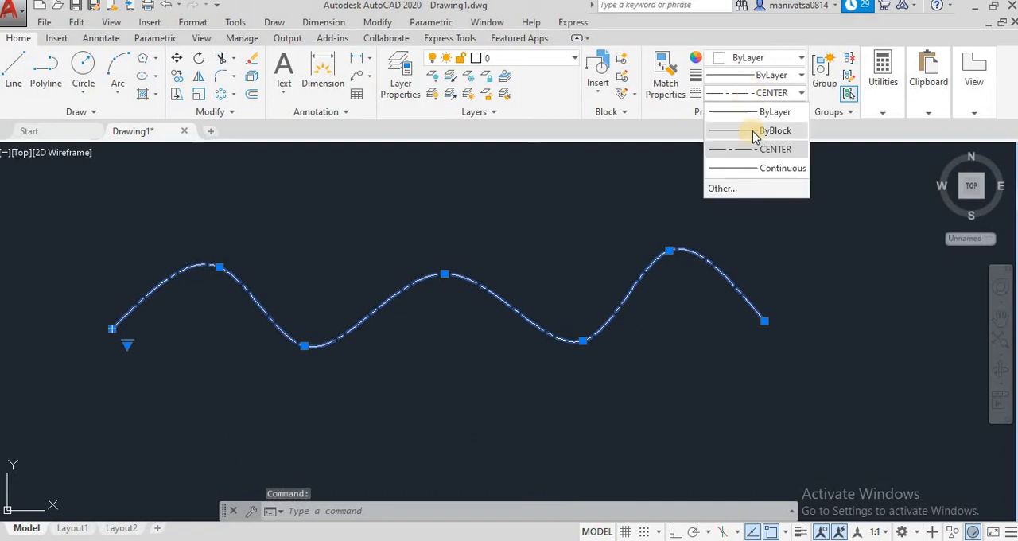
click(754, 114)
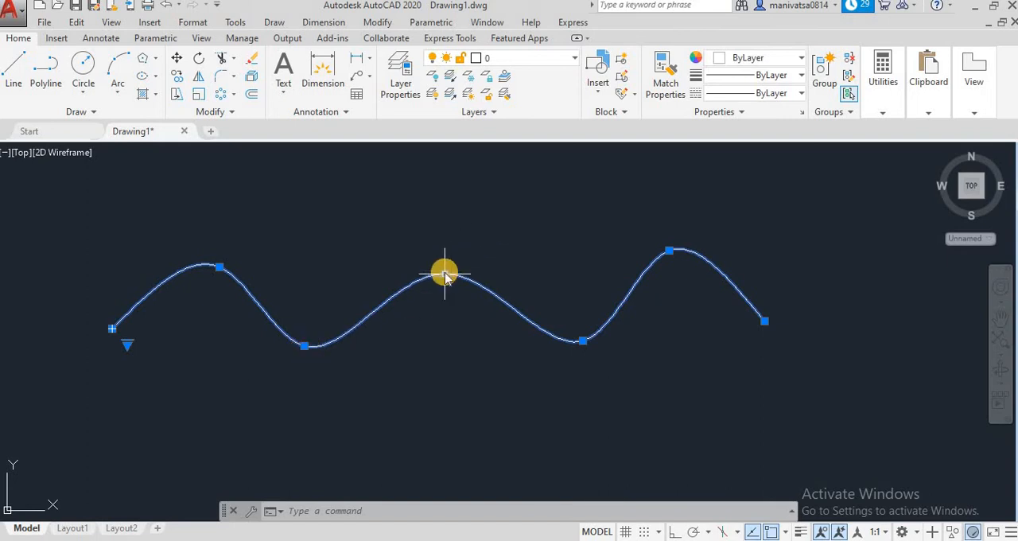
Stretch the spline's five inner fit points, moving the three crests higher and the two valleys lower
click(444, 272)
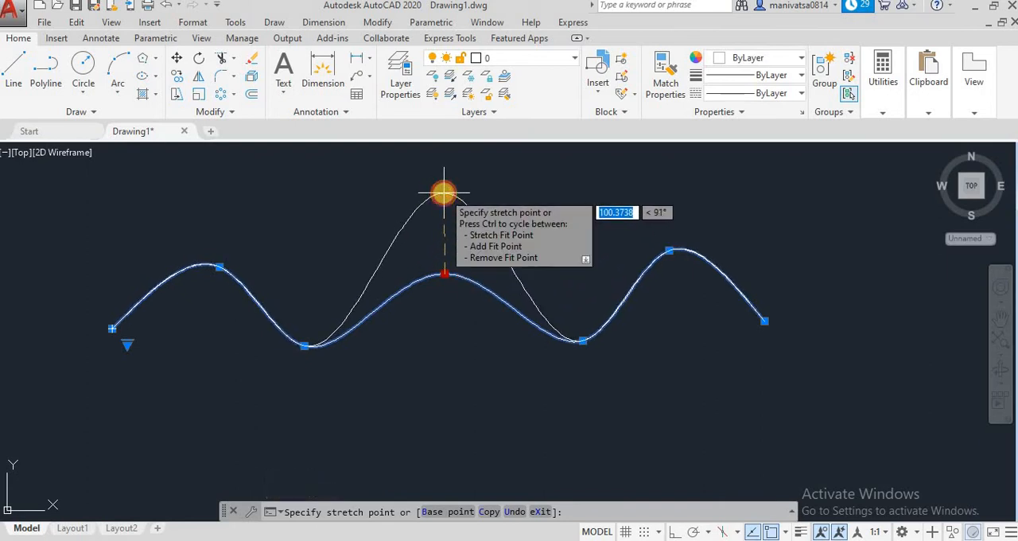
click(442, 192)
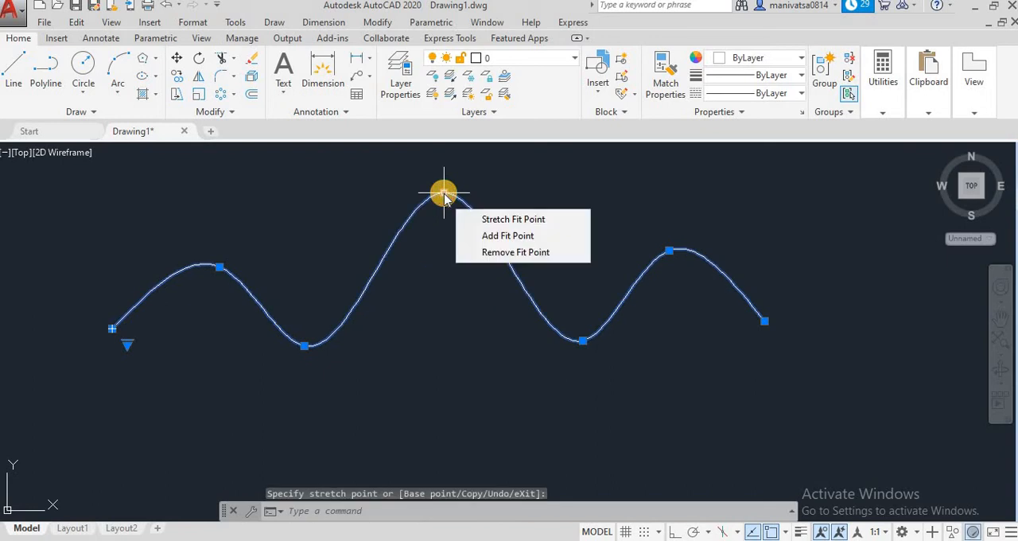
click(583, 340)
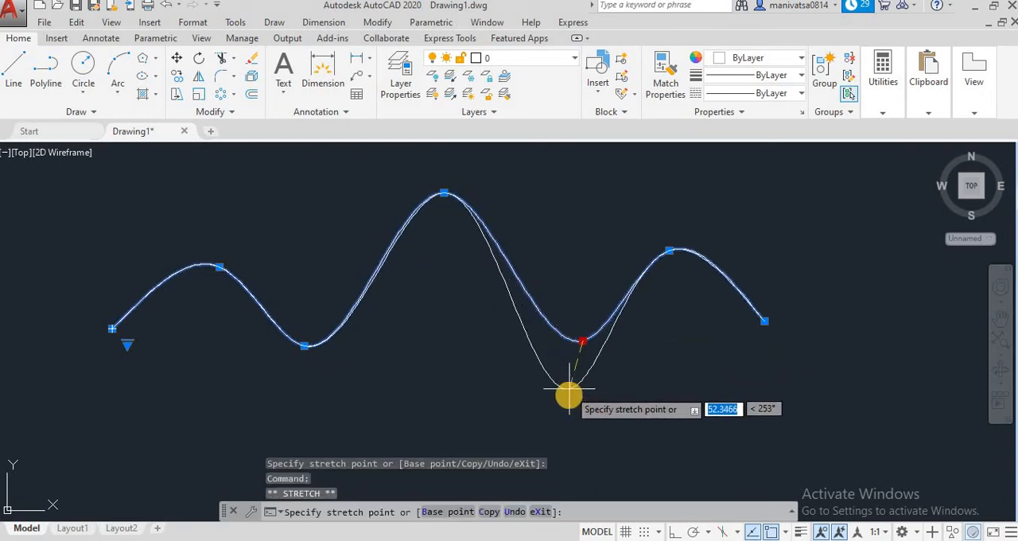
click(578, 405)
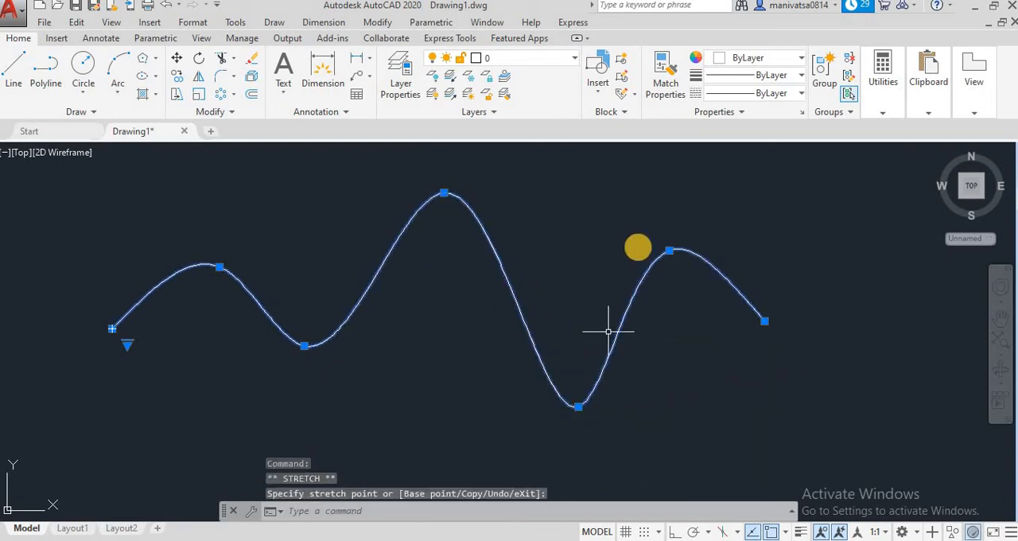
click(667, 250)
click(666, 171)
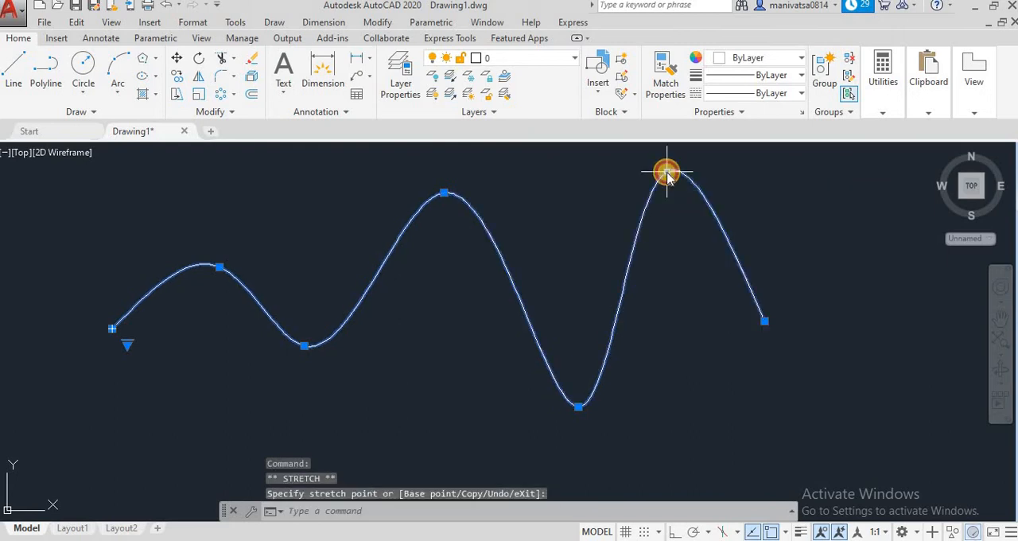
click(305, 346)
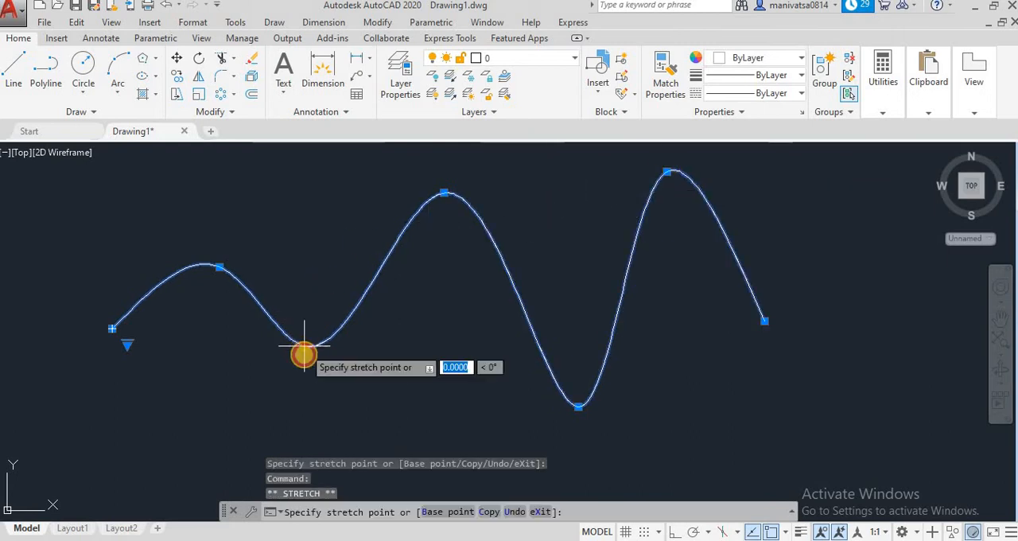
click(306, 420)
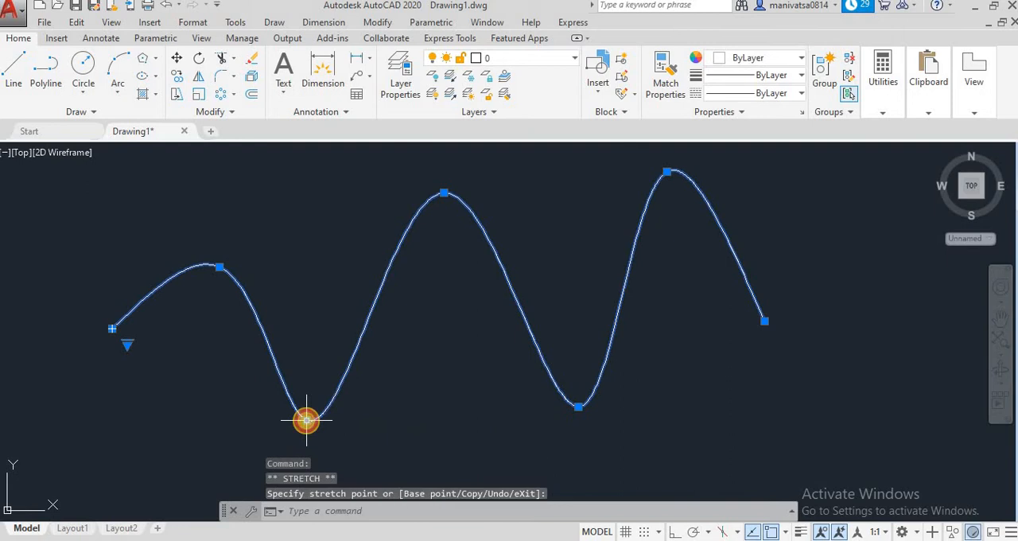
click(217, 267)
click(214, 189)
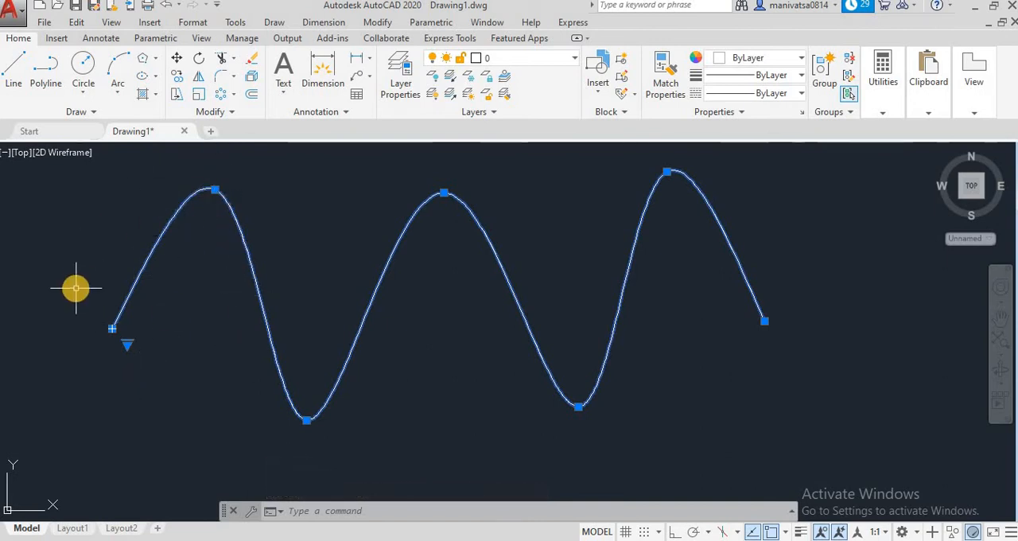
Draw a small circle beside the spline's left end and set its linetype to ByLayer
click(83, 64)
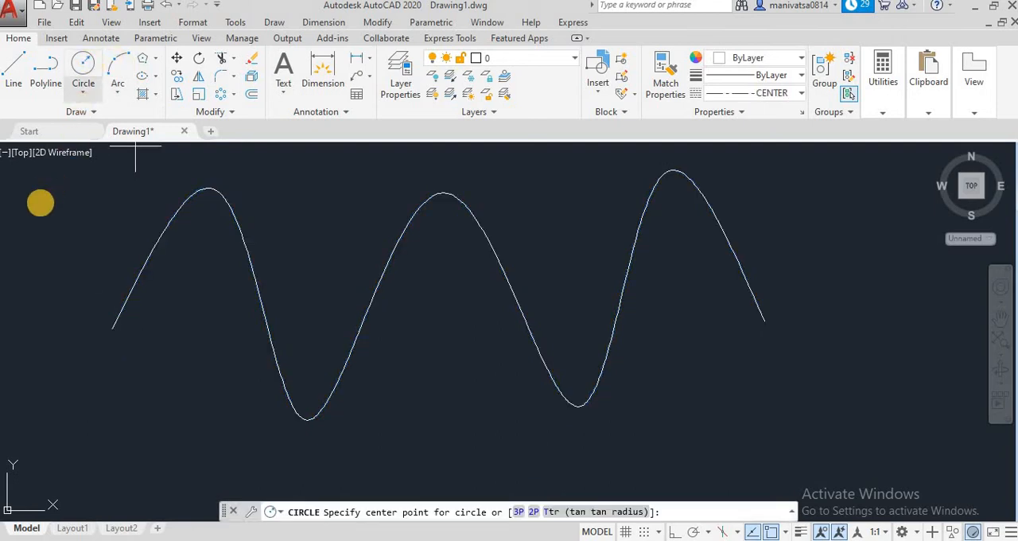
click(49, 224)
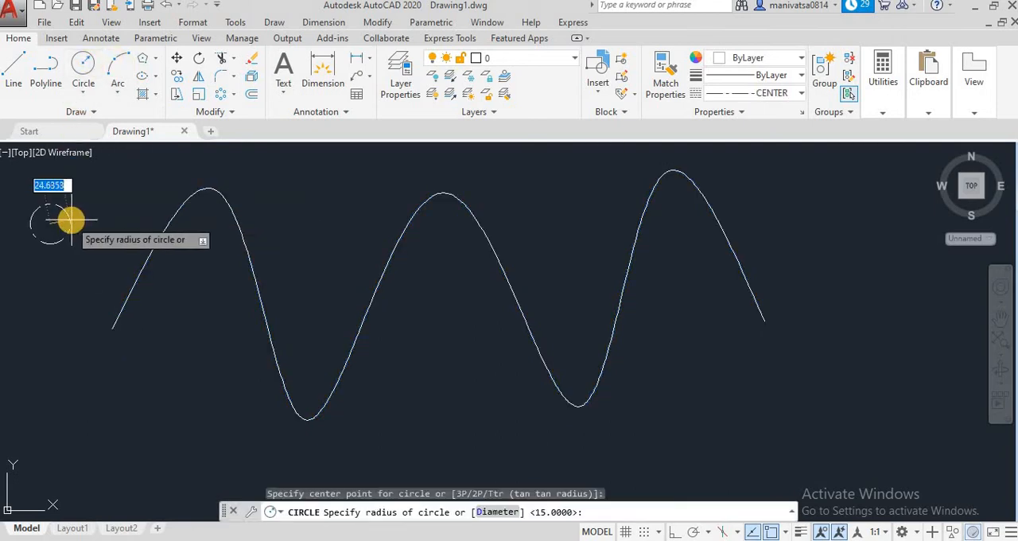
click(77, 220)
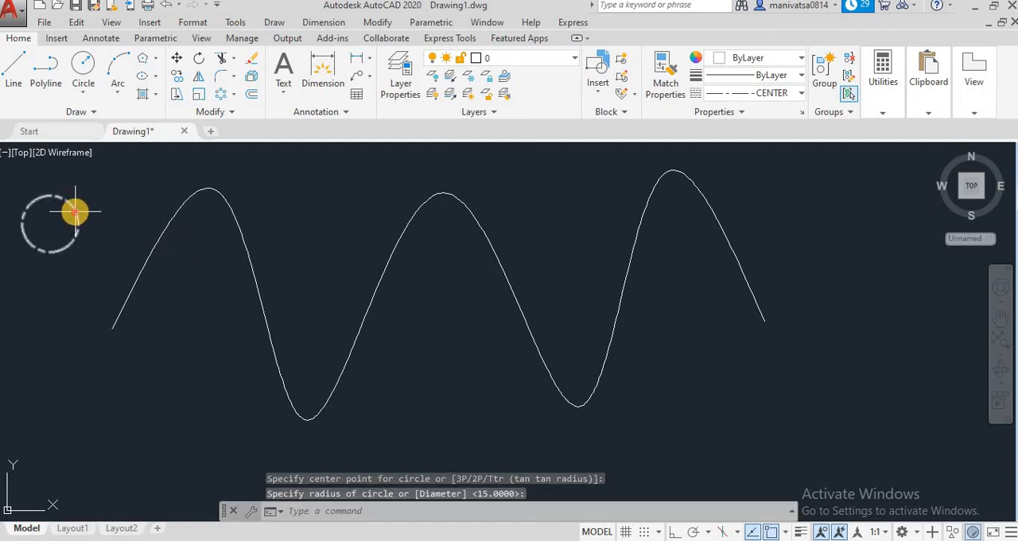
click(73, 214)
click(739, 97)
click(743, 111)
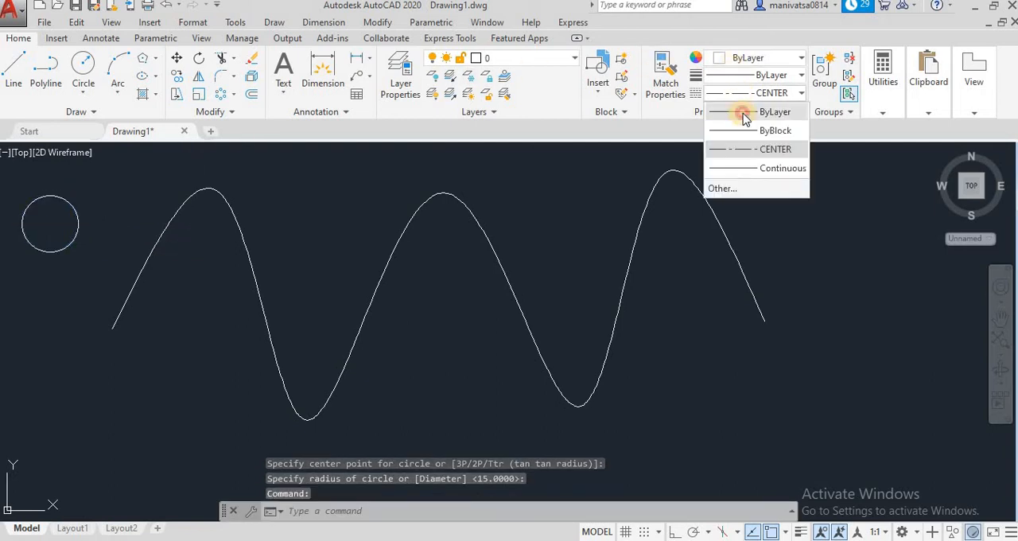
Try to change the linetype for new objects by selecting ByLayer in the Linetype Manager
click(756, 93)
click(747, 188)
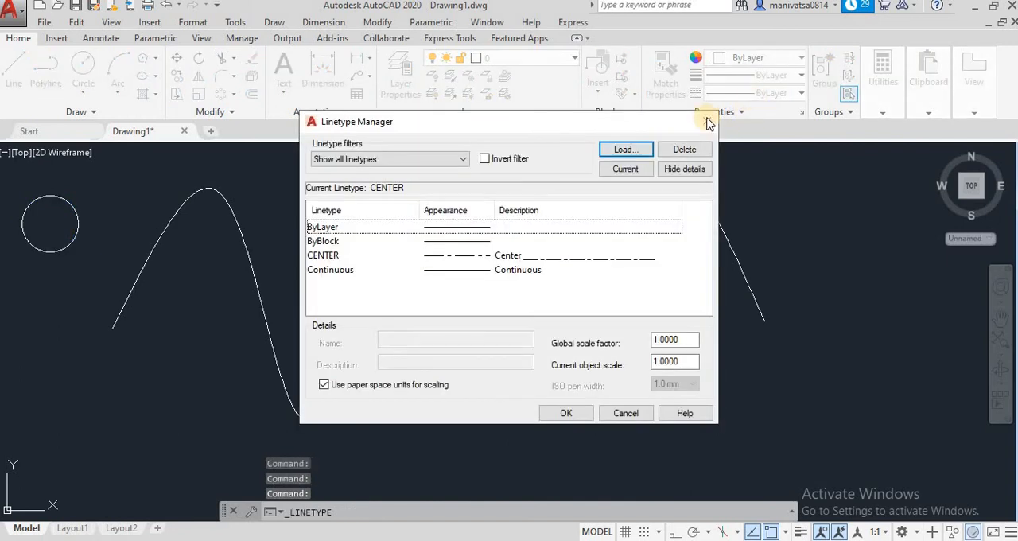
click(482, 227)
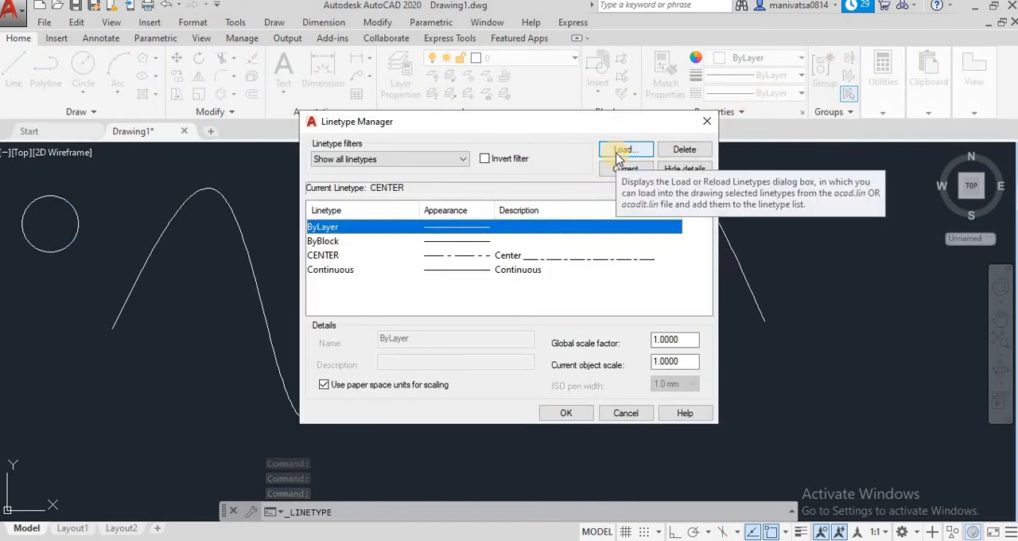
click(566, 412)
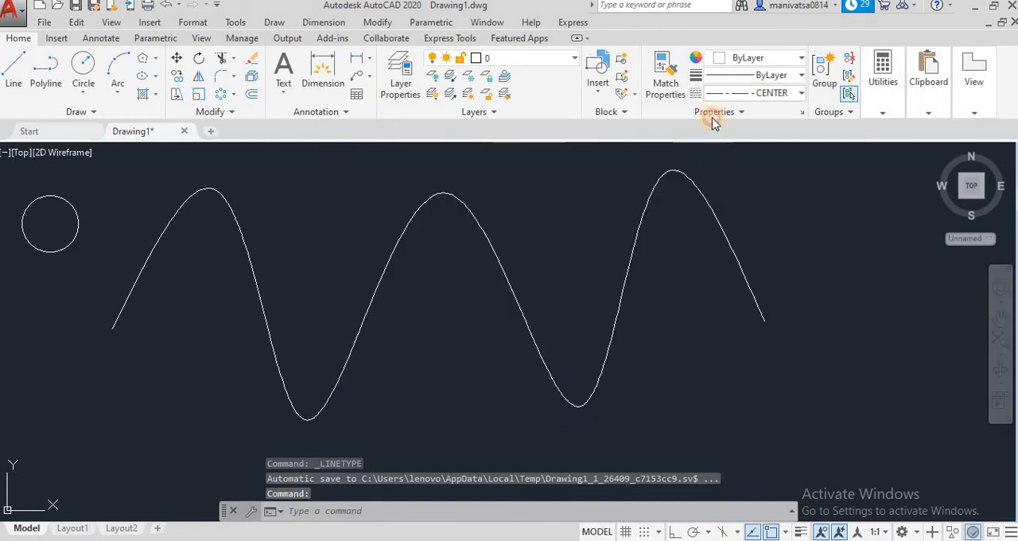
Make ByLayer the current linetype in the Linetype Manager
click(739, 93)
click(724, 187)
click(445, 227)
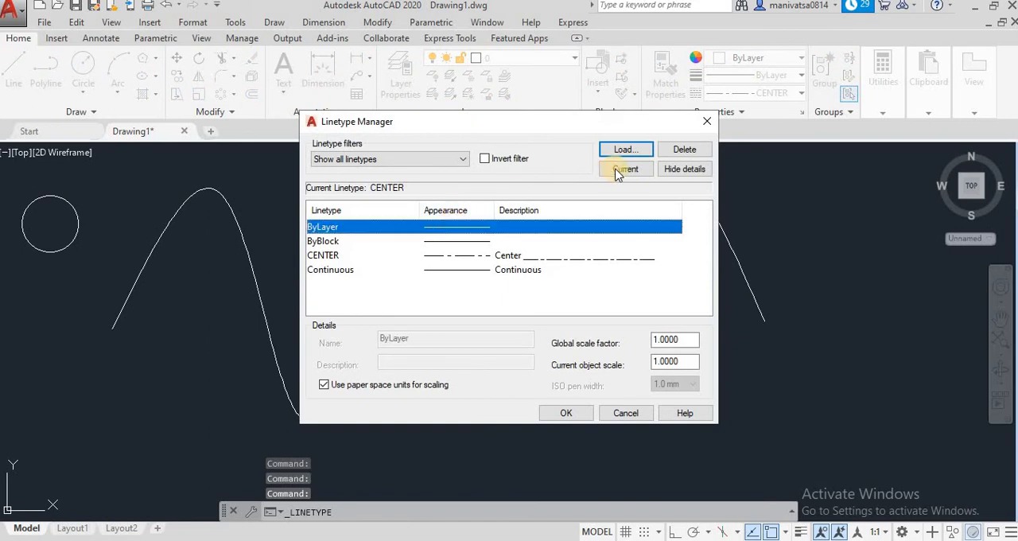
click(620, 169)
click(570, 412)
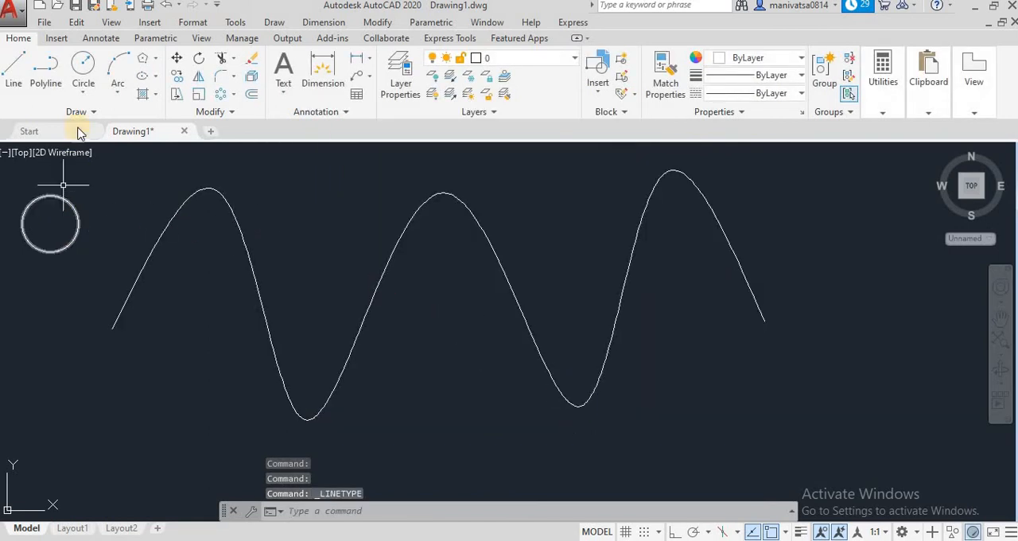
Draw a six-sided polygon inscribed in the small circle, centred on the circle's center with a radius of about 34.7
click(153, 58)
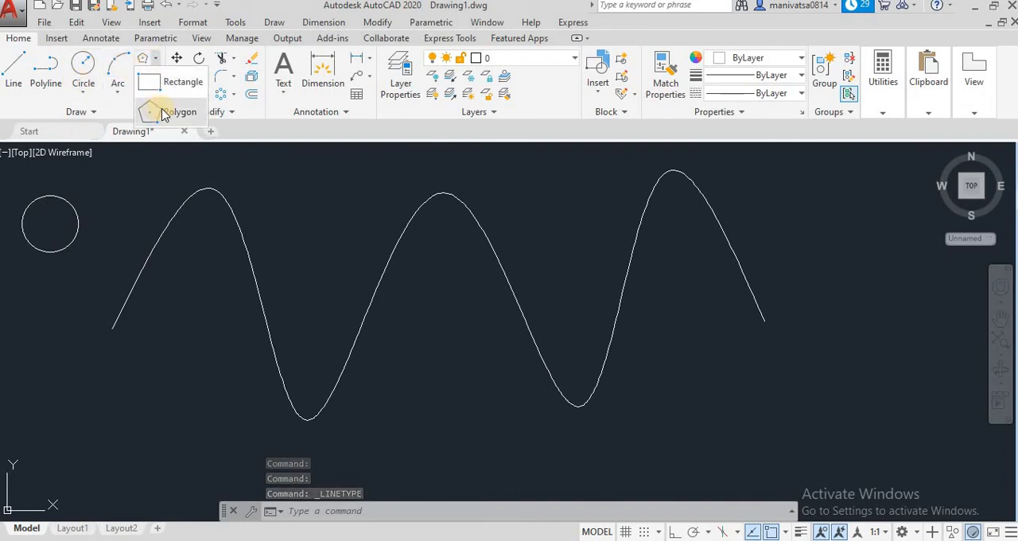
click(155, 111)
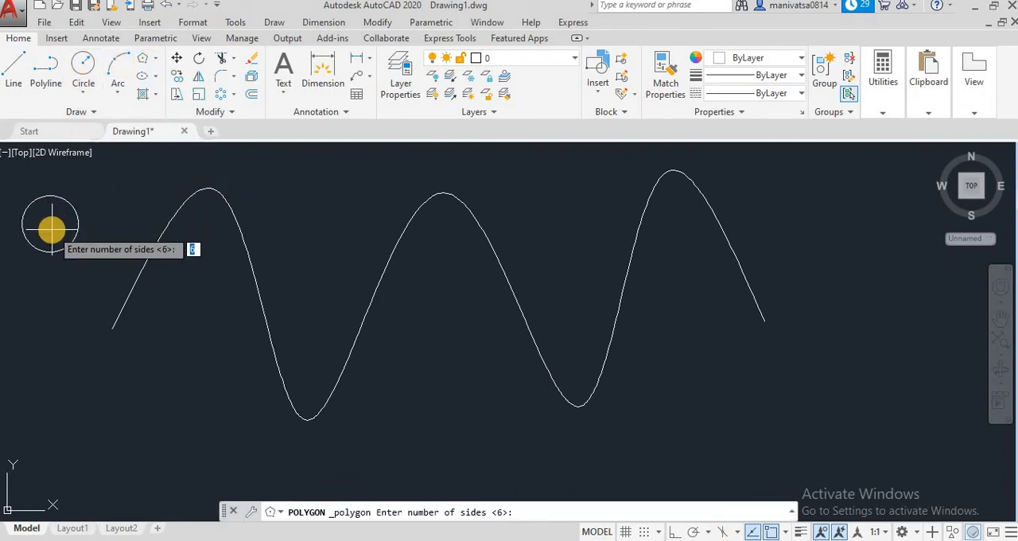
key(Return)
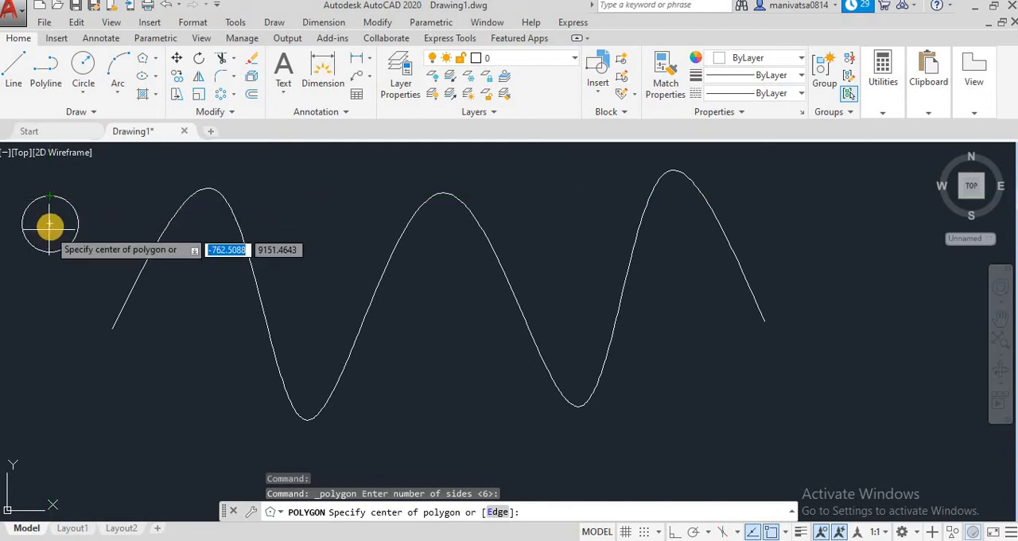
click(50, 228)
key(Down)
key(Up)
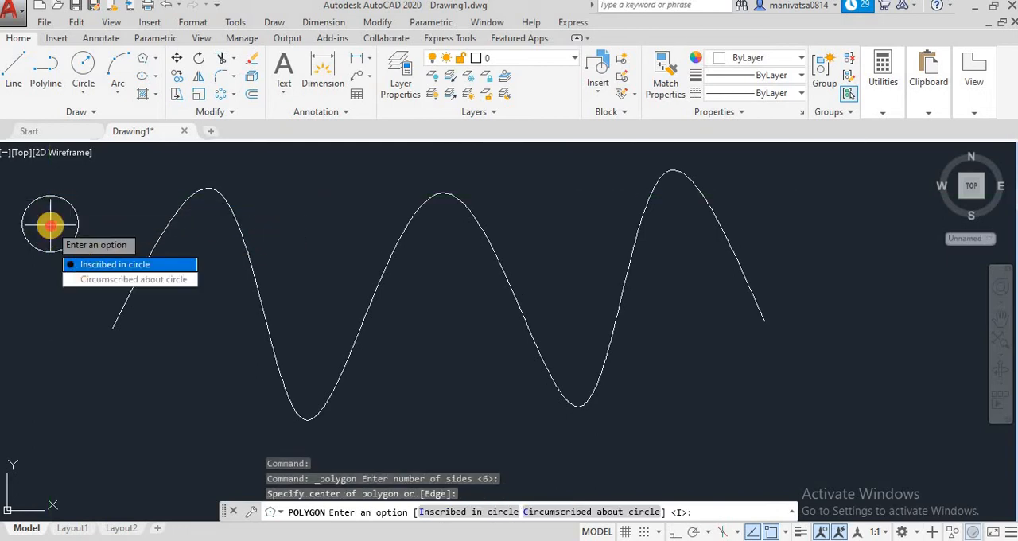
key(Return)
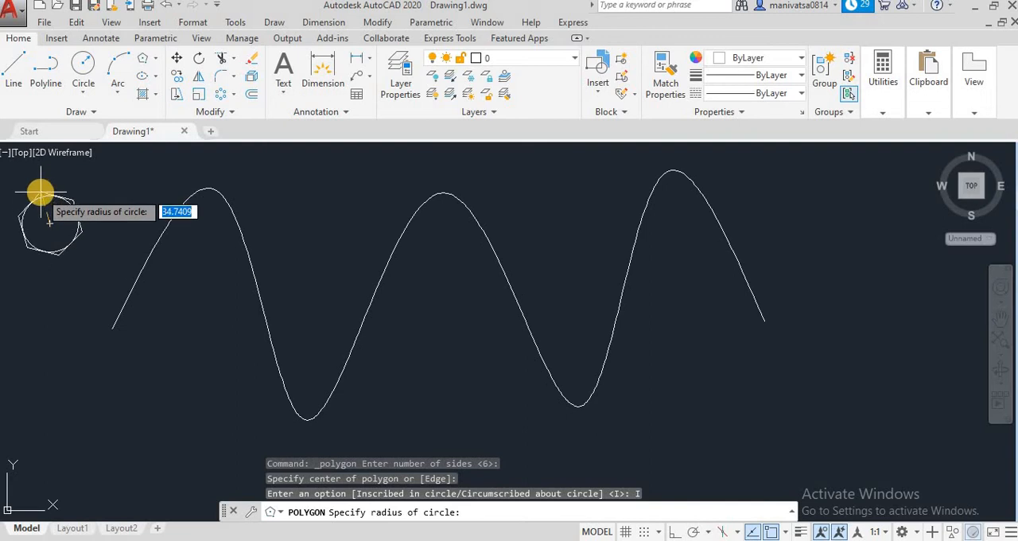
click(40, 192)
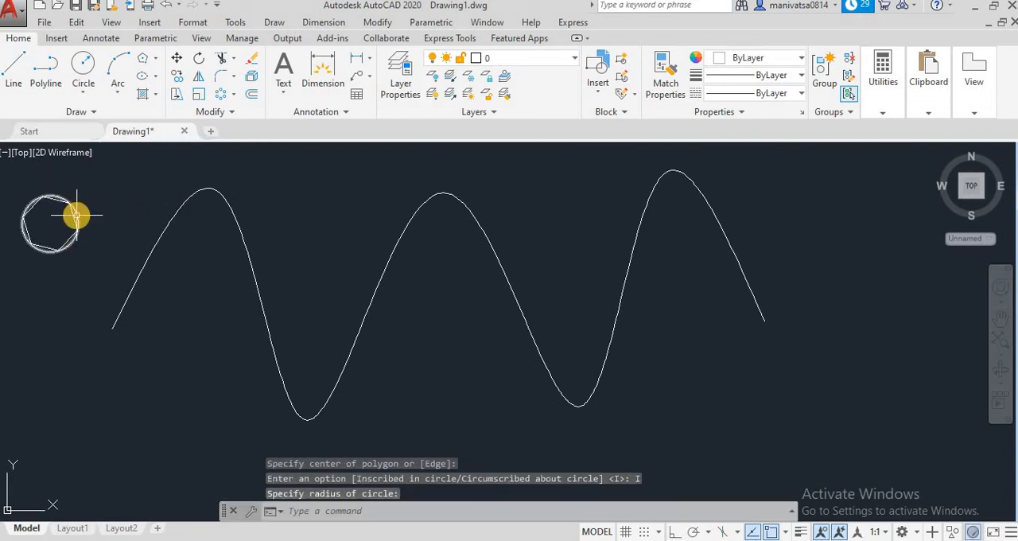
Delete the circle around the hexagon and draw a smaller circle inside it, centred on the same point
click(75, 209)
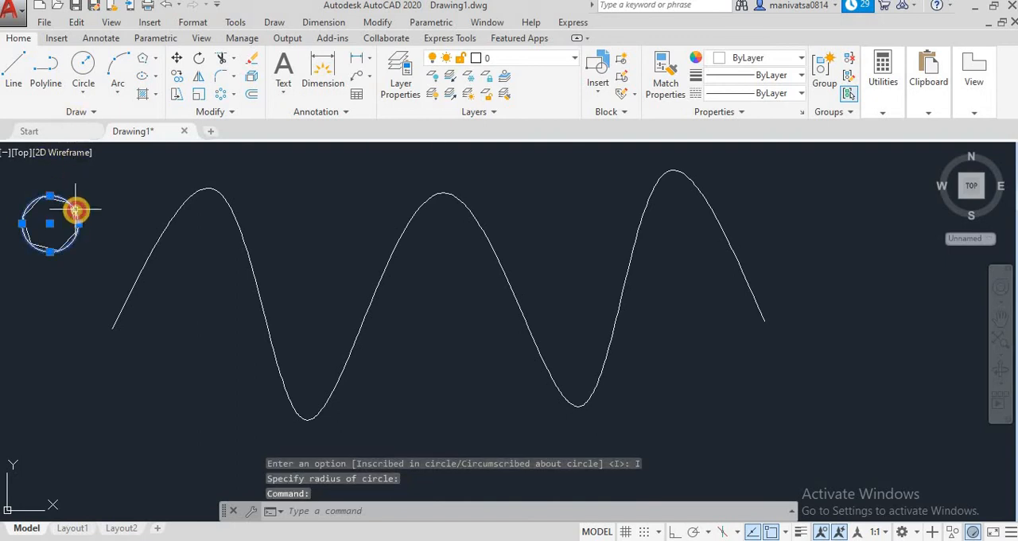
key(Delete)
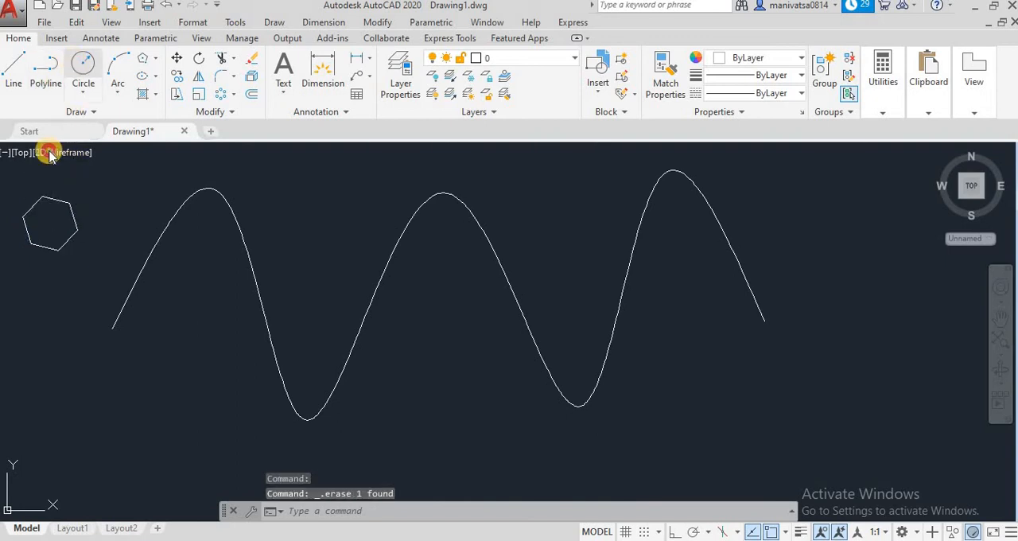
click(49, 224)
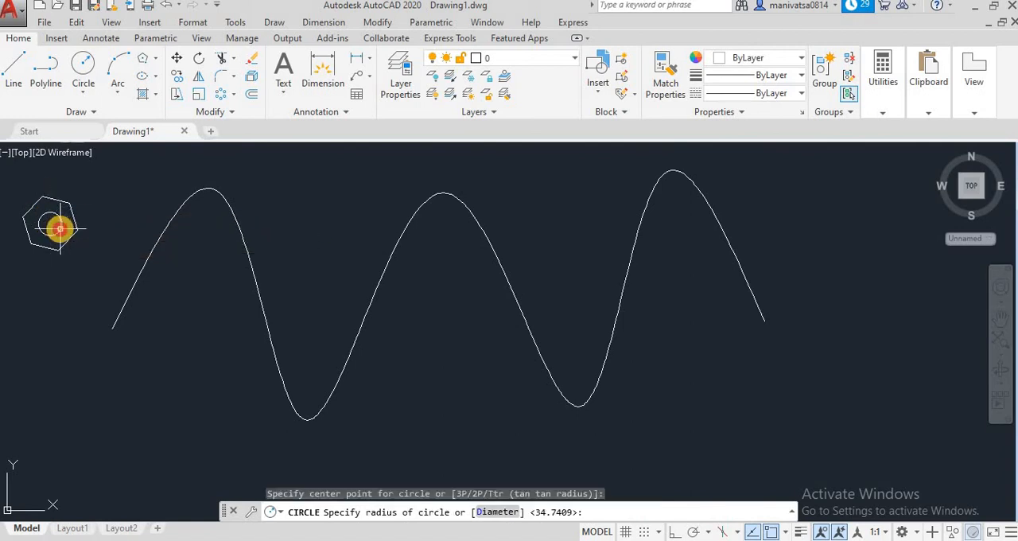
click(60, 228)
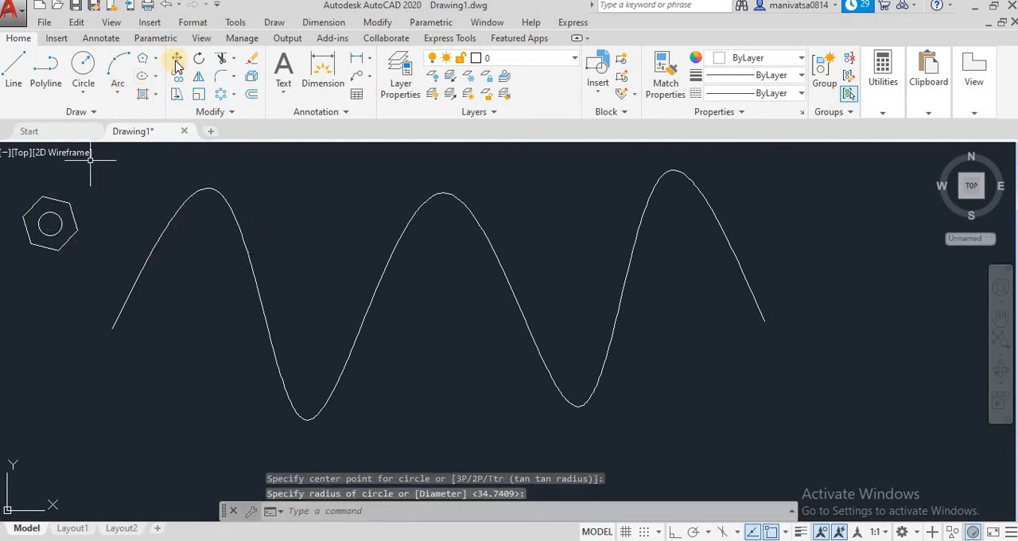
Move the hexagon and inner circle together from their common center to the spline's left endpoint
key(m)
key(Return)
click(90, 274)
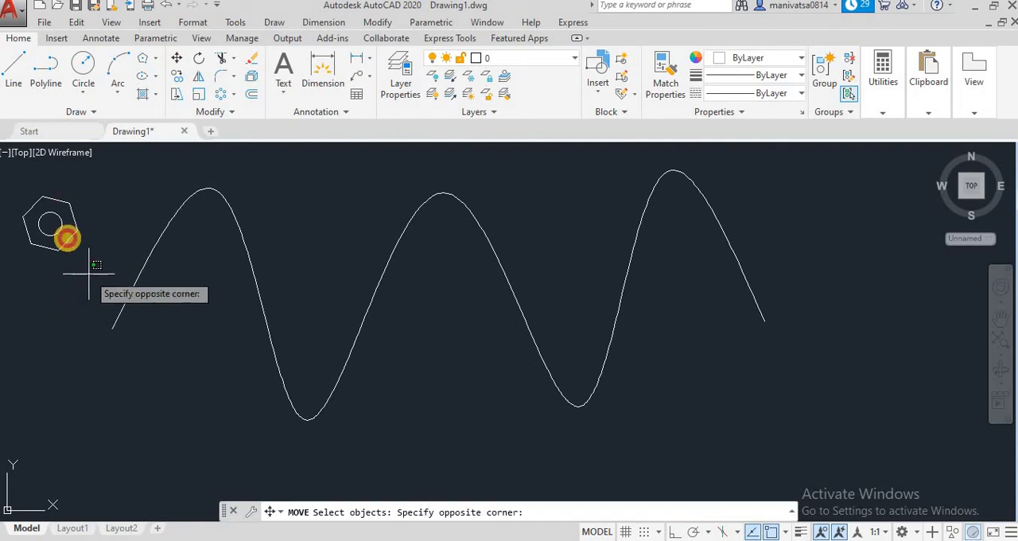
click(12, 185)
key(Return)
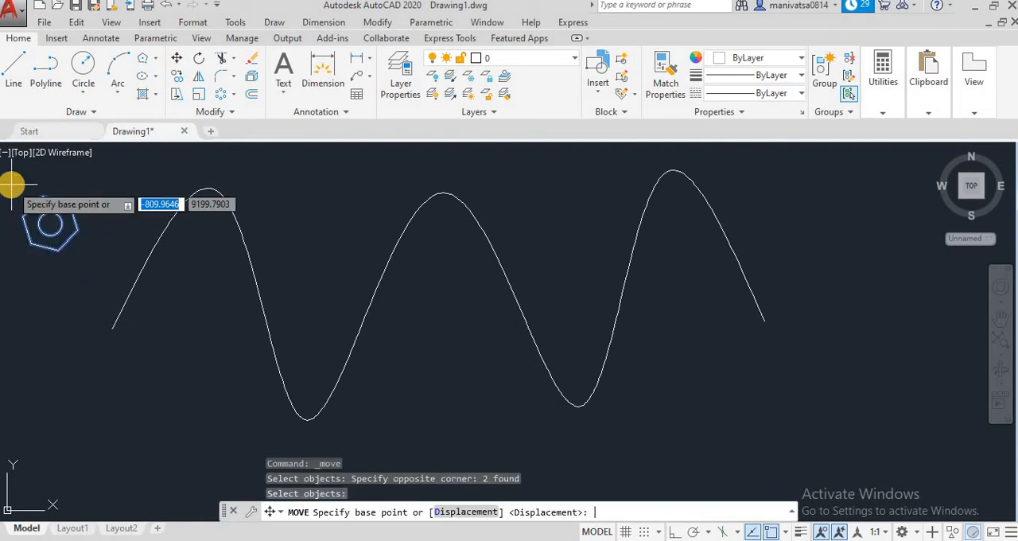
click(49, 224)
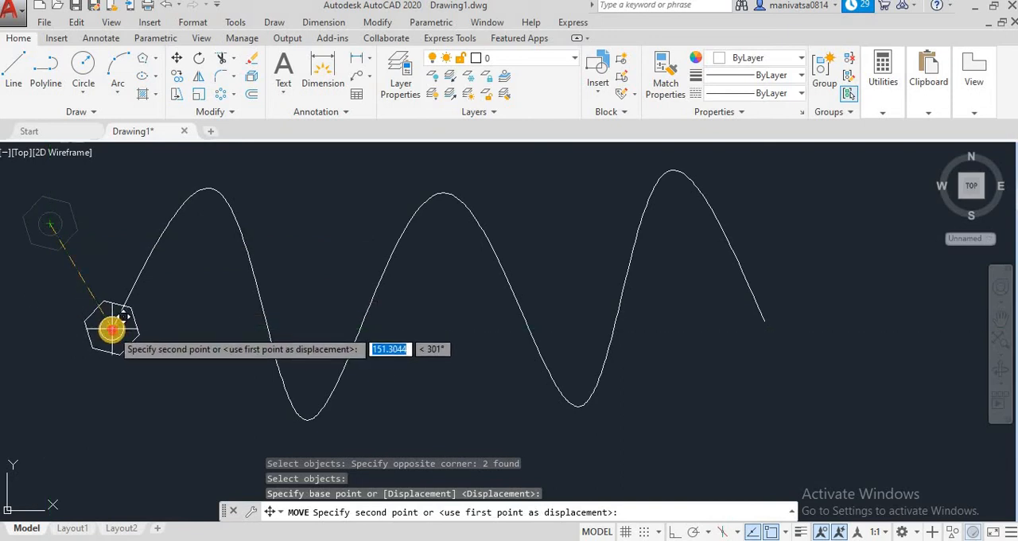
click(111, 329)
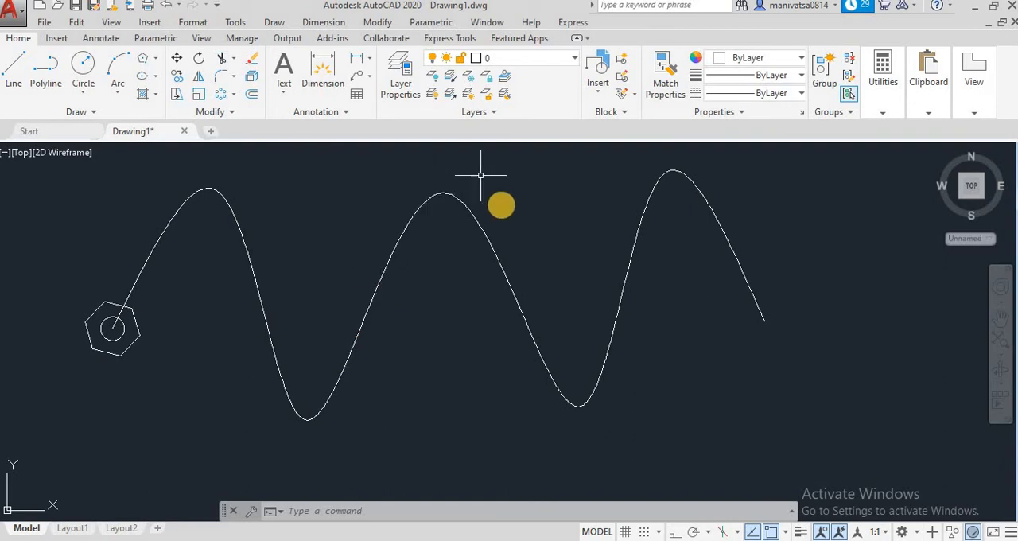
click(229, 94)
click(234, 150)
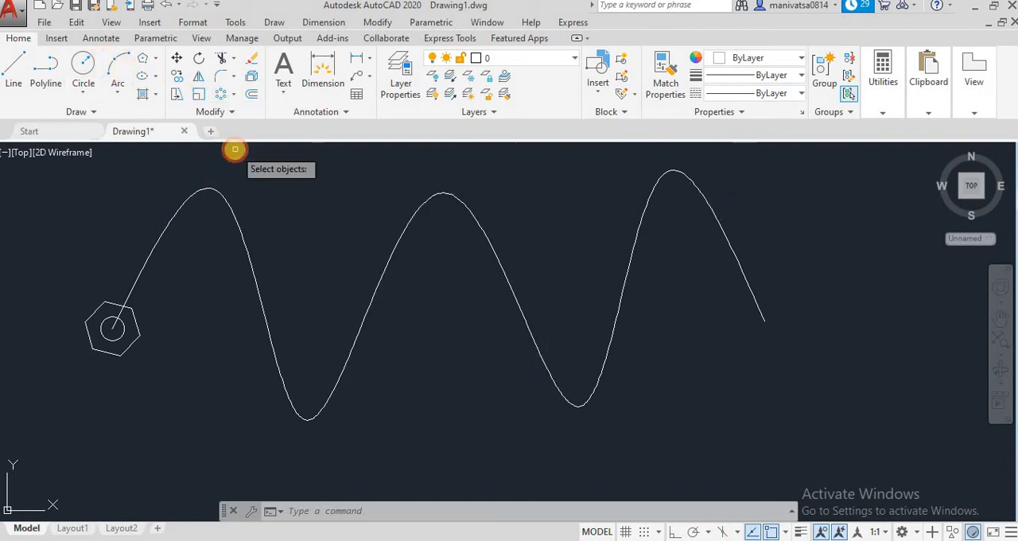
click(134, 357)
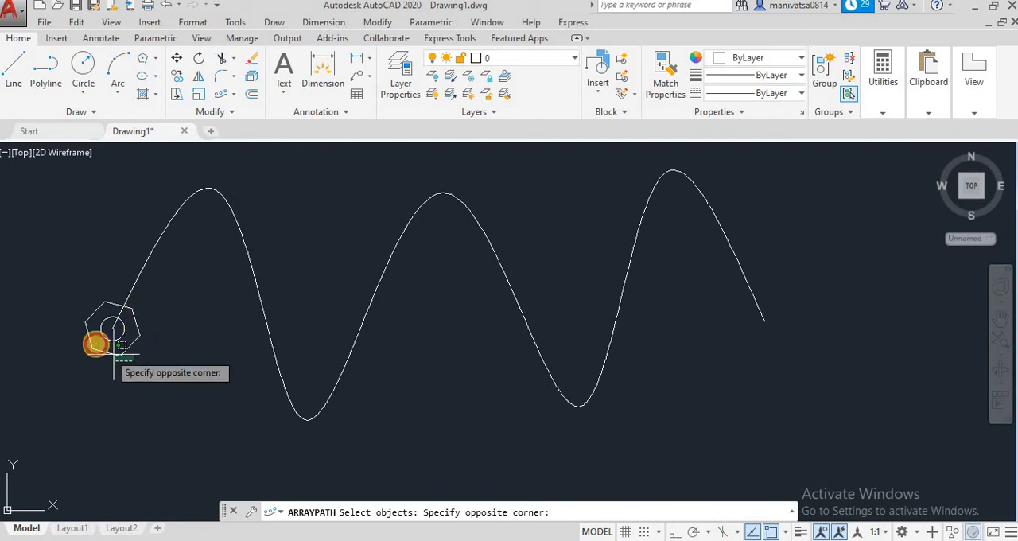
click(96, 333)
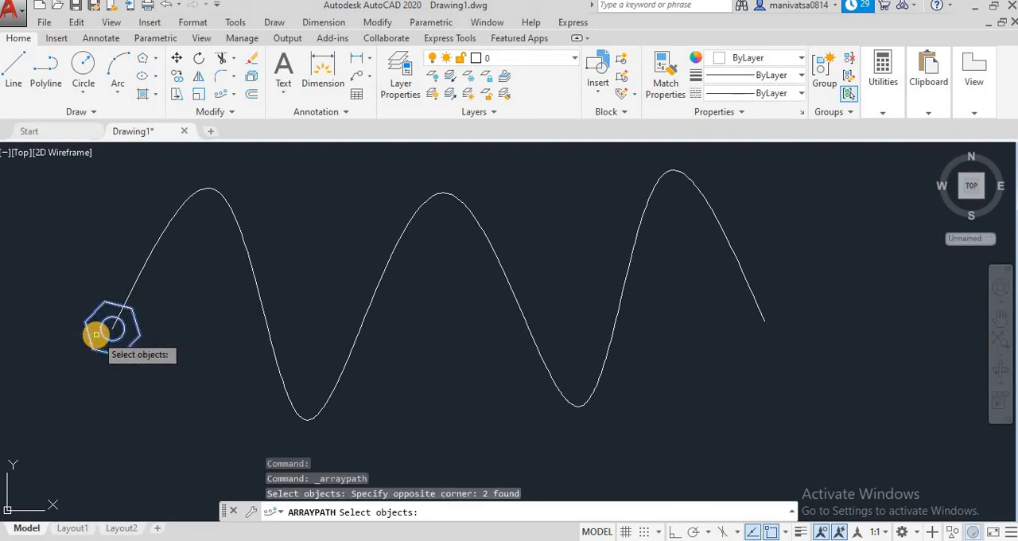
key(Return)
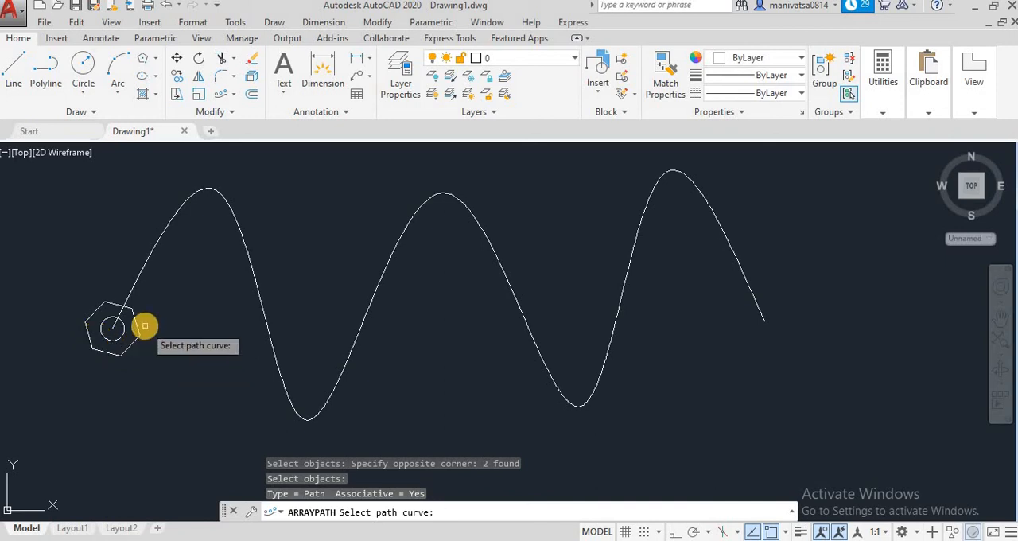
key(Escape)
key(Escape)
key(Escape)
key(Escape)
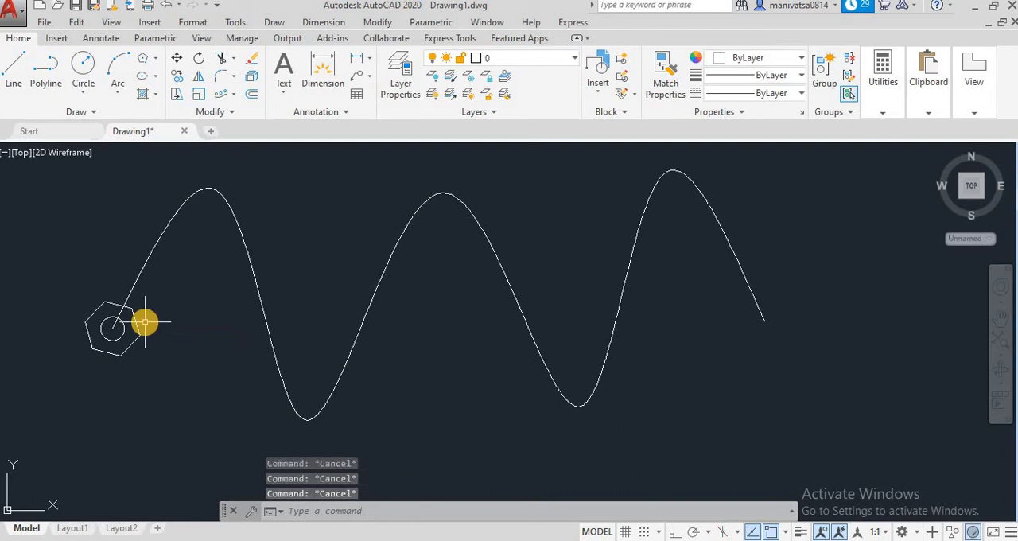
Create a path array of the hexagon and inner circle using the spline as the path curve
click(222, 94)
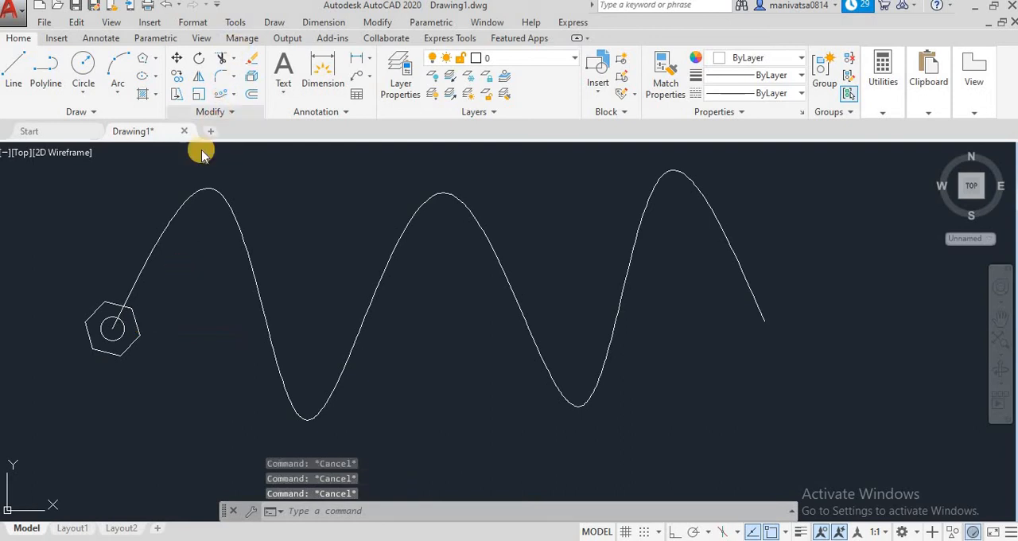
click(134, 372)
click(108, 333)
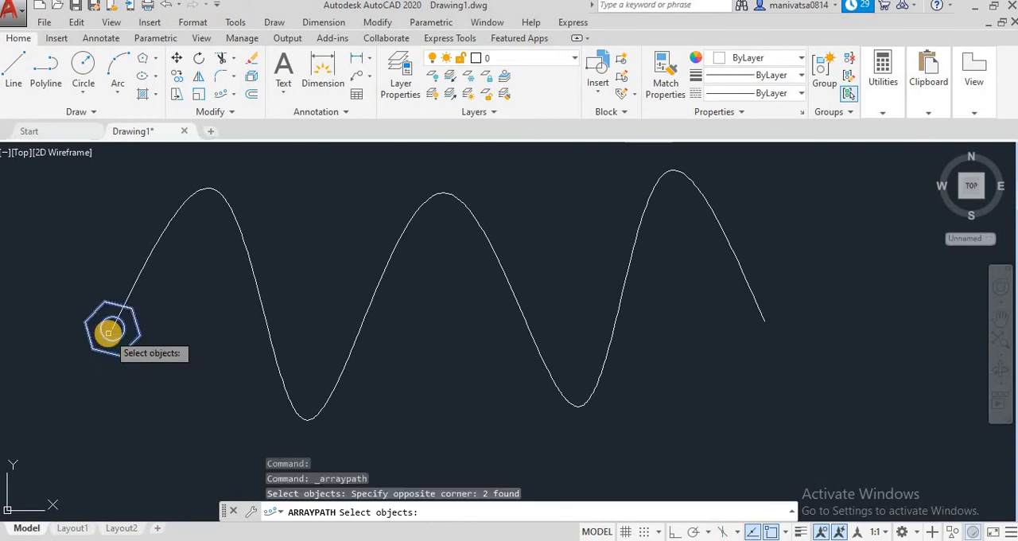
key(Return)
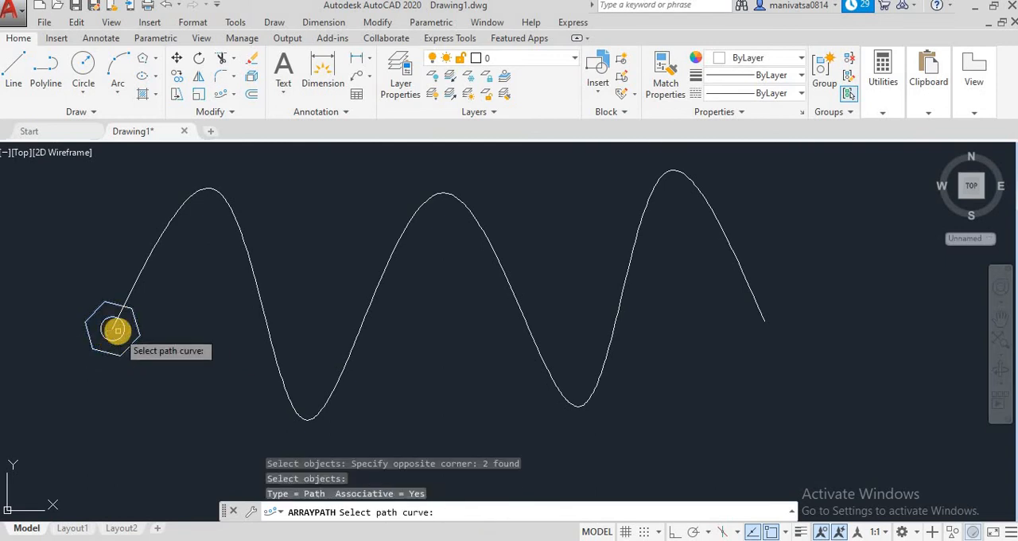
click(133, 283)
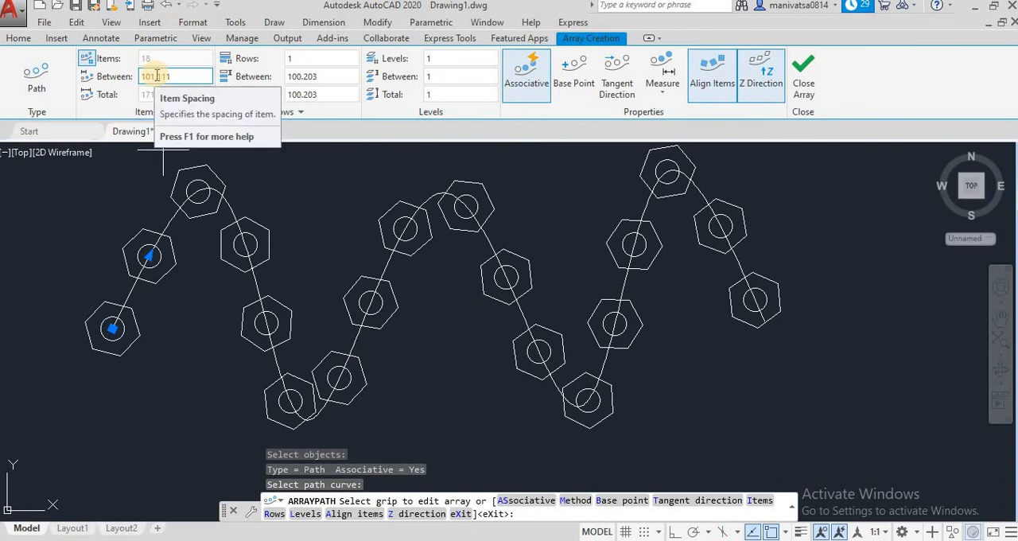
Set the spacing between the path array's items to 150
drag(171, 76, 142, 74)
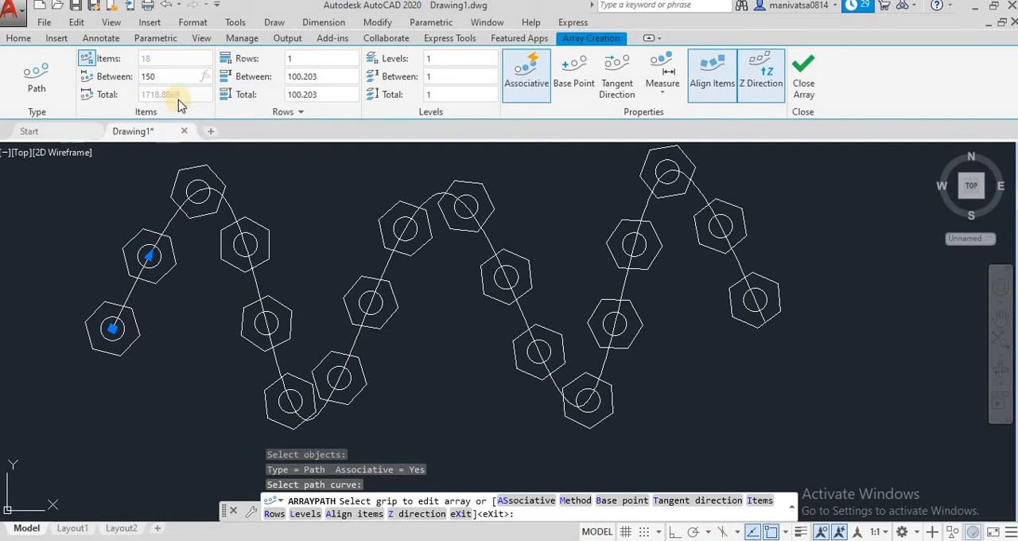
click(318, 76)
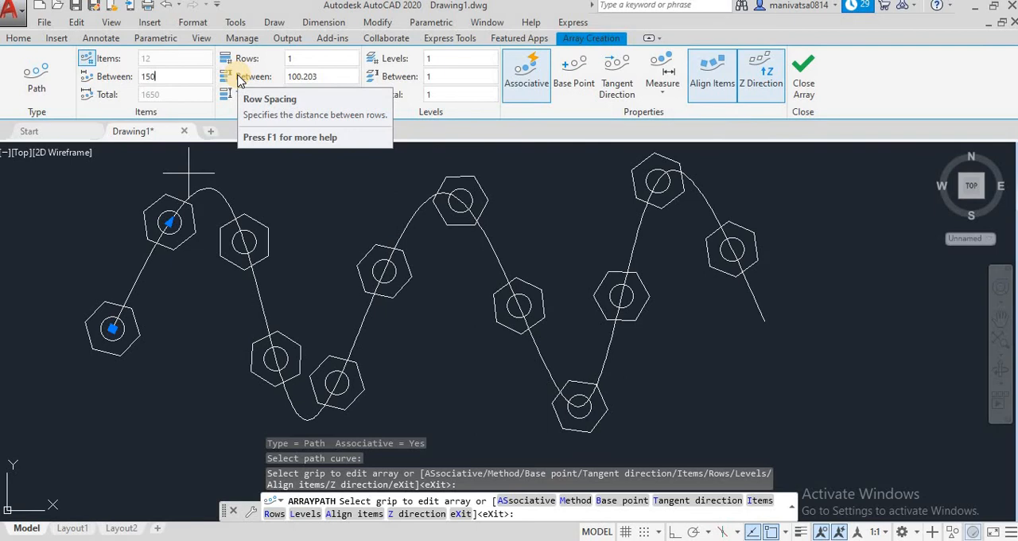
Try 3 rows in the path array and return the row count to 1
click(296, 56)
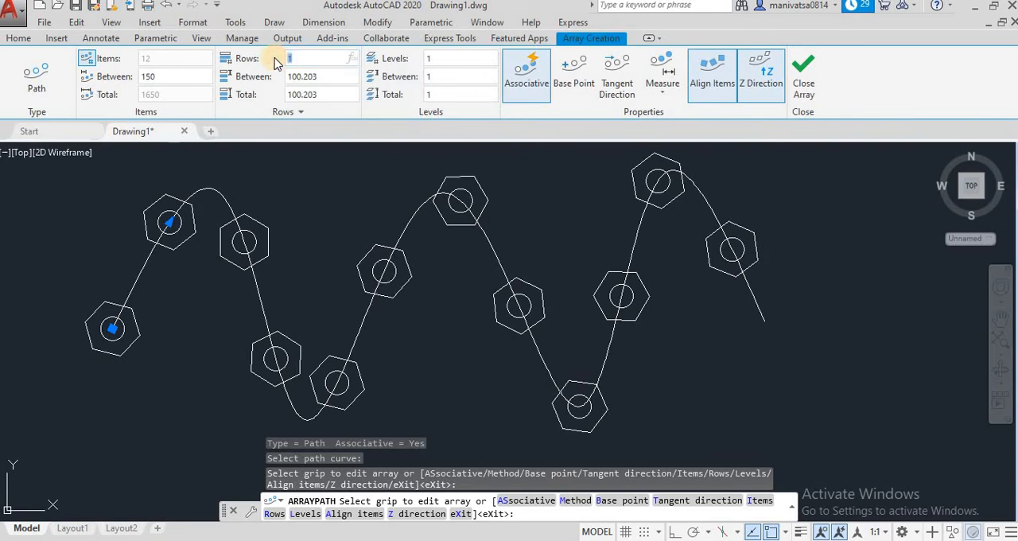
click(303, 77)
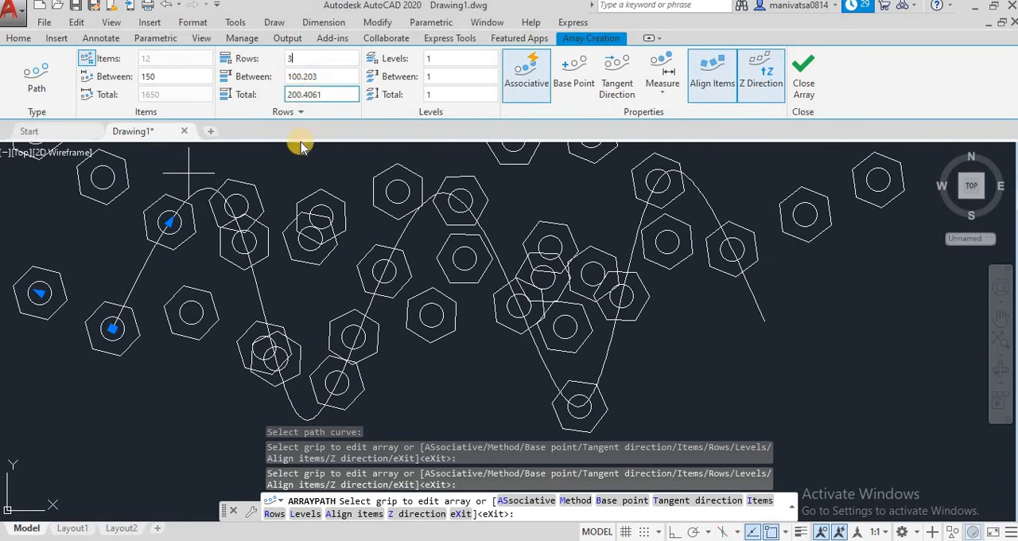
scroll(238, 262, down, 2)
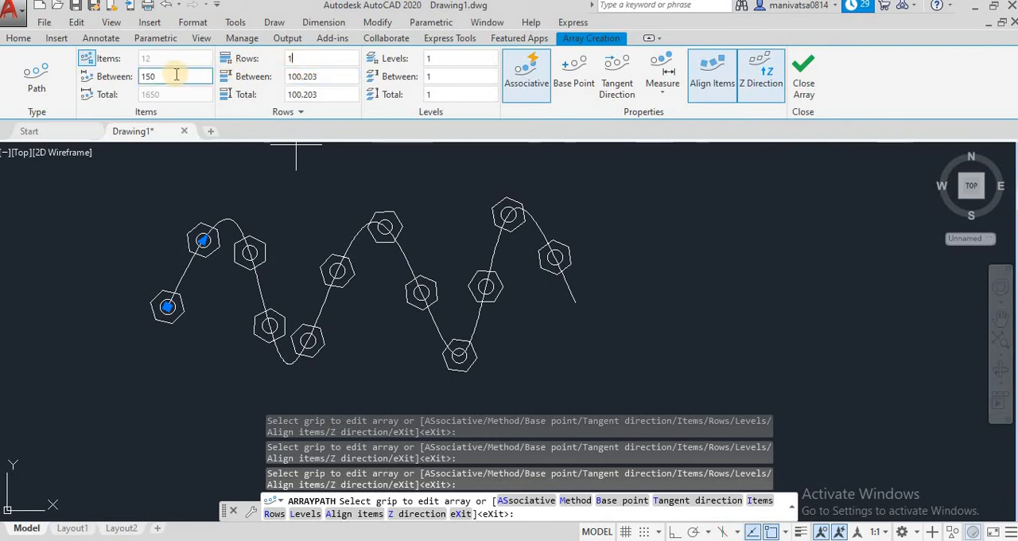
Set the spacing between the path array's items to 80 and finish the array
click(143, 77)
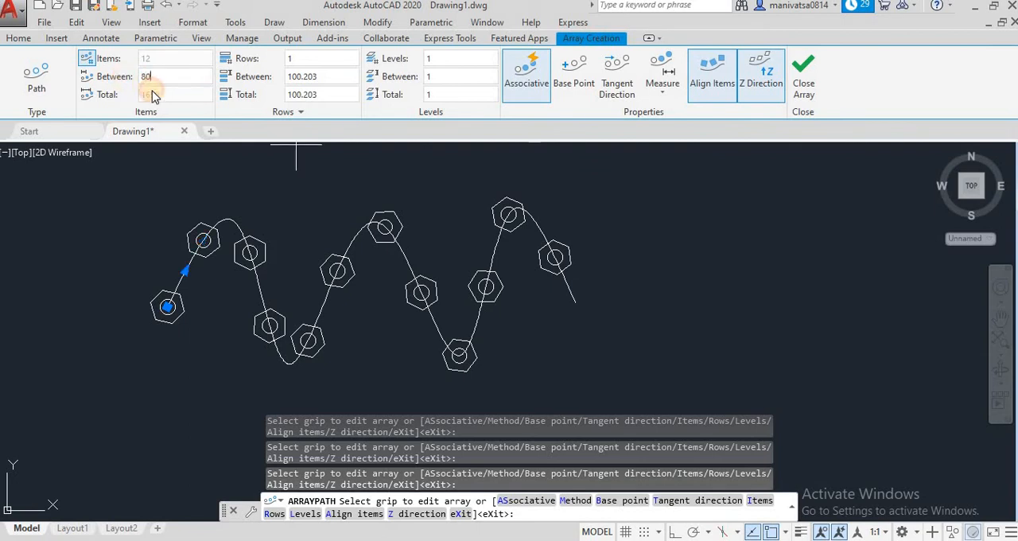
scroll(329, 295, up, 3)
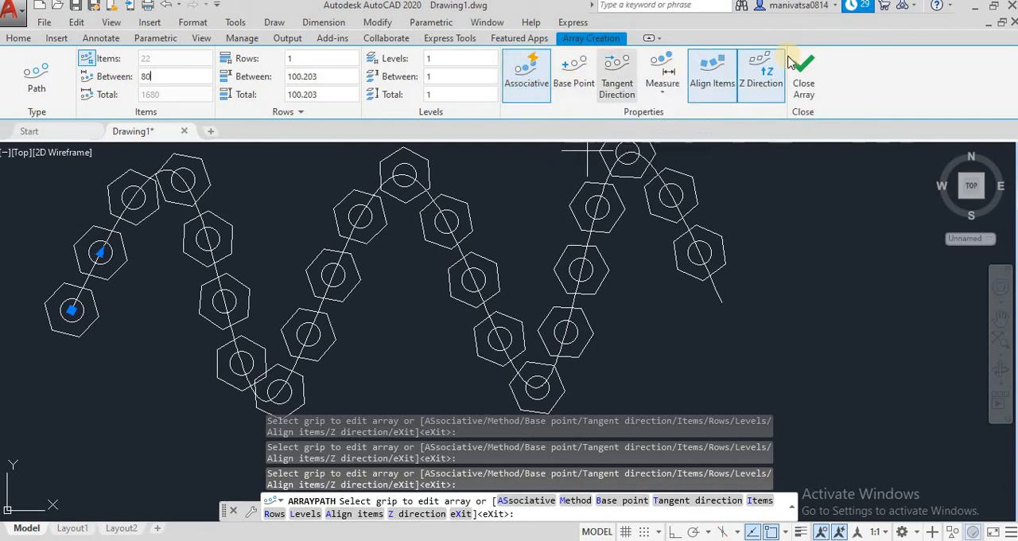
click(805, 77)
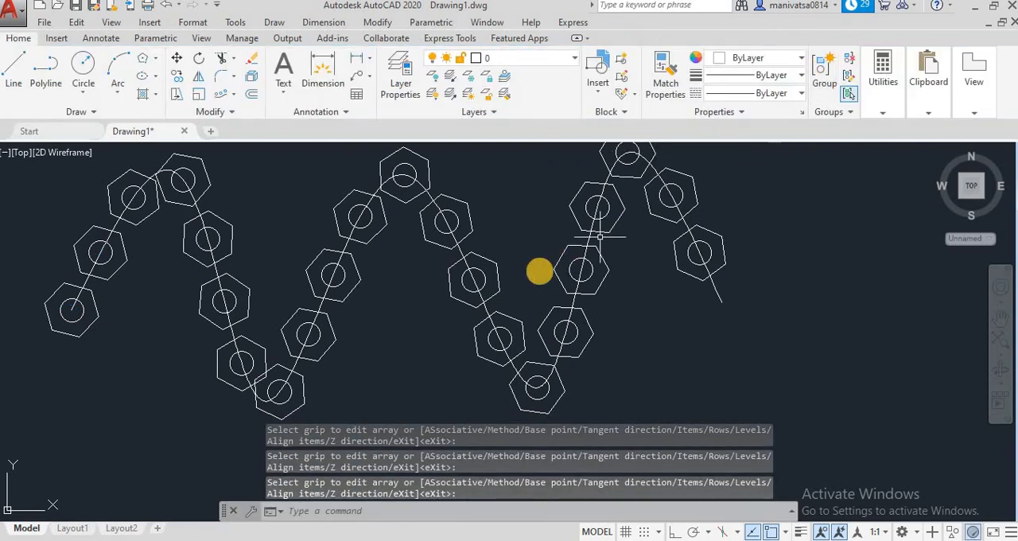
Stretch the spline path's fit points, moving both valleys lower and the second and third crests higher
scroll(370, 366, down, 2)
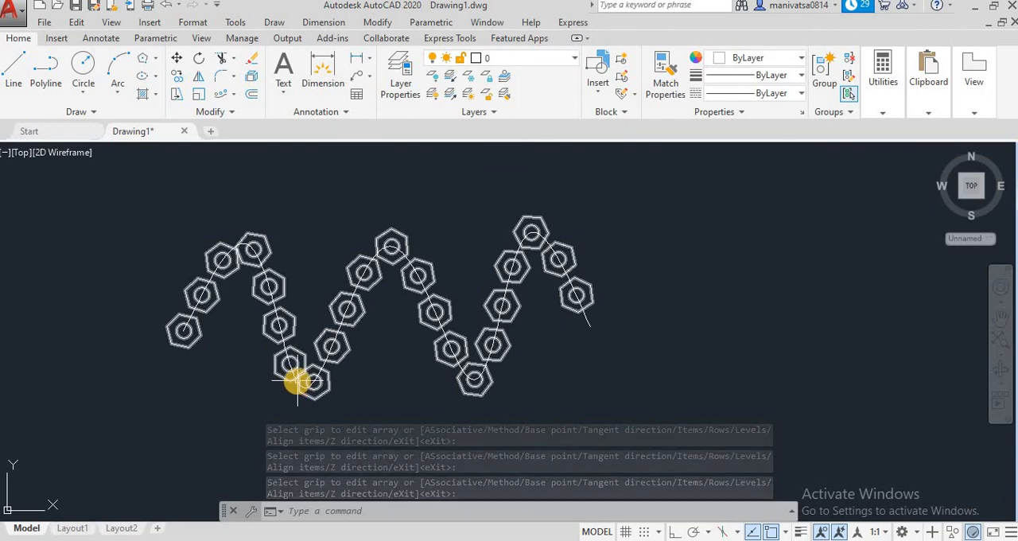
click(284, 344)
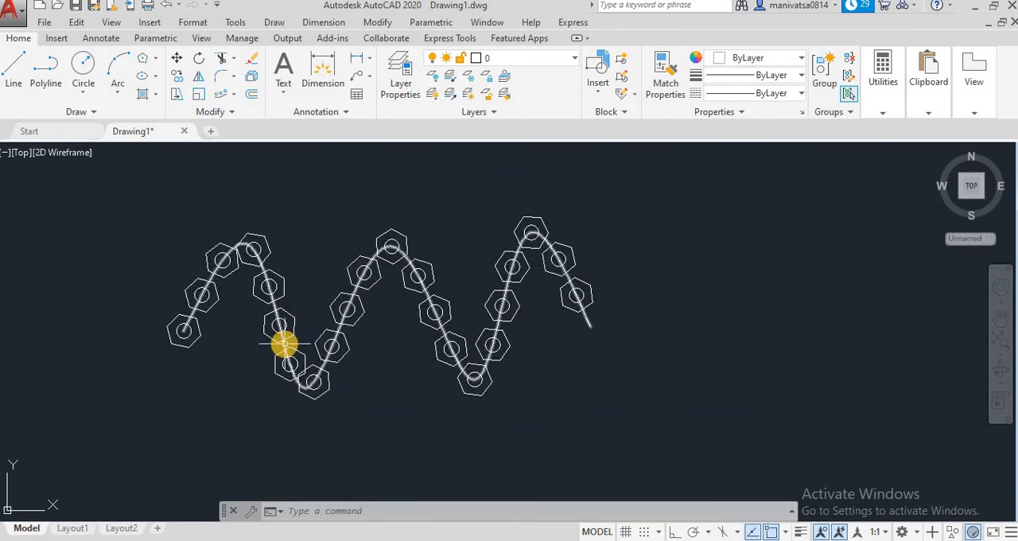
drag(305, 387, 339, 441)
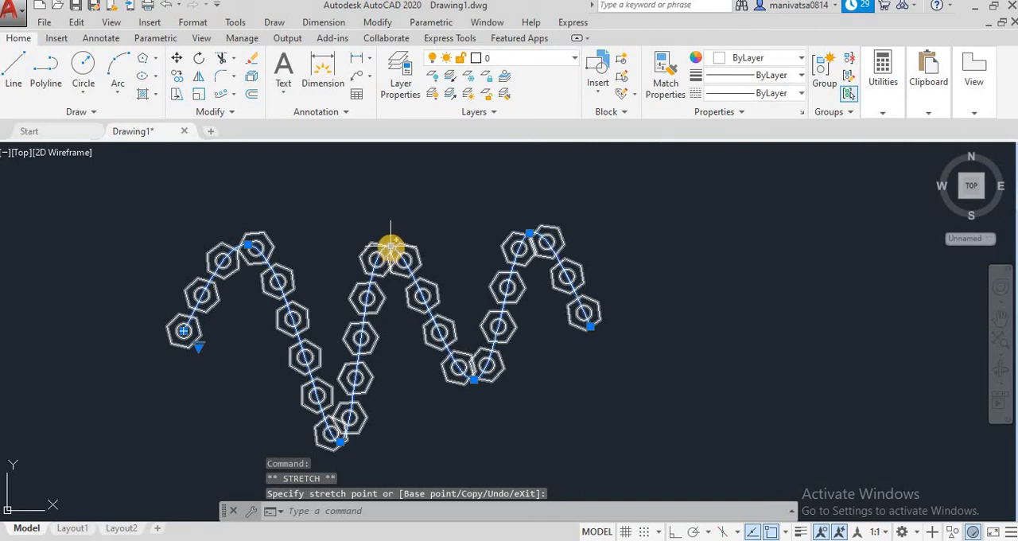
drag(390, 249, 402, 175)
drag(475, 378, 491, 437)
drag(524, 237, 531, 167)
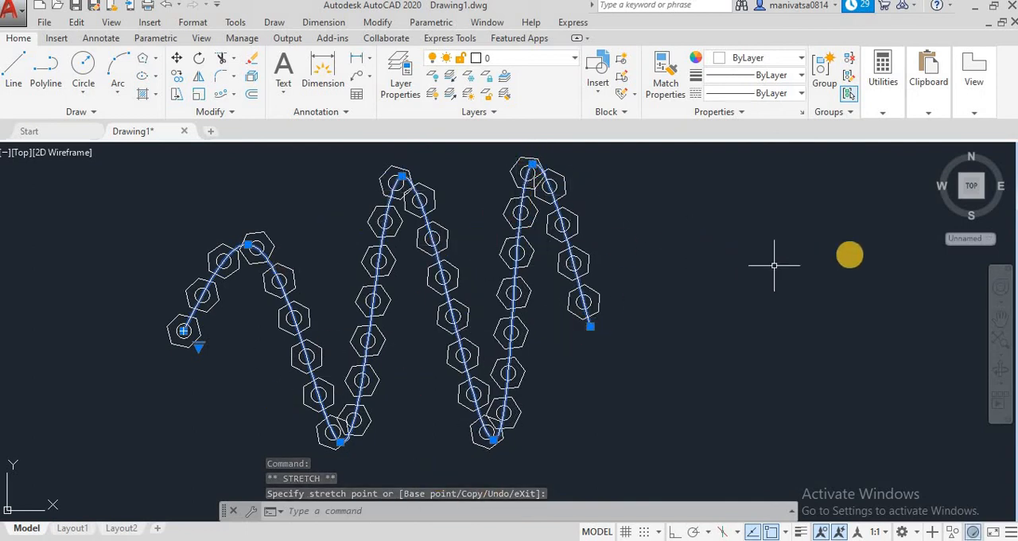
Erase the path array of hexagons together with its spline path
click(850, 252)
click(139, 260)
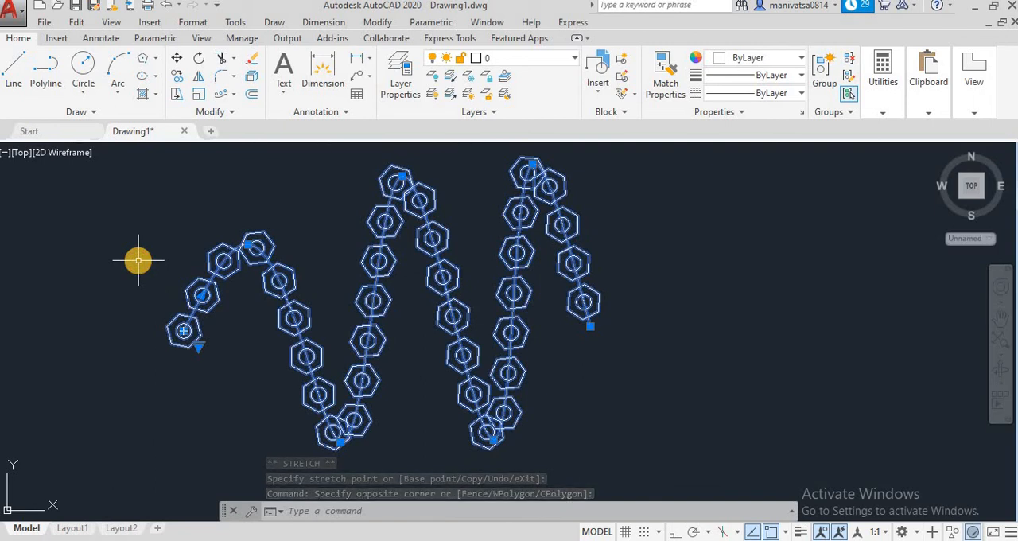
key(Delete)
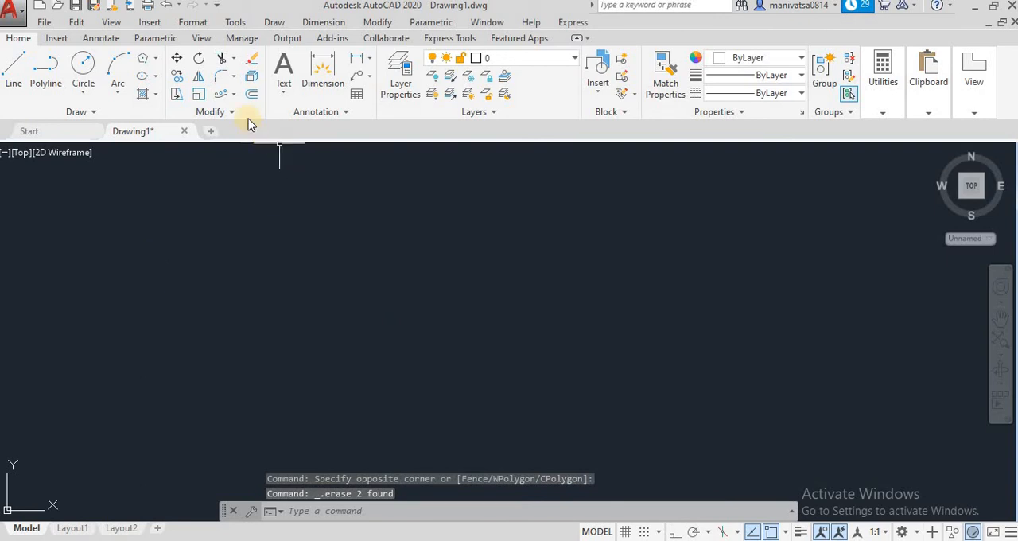
Draw a wavy control-vertices spline through ten zigzagging vertices, ending at a raised point, and select it to show its vertices
click(274, 22)
mouse_move(296, 272)
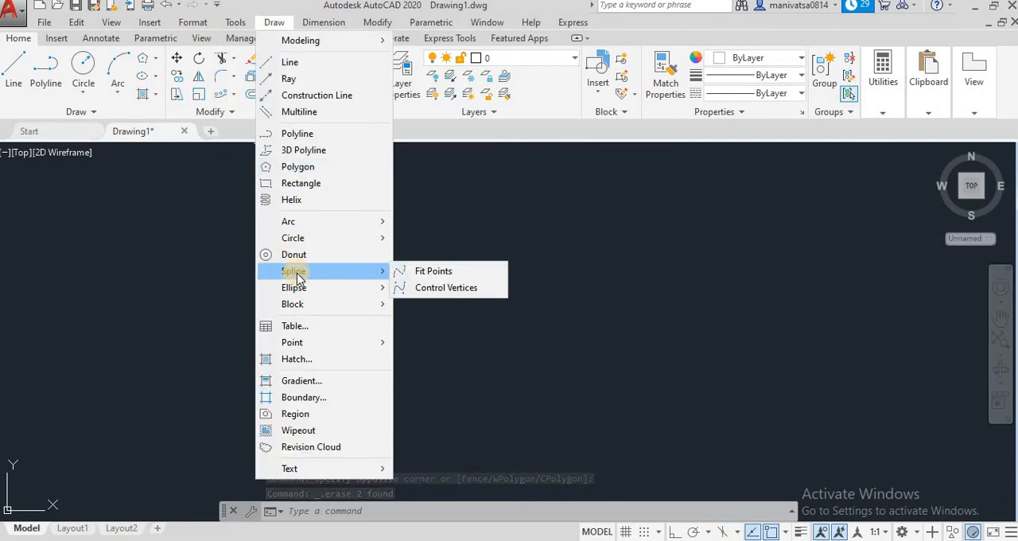
click(430, 287)
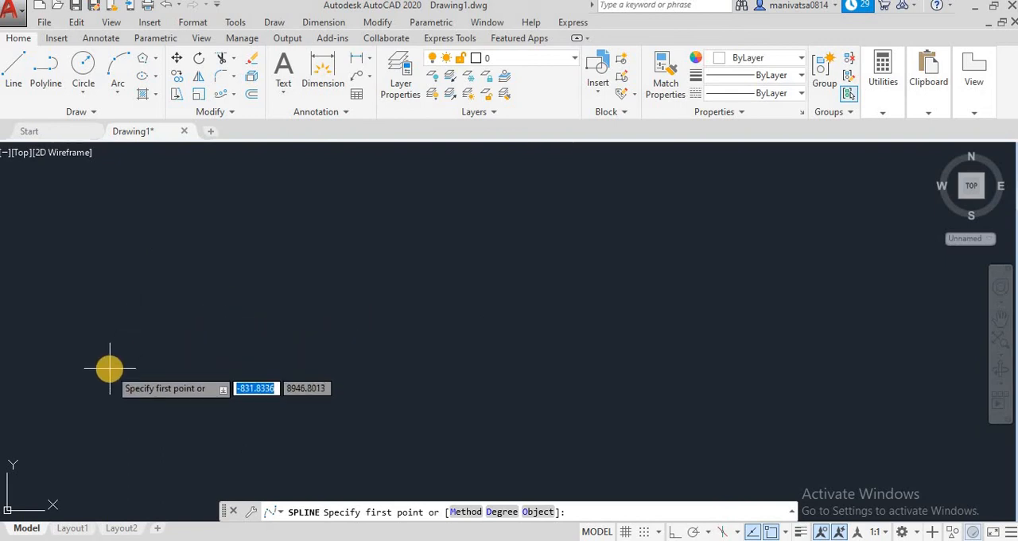
click(109, 368)
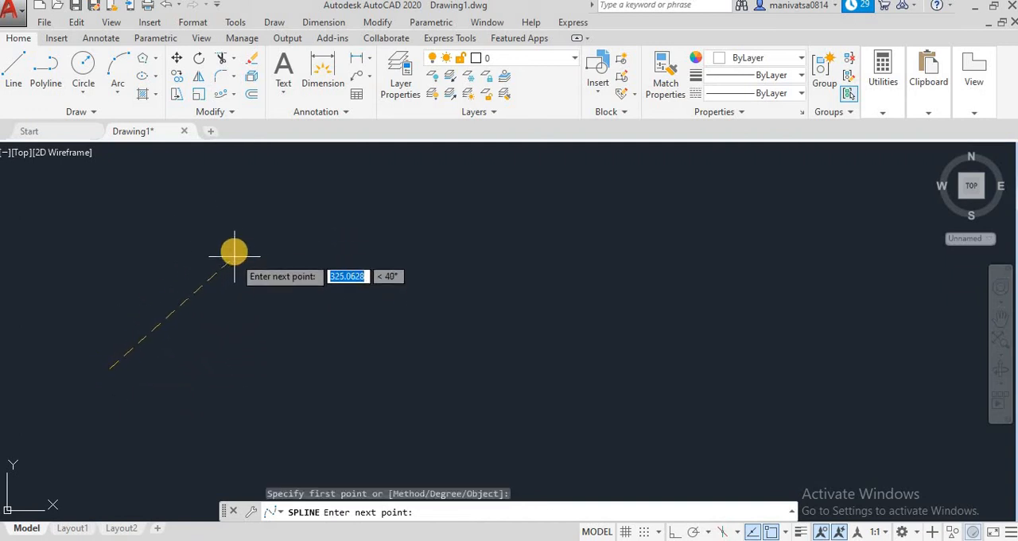
click(234, 253)
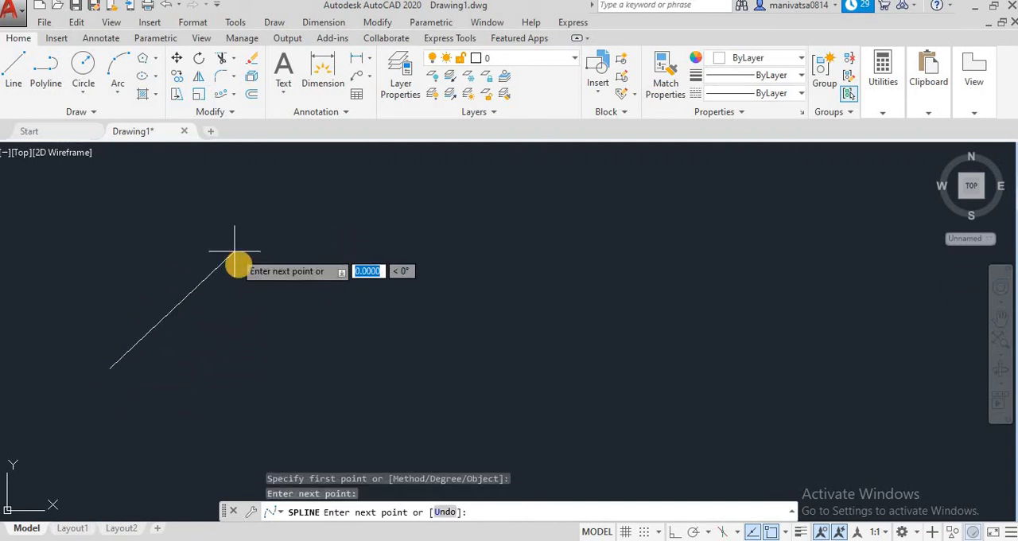
click(336, 367)
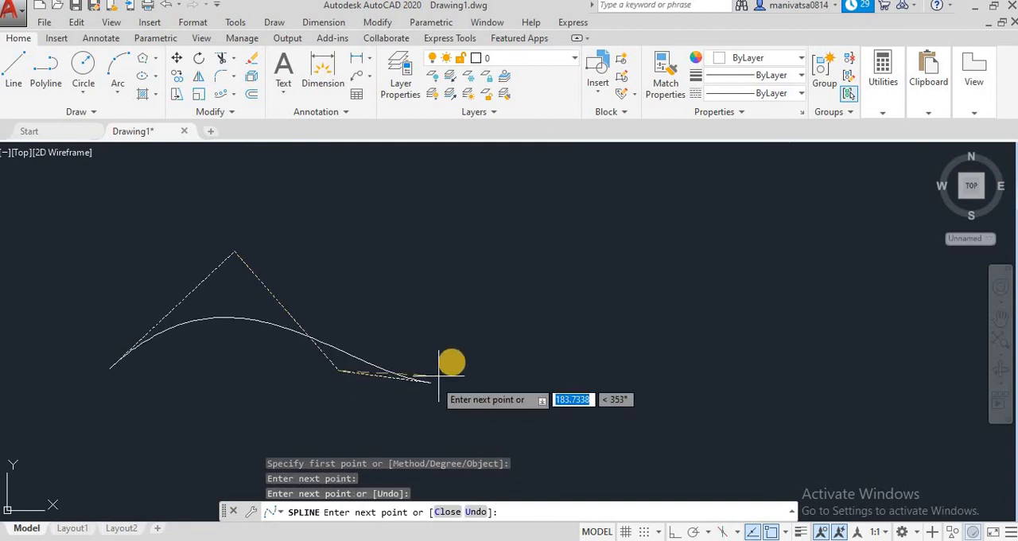
click(450, 249)
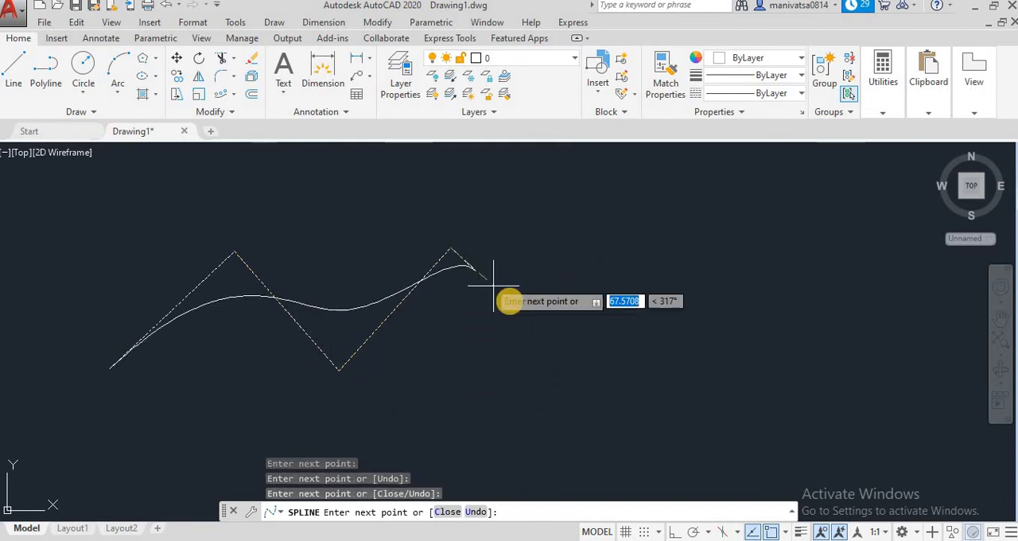
click(561, 367)
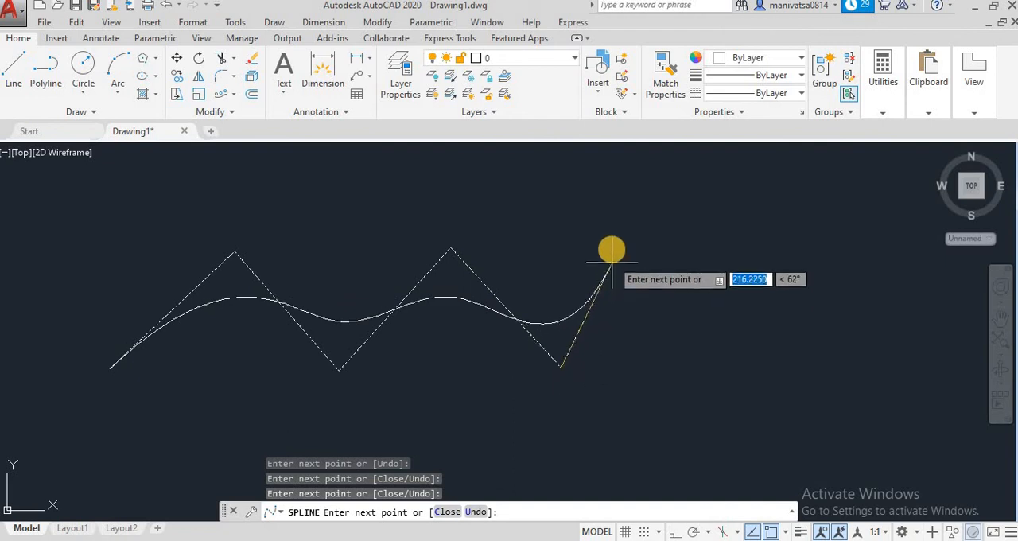
click(599, 226)
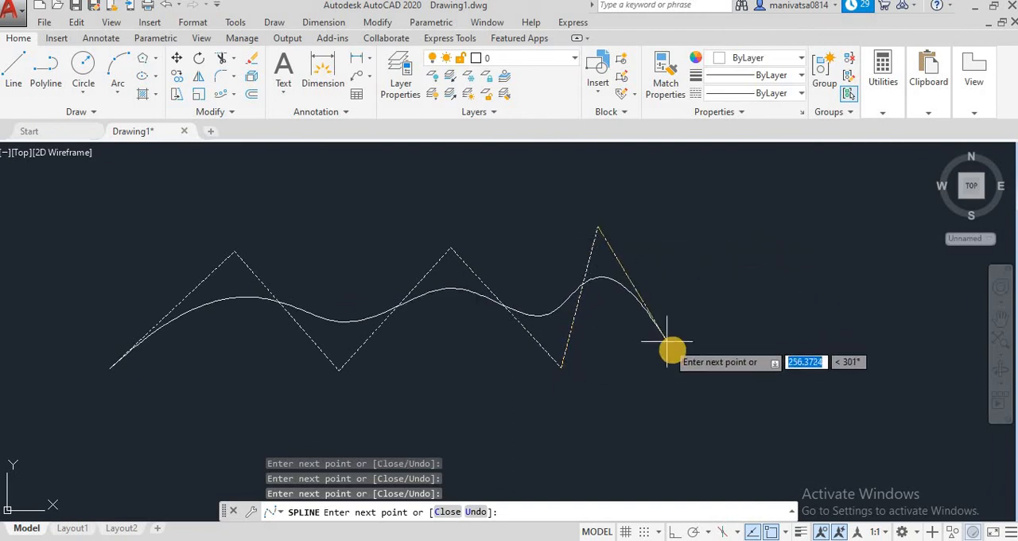
click(683, 367)
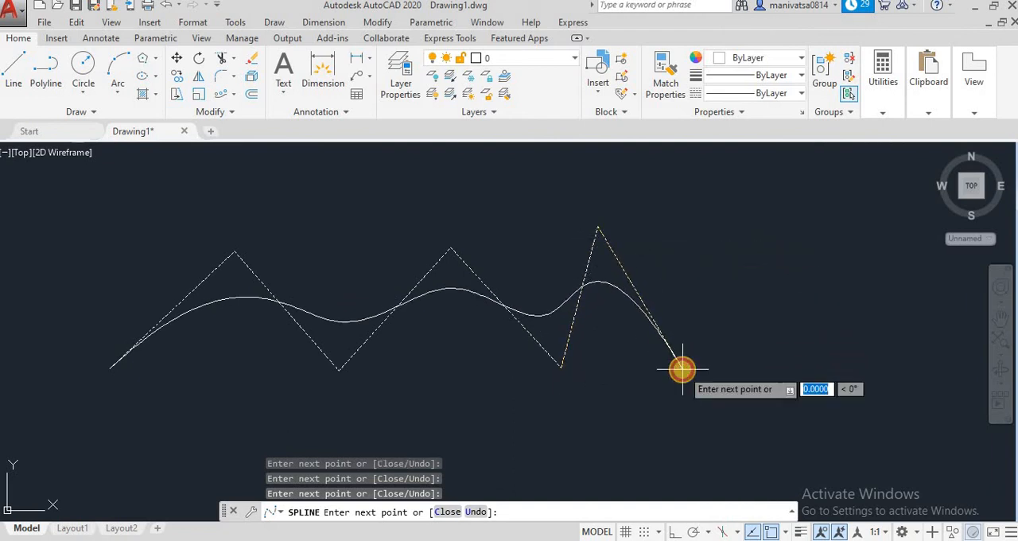
click(715, 270)
click(750, 328)
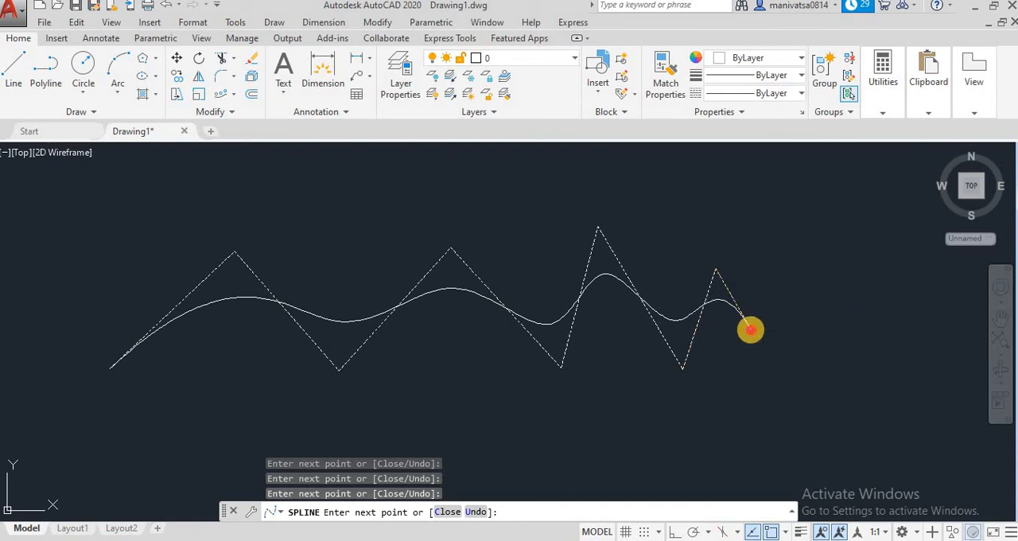
click(787, 239)
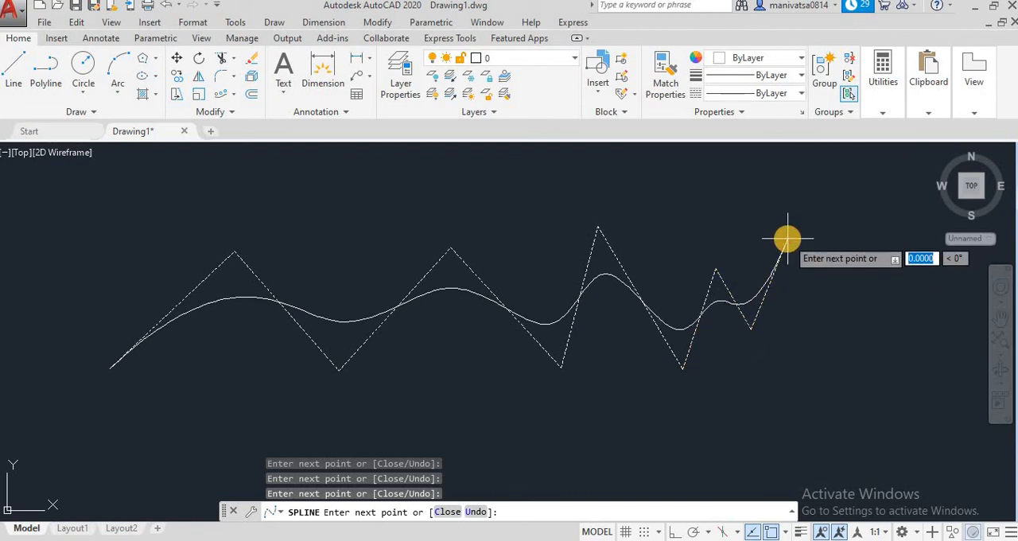
right_click(787, 239)
click(803, 248)
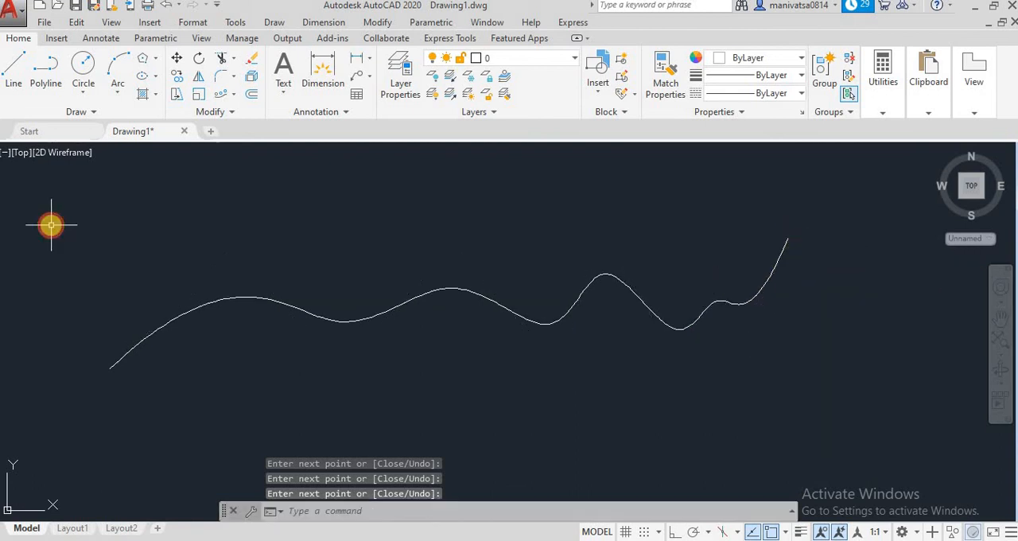
click(199, 308)
click(214, 259)
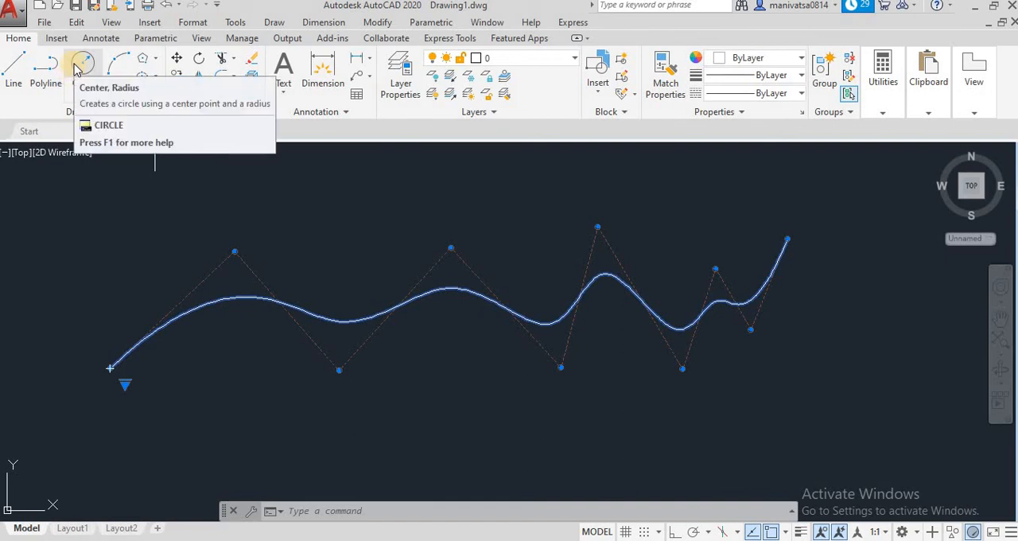
Draw a six-sided polygon inscribed in a circle of radius 80 above the spline's start
click(142, 58)
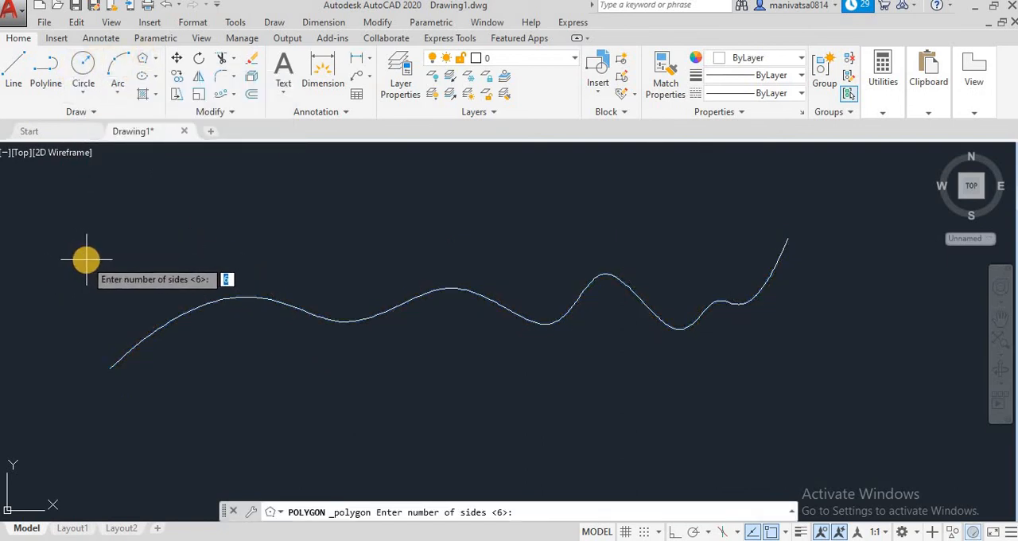
key(Return)
click(86, 258)
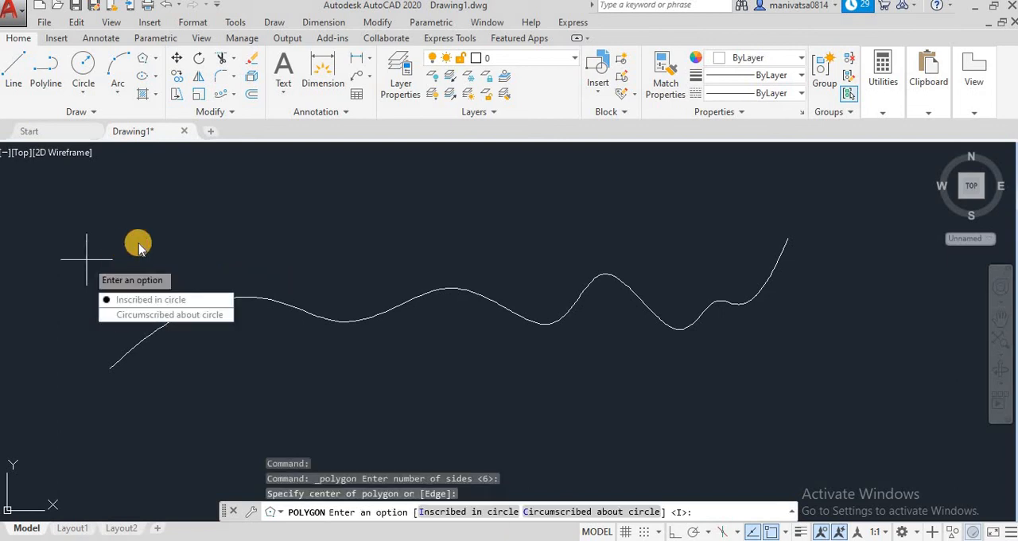
click(131, 299)
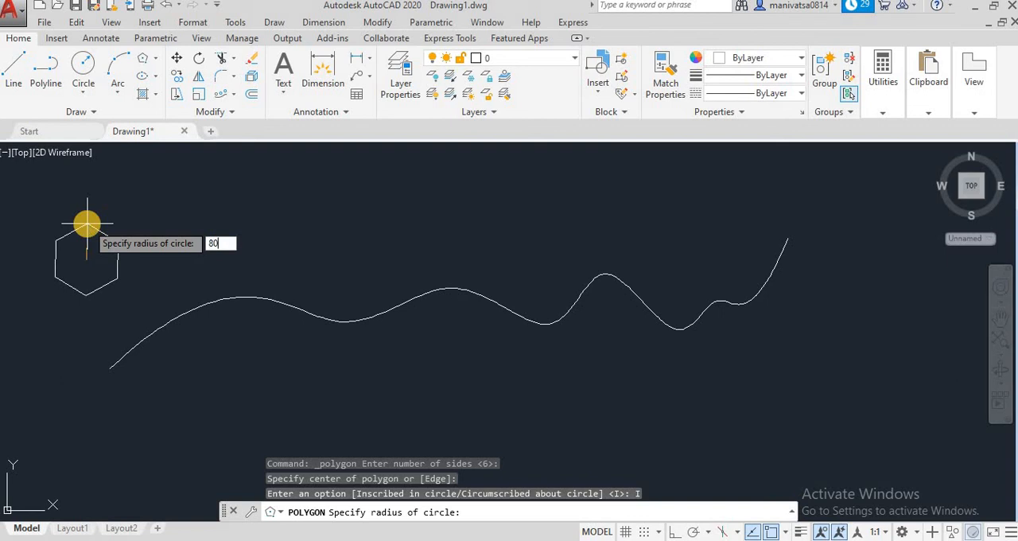
key(Return)
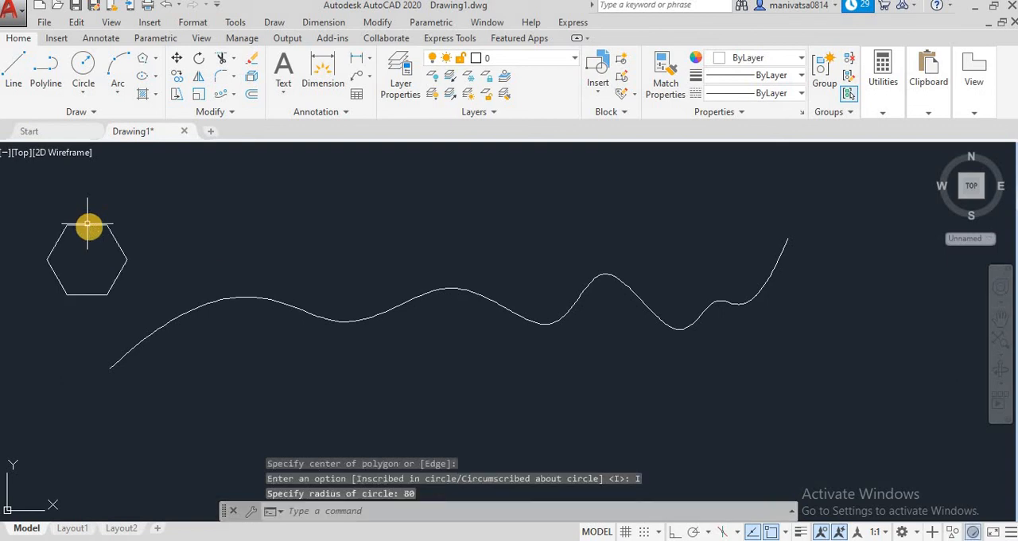
double_click(123, 260)
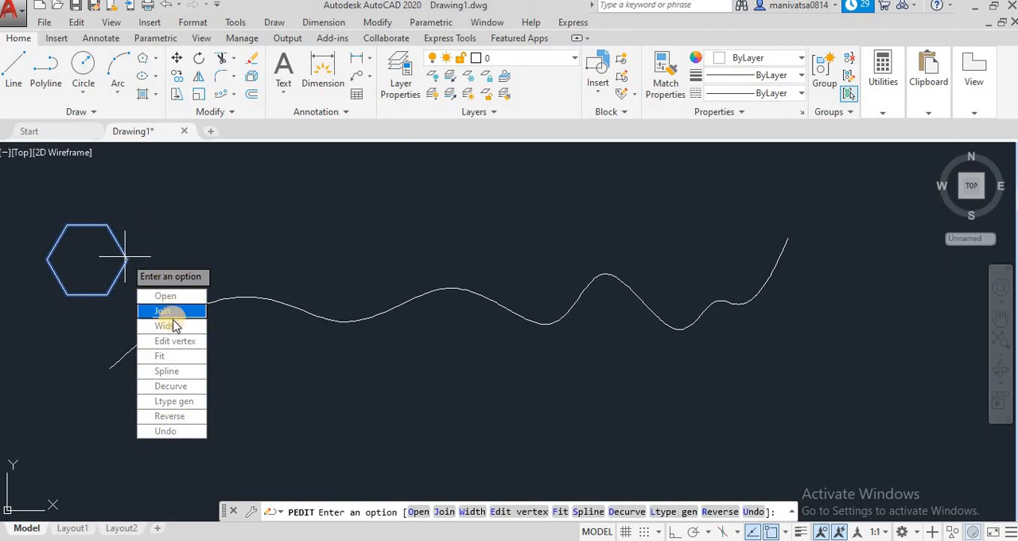
key(Escape)
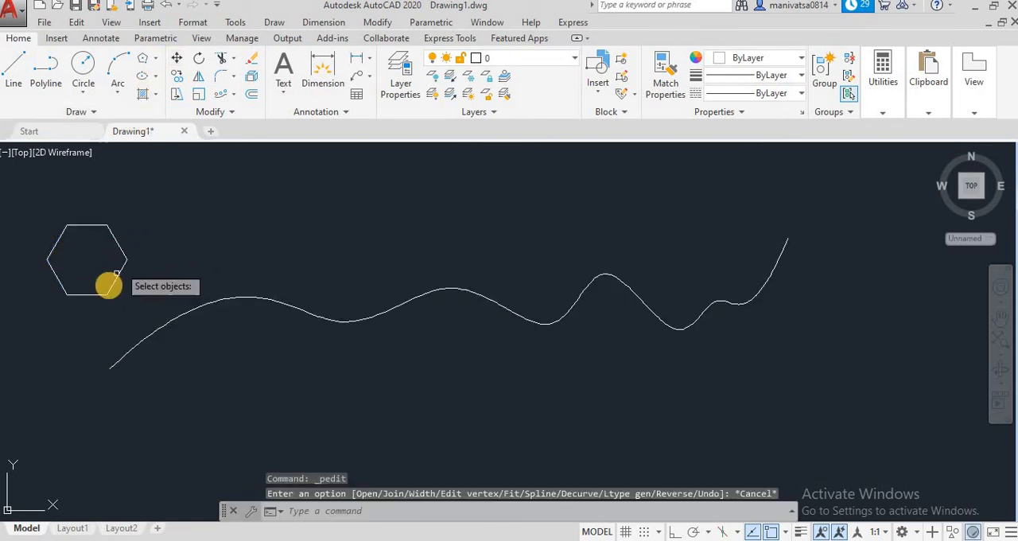
Move the hexagon by its centre onto the spline's start point
click(118, 273)
key(Return)
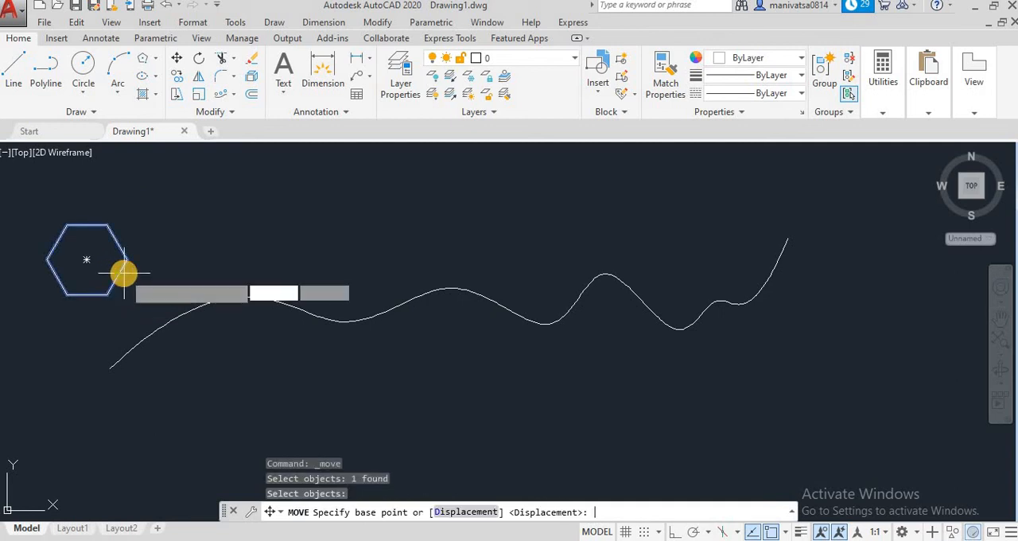
click(87, 260)
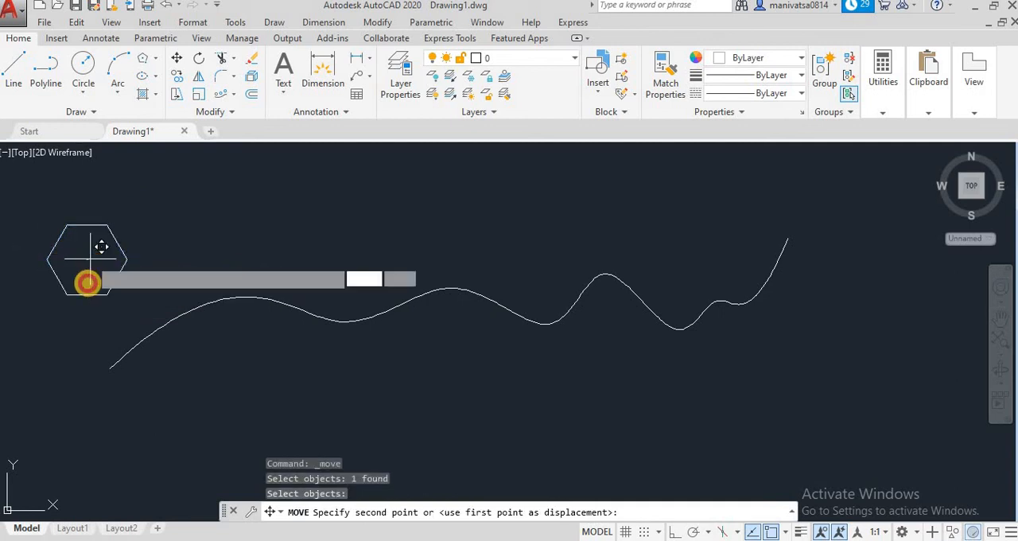
click(111, 367)
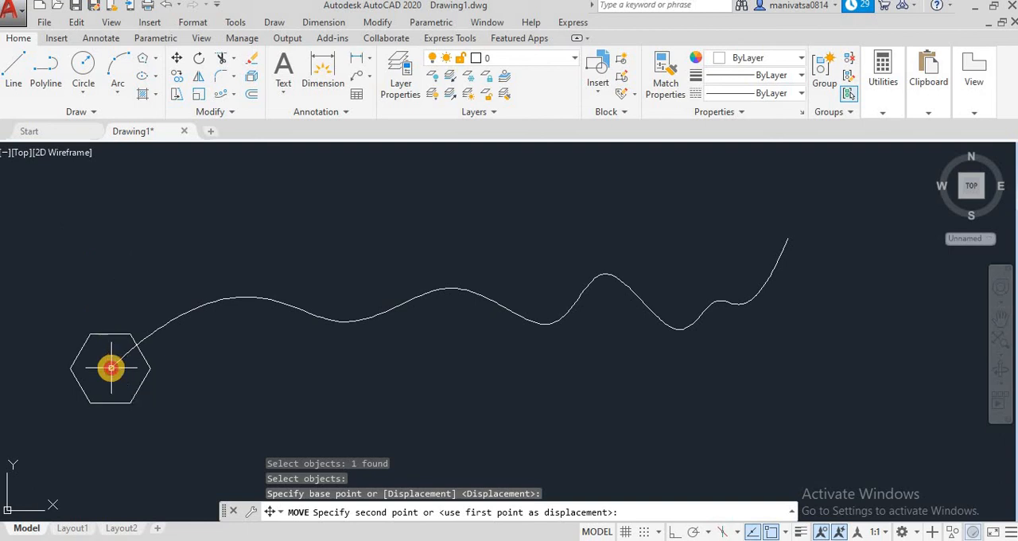
Create a path array of the hexagon along the spline, keeping the default array settings
click(232, 96)
click(243, 148)
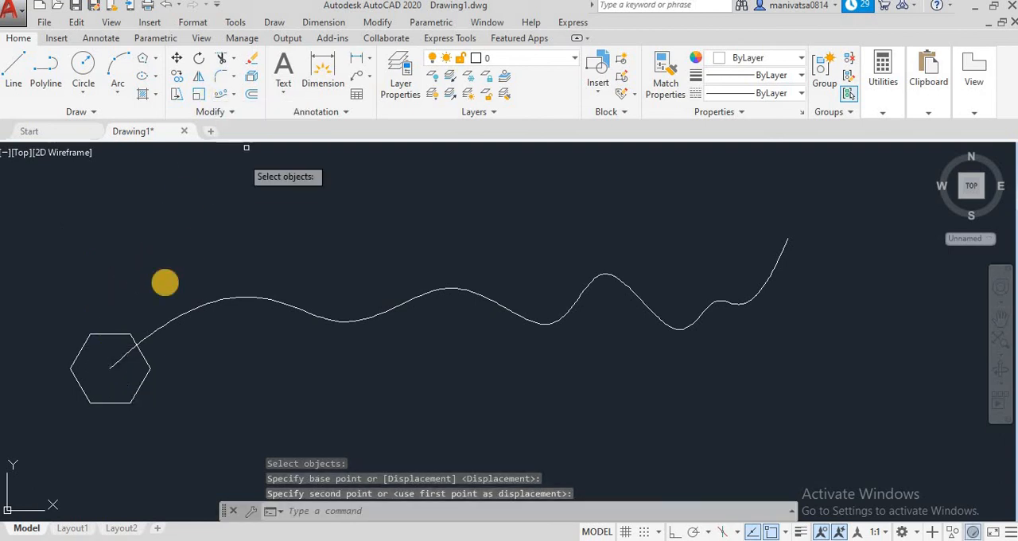
click(105, 335)
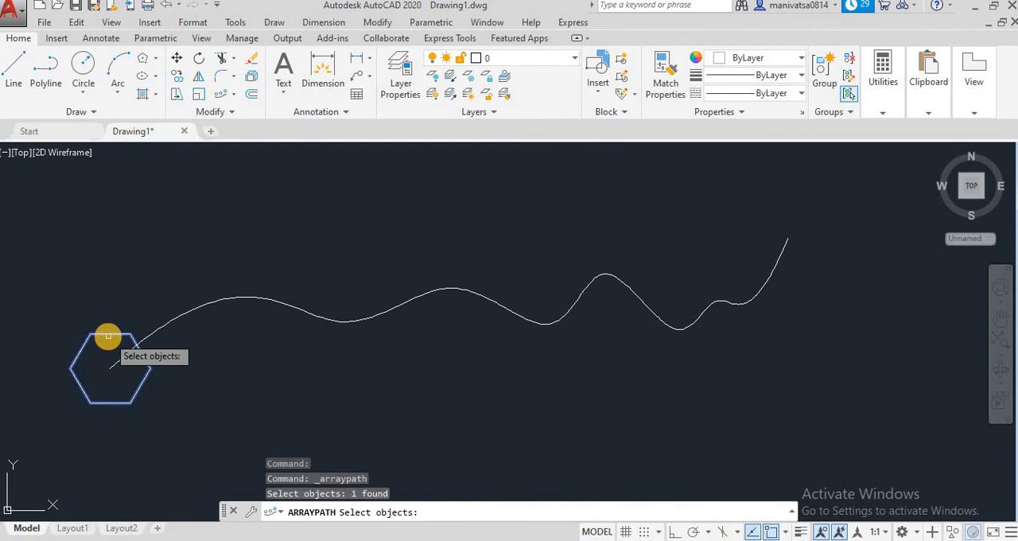
key(Return)
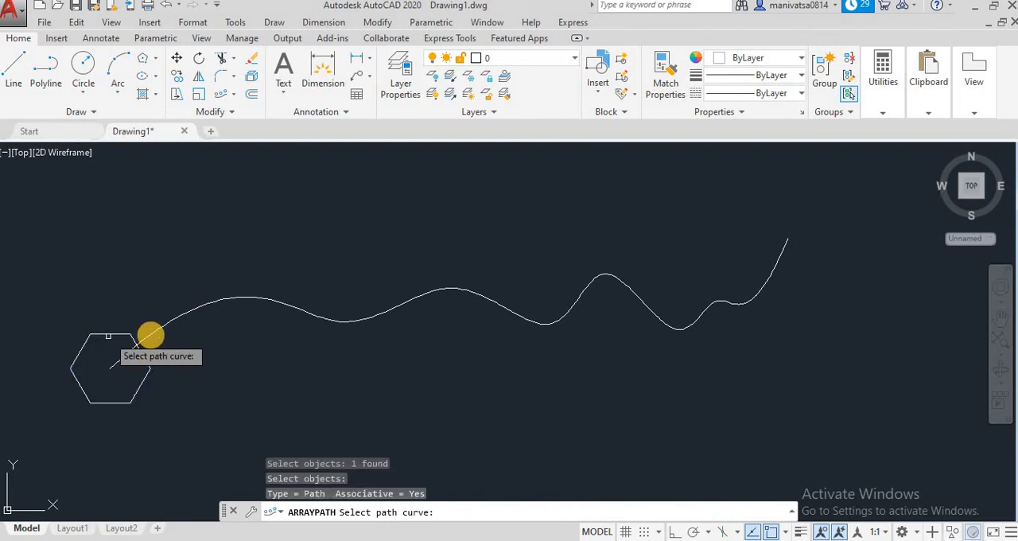
click(182, 318)
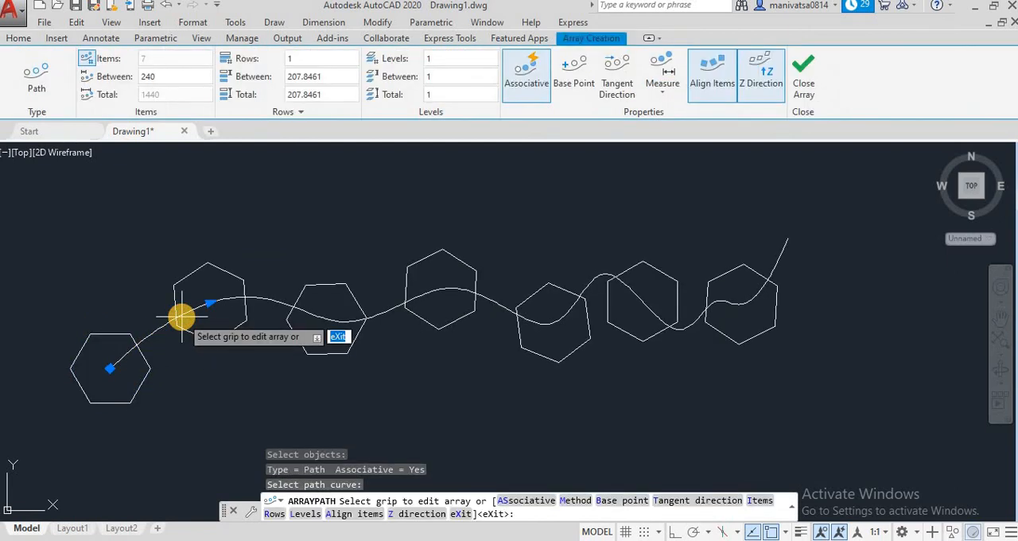
key(Return)
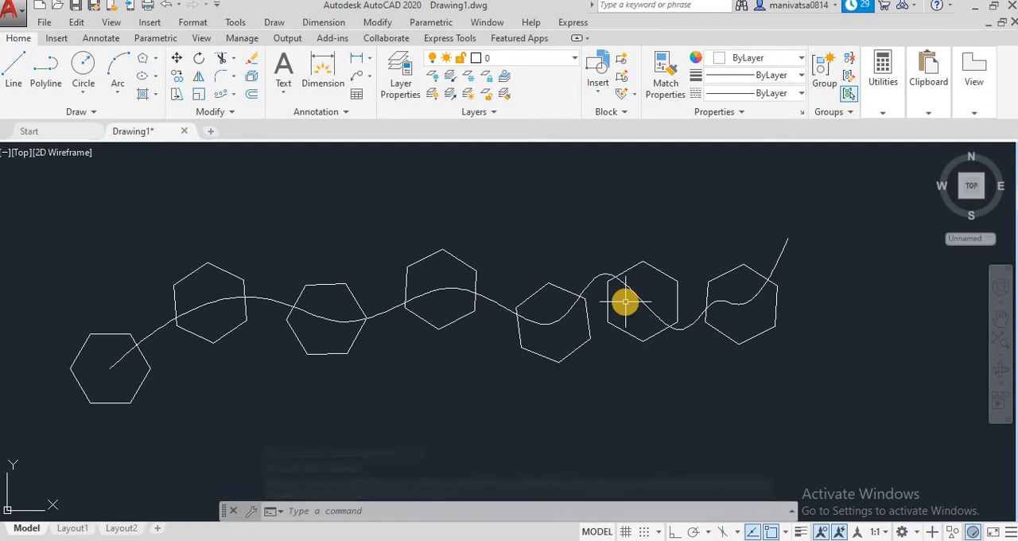
Reshape the spline's first half by stretching its second and fourth control vertices upward and its third and fifth downward
click(250, 297)
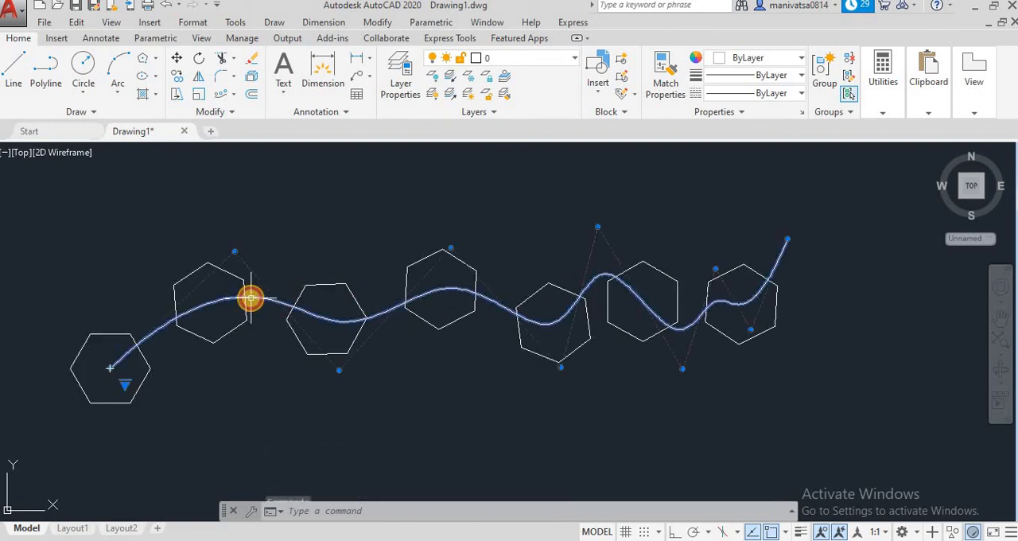
click(235, 254)
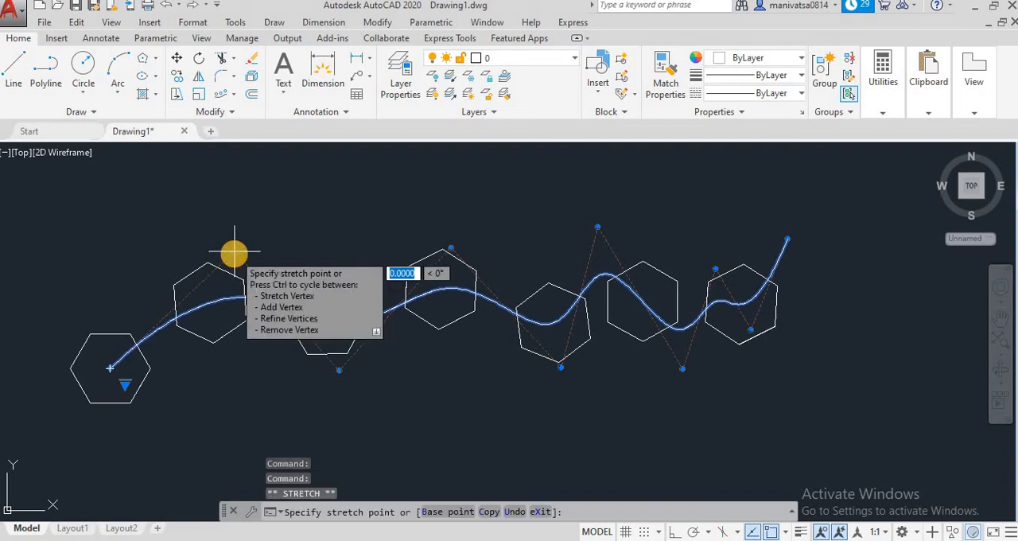
click(187, 174)
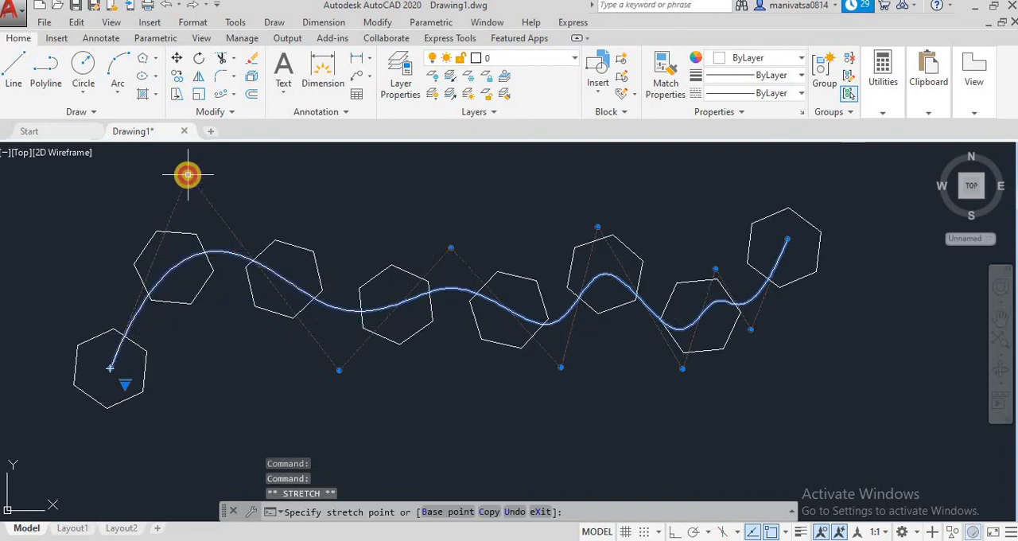
click(339, 370)
click(334, 433)
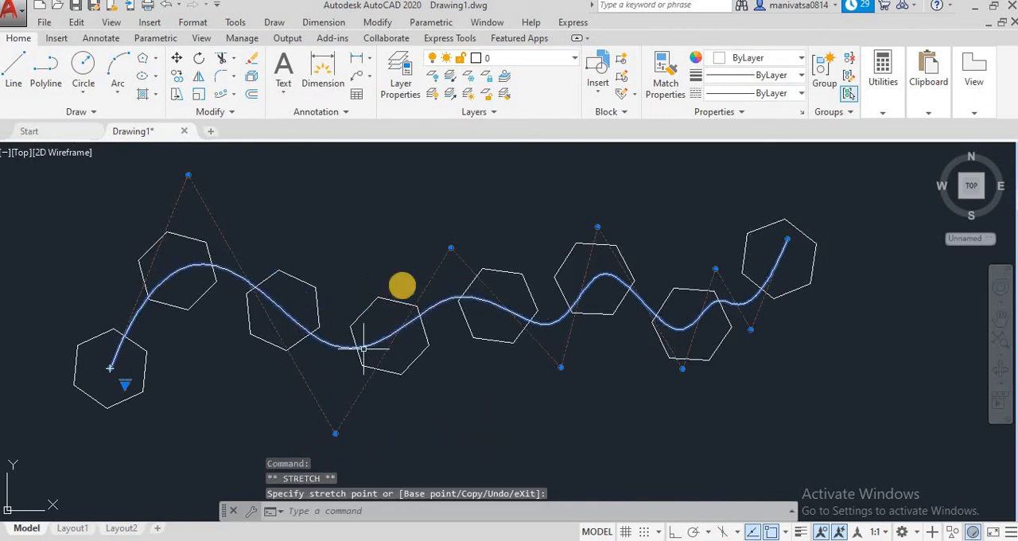
click(451, 249)
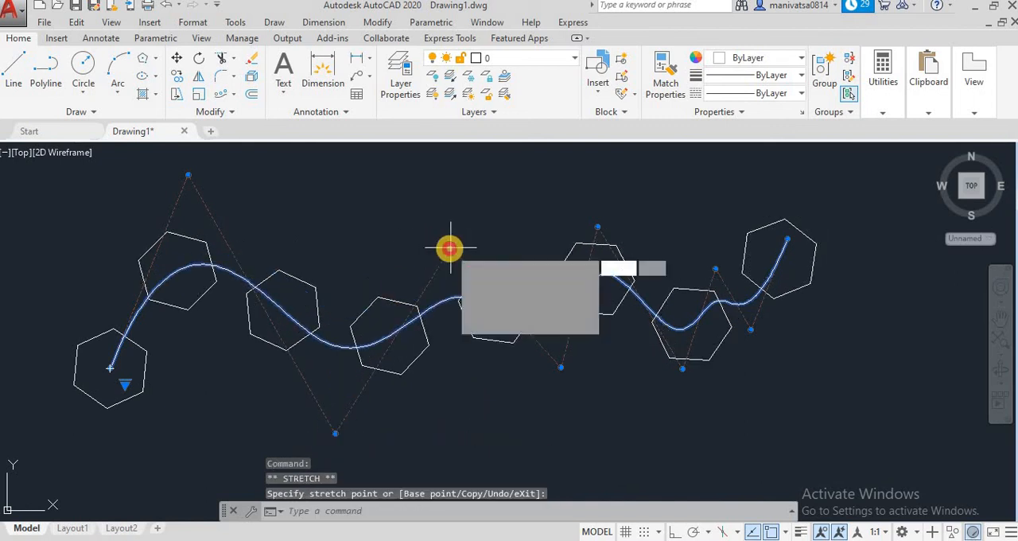
click(430, 163)
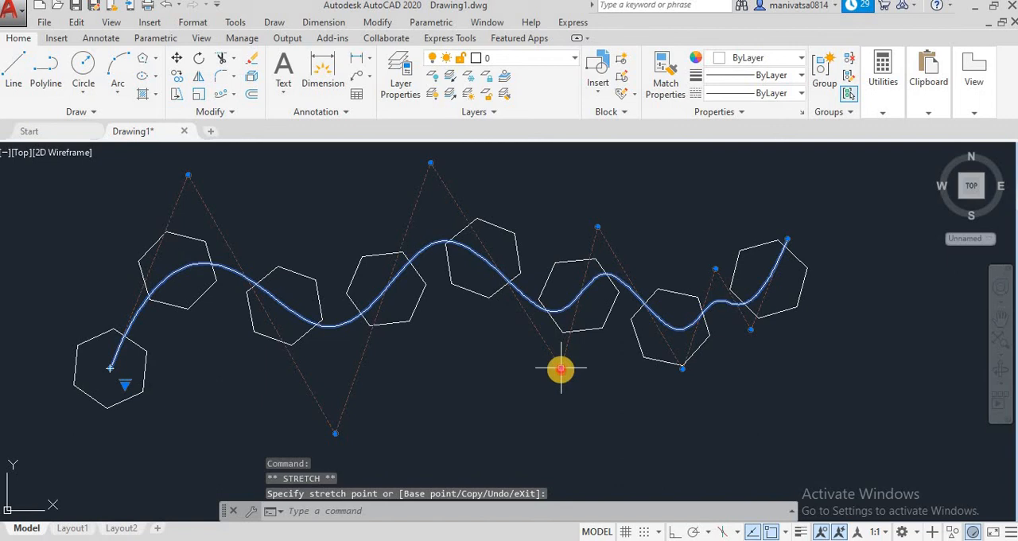
click(540, 442)
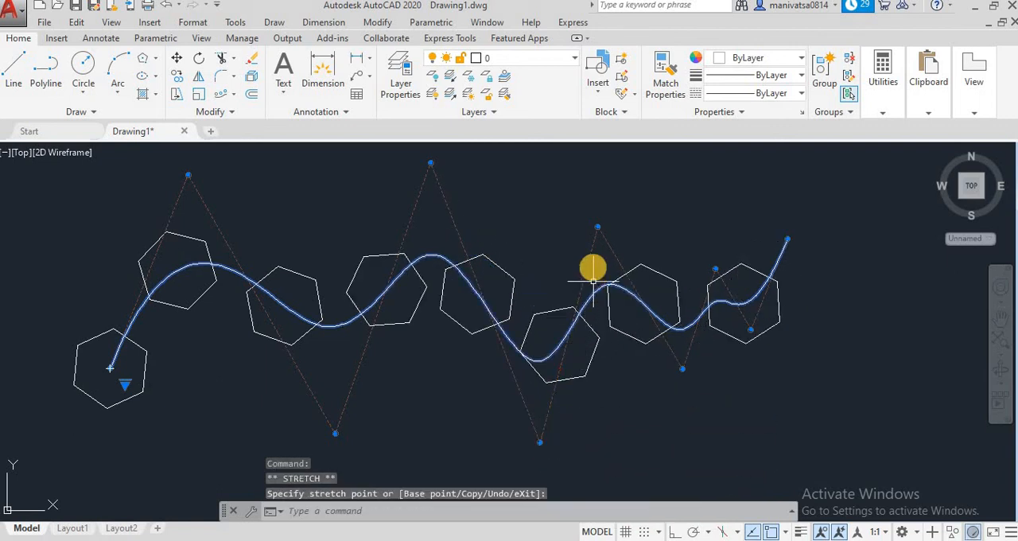
Deepen the spline's second-half waves by stretching its sixth and eighth control vertices upward and its seventh and ninth downward
click(597, 226)
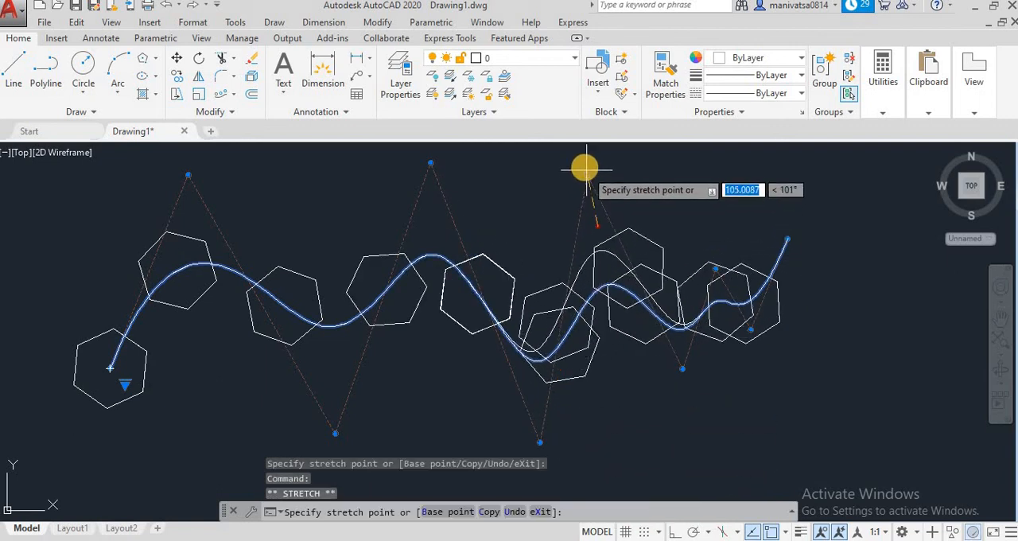
click(584, 165)
click(682, 368)
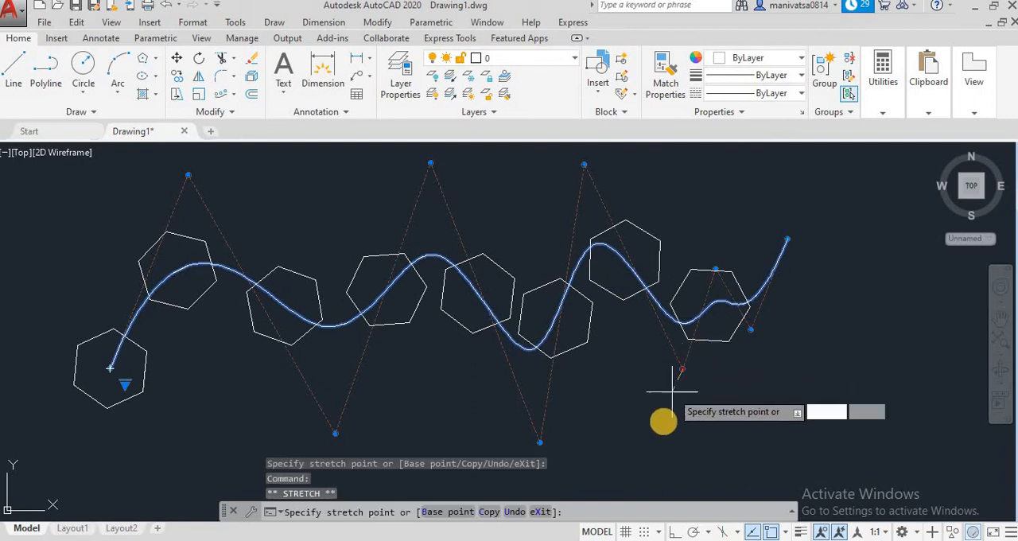
click(654, 458)
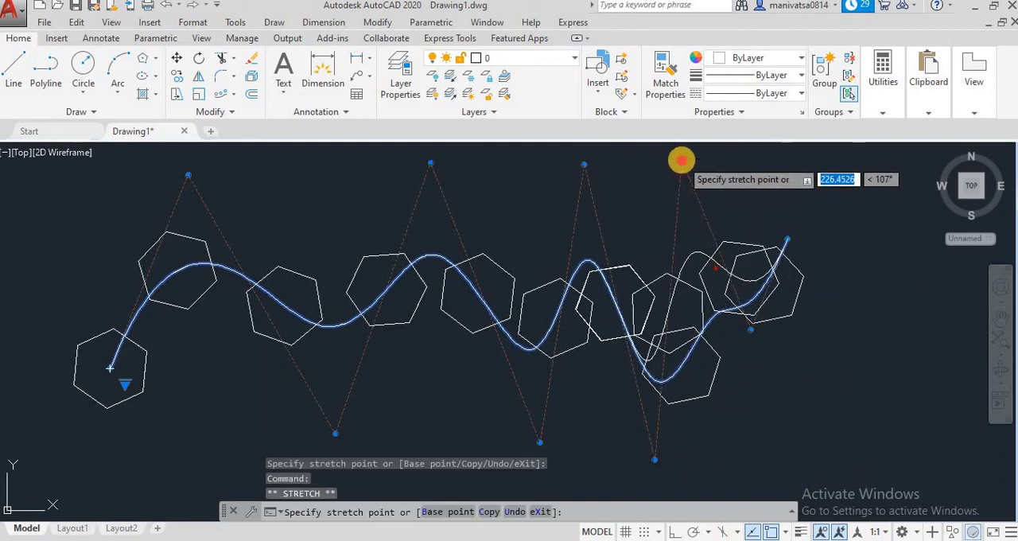
click(681, 161)
click(749, 328)
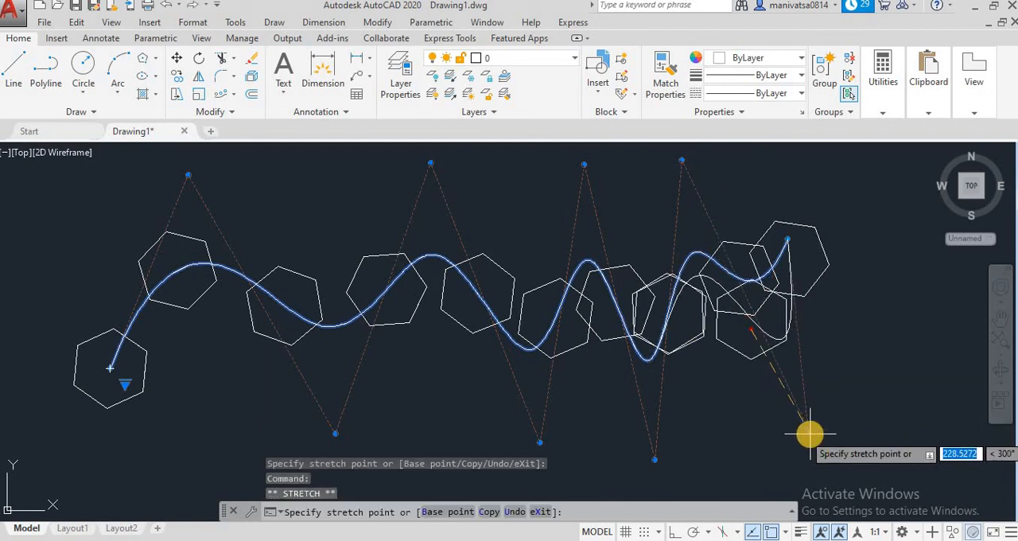
click(810, 433)
click(725, 346)
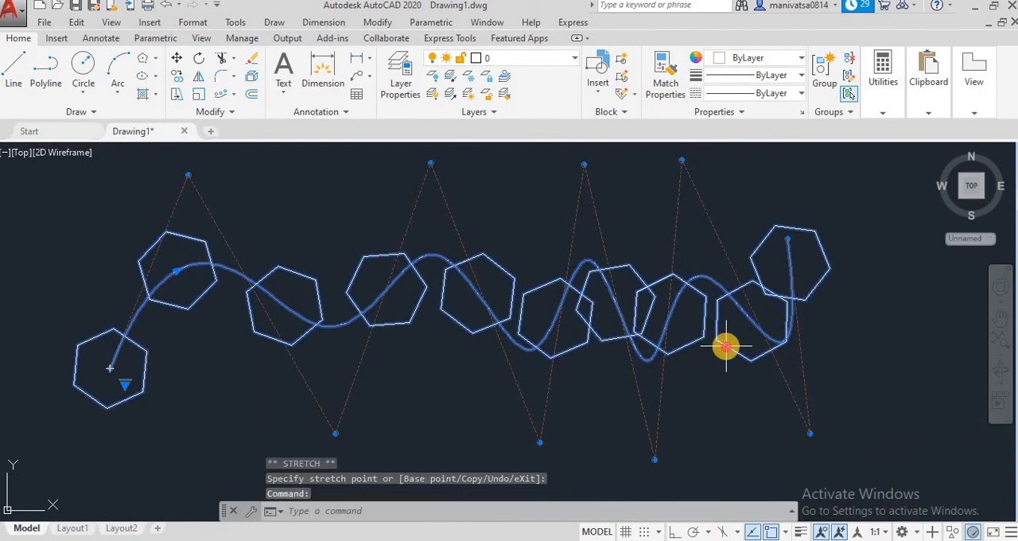
double_click(725, 346)
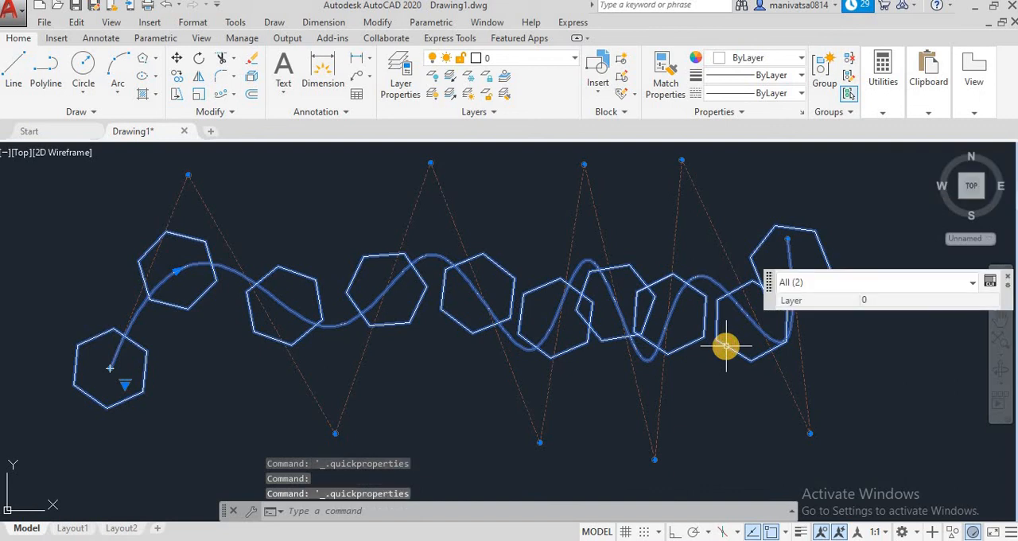
click(353, 280)
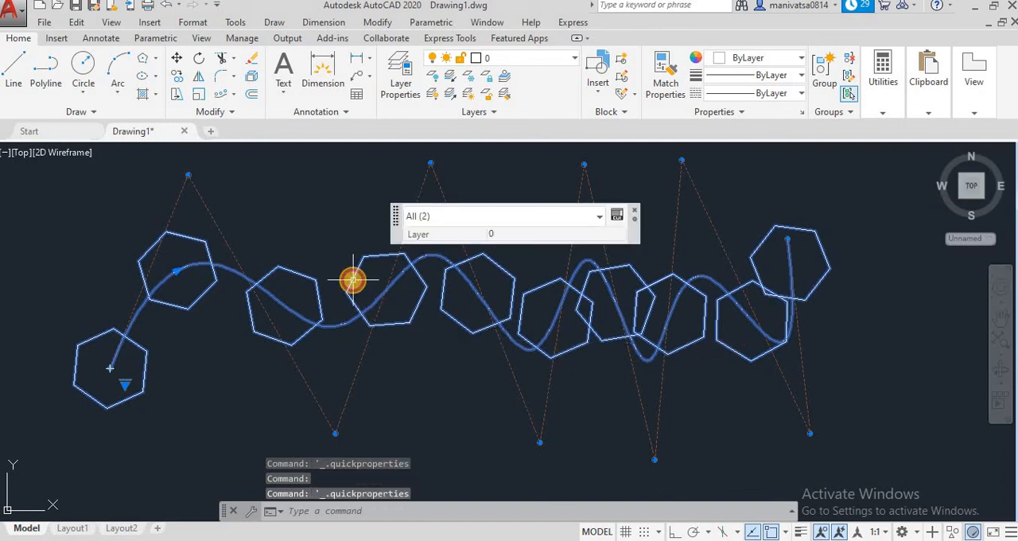
click(632, 210)
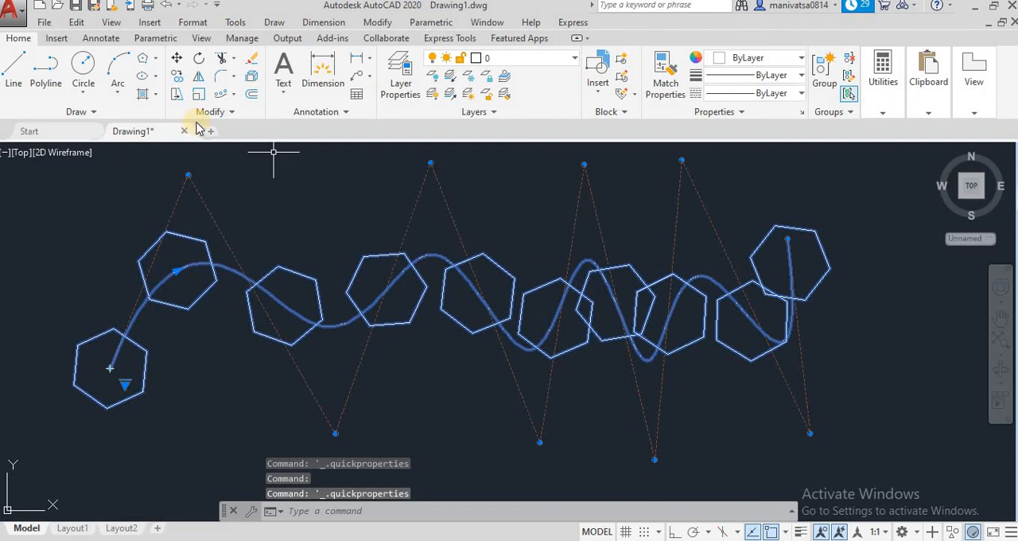
click(235, 96)
click(231, 149)
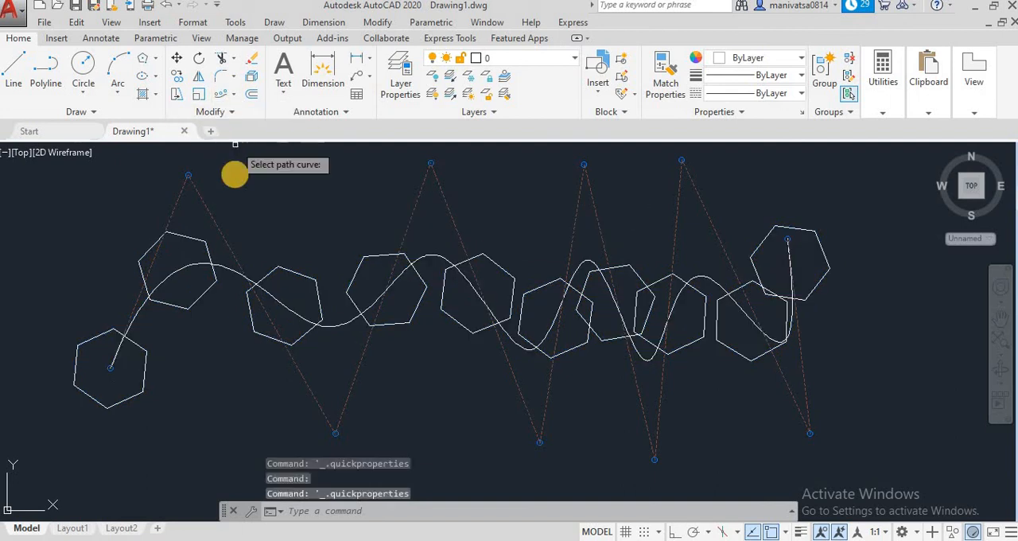
click(129, 326)
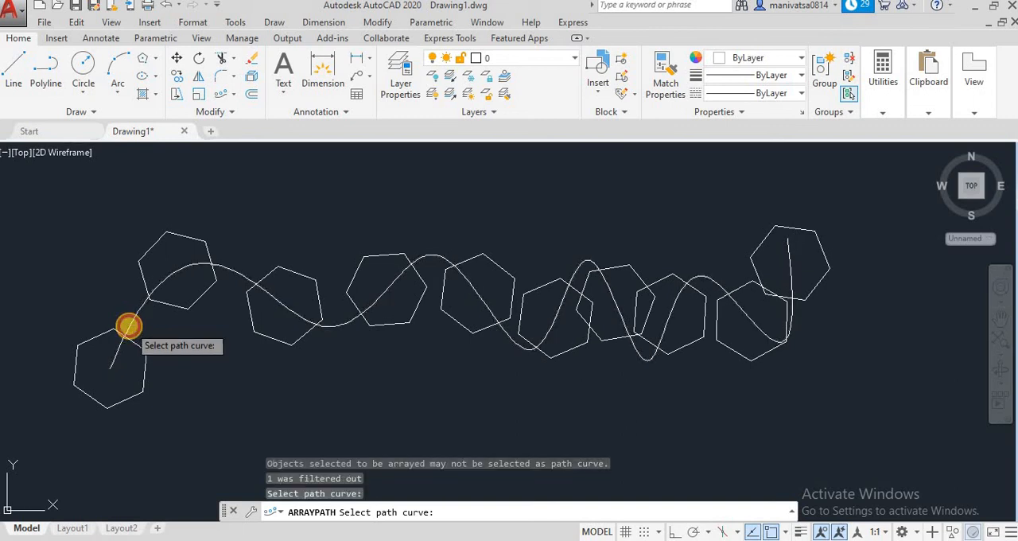
click(144, 351)
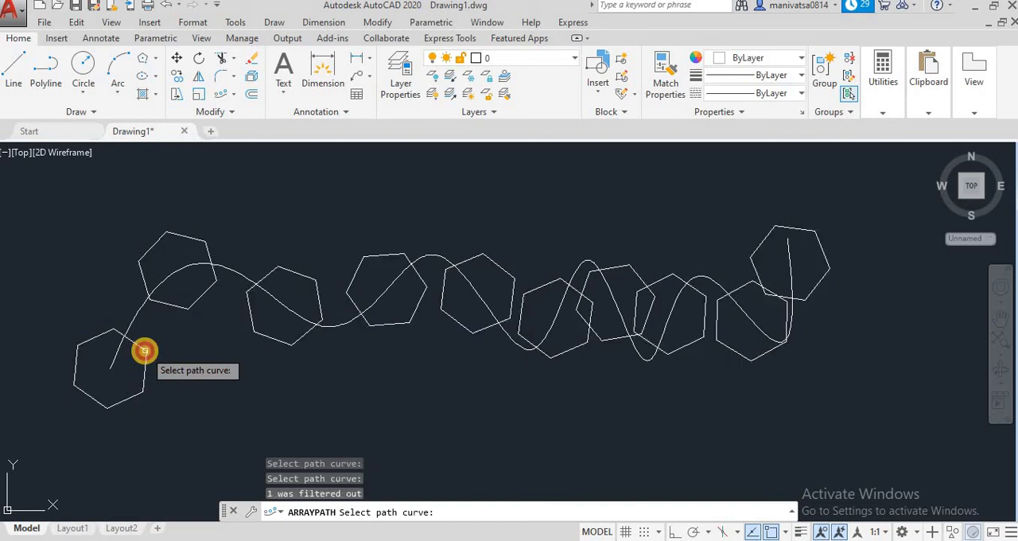
key(Escape)
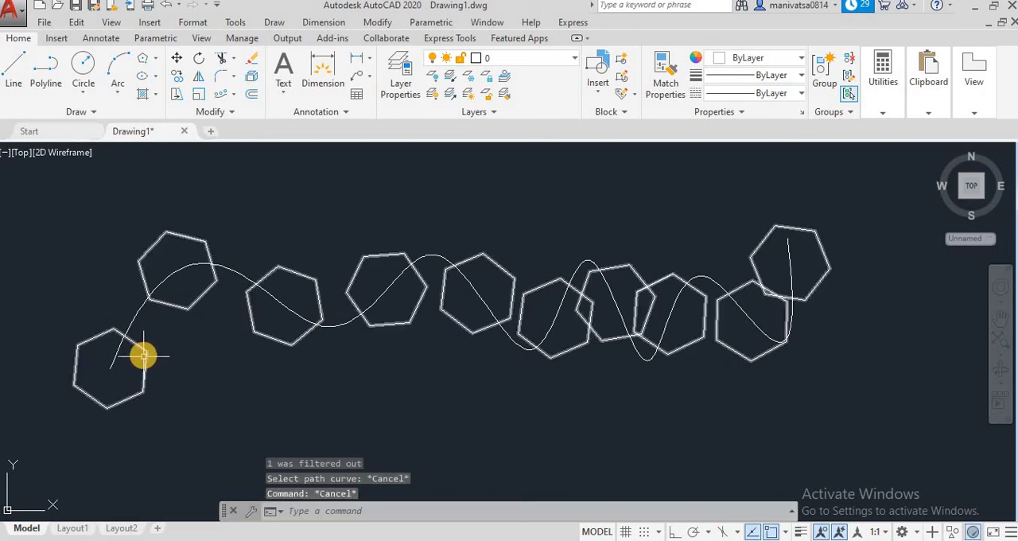
Erase the hexagon path array, keeping the spline
click(144, 351)
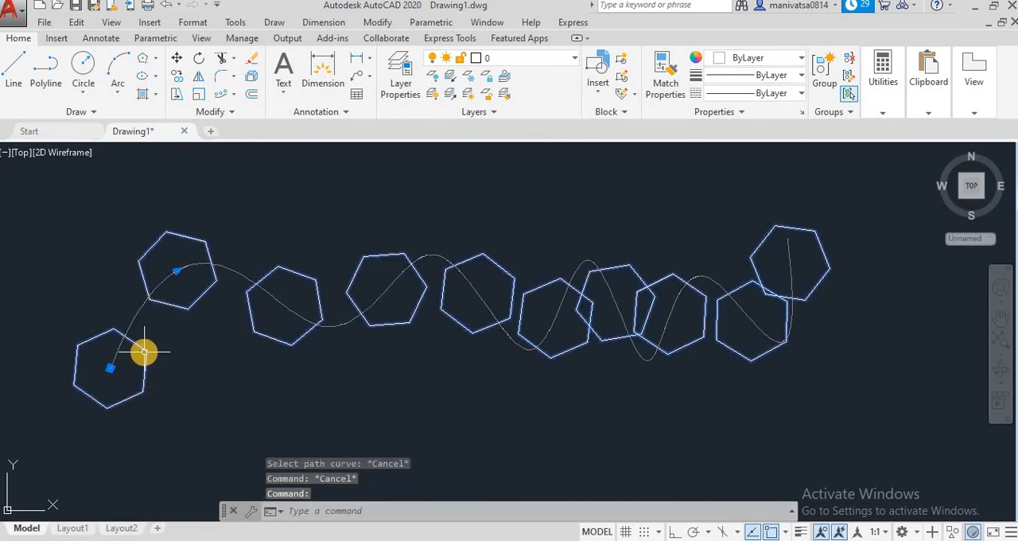
key(Delete)
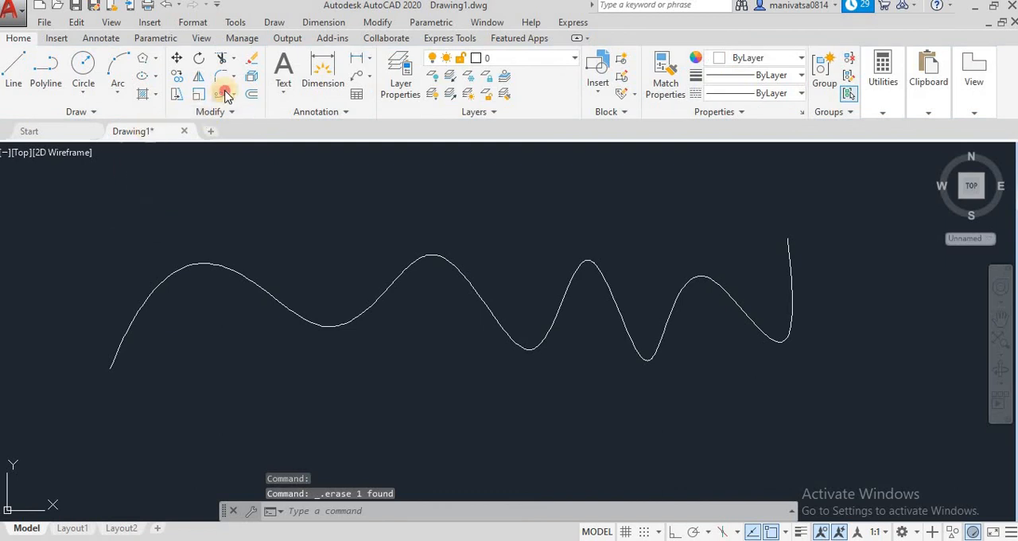
click(224, 94)
key(Escape)
key(Escape)
key(Escape)
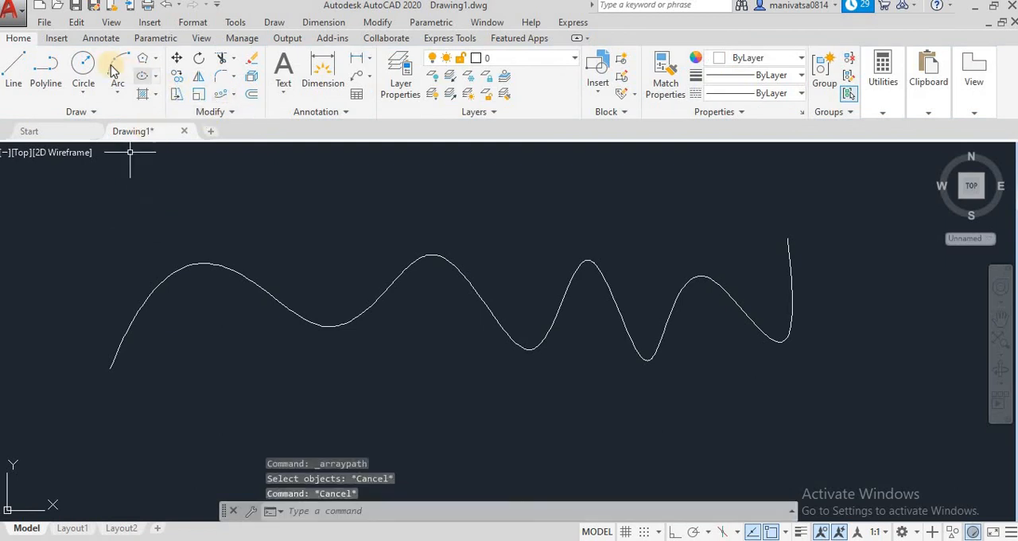
Draw a circle with a radius of about 52 centred on the spline's start point
text(c)
key(Return)
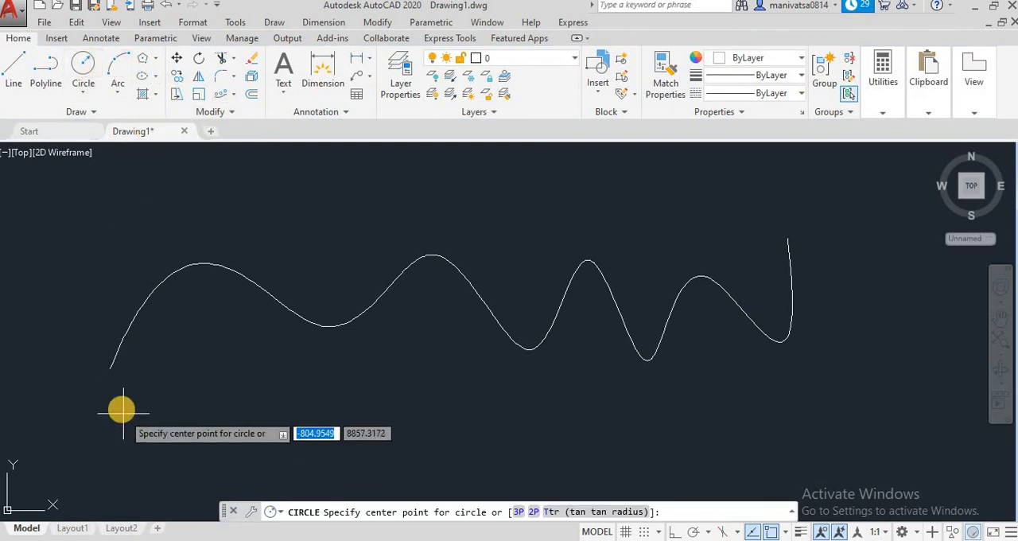
click(111, 366)
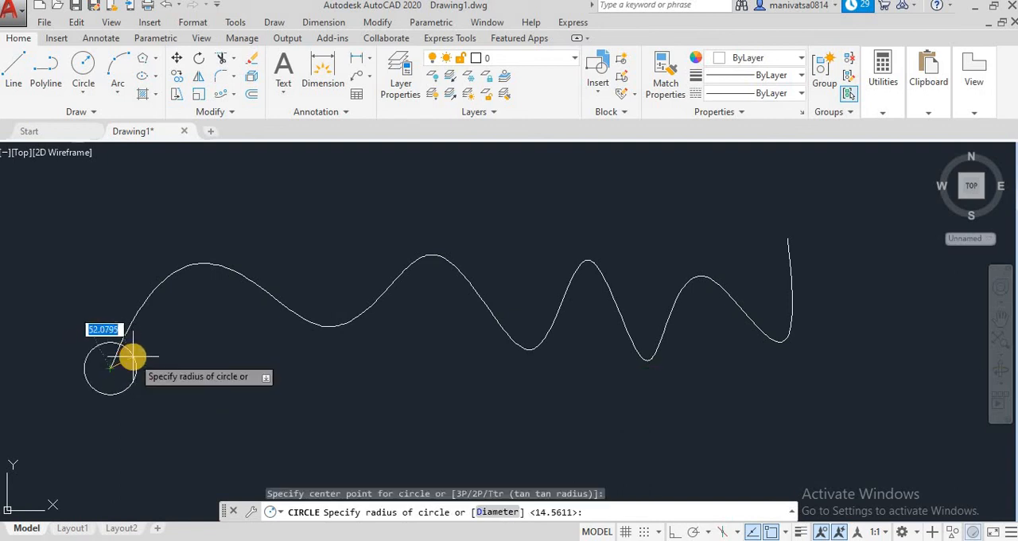
click(131, 357)
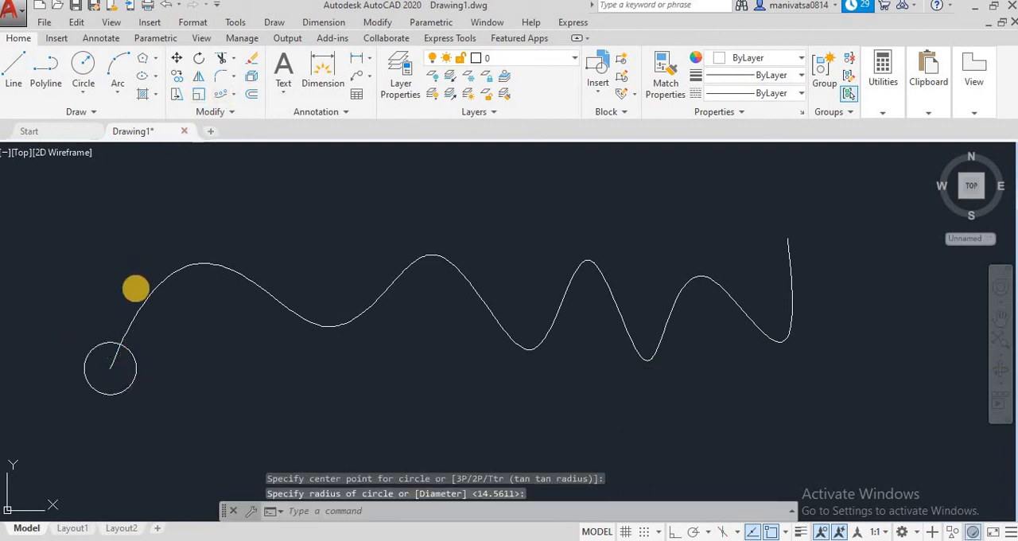
Create an associative path array of the circle along the spline with 150 between items
click(110, 340)
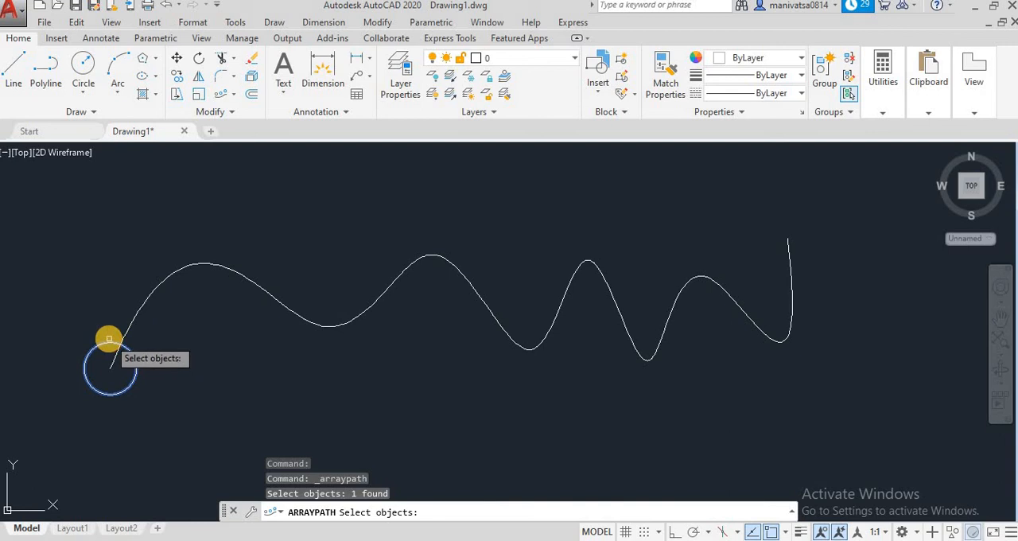
key(Return)
click(142, 307)
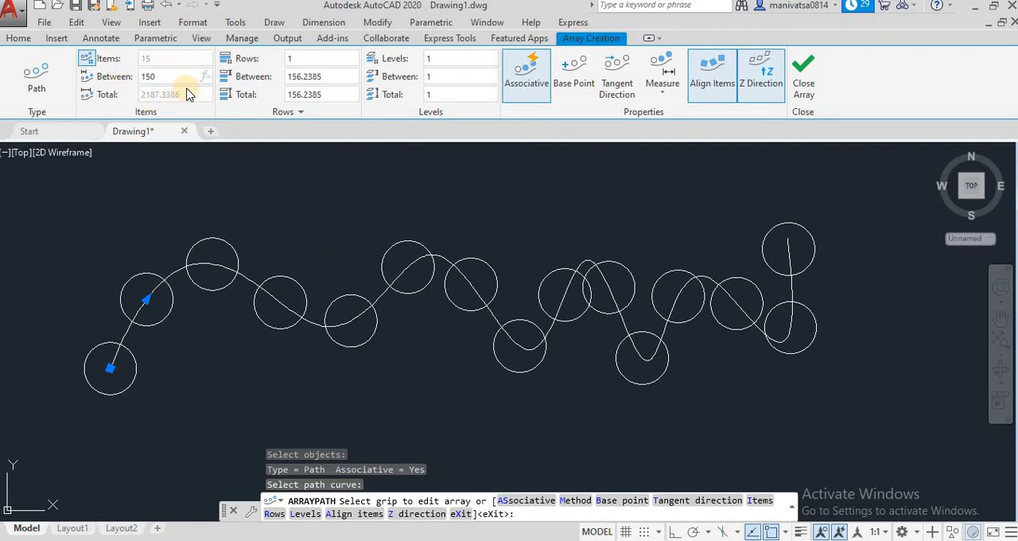
key(Return)
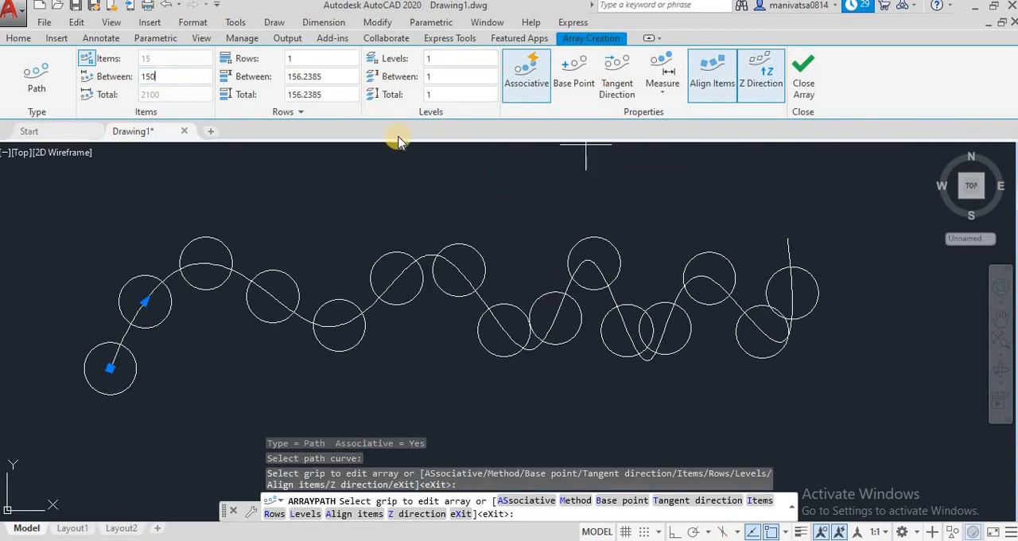
click(803, 95)
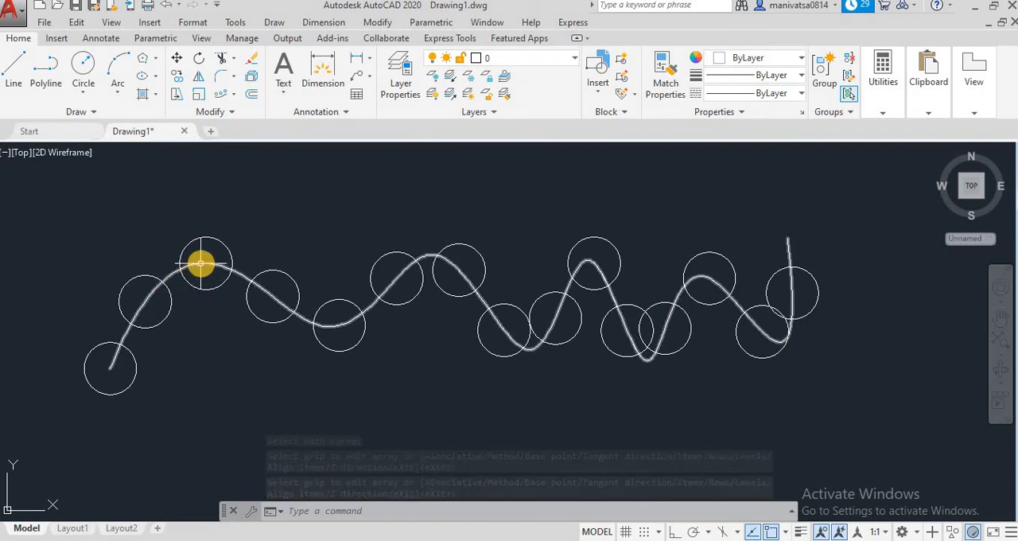
Select the circle array and its spline, and stretch the second control vertex outward beyond the spline's start and the third vertex downward
click(414, 261)
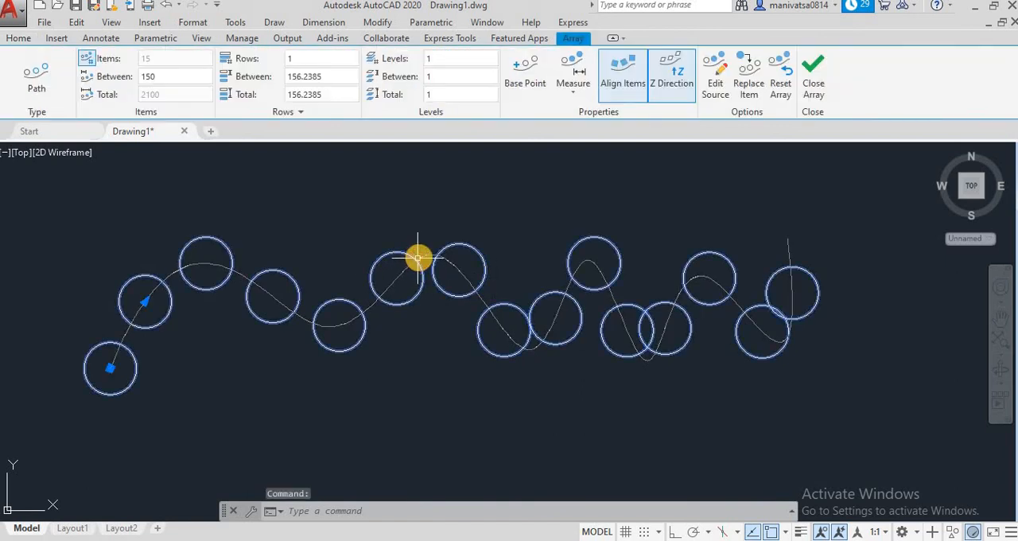
click(229, 271)
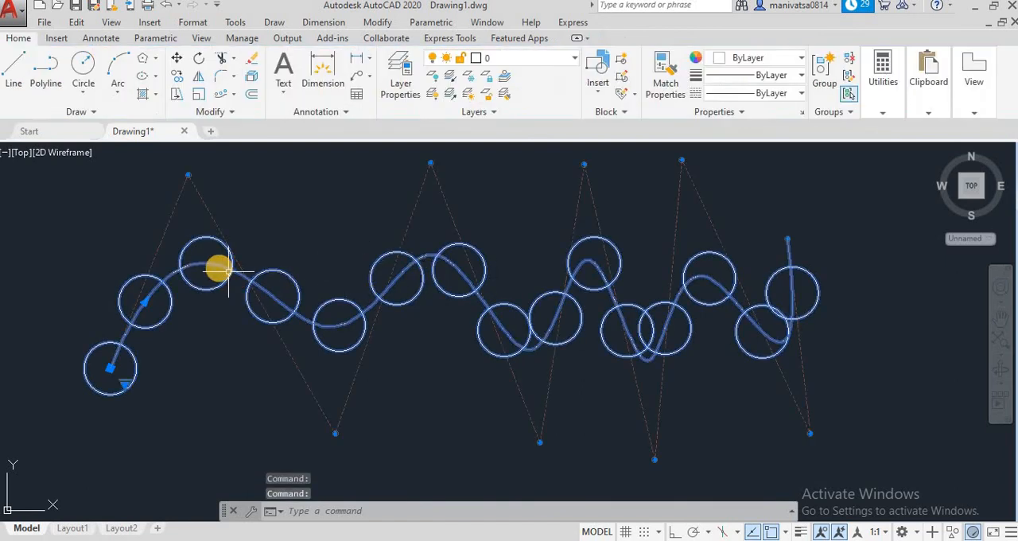
click(187, 174)
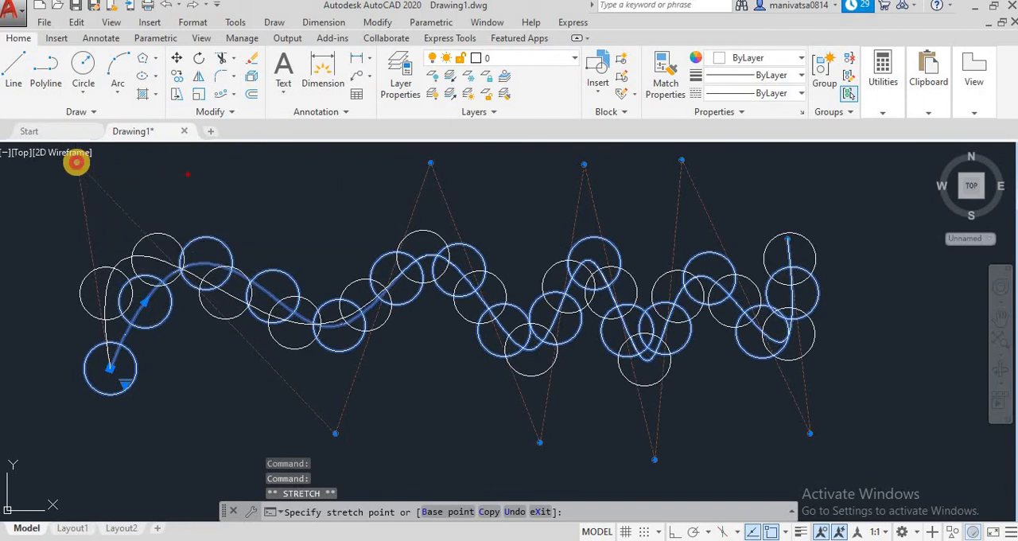
click(76, 162)
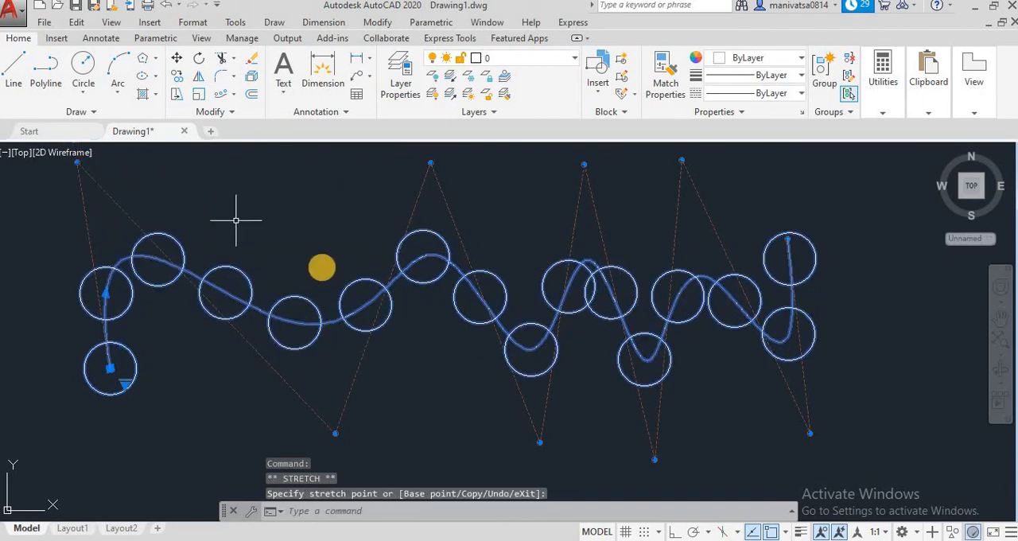
click(335, 433)
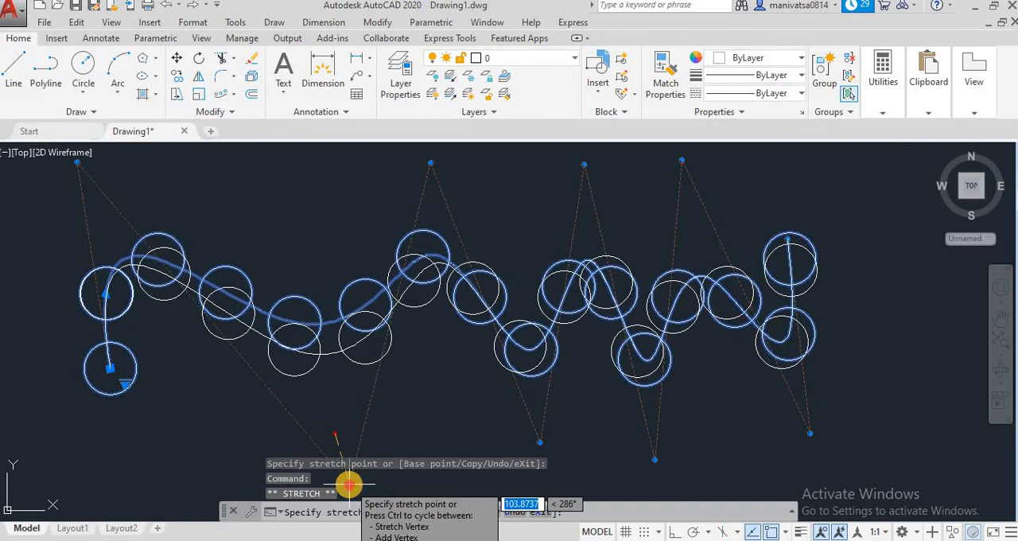
click(349, 484)
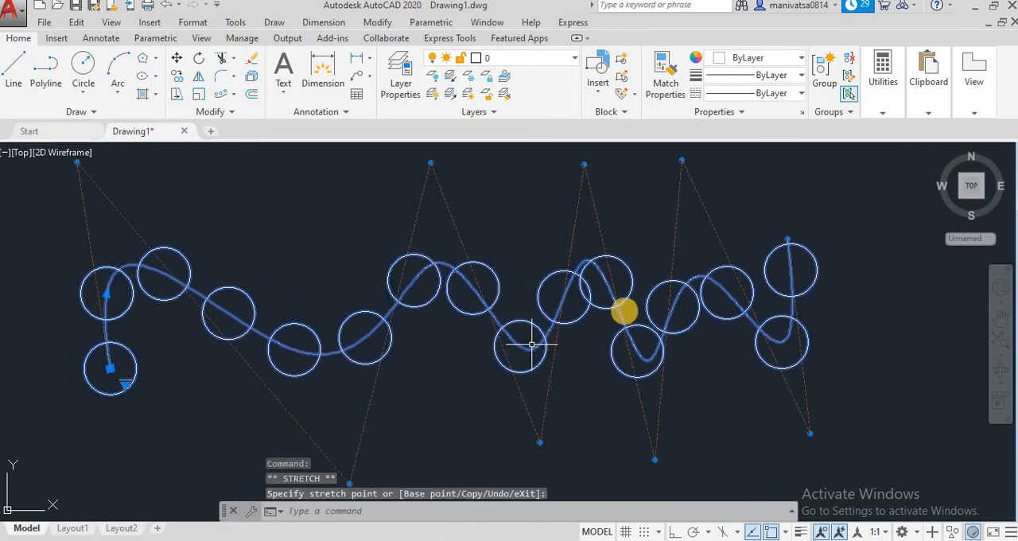
Stretch the spline's end vertex and its last upper control vertex to the right to widen the final waves
click(788, 238)
click(891, 234)
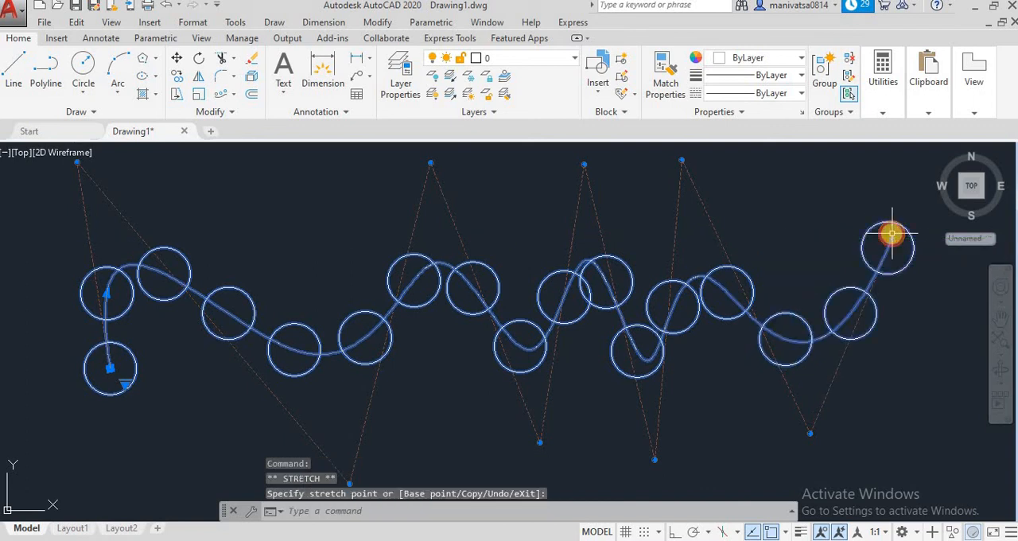
click(684, 160)
click(738, 165)
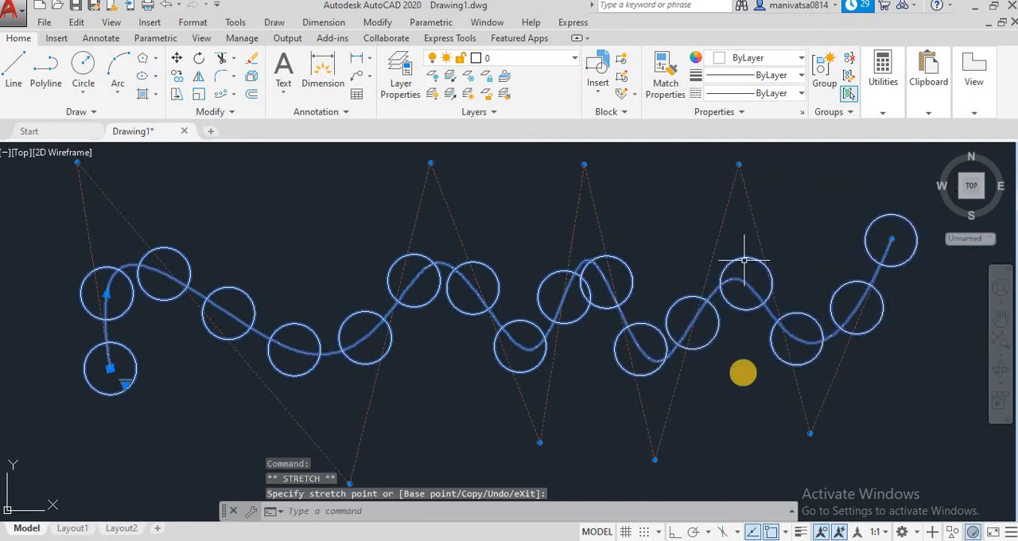